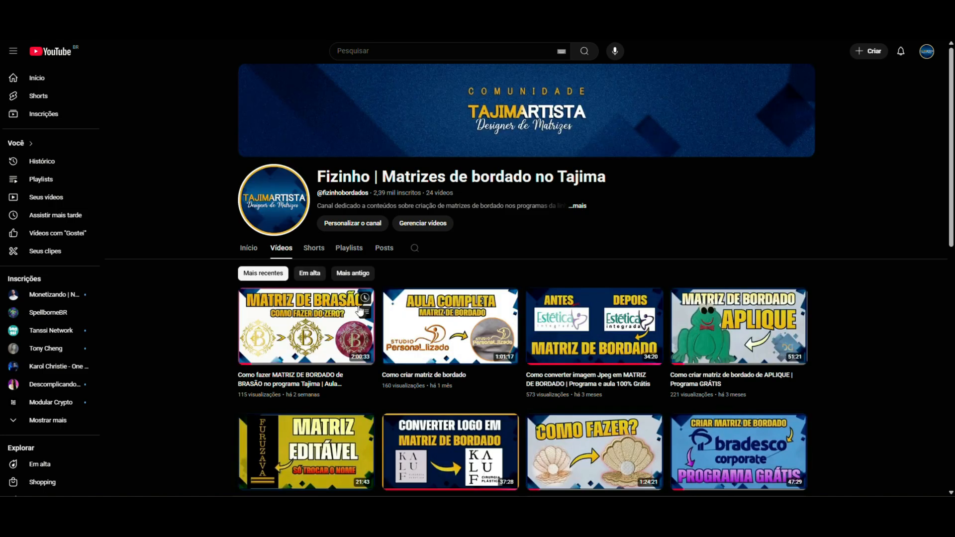
- Open the channel's video "Programa GRÁTIS para criar matriz de bordado [ATUALIZADO 2025] Funcionando!"
{"action": "scroll", "coordinate": [386, 334], "scroll_direction": "down", "scroll_amount": 10}
{"action": "scroll", "coordinate": [387, 334], "scroll_direction": "down", "scroll_amount": 1}
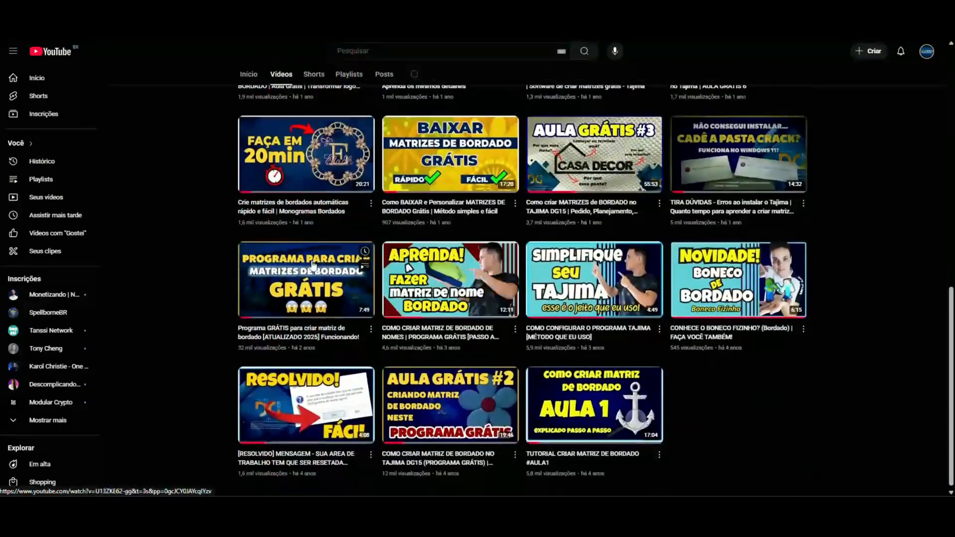
{"action": "left_click", "coordinate": [305, 282]}
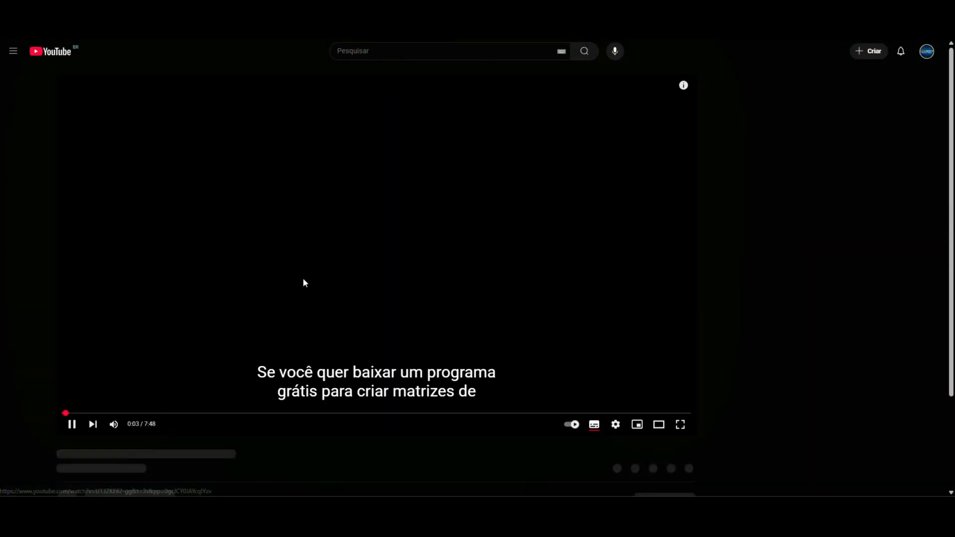
- Expand the video's description and open its Google Drive link for the continuation of the video
{"action": "scroll", "coordinate": [309, 333], "scroll_direction": "down", "scroll_amount": 3}
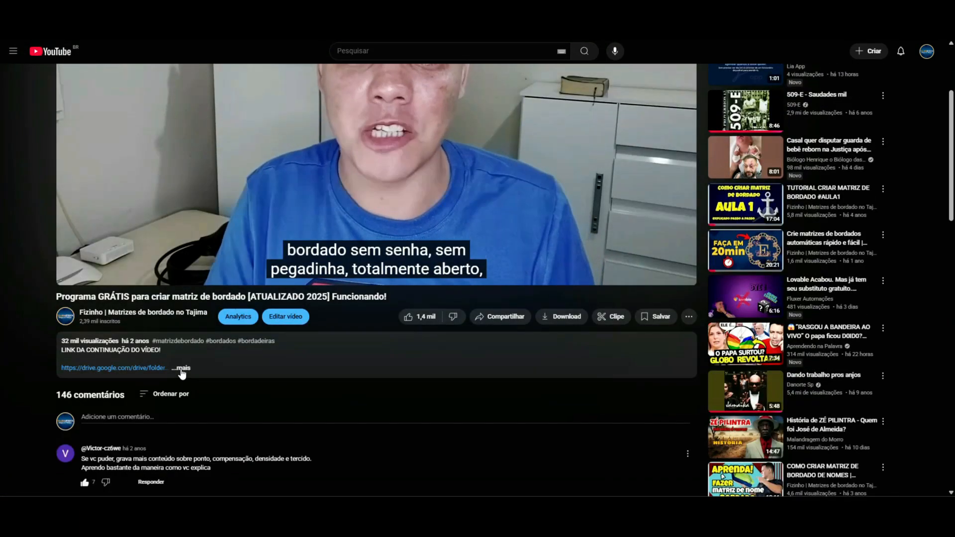
{"action": "left_click", "coordinate": [181, 368]}
{"action": "scroll", "coordinate": [164, 343], "scroll_direction": "down", "scroll_amount": 1}
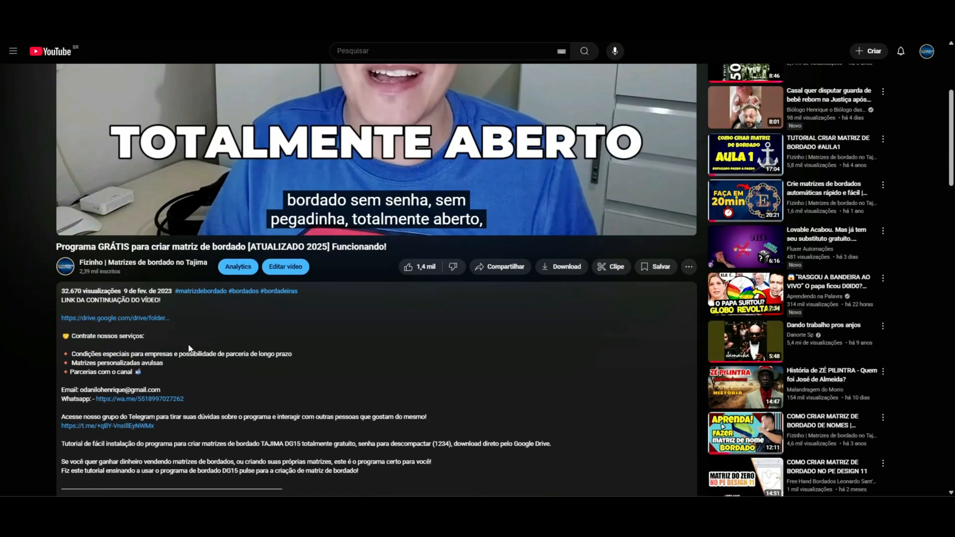
{"action": "left_click", "coordinate": [114, 319]}
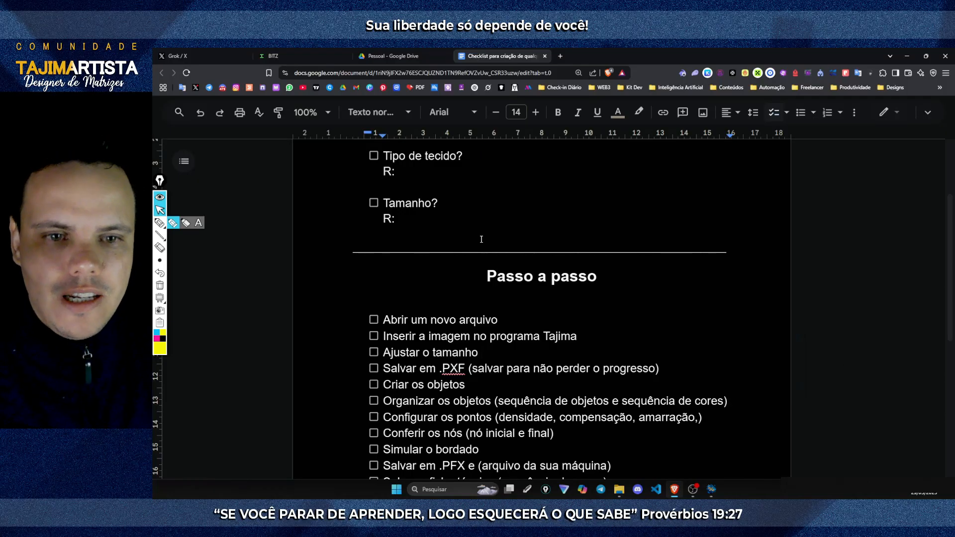
- Read through the embroidery checklist, examining the fabric and size questions and the "Passo a passo" list
{"action": "scroll", "coordinate": [547, 298], "scroll_direction": "down", "scroll_amount": 2}
{"action": "scroll", "coordinate": [422, 241], "scroll_direction": "up", "scroll_amount": 3}
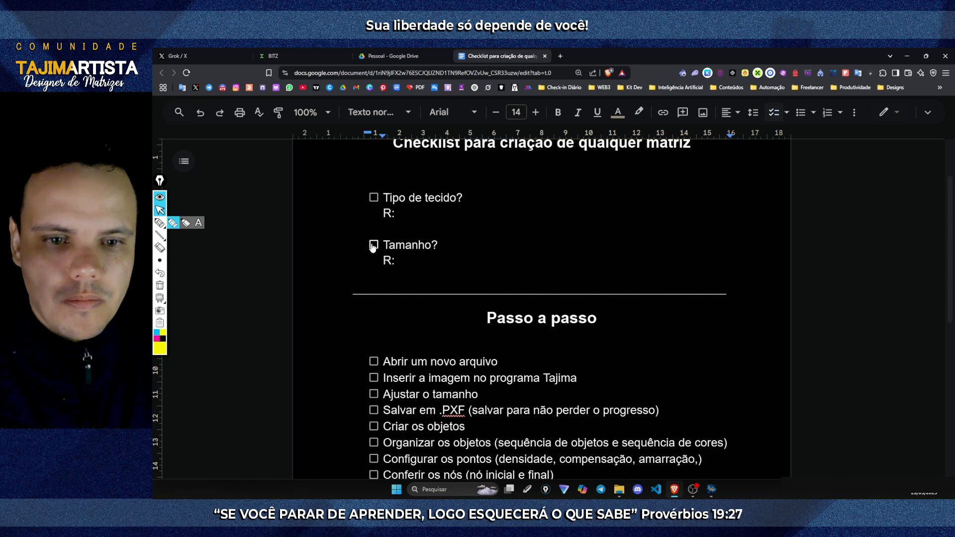
{"action": "scroll", "coordinate": [372, 247], "scroll_direction": "down", "scroll_amount": 2}
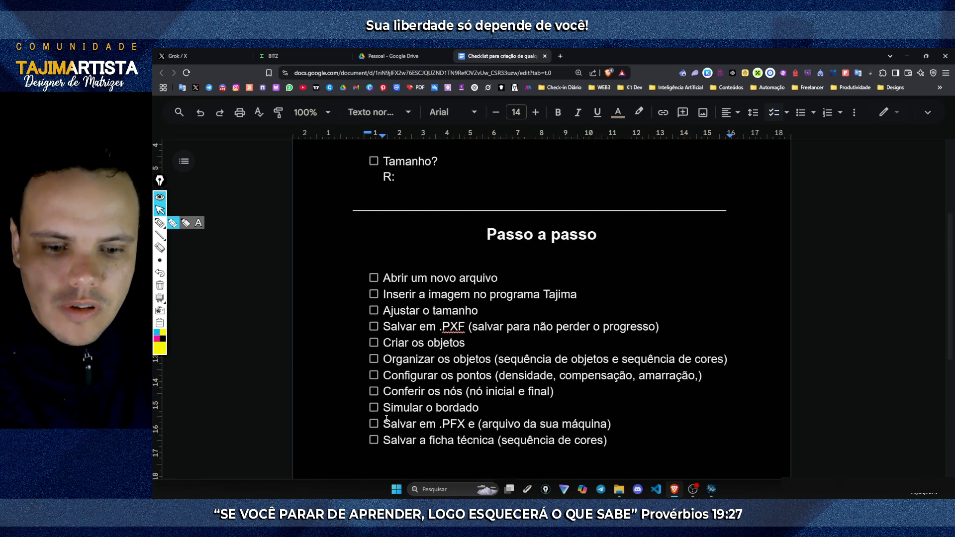
{"action": "scroll", "coordinate": [437, 398], "scroll_direction": "up", "scroll_amount": 1}
{"action": "scroll", "coordinate": [483, 382], "scroll_direction": "up", "scroll_amount": 1}
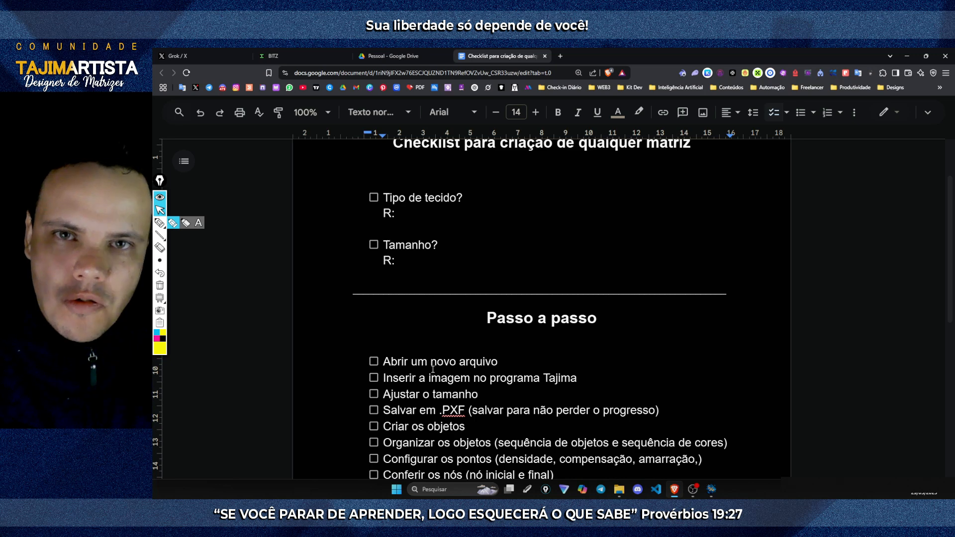
{"action": "scroll", "coordinate": [448, 296], "scroll_direction": "up", "scroll_amount": 1}
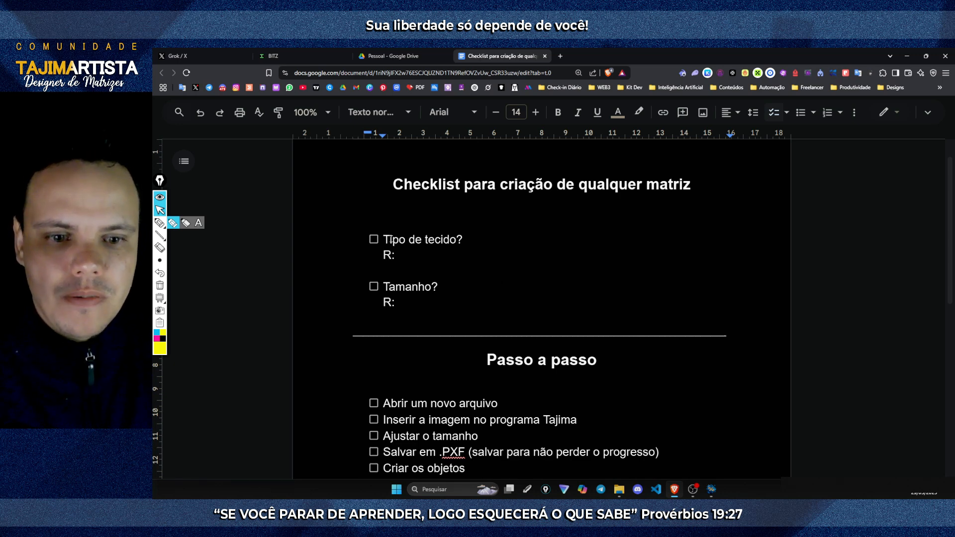
{"action": "left_click_drag", "start_coordinate": [392, 241], "coordinate": [442, 239]}
{"action": "left_click", "coordinate": [443, 240]}
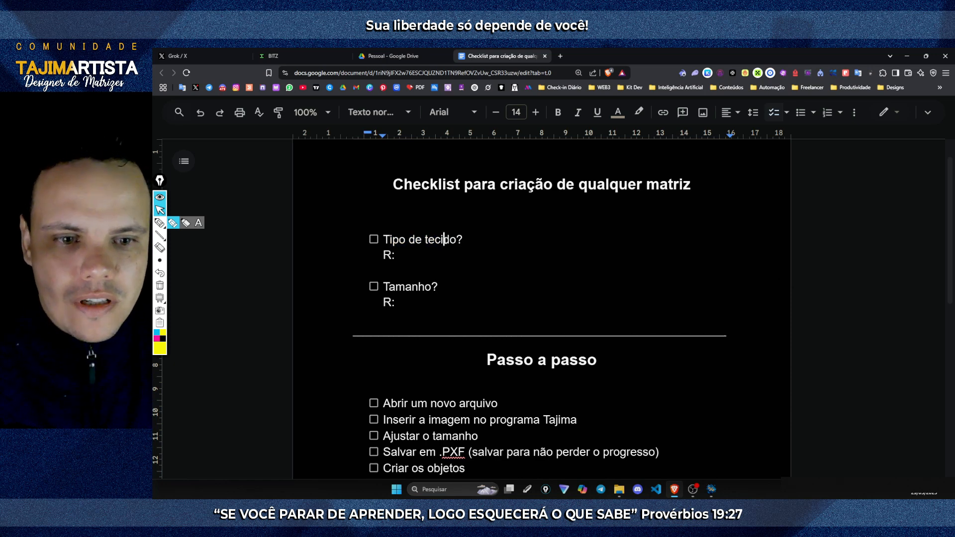
- Answer the checklist's "Tipo de tecido?" question with Cetim and its "Tamanho?" question with 10cm
{"action": "left_click", "coordinate": [456, 257]}
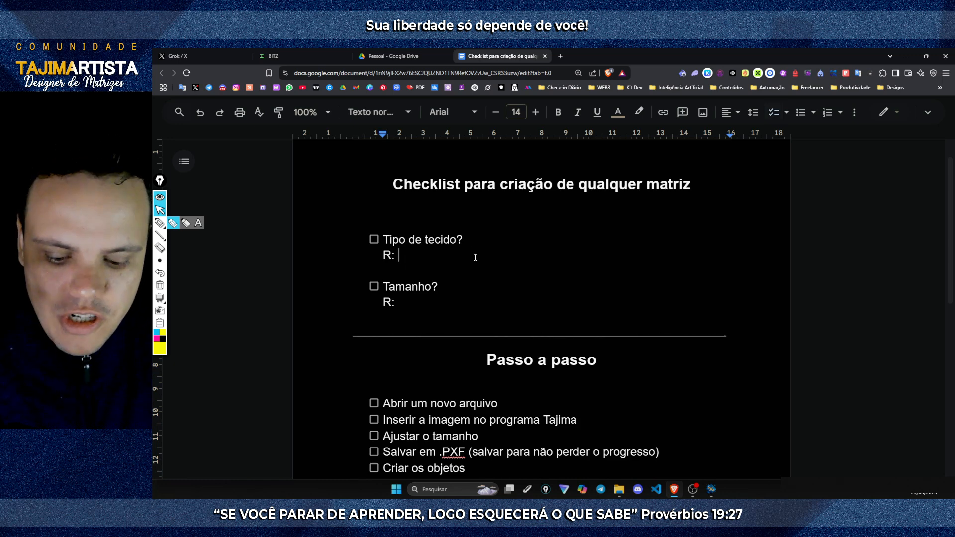
{"action": "type", "text": "Cetim"}
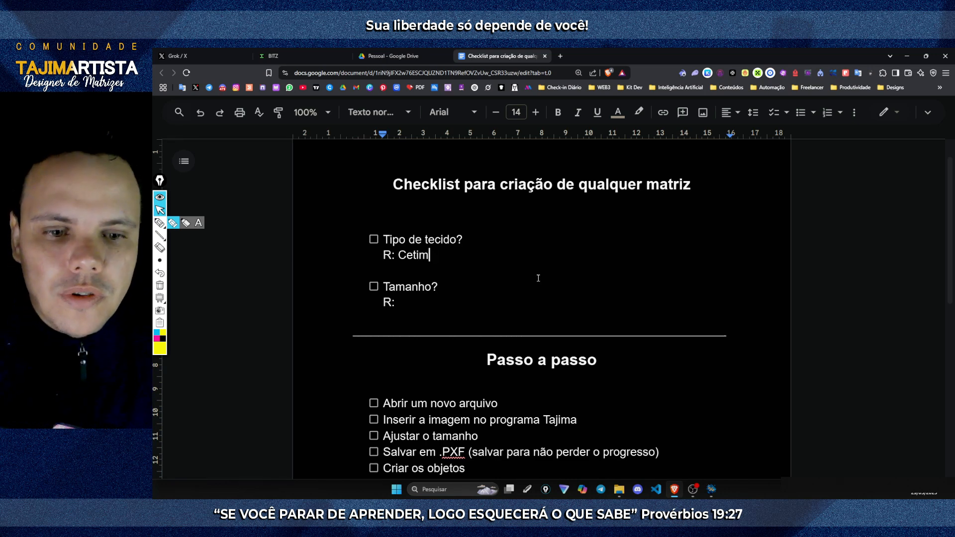
{"action": "left_click", "coordinate": [411, 301]}
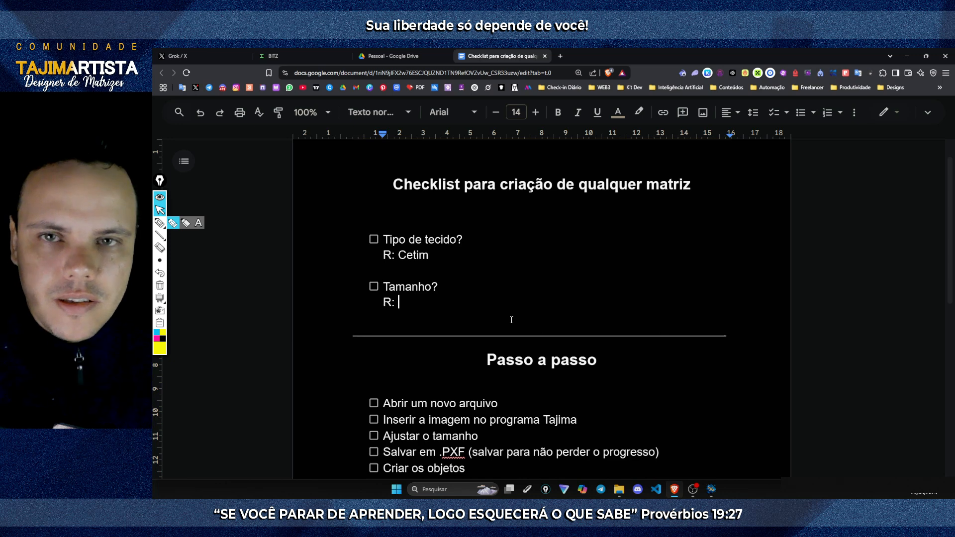
{"action": "type", "text": "10"}
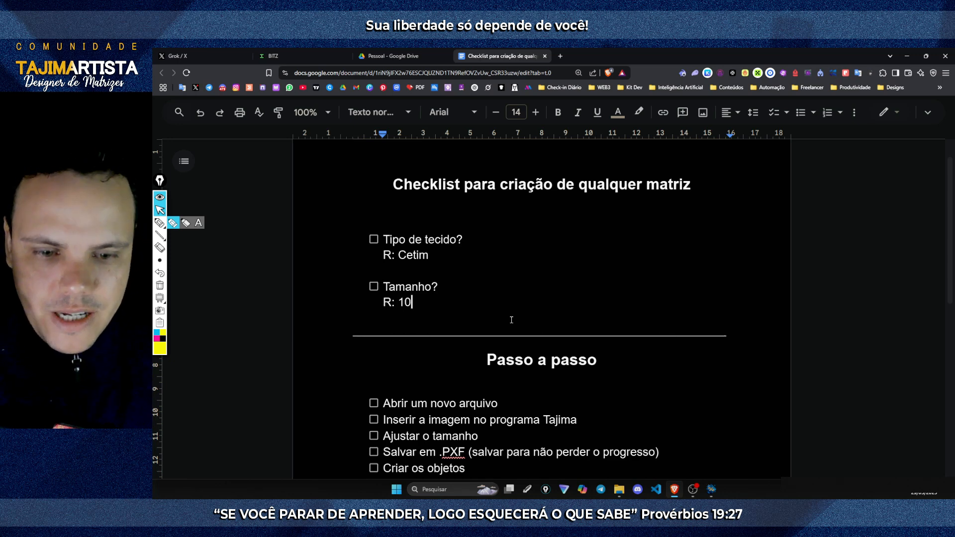
{"action": "type", "text": "cm"}
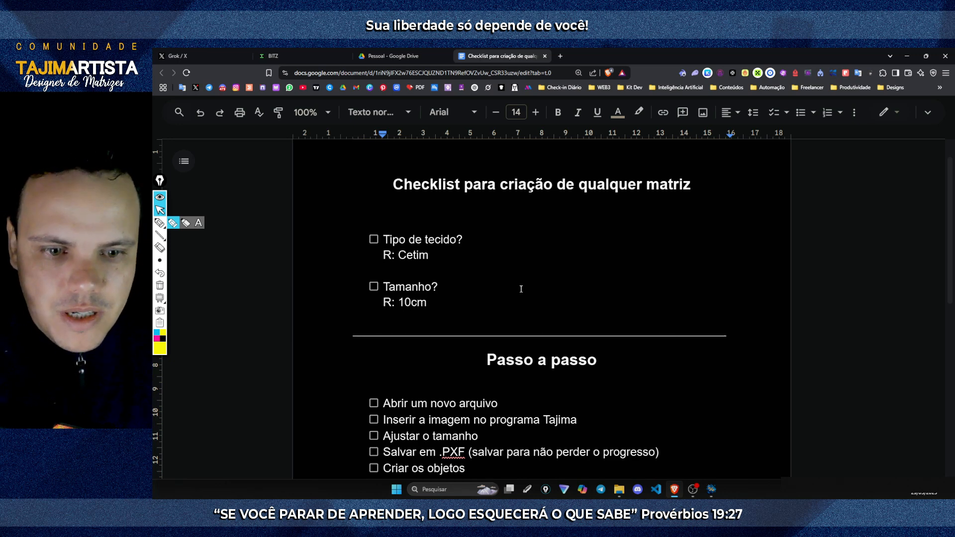
- Mark the "Tipo de tecido?" and "Tamanho?" items as completed in the checklist
{"action": "scroll", "coordinate": [520, 289], "scroll_direction": "down", "scroll_amount": 2}
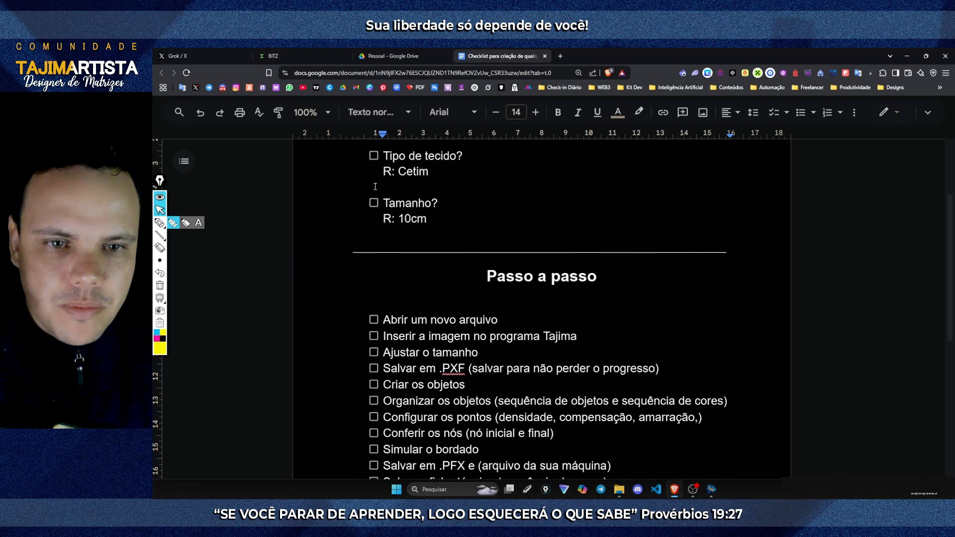
{"action": "scroll", "coordinate": [375, 186], "scroll_direction": "up", "scroll_amount": 1}
{"action": "left_click", "coordinate": [374, 197]}
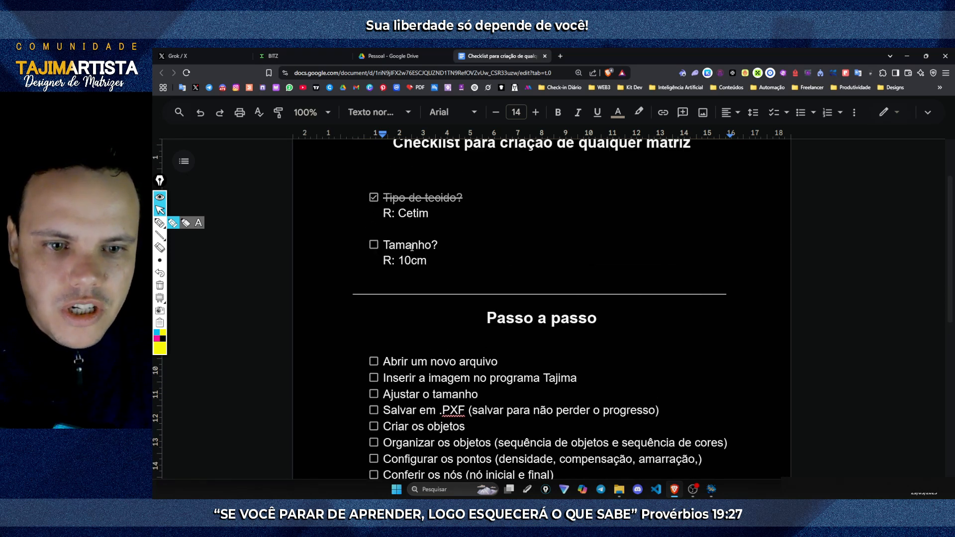
{"action": "left_click", "coordinate": [373, 244]}
- Switch to Tajima DG15 and create a new blank design, dismissing the laser bridge and machine selection
{"action": "scroll", "coordinate": [467, 248], "scroll_direction": "down", "scroll_amount": 2}
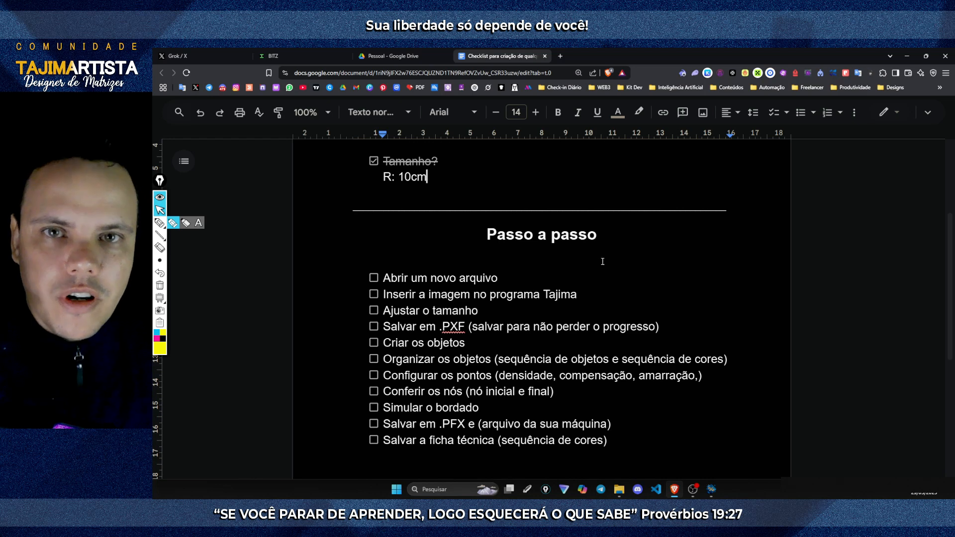
{"action": "left_click_drag", "start_coordinate": [392, 276], "coordinate": [497, 277]}
{"action": "left_click", "coordinate": [459, 277]}
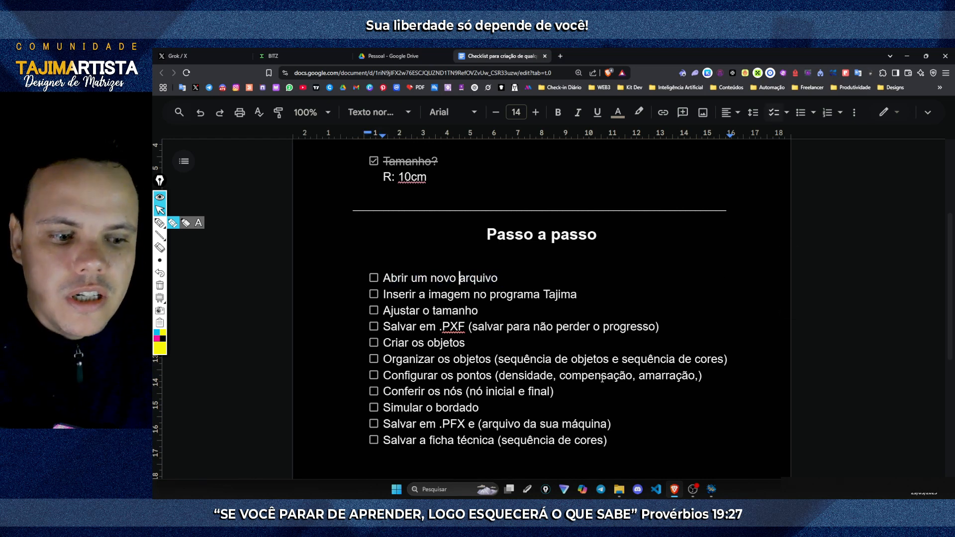
{"action": "left_click", "coordinate": [711, 490]}
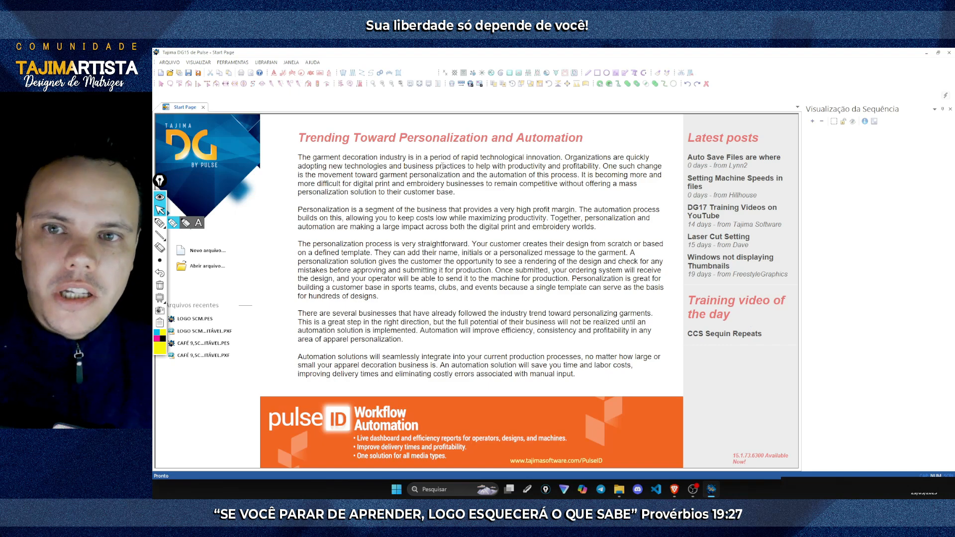
{"action": "left_click", "coordinate": [161, 75]}
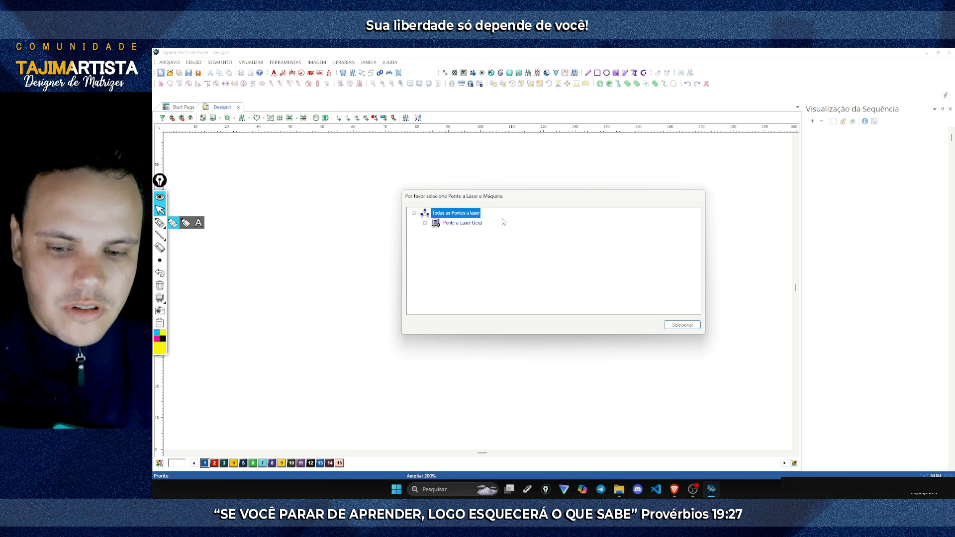
{"action": "key", "text": "Escape"}
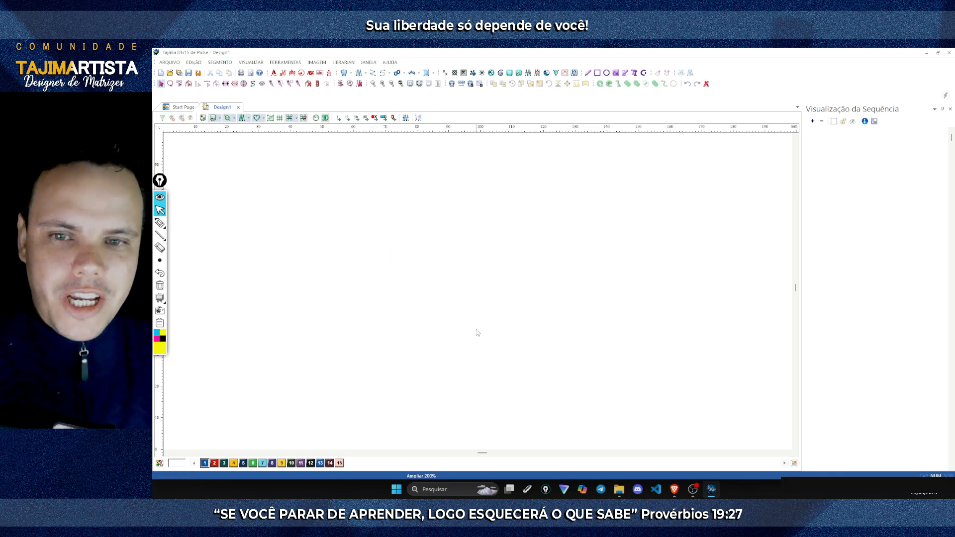
- Mark "Abrir um novo arquivo" as completed in the browser checklist and return to Tajima DG15
{"action": "left_click", "coordinate": [675, 490]}
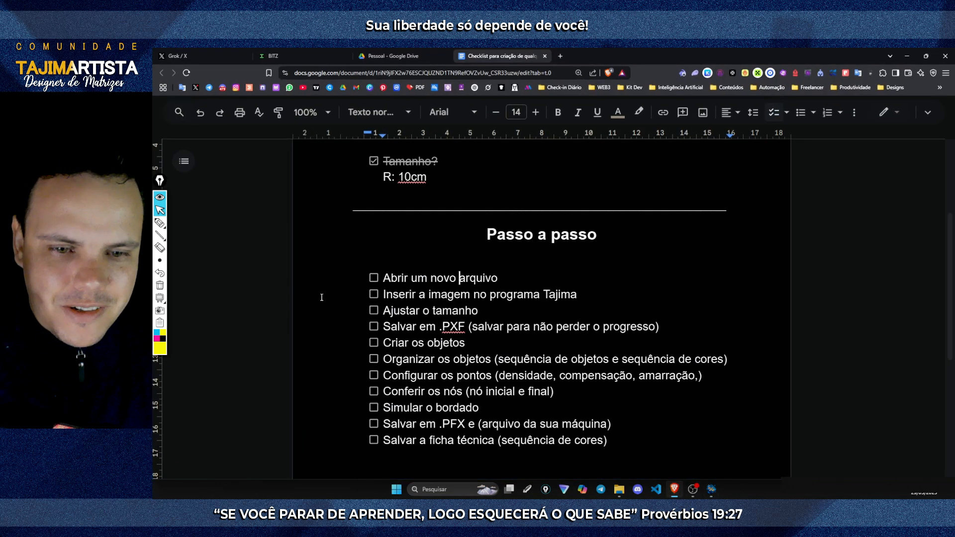
{"action": "left_click", "coordinate": [374, 279]}
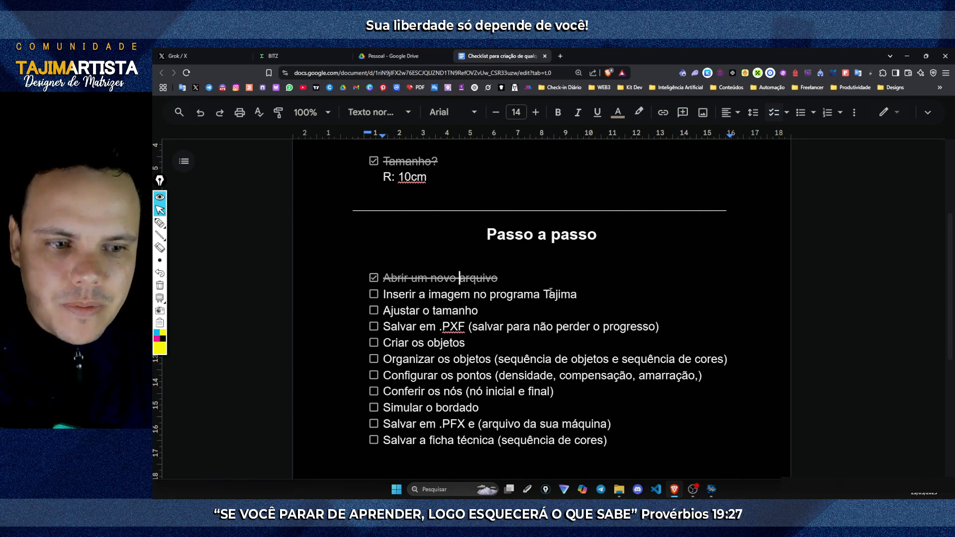
{"action": "left_click", "coordinate": [711, 490]}
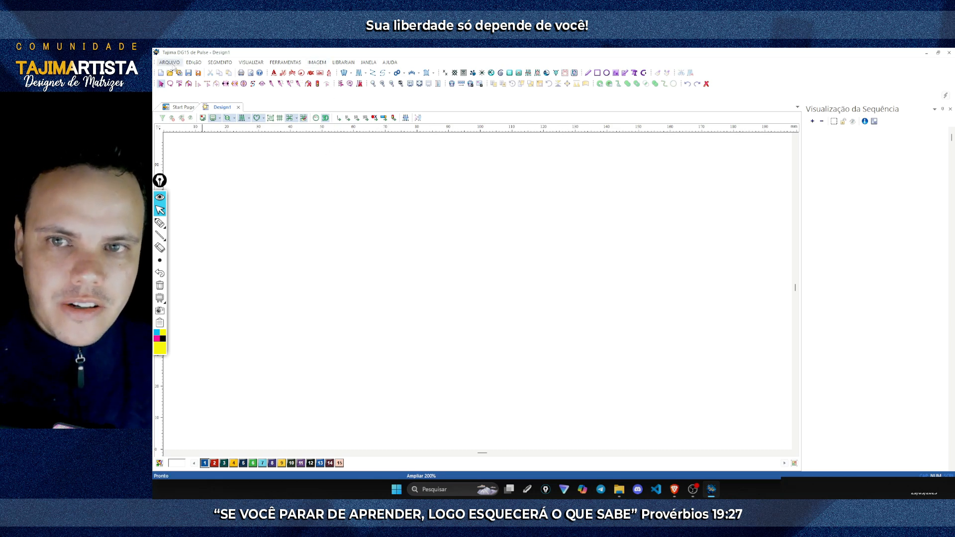
- Load the image "Rafael Protein 10cm Cetim" from the desktop's Rafael Protein folder into the new design
{"action": "left_click", "coordinate": [171, 64]}
{"action": "left_click", "coordinate": [172, 63]}
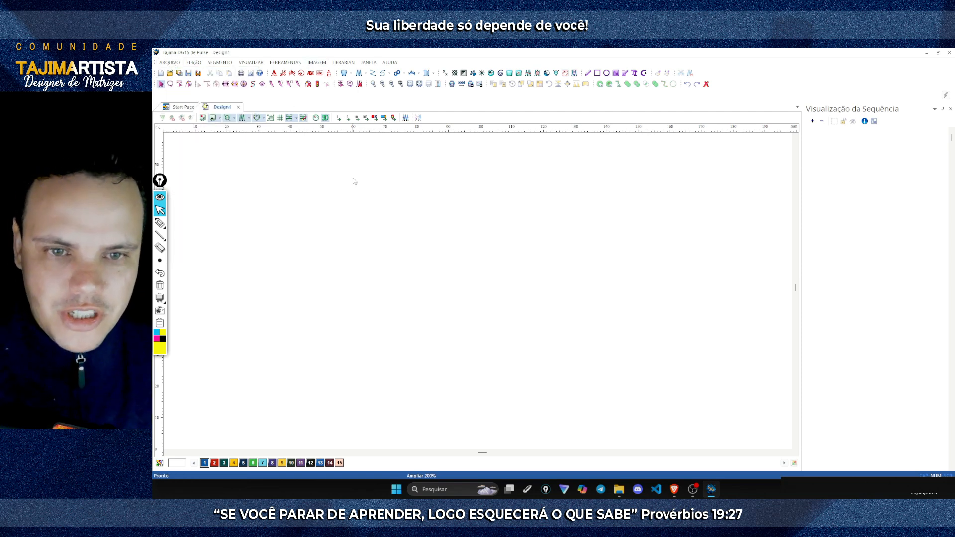
{"action": "left_click", "coordinate": [316, 63]}
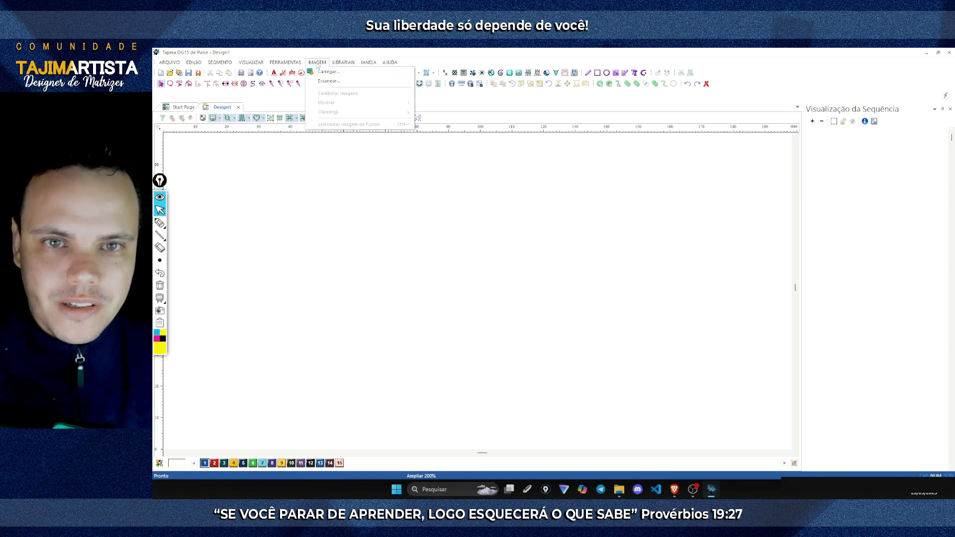
{"action": "left_click", "coordinate": [321, 73]}
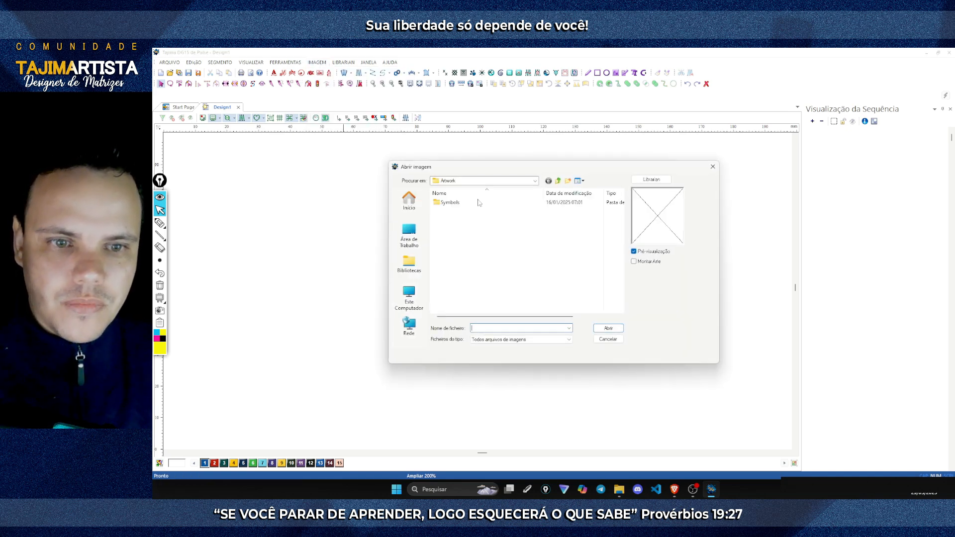
{"action": "left_click", "coordinate": [409, 234]}
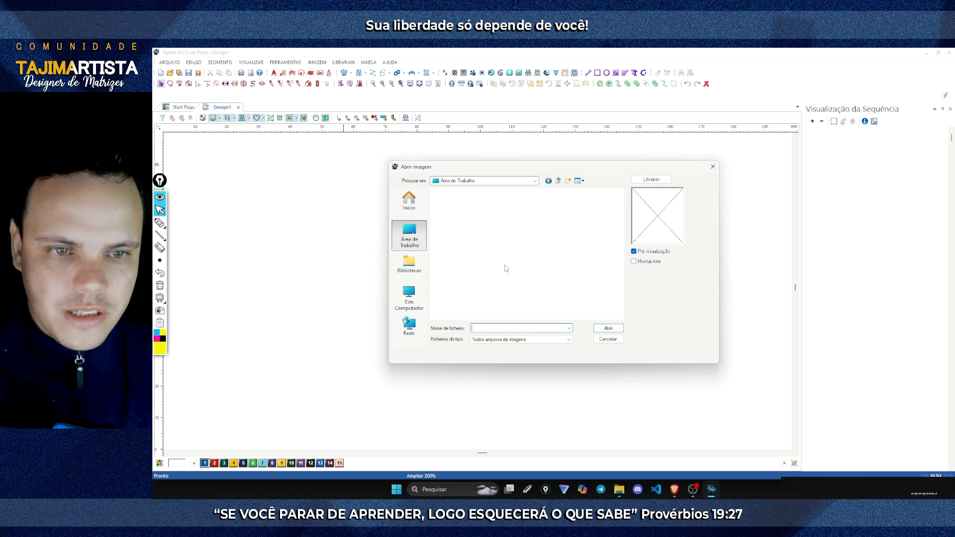
{"action": "scroll", "coordinate": [517, 273], "scroll_direction": "down", "scroll_amount": 5}
{"action": "scroll", "coordinate": [518, 278], "scroll_direction": "down", "scroll_amount": 2}
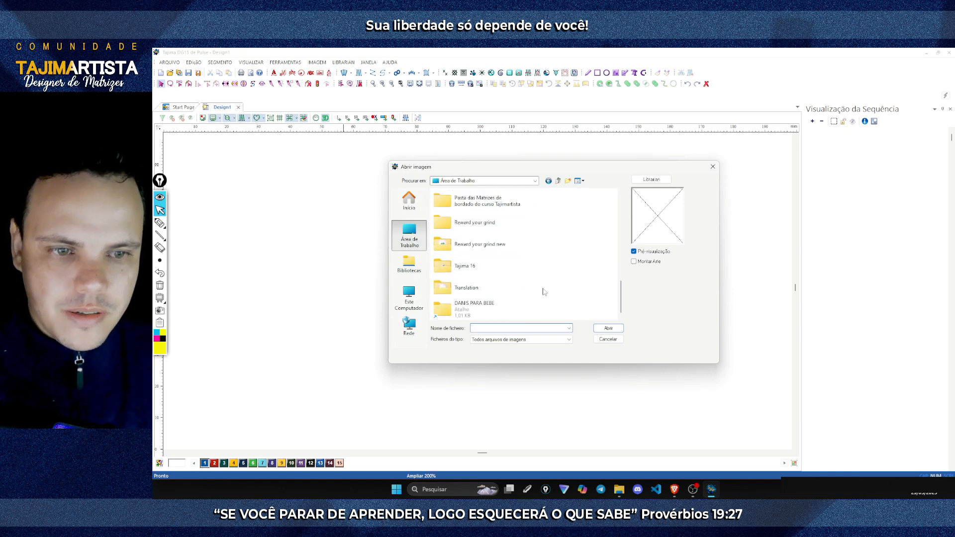
{"action": "scroll", "coordinate": [518, 298], "scroll_direction": "up", "scroll_amount": 3}
{"action": "double_click", "coordinate": [507, 290]}
{"action": "double_click", "coordinate": [456, 226]}
{"action": "left_click", "coordinate": [453, 219]}
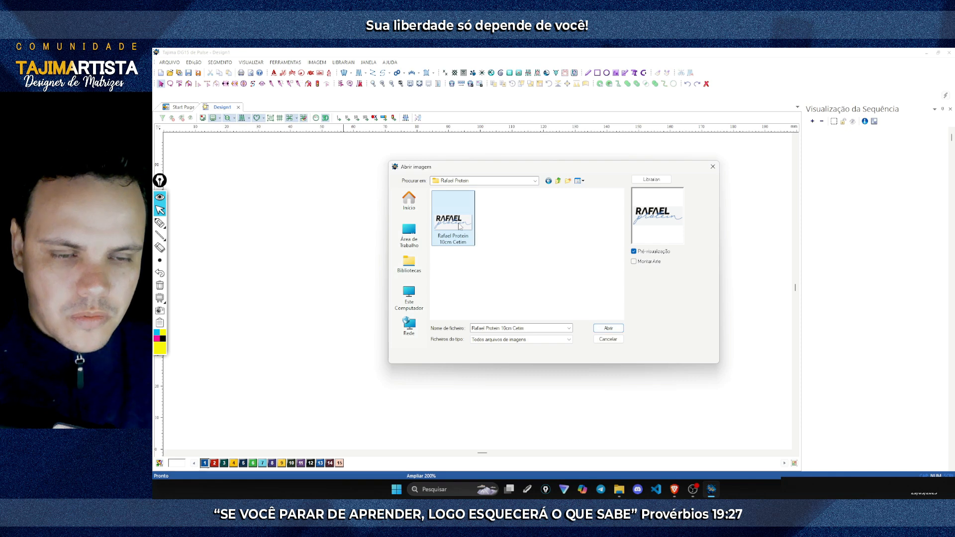
{"action": "left_click", "coordinate": [607, 328]}
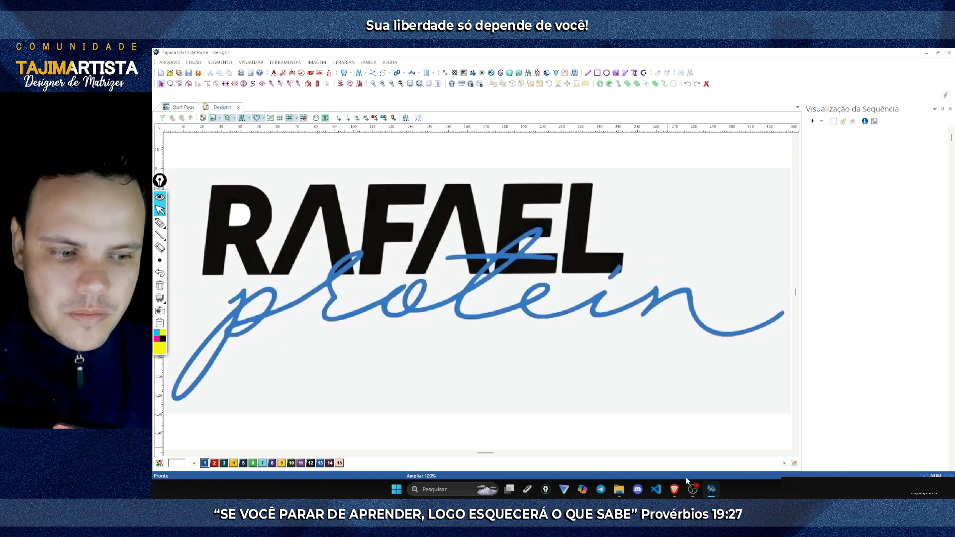
- Mark "Inserir a imagem no programa Tajima" as completed in the browser checklist and return to the design in Tajima DG15
{"action": "left_click", "coordinate": [674, 489]}
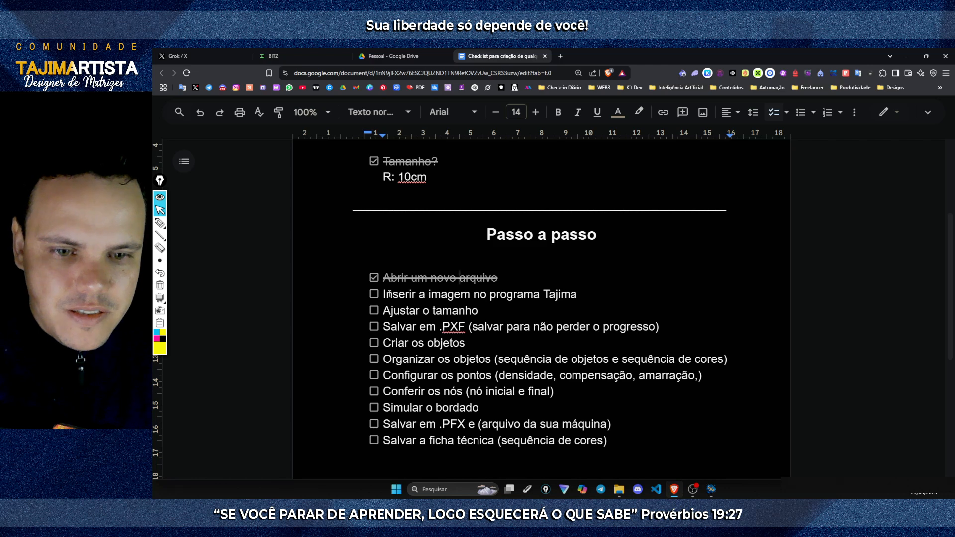
{"action": "left_click", "coordinate": [374, 294]}
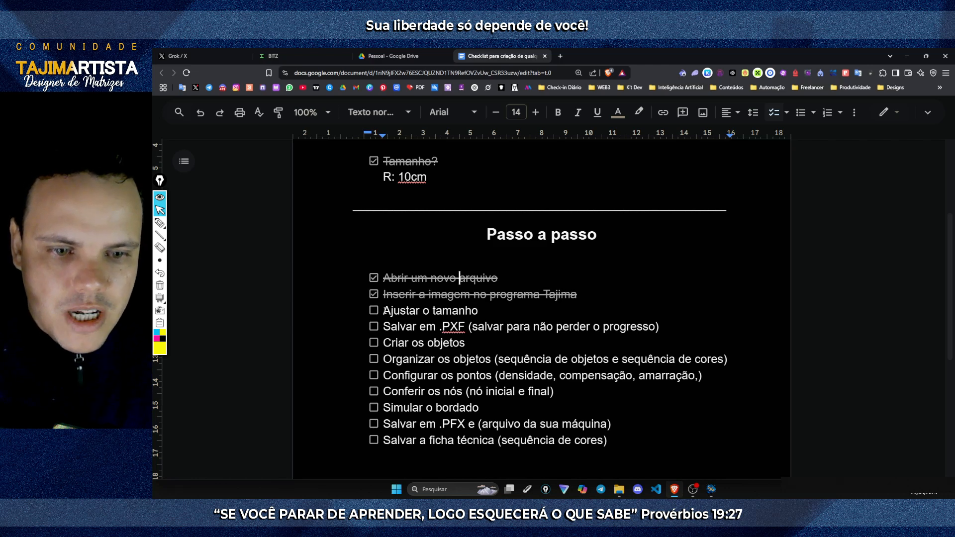
{"action": "left_click", "coordinate": [711, 489]}
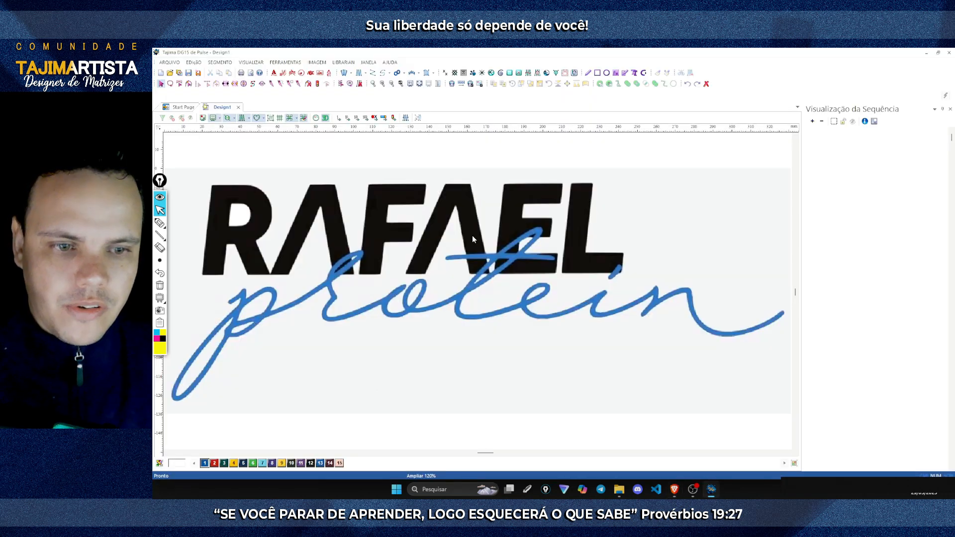
- Draw an art rectangle closely around the whole logo, about 325 × 118 mm, as a size reference
{"action": "scroll", "coordinate": [466, 178], "scroll_direction": "down", "scroll_amount": 2}
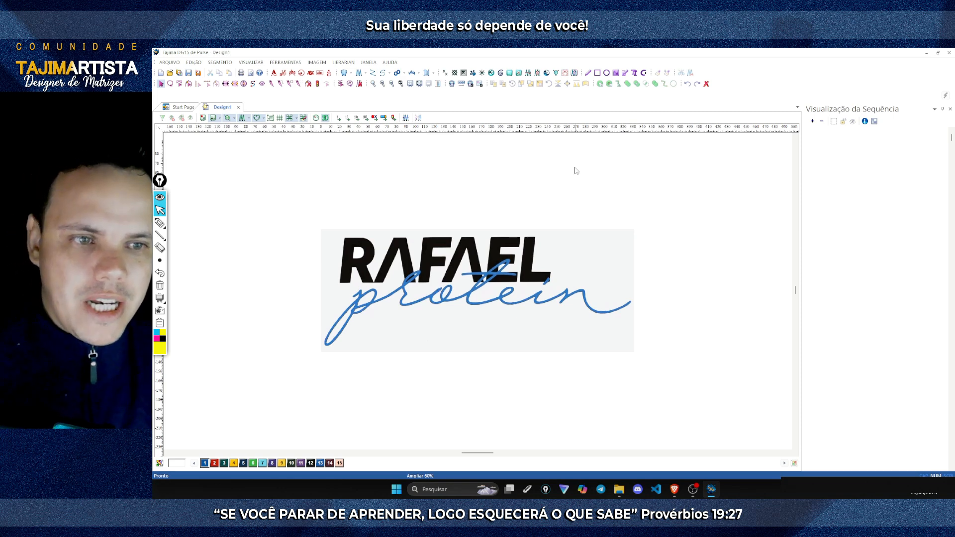
{"action": "left_click", "coordinate": [597, 73]}
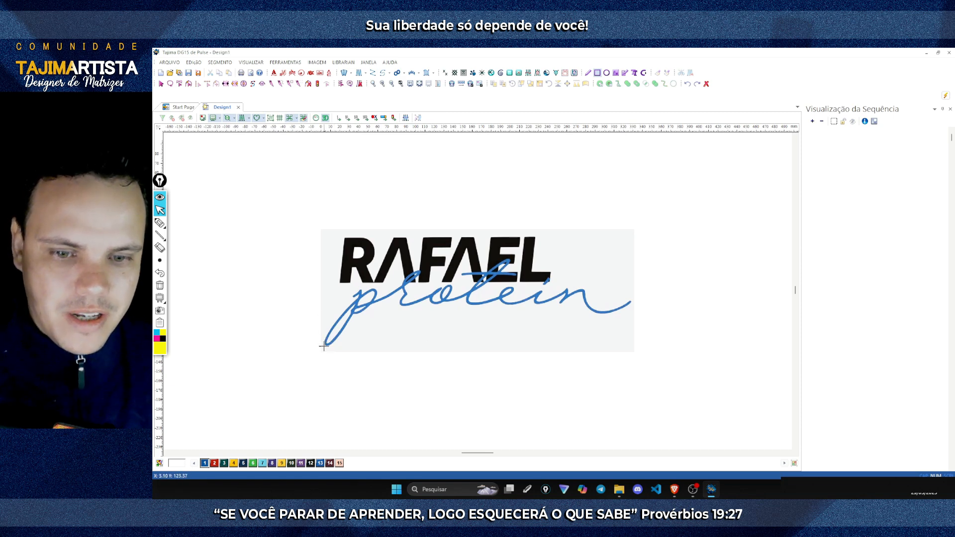
{"action": "left_click_drag", "start_coordinate": [324, 347], "coordinate": [631, 297]}
{"action": "left_click_drag", "start_coordinate": [627, 266], "coordinate": [631, 239]}
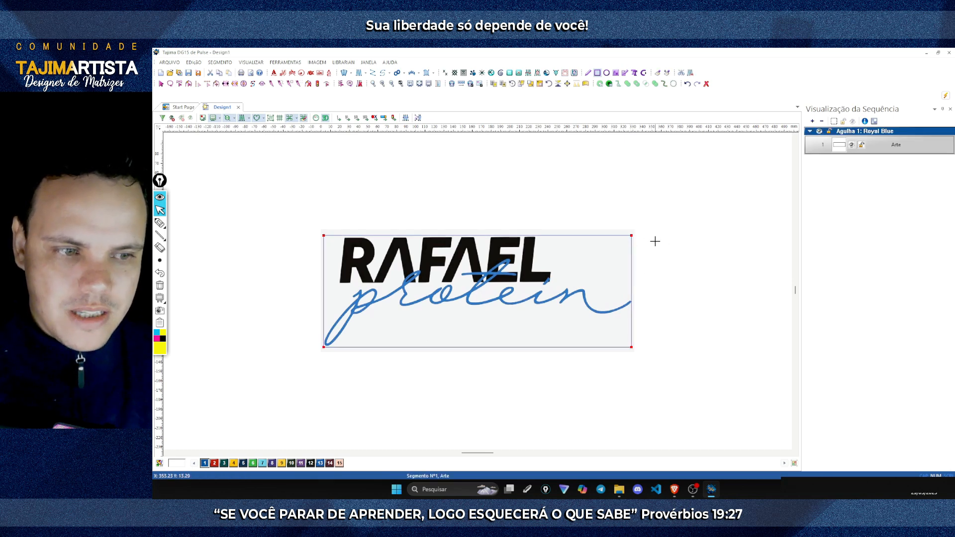
{"action": "key", "text": "Escape"}
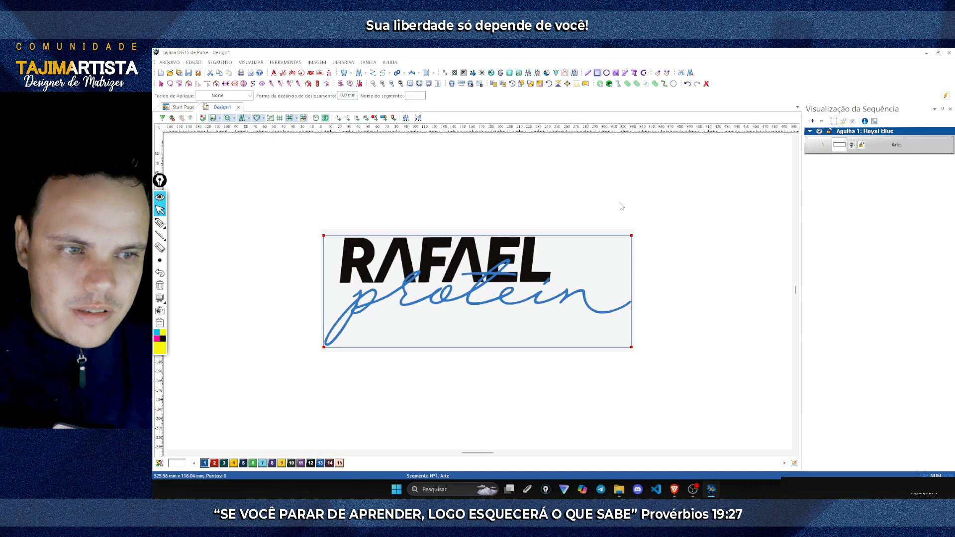
{"action": "left_click", "coordinate": [621, 206]}
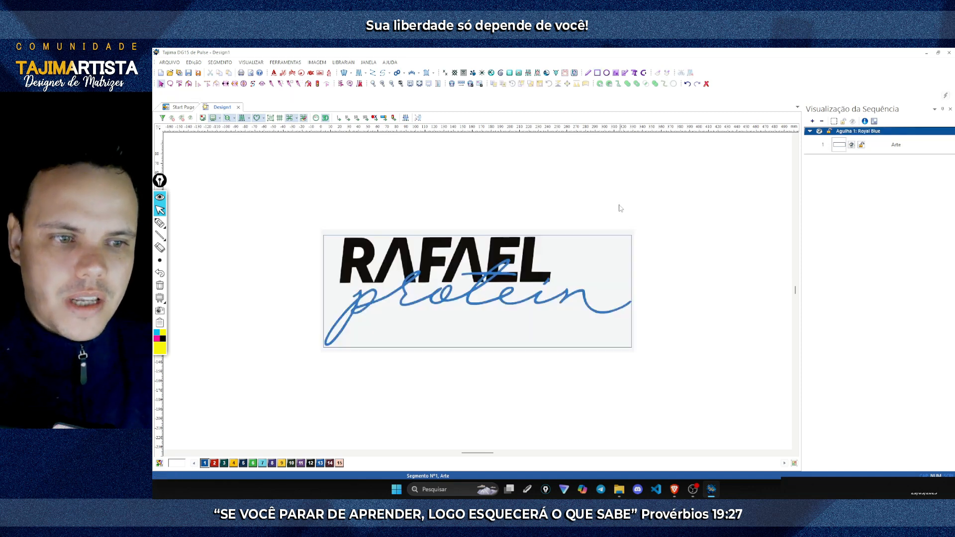
- Select the reference rectangle and open its numeric resize settings with proportional scaling enabled
{"action": "left_click", "coordinate": [580, 240]}
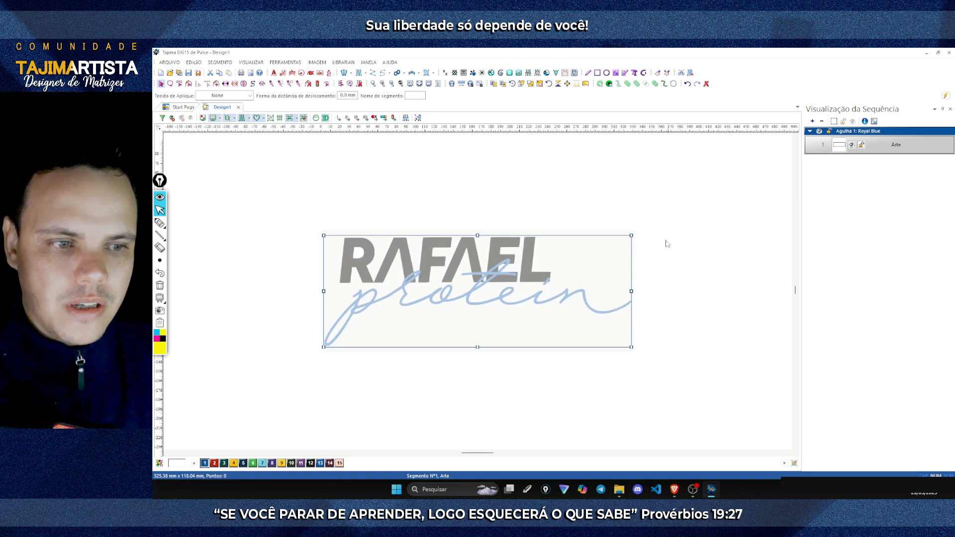
{"action": "left_click", "coordinate": [642, 234]}
{"action": "left_click", "coordinate": [626, 240]}
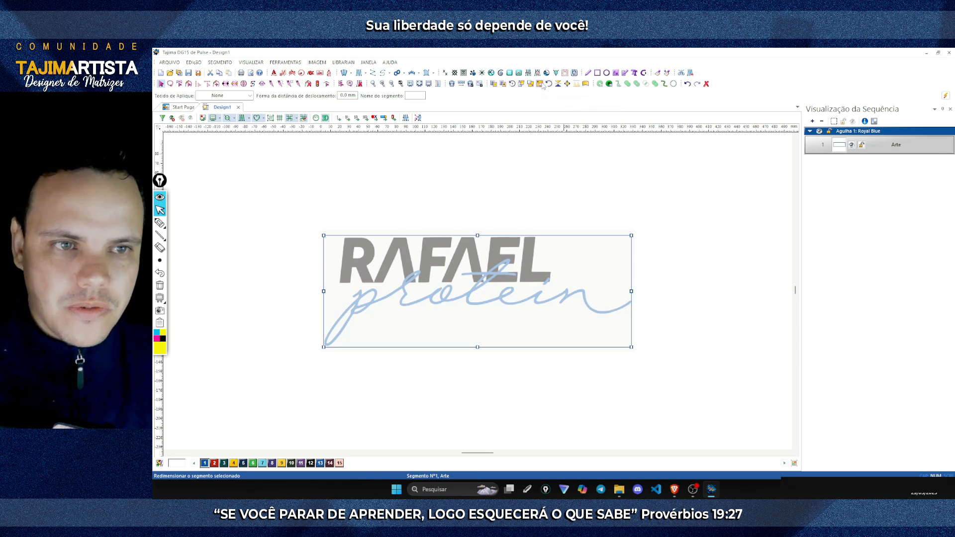
{"action": "left_click", "coordinate": [540, 84]}
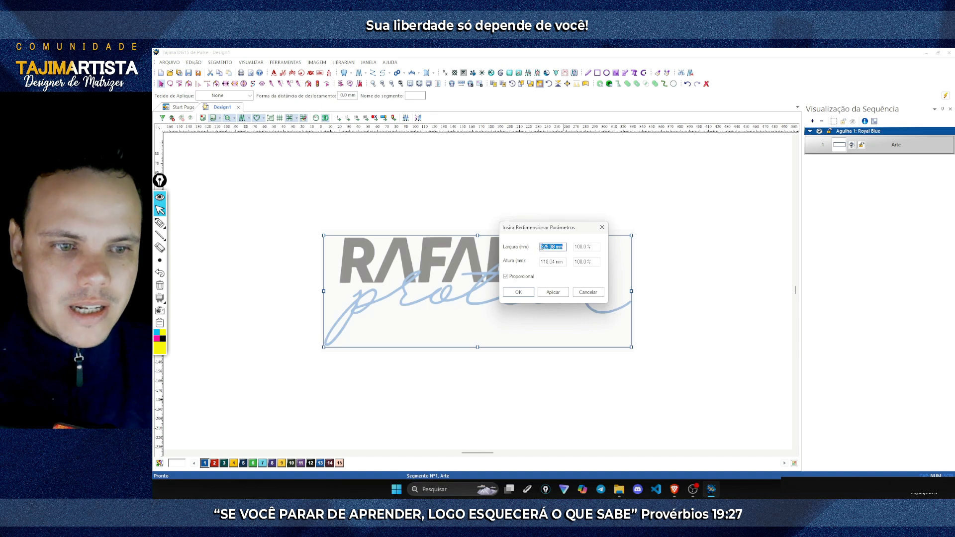
{"action": "left_click", "coordinate": [506, 276]}
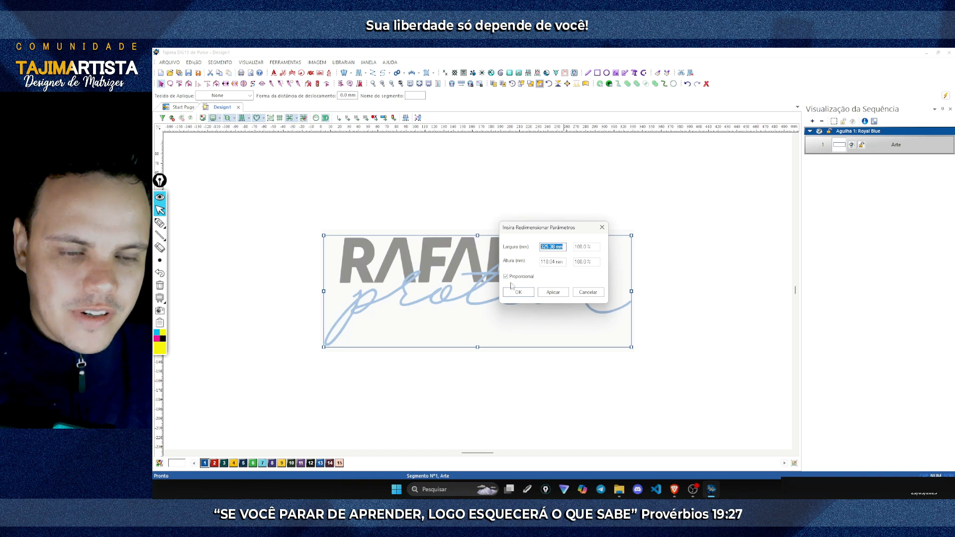
- Annotate the screen with magenta arrows pointing at the rectangle's upper and right edges
{"action": "left_click", "coordinate": [160, 223]}
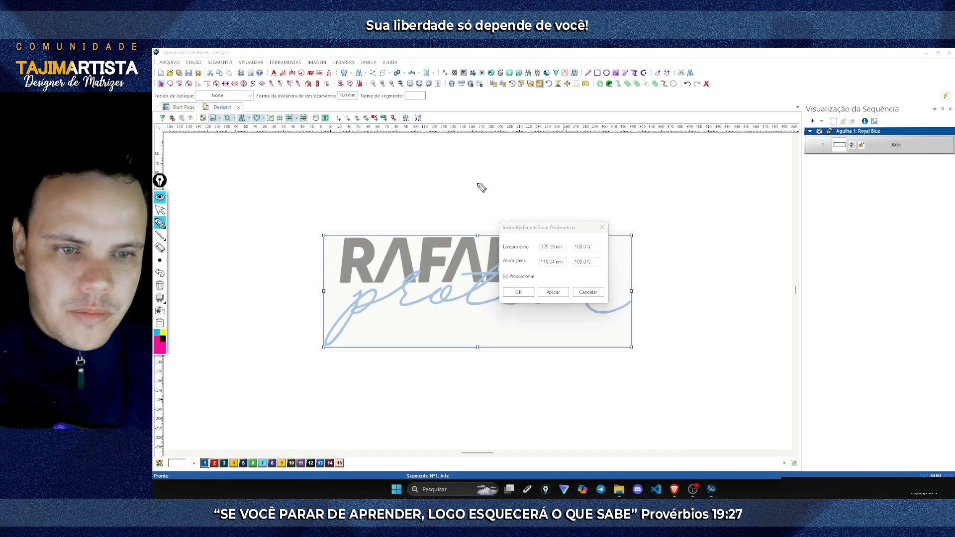
{"action": "mouse_move", "coordinate": [477, 183]}
{"action": "left_mouse_down"}
{"action": "mouse_move", "coordinate": [474, 210]}
{"action": "mouse_move", "coordinate": [484, 217]}
{"action": "mouse_move", "coordinate": [467, 208]}
{"action": "left_mouse_up"}
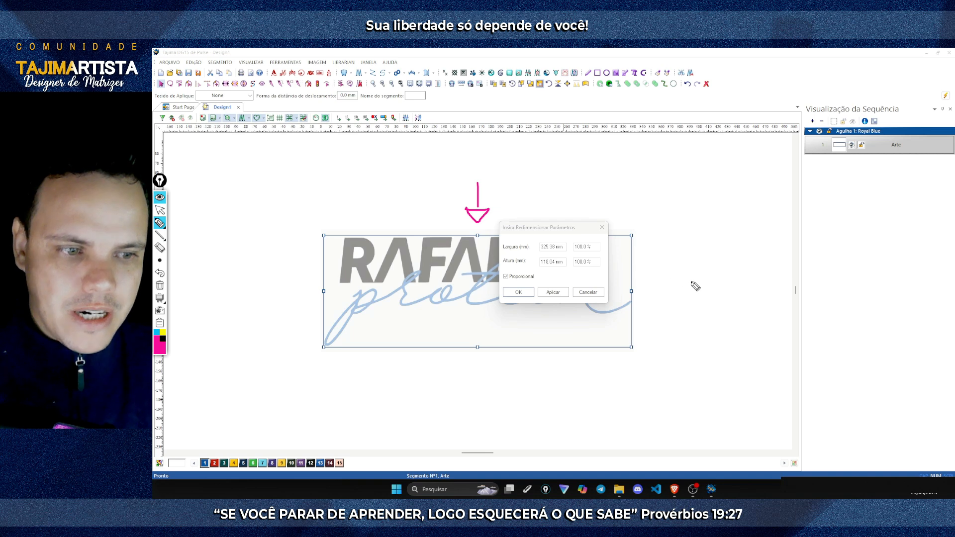
{"action": "mouse_move", "coordinate": [692, 289]}
{"action": "left_mouse_down"}
{"action": "mouse_move", "coordinate": [644, 290]}
{"action": "mouse_move", "coordinate": [654, 290]}
{"action": "left_mouse_up"}
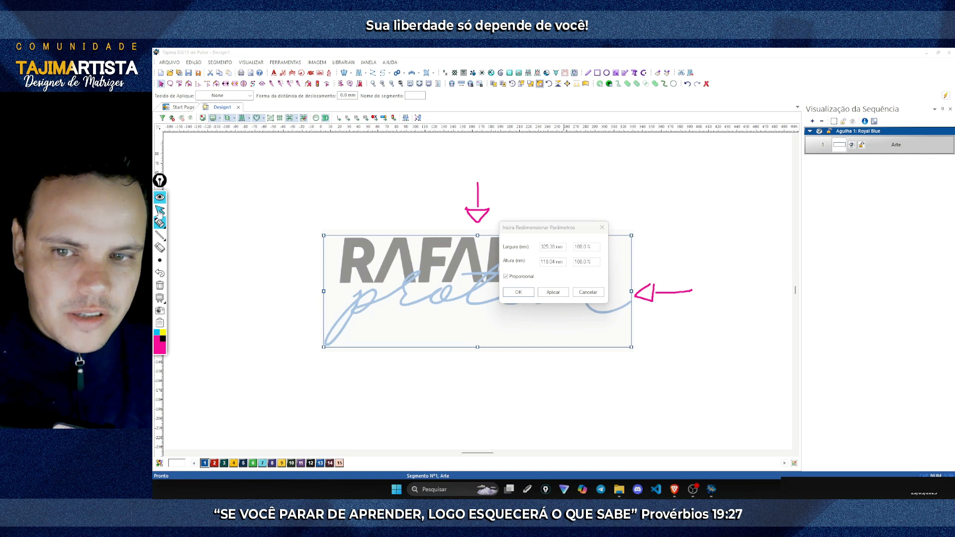
{"action": "left_click", "coordinate": [159, 210]}
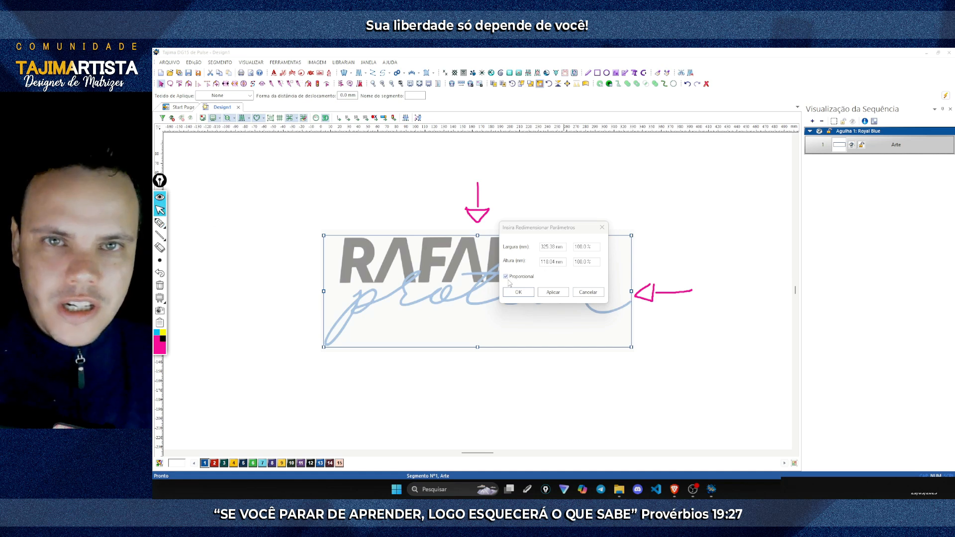
- Set the rectangle's width to 100 mm with proportional height, and clear the annotation arrows from the screen
{"action": "left_click_drag", "start_coordinate": [565, 246], "coordinate": [548, 247]}
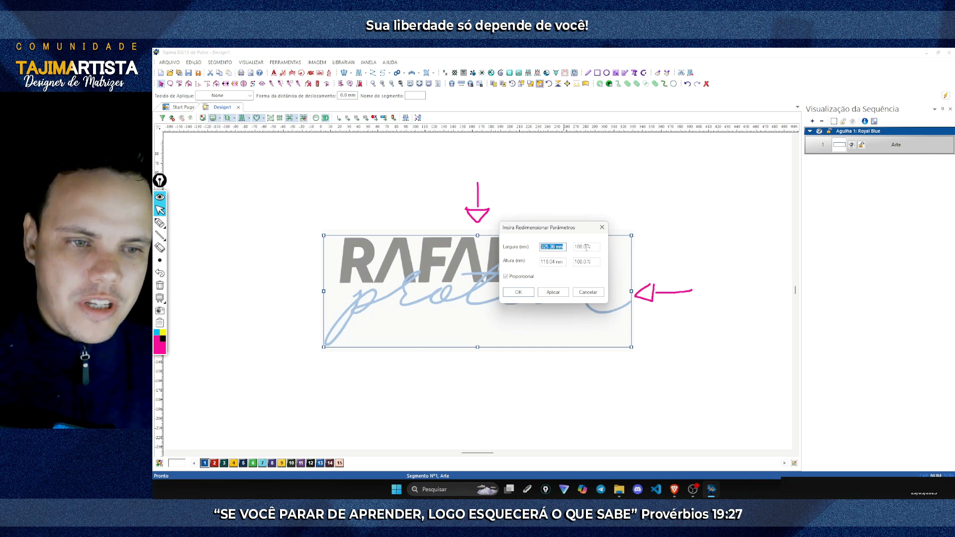
{"action": "type", "text": "10"}
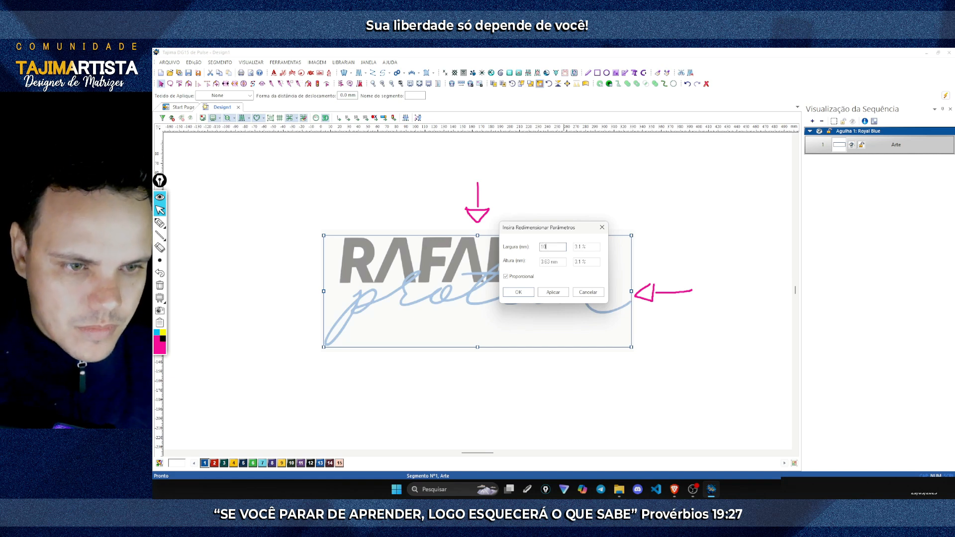
{"action": "type", "text": "0"}
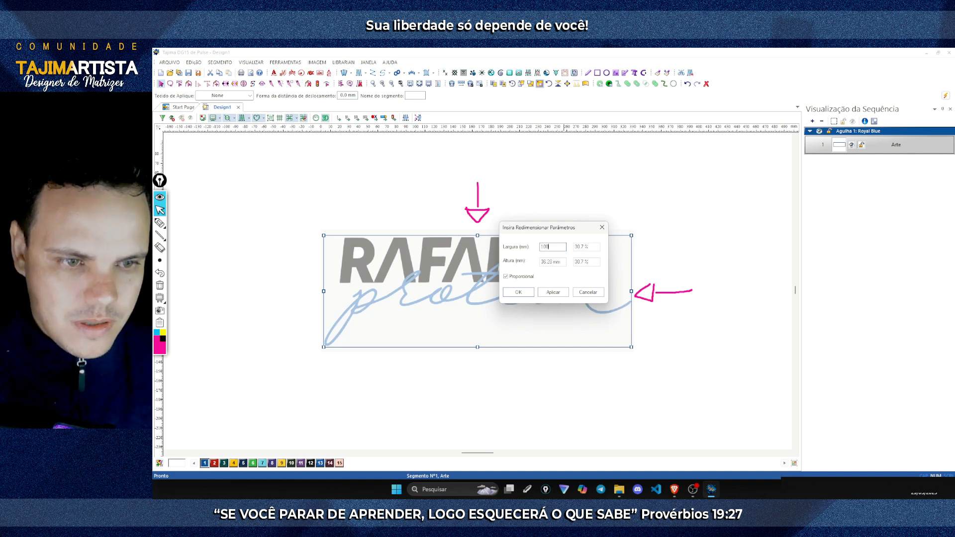
{"action": "left_click", "coordinate": [555, 294]}
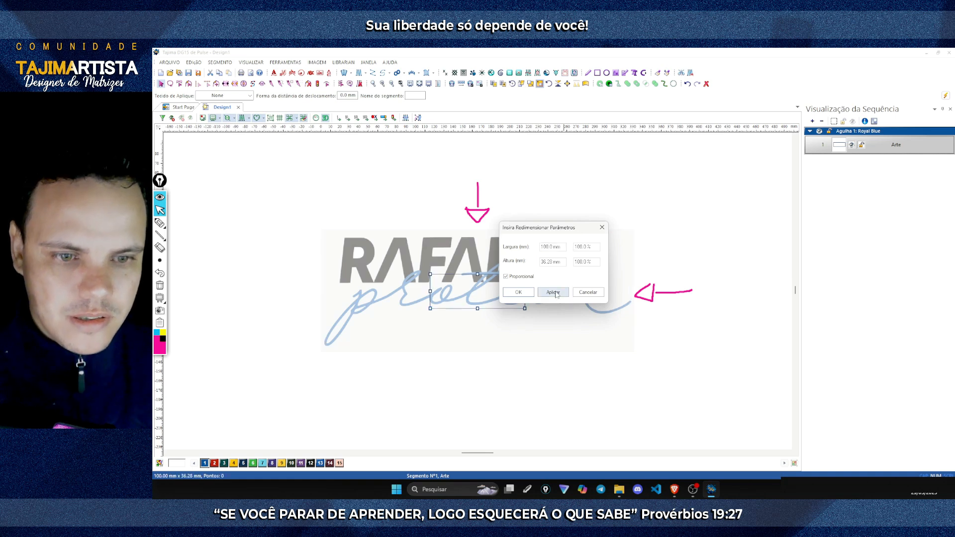
{"action": "left_click", "coordinate": [519, 293]}
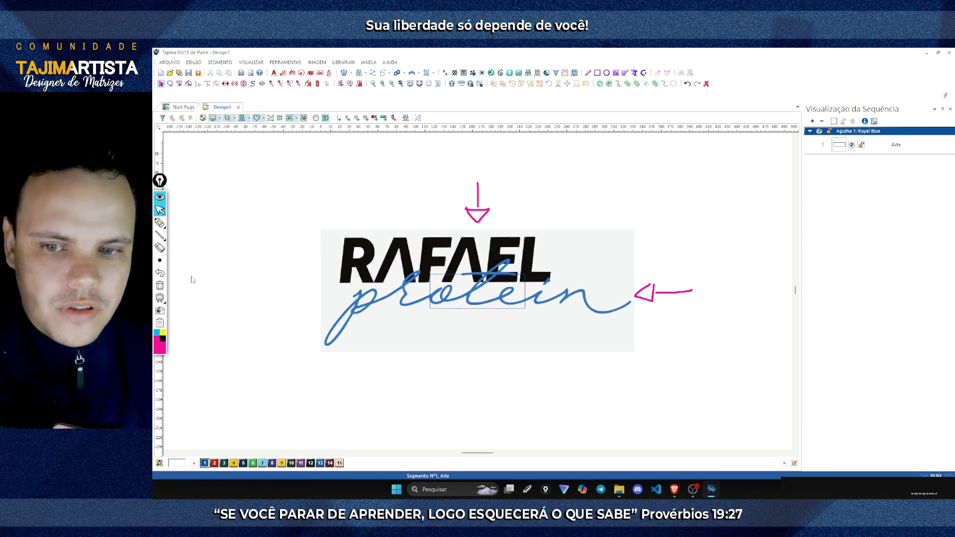
{"action": "left_click", "coordinate": [160, 285]}
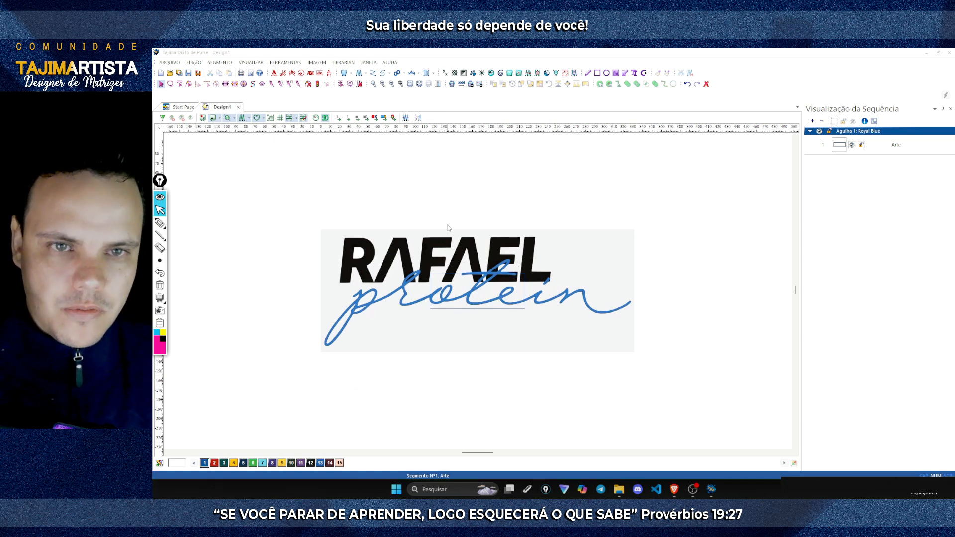
- Scale the background logo image down until it fits the reference rectangle
{"action": "left_click", "coordinate": [382, 84]}
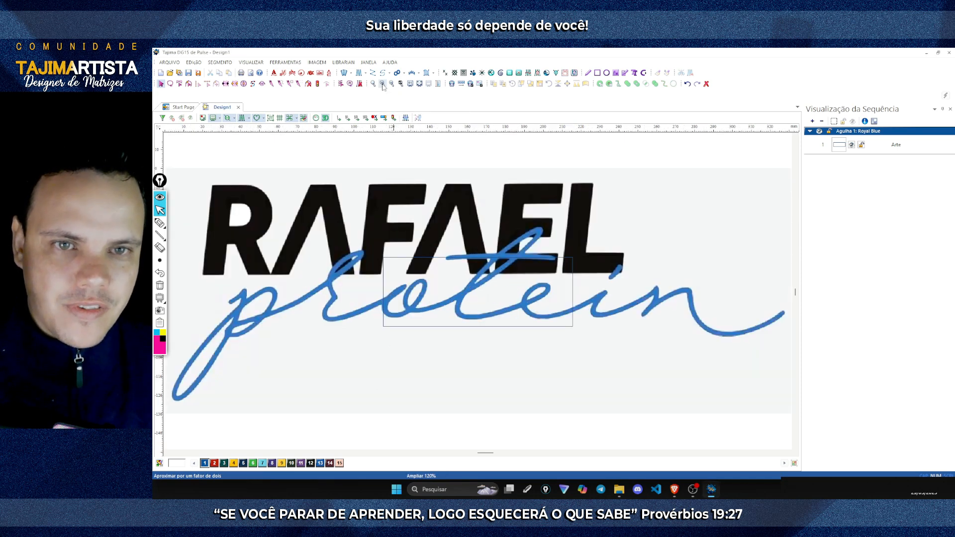
{"action": "left_click", "coordinate": [391, 85]}
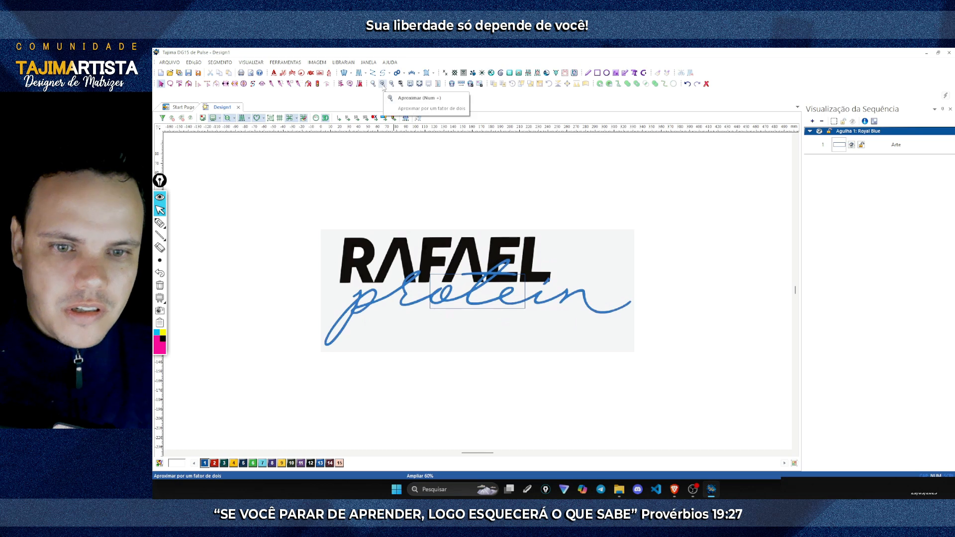
{"action": "left_click", "coordinate": [383, 84]}
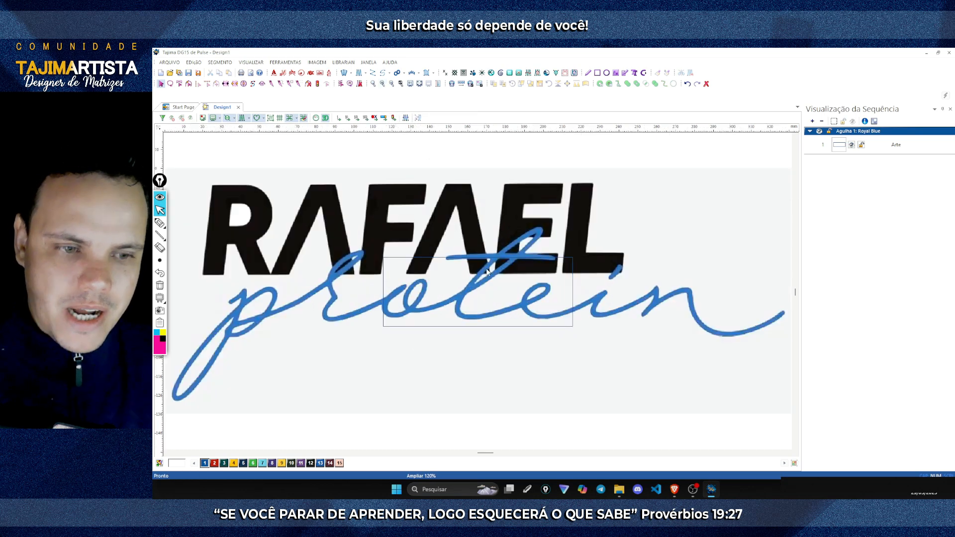
{"action": "left_click", "coordinate": [391, 85]}
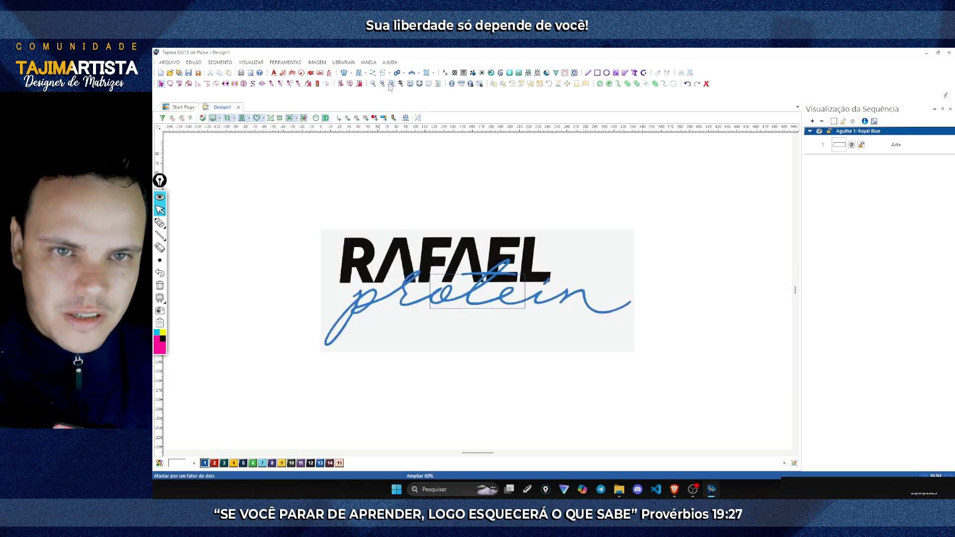
{"action": "left_click", "coordinate": [382, 84]}
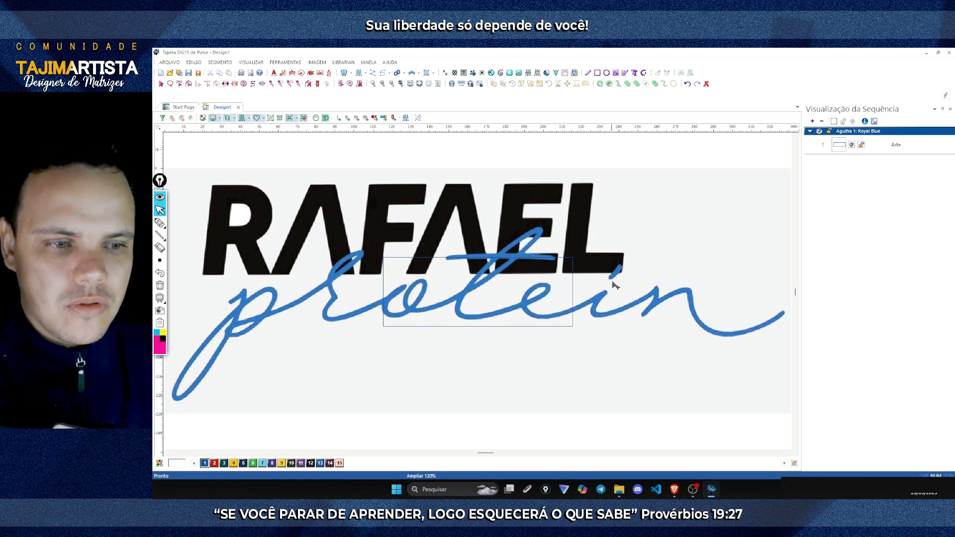
{"action": "right_click", "coordinate": [679, 188]}
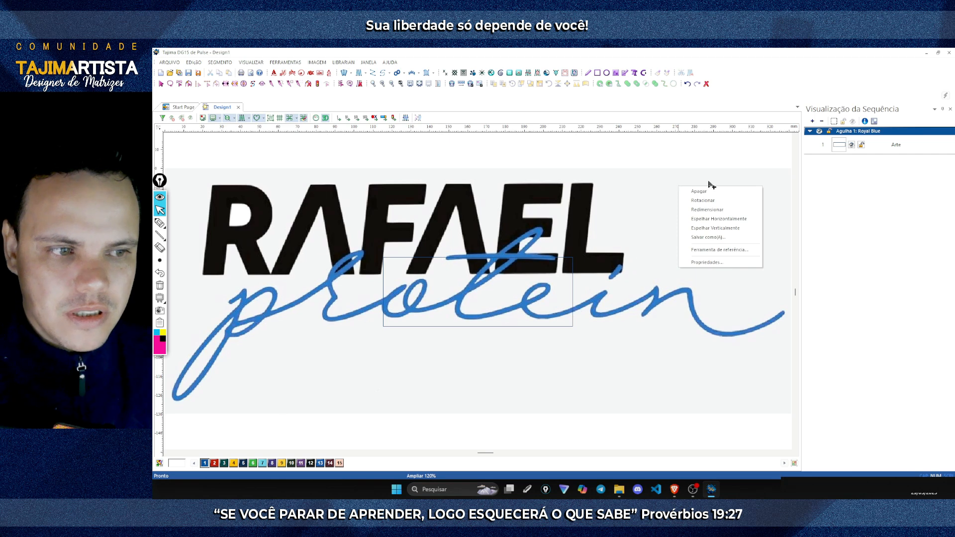
{"action": "left_click", "coordinate": [715, 211]}
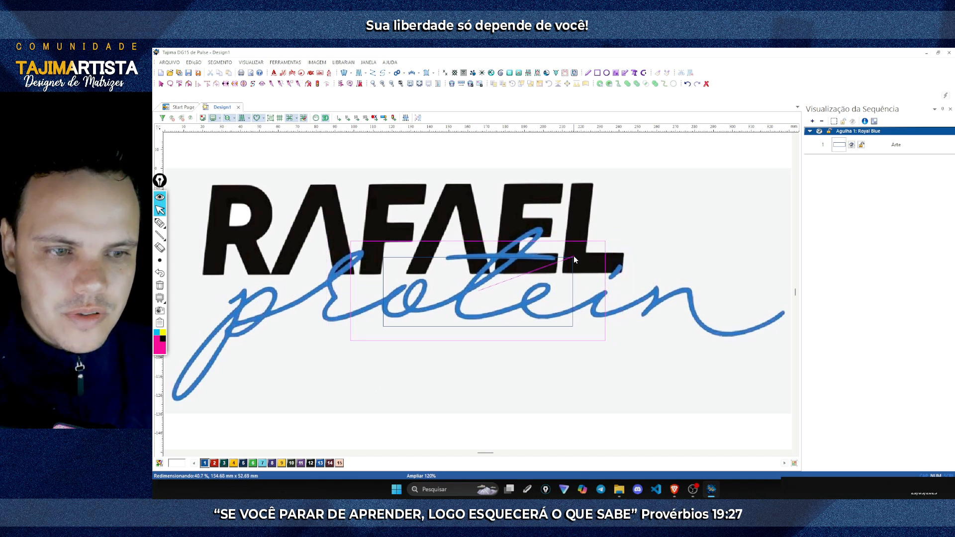
{"action": "left_click_drag", "start_coordinate": [559, 266], "coordinate": [550, 271]}
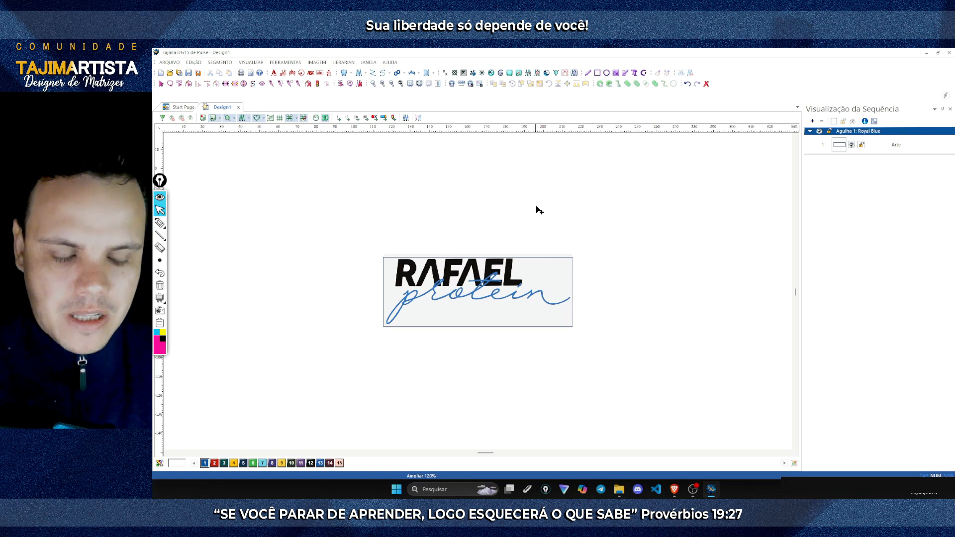
{"action": "key", "text": "Escape"}
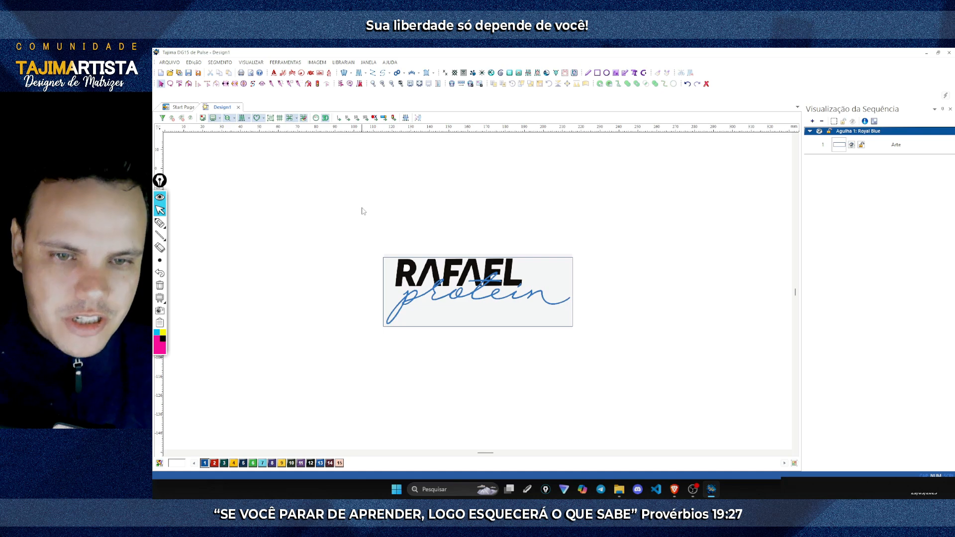
- Mark "Ajustar o tamanho" as completed in the browser checklist and return to the design in Tajima DG15
{"action": "key", "text": "z"}
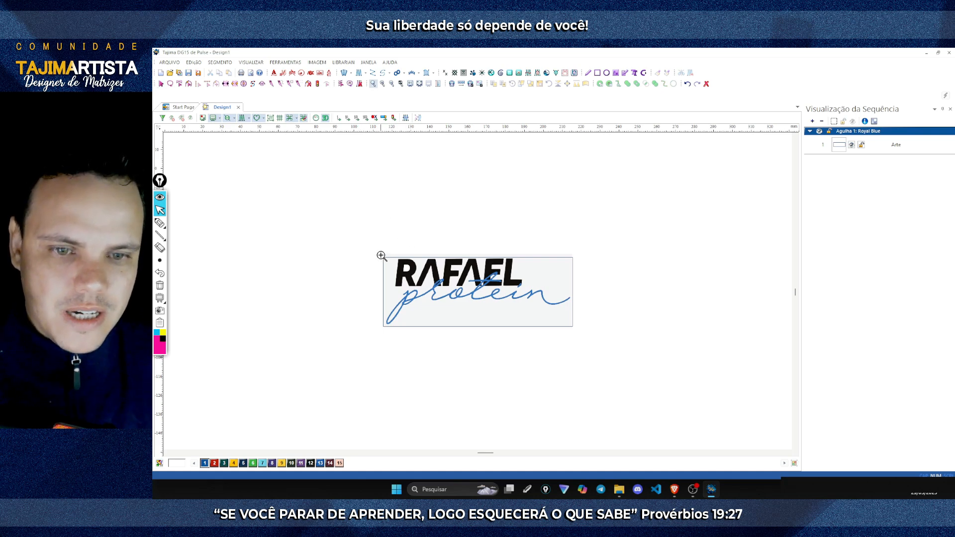
{"action": "left_click_drag", "start_coordinate": [381, 255], "coordinate": [574, 329]}
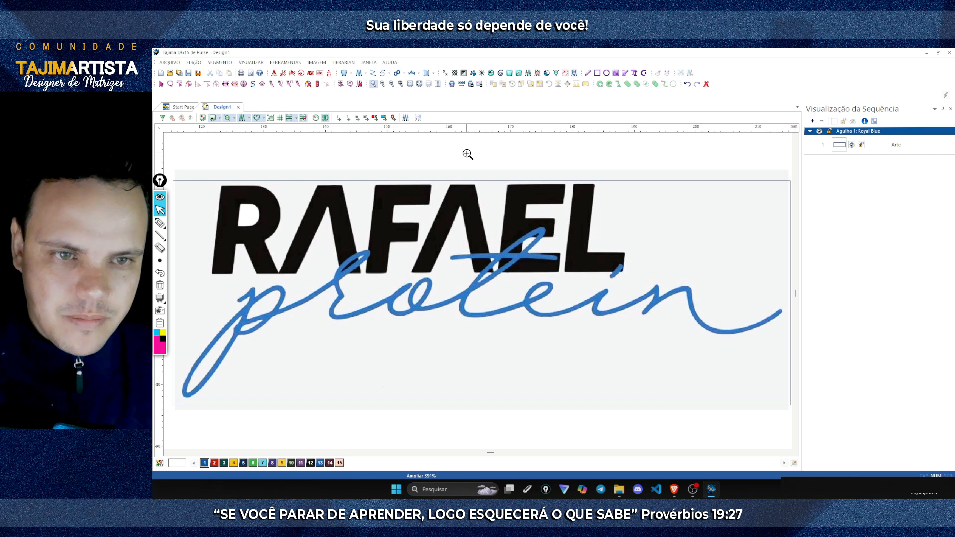
{"action": "key", "text": "Escape"}
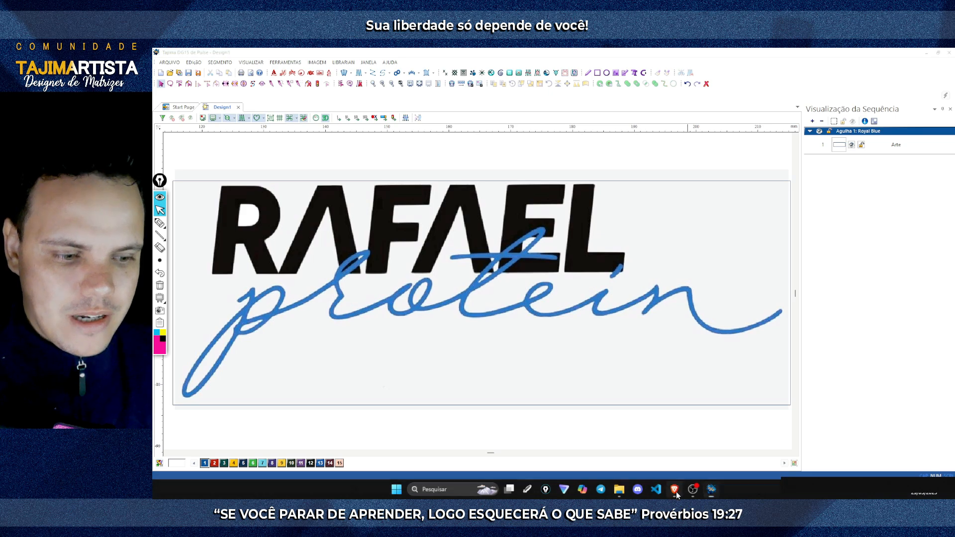
{"action": "key", "text": "alt+Tab"}
{"action": "left_click", "coordinate": [374, 311]}
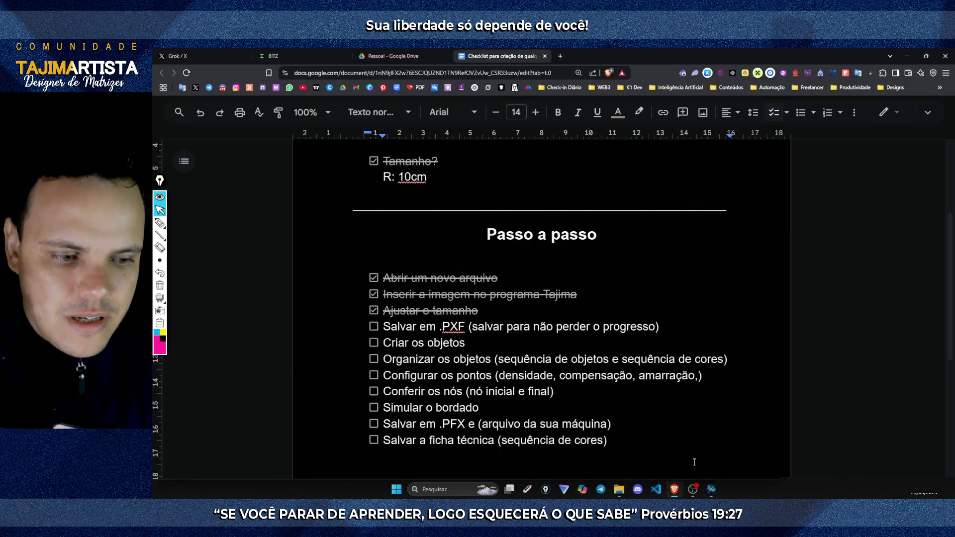
{"action": "left_click", "coordinate": [712, 492]}
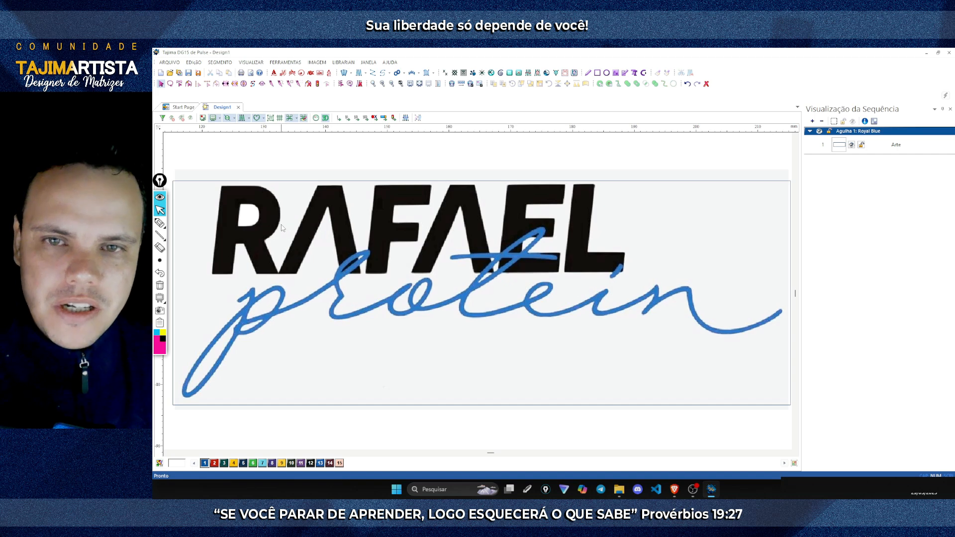
- Save the design as a .PXF file named RAFAEL PROTEIN 10CM EDITÁVEL in the desktop's Matrizes Youtube, Rafael Protein folder
{"action": "left_click", "coordinate": [171, 64]}
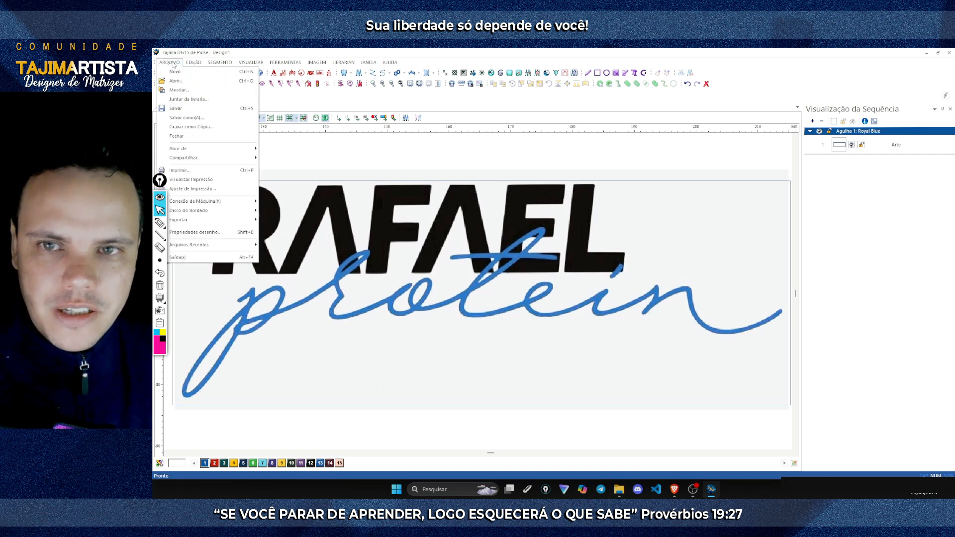
{"action": "left_click", "coordinate": [177, 117]}
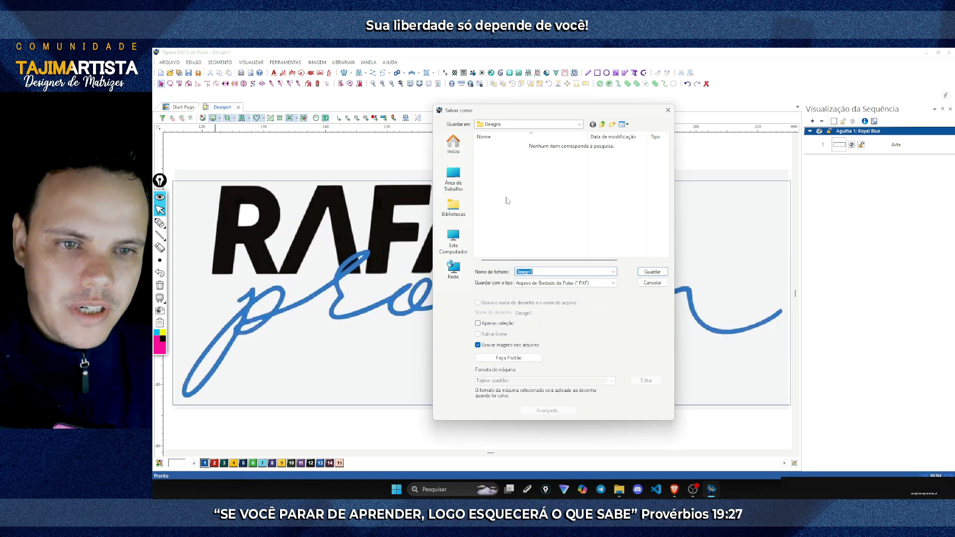
{"action": "left_click", "coordinate": [453, 178]}
{"action": "scroll", "coordinate": [533, 197], "scroll_direction": "down", "scroll_amount": 3}
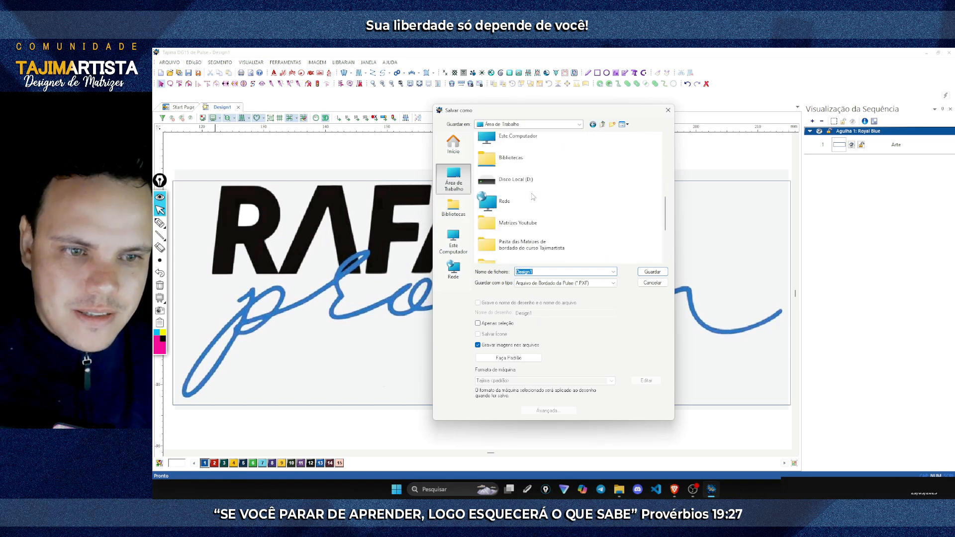
{"action": "double_click", "coordinate": [516, 224]}
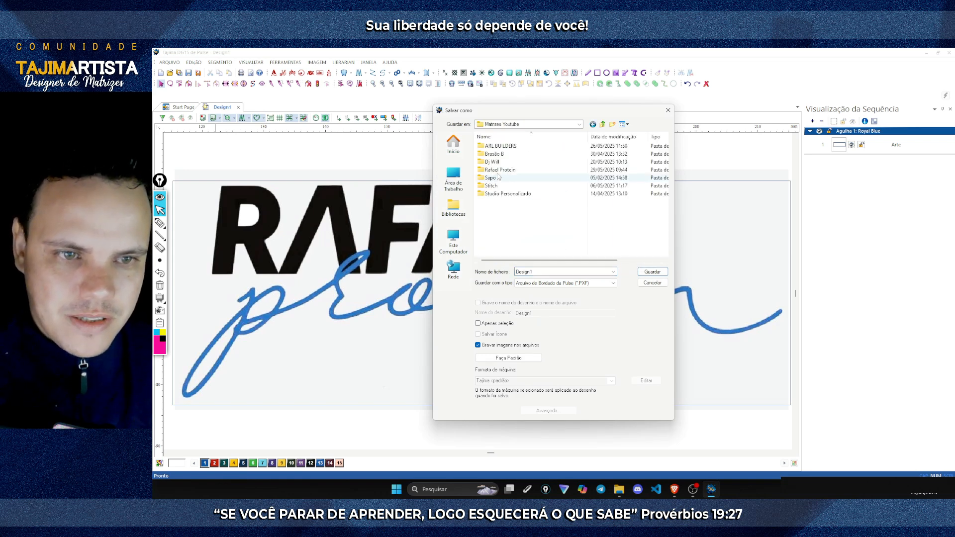
{"action": "double_click", "coordinate": [500, 170]}
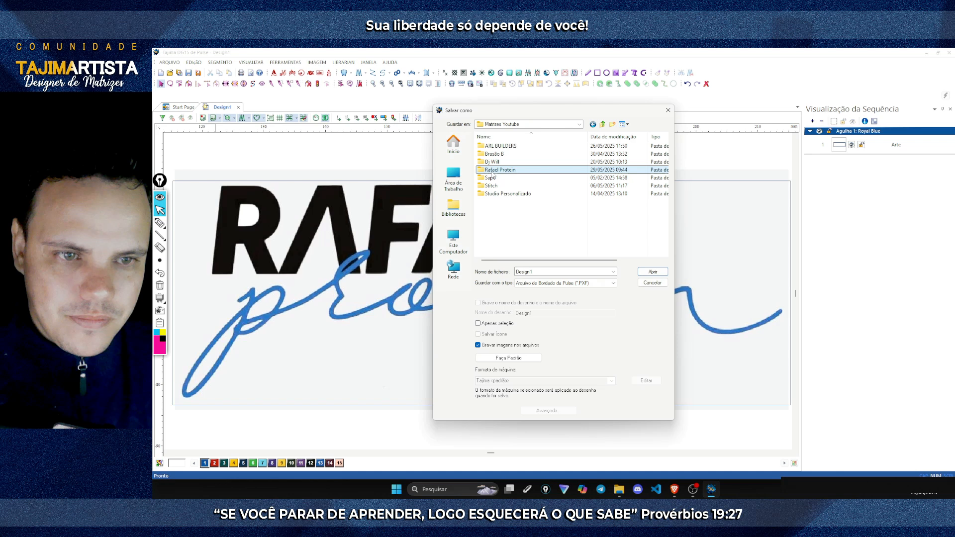
{"action": "double_click", "coordinate": [557, 273]}
{"action": "type", "text": "RAFAEL PROTEIN 10C"}
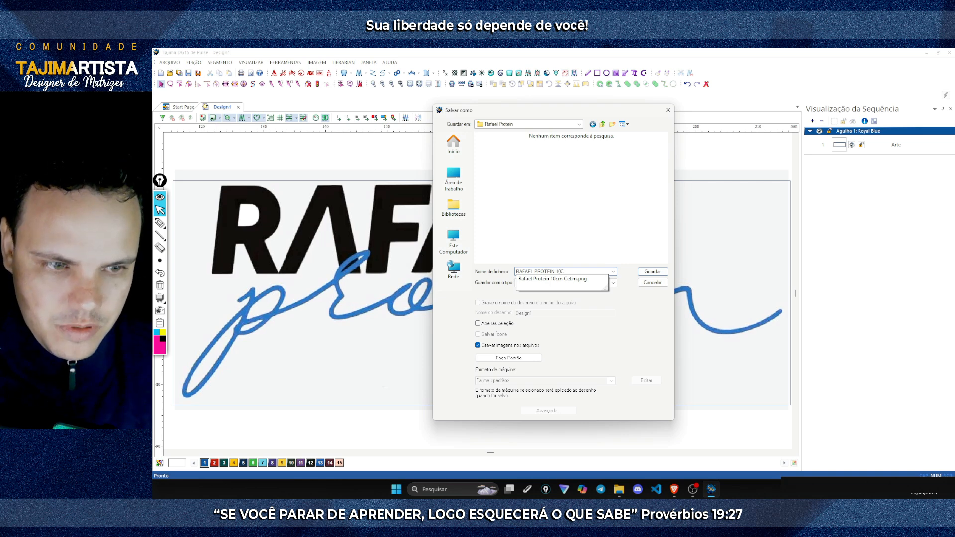
{"action": "type", "text": "M EDITÁVEL"}
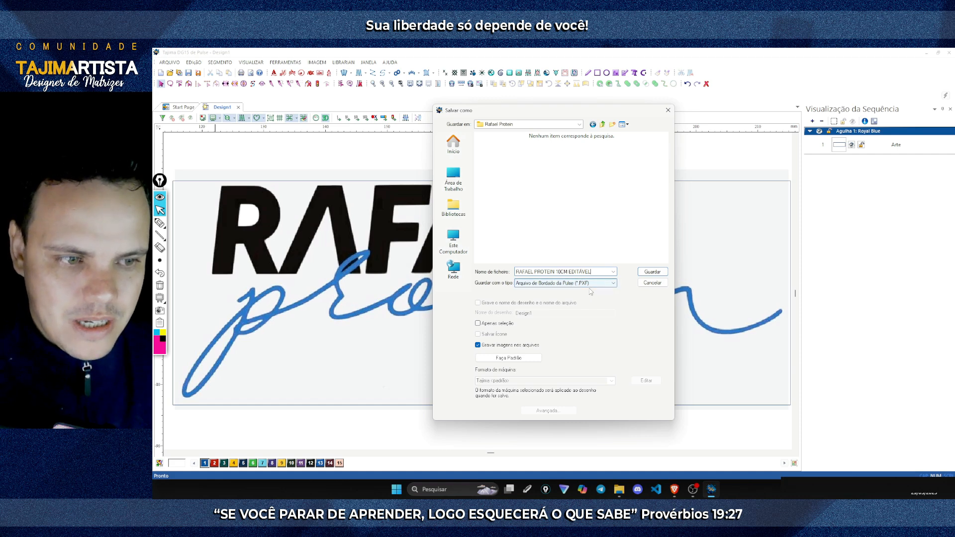
{"action": "left_click", "coordinate": [651, 272]}
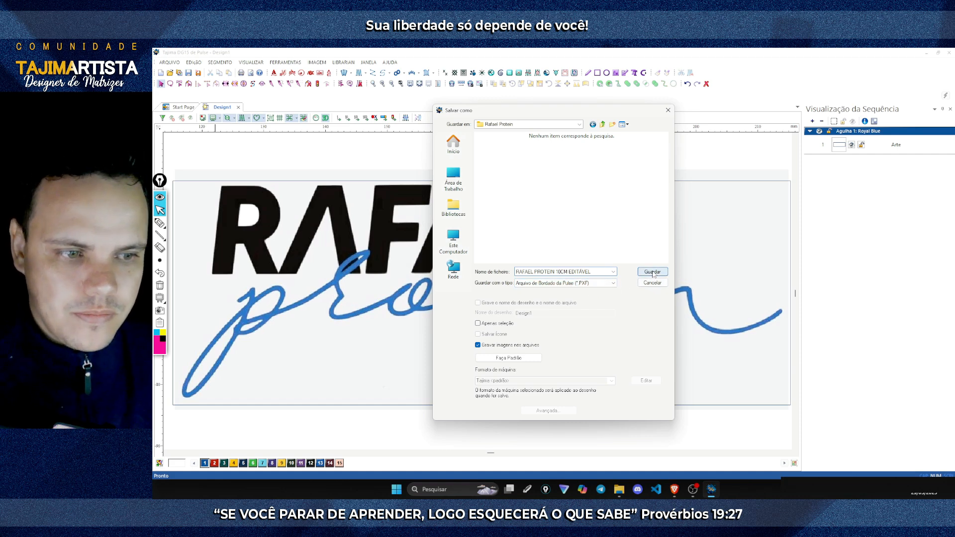
- Mark "Salvar em .PXF" as completed in the browser checklist and return to the design in Tajima DG15
{"action": "left_click", "coordinate": [675, 490]}
{"action": "left_click", "coordinate": [373, 327]}
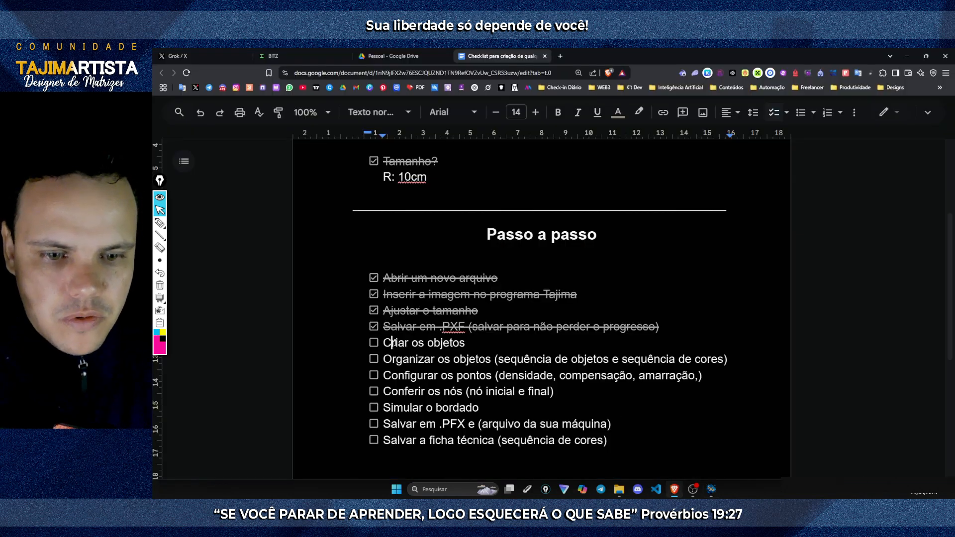
{"action": "left_click_drag", "start_coordinate": [384, 343], "coordinate": [465, 343]}
{"action": "left_click", "coordinate": [466, 342]}
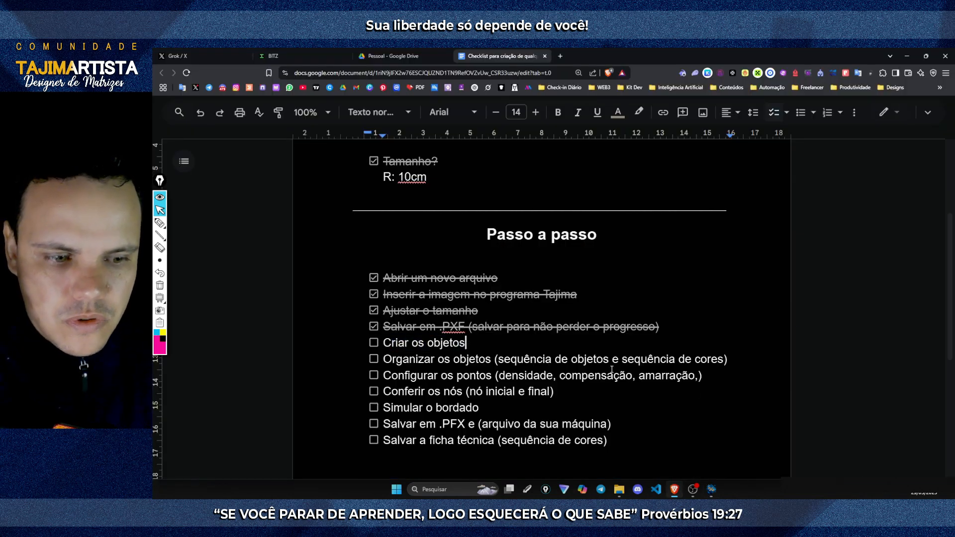
{"action": "left_click", "coordinate": [711, 489]}
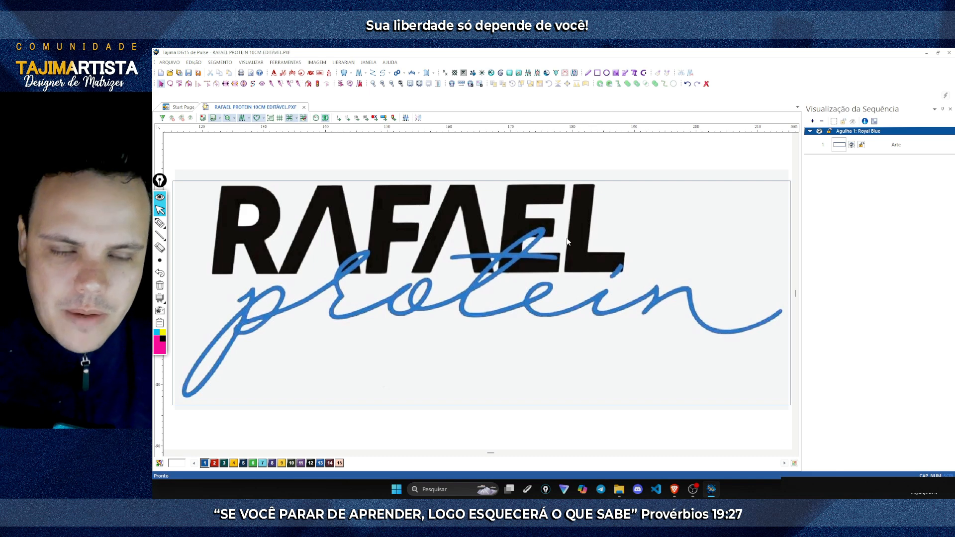
- Examine the RAFAEL lettering and the script below it up close, moving across the logo in all directions
{"action": "key", "text": "z"}
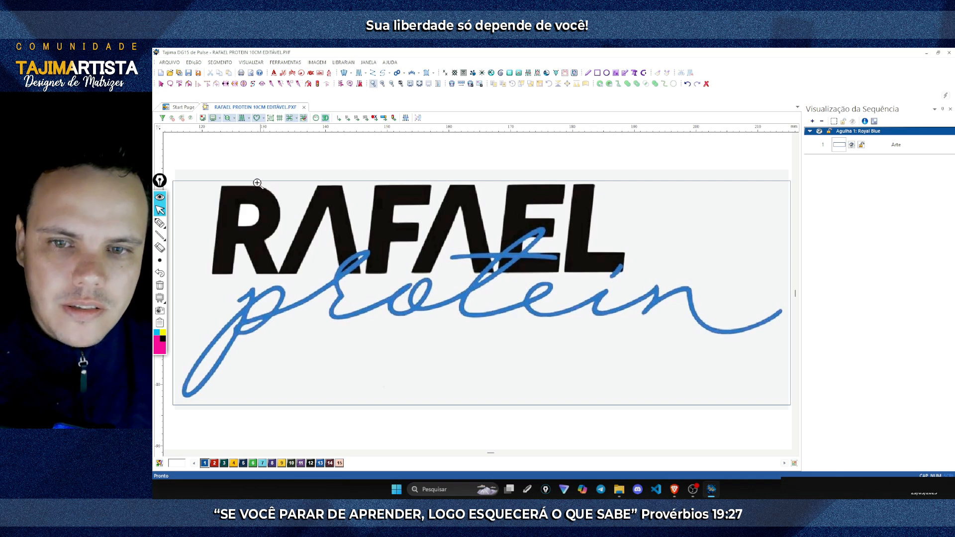
{"action": "left_click_drag", "start_coordinate": [203, 176], "coordinate": [628, 282]}
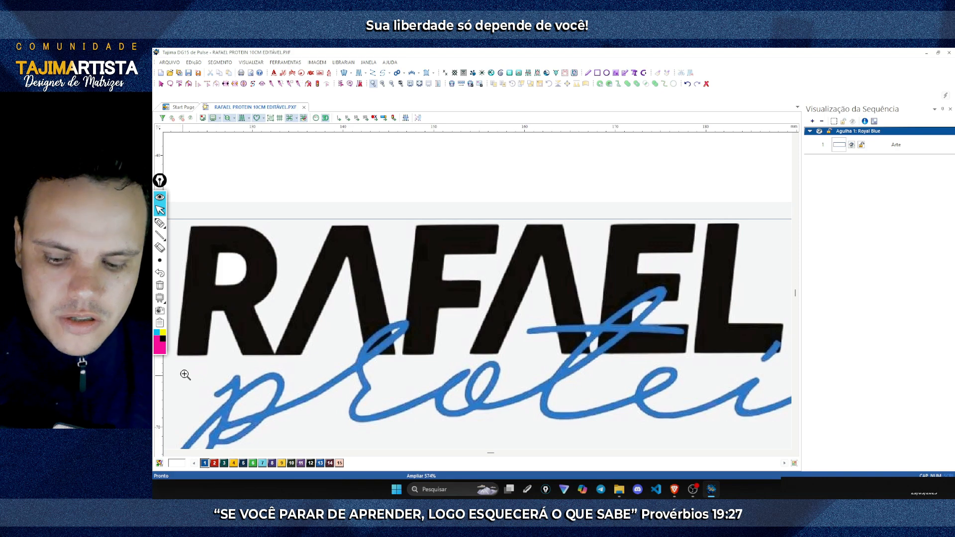
{"action": "scroll", "coordinate": [268, 245], "scroll_direction": "left", "scroll_amount": 3}
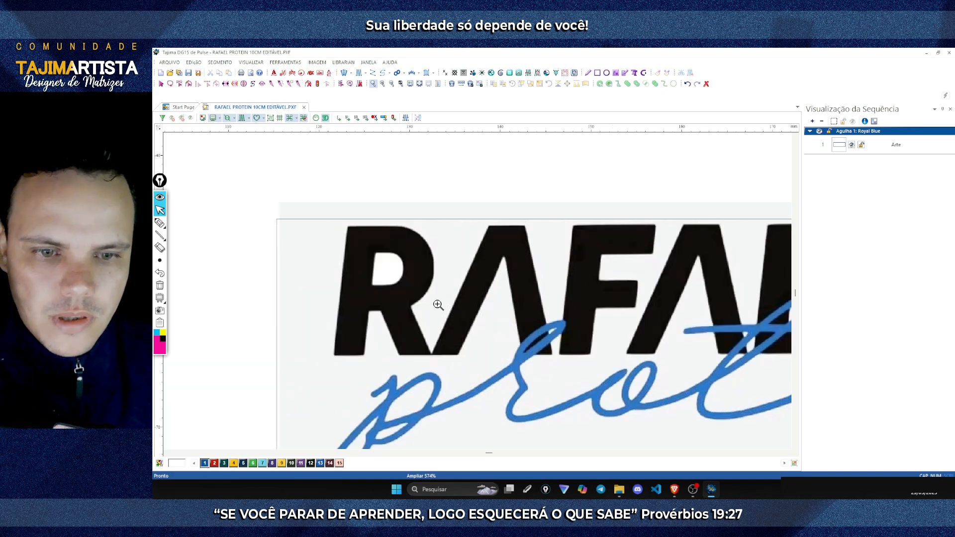
{"action": "scroll", "coordinate": [437, 302], "scroll_direction": "up", "scroll_amount": 2}
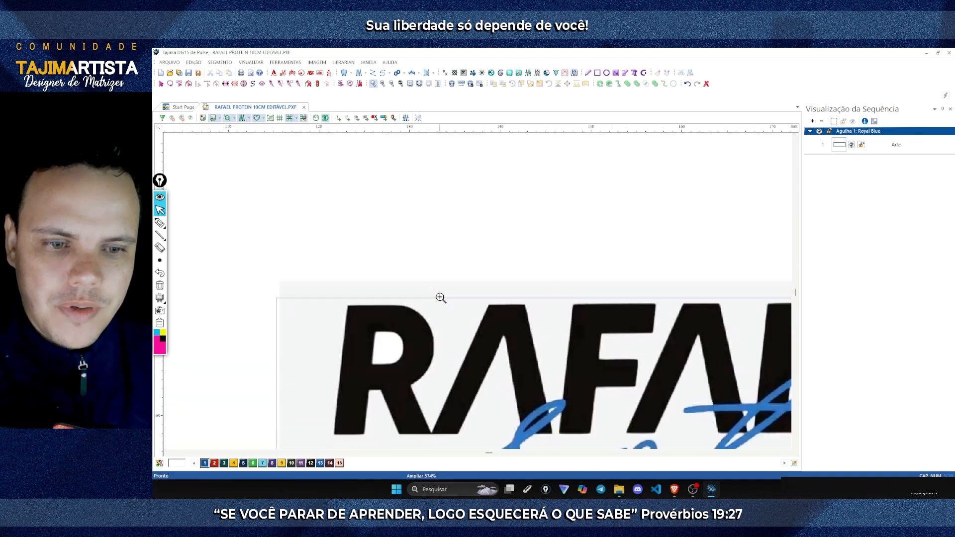
{"action": "scroll", "coordinate": [440, 298], "scroll_direction": "right", "scroll_amount": 3}
{"action": "scroll", "coordinate": [440, 297], "scroll_direction": "left", "scroll_amount": 3}
{"action": "scroll", "coordinate": [440, 297], "scroll_direction": "down", "scroll_amount": 4}
{"action": "scroll", "coordinate": [440, 297], "scroll_direction": "right", "scroll_amount": 3}
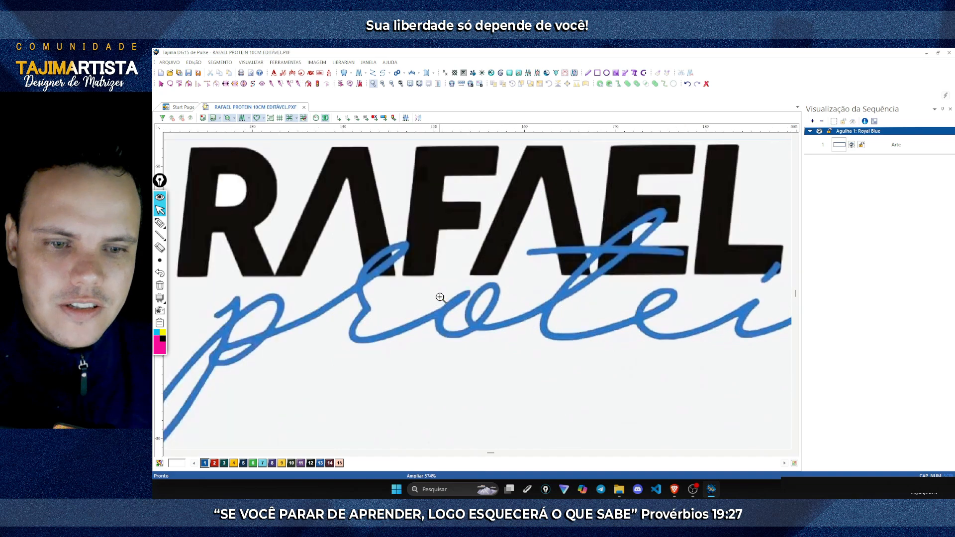
{"action": "scroll", "coordinate": [440, 297], "scroll_direction": "left", "scroll_amount": 3}
{"action": "scroll", "coordinate": [440, 297], "scroll_direction": "up", "scroll_amount": 2}
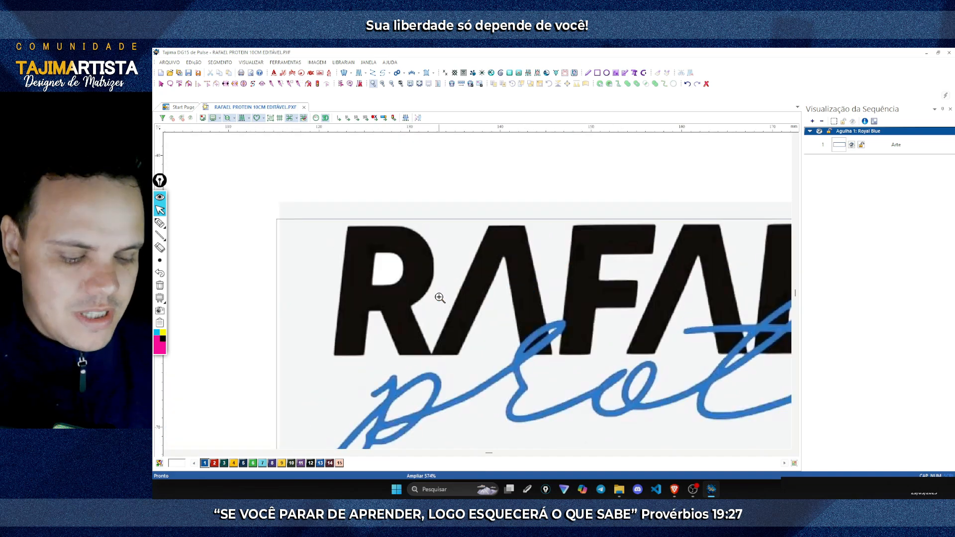
{"action": "key", "text": "Down"}
{"action": "key", "text": "Left"}
{"action": "key", "text": "Right"}
{"action": "key", "text": "Right"}
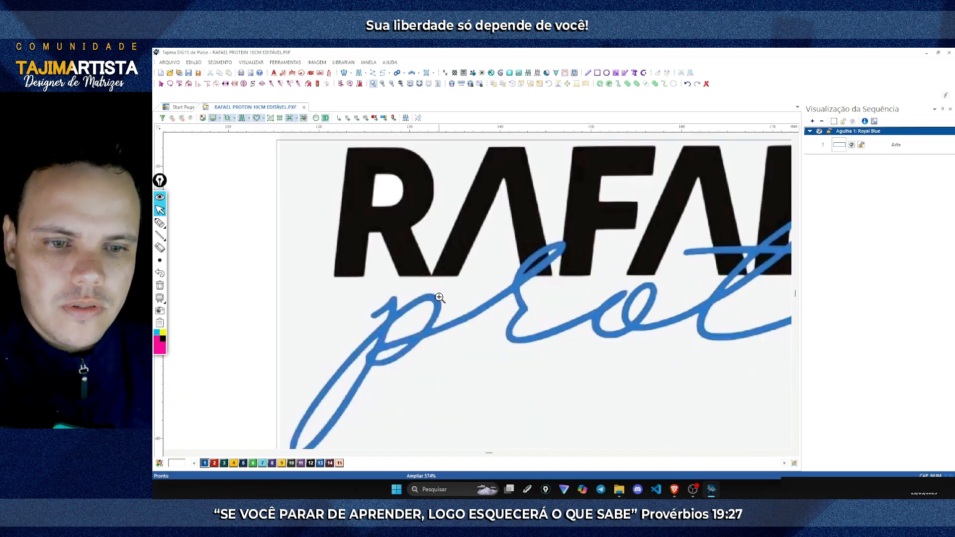
{"action": "key", "text": "Up"}
{"action": "key", "text": "Left"}
{"action": "key", "text": "Left"}
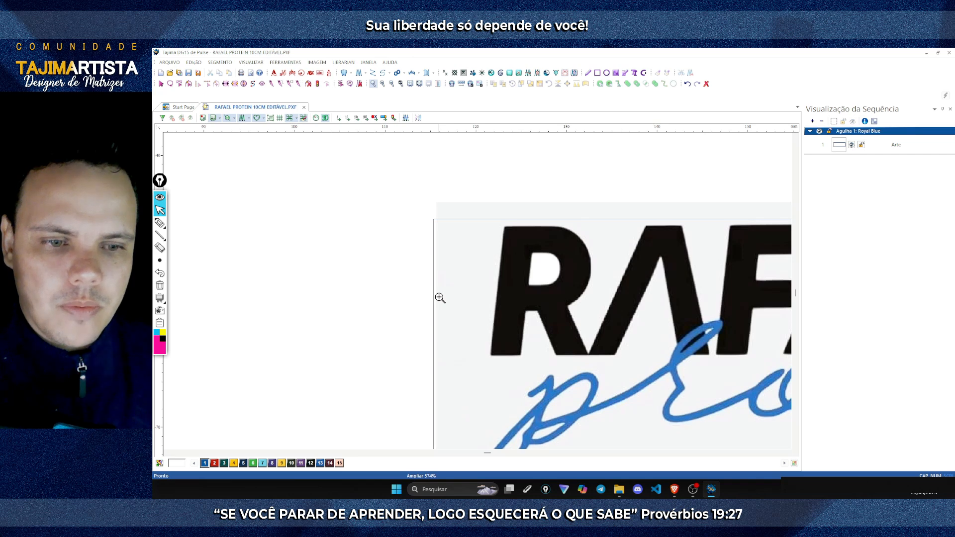
{"action": "key", "text": "Right"}
{"action": "key", "text": "Up"}
{"action": "key", "text": "Down"}
- Frame the letter R closely and activate the satin stitch drawing tool
{"action": "left_click_drag", "start_coordinate": [286, 199], "coordinate": [492, 389]}
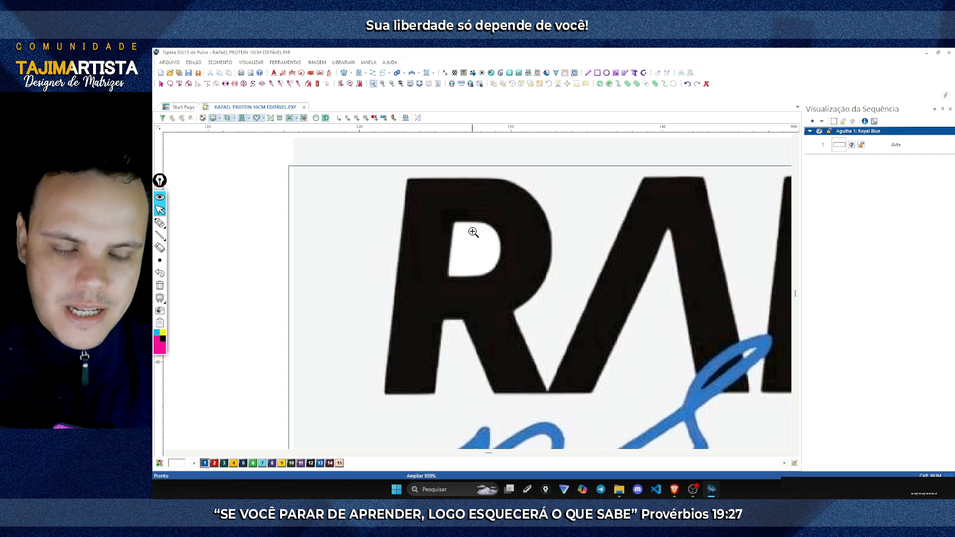
{"action": "key", "text": "Escape"}
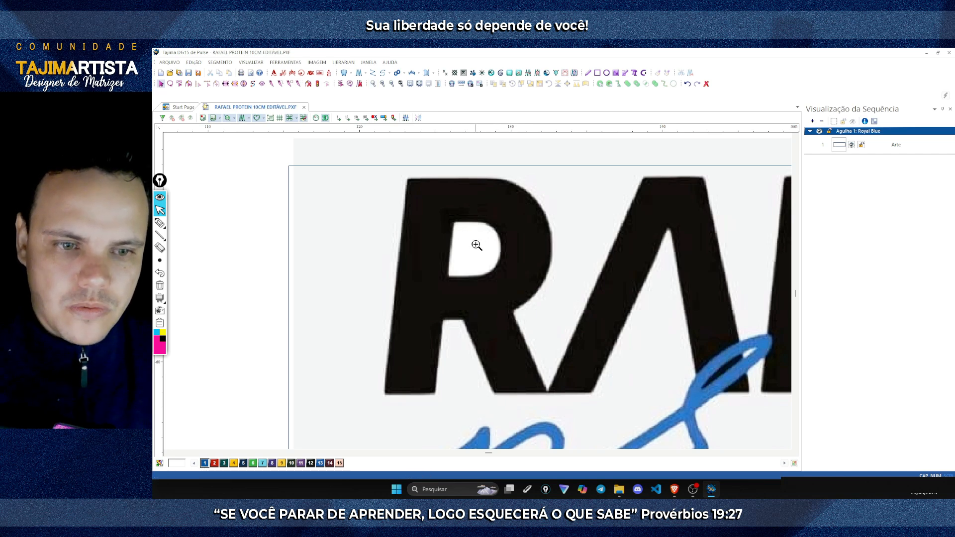
{"action": "left_click", "coordinate": [426, 73]}
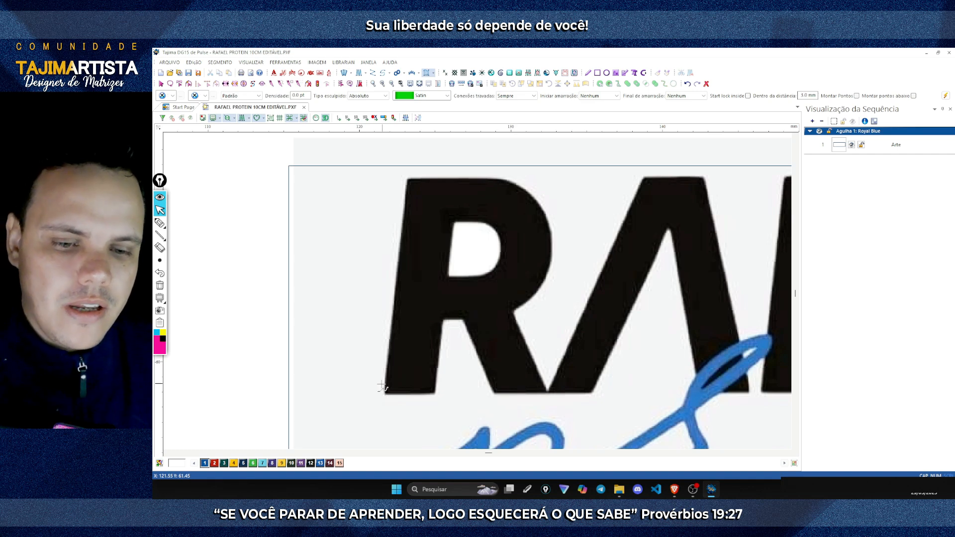
- Circle the letter R's corners in magenta, including the feet, crotch, upper corner and inner counter corners
{"action": "left_click", "coordinate": [159, 222]}
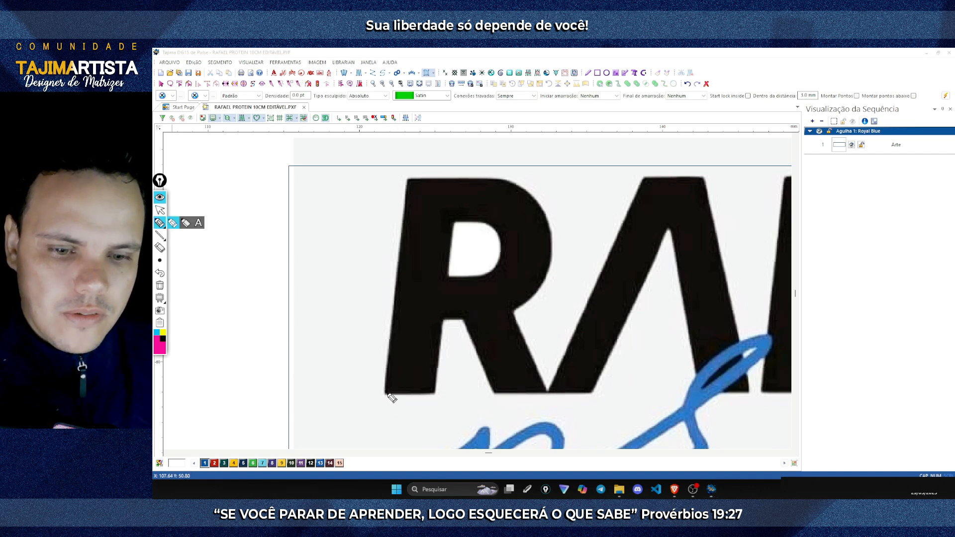
{"action": "mouse_move", "coordinate": [388, 385]}
{"action": "left_mouse_down"}
{"action": "mouse_move", "coordinate": [380, 401]}
{"action": "mouse_move", "coordinate": [394, 399]}
{"action": "mouse_move", "coordinate": [392, 386]}
{"action": "mouse_move", "coordinate": [440, 388]}
{"action": "left_mouse_up"}
{"action": "left_click_drag", "start_coordinate": [497, 386], "coordinate": [499, 387]}
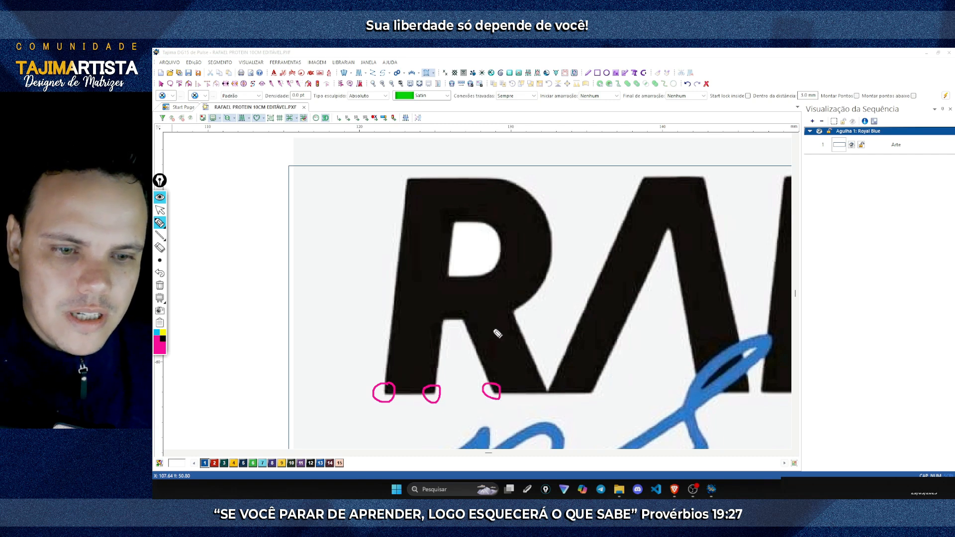
{"action": "mouse_move", "coordinate": [462, 311]}
{"action": "left_mouse_down"}
{"action": "mouse_move", "coordinate": [445, 323]}
{"action": "mouse_move", "coordinate": [447, 313]}
{"action": "left_mouse_up"}
{"action": "left_click_drag", "start_coordinate": [451, 280], "coordinate": [453, 274]}
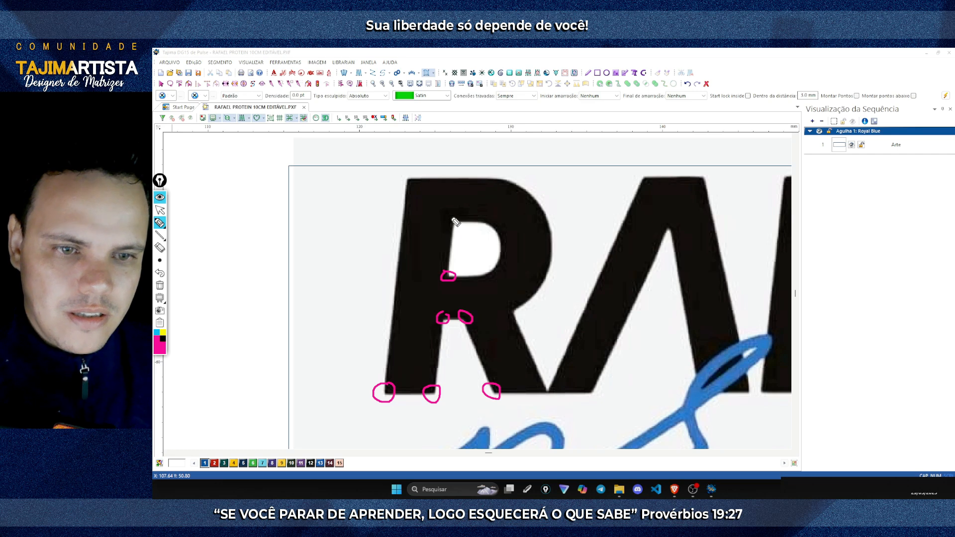
{"action": "left_click_drag", "start_coordinate": [454, 222], "coordinate": [450, 218]}
{"action": "left_click_drag", "start_coordinate": [415, 175], "coordinate": [406, 180]}
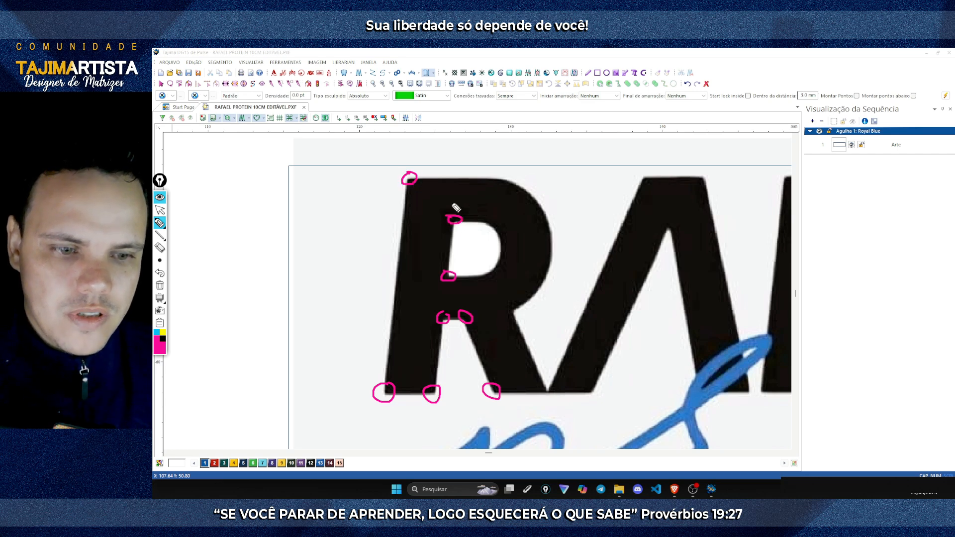
{"action": "left_click_drag", "start_coordinate": [547, 387], "coordinate": [553, 386]}
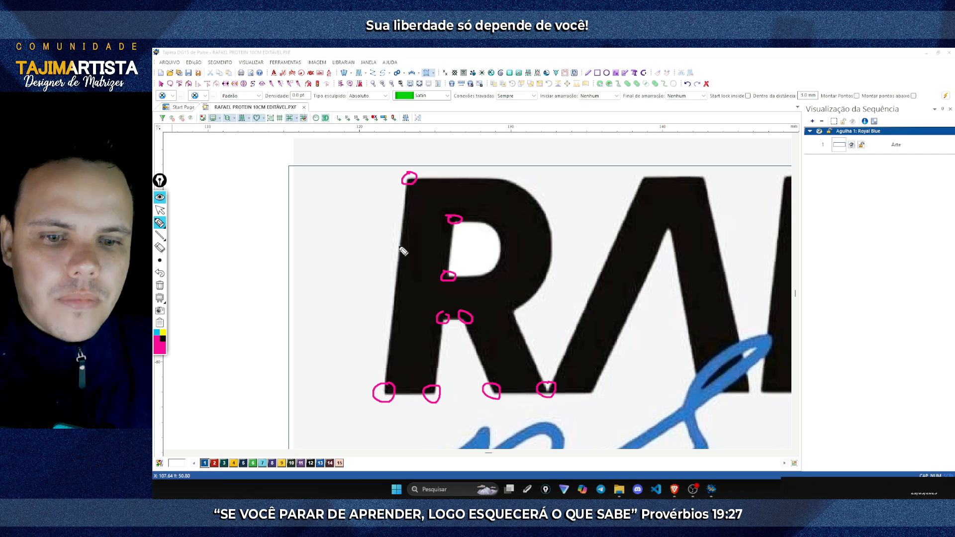
- Annotate the R's straight stem edge and curved bowl edge with magenta strokes, and clear all annotations
{"action": "left_click_drag", "start_coordinate": [386, 374], "coordinate": [410, 186]}
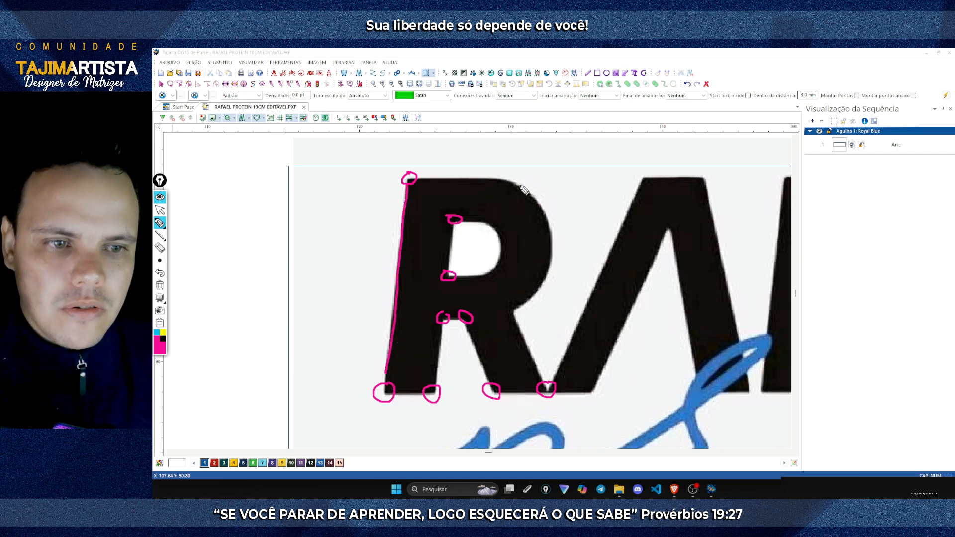
{"action": "mouse_move", "coordinate": [522, 178]}
{"action": "left_mouse_down"}
{"action": "mouse_move", "coordinate": [551, 193]}
{"action": "mouse_move", "coordinate": [566, 220]}
{"action": "mouse_move", "coordinate": [571, 267]}
{"action": "mouse_move", "coordinate": [536, 306]}
{"action": "left_mouse_up"}
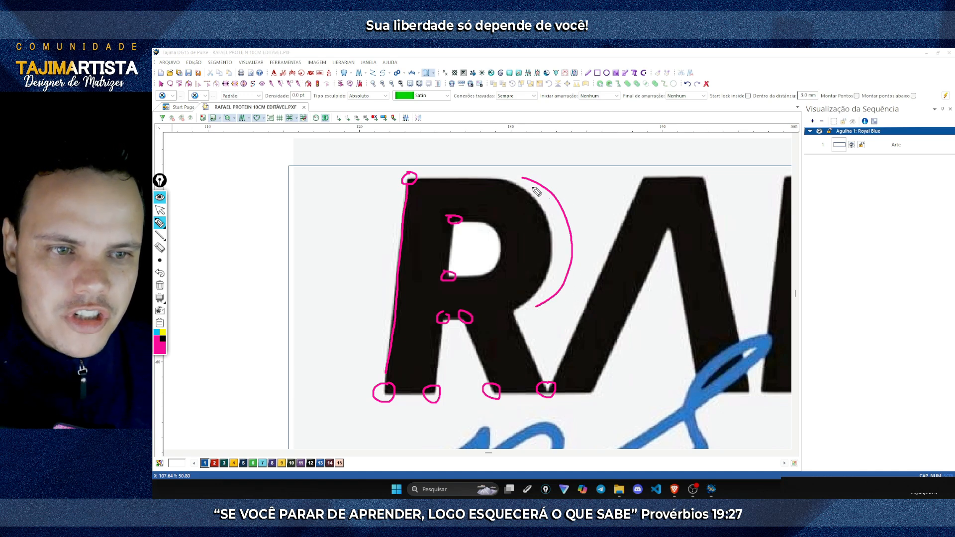
{"action": "left_click", "coordinate": [159, 222]}
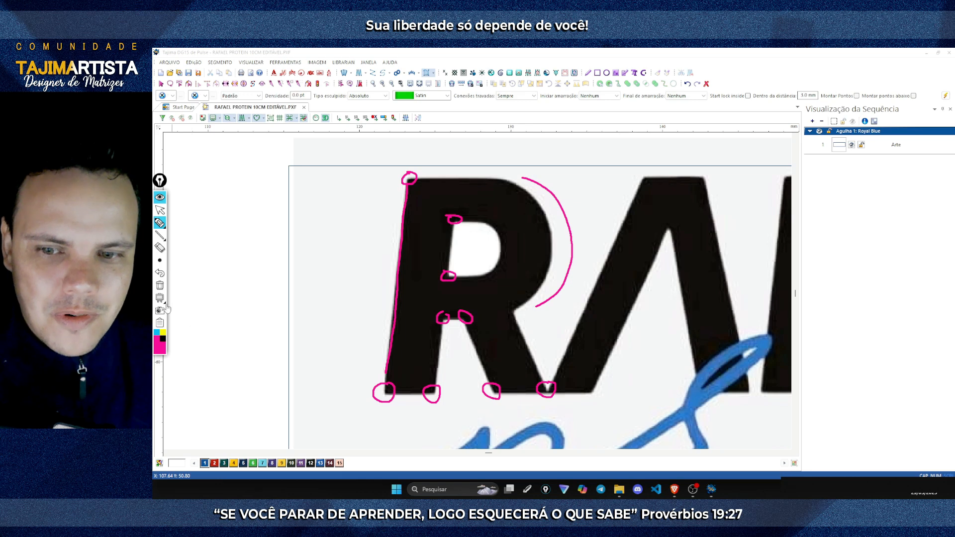
{"action": "left_click", "coordinate": [160, 285]}
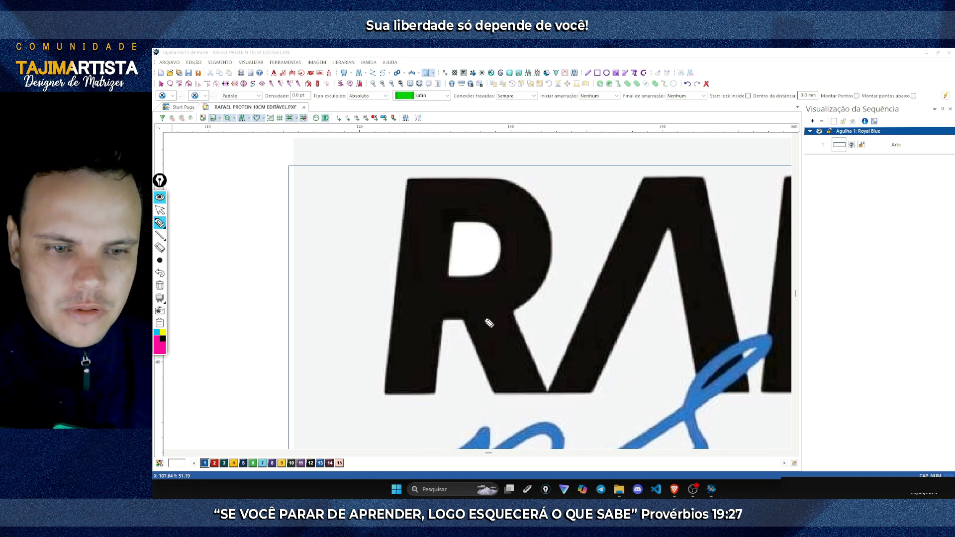
- Outline the R's stem, bowl and leg as overlapping magenta pieces and sketch zigzag stitches across the stem and bowl
{"action": "left_click", "coordinate": [387, 391]}
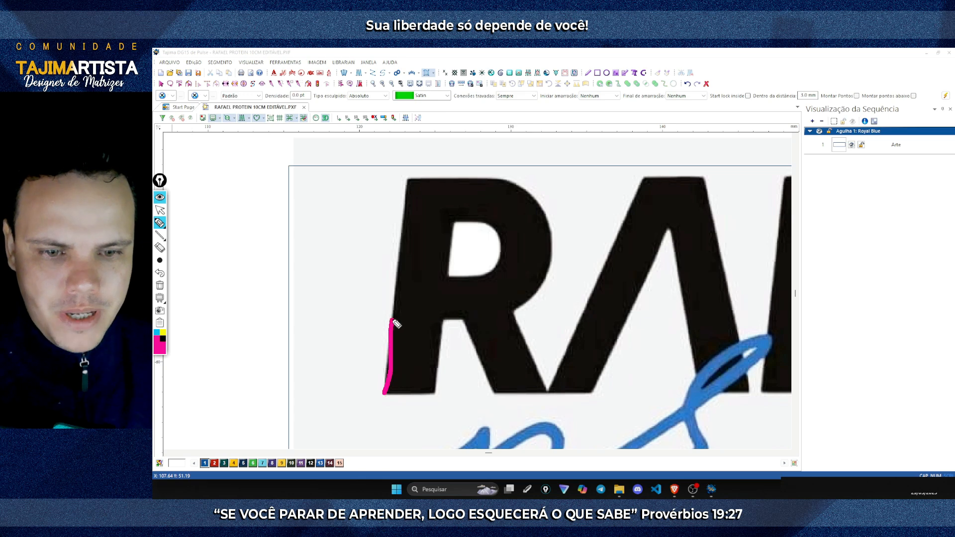
{"action": "mouse_move", "coordinate": [409, 177]}
{"action": "left_mouse_down"}
{"action": "mouse_move", "coordinate": [520, 190]}
{"action": "mouse_move", "coordinate": [537, 212]}
{"action": "mouse_move", "coordinate": [547, 269]}
{"action": "mouse_move", "coordinate": [514, 308]}
{"action": "mouse_move", "coordinate": [432, 314]}
{"action": "mouse_move", "coordinate": [440, 275]}
{"action": "mouse_move", "coordinate": [480, 275]}
{"action": "mouse_move", "coordinate": [502, 257]}
{"action": "mouse_move", "coordinate": [500, 232]}
{"action": "mouse_move", "coordinate": [457, 220]}
{"action": "mouse_move", "coordinate": [437, 394]}
{"action": "mouse_move", "coordinate": [384, 393]}
{"action": "left_mouse_up"}
{"action": "mouse_move", "coordinate": [466, 310]}
{"action": "left_mouse_down"}
{"action": "mouse_move", "coordinate": [494, 394]}
{"action": "mouse_move", "coordinate": [547, 394]}
{"action": "mouse_move", "coordinate": [510, 304]}
{"action": "mouse_move", "coordinate": [460, 305]}
{"action": "left_mouse_up"}
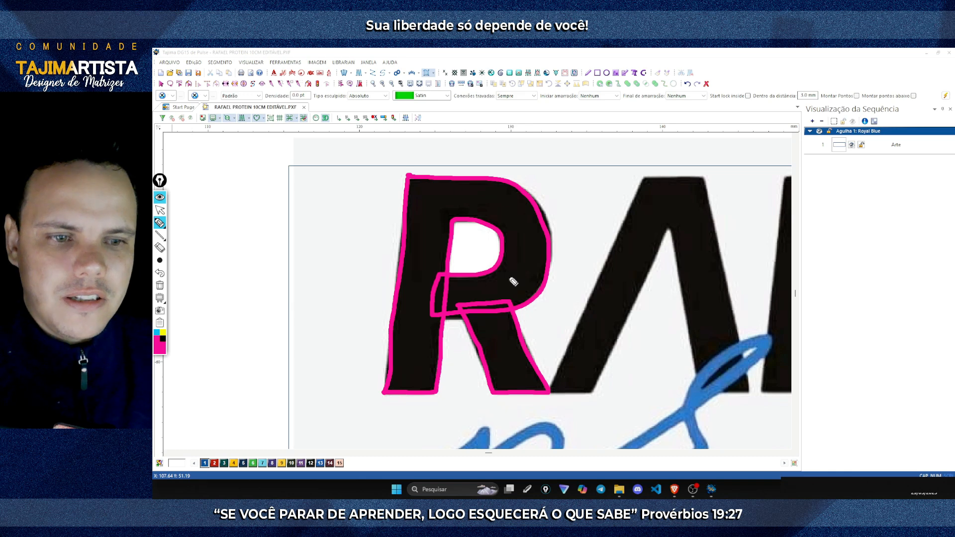
{"action": "mouse_move", "coordinate": [390, 389]}
{"action": "left_mouse_down"}
{"action": "mouse_move", "coordinate": [435, 377]}
{"action": "mouse_move", "coordinate": [395, 365]}
{"action": "mouse_move", "coordinate": [435, 354]}
{"action": "mouse_move", "coordinate": [403, 336]}
{"action": "mouse_move", "coordinate": [439, 331]}
{"action": "mouse_move", "coordinate": [406, 313]}
{"action": "mouse_move", "coordinate": [438, 286]}
{"action": "mouse_move", "coordinate": [405, 277]}
{"action": "mouse_move", "coordinate": [405, 260]}
{"action": "mouse_move", "coordinate": [435, 254]}
{"action": "mouse_move", "coordinate": [444, 239]}
{"action": "mouse_move", "coordinate": [422, 228]}
{"action": "mouse_move", "coordinate": [408, 192]}
{"action": "mouse_move", "coordinate": [456, 214]}
{"action": "mouse_move", "coordinate": [526, 190]}
{"action": "mouse_move", "coordinate": [534, 216]}
{"action": "mouse_move", "coordinate": [508, 231]}
{"action": "mouse_move", "coordinate": [544, 267]}
{"action": "mouse_move", "coordinate": [497, 294]}
{"action": "mouse_move", "coordinate": [476, 281]}
{"action": "mouse_move", "coordinate": [440, 291]}
{"action": "left_mouse_up"}
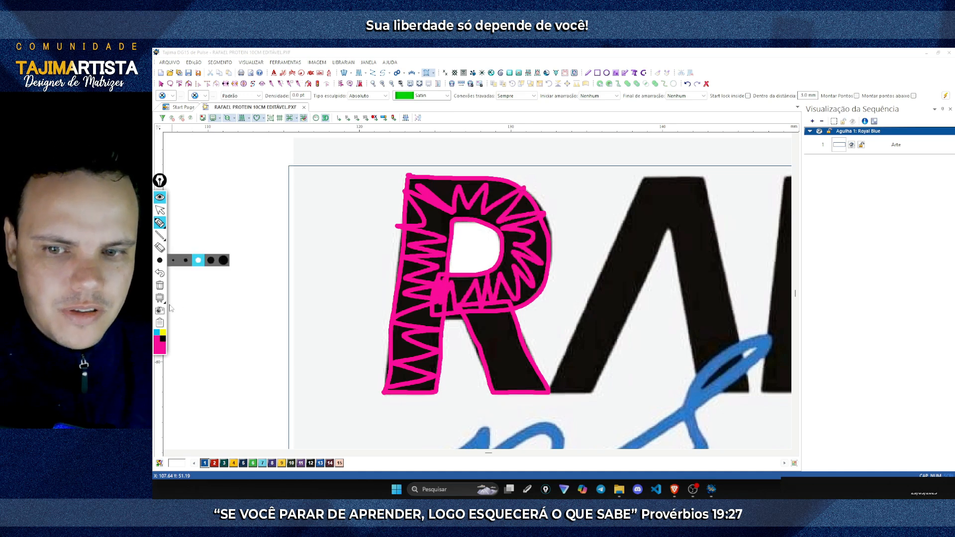
- Replace the annotations with two magenta lines marking where the R's bowl meets the stem and the leg
{"action": "left_click", "coordinate": [160, 286]}
{"action": "left_click_drag", "start_coordinate": [463, 316], "coordinate": [510, 311]}
{"action": "left_click_drag", "start_coordinate": [447, 278], "coordinate": [439, 321]}
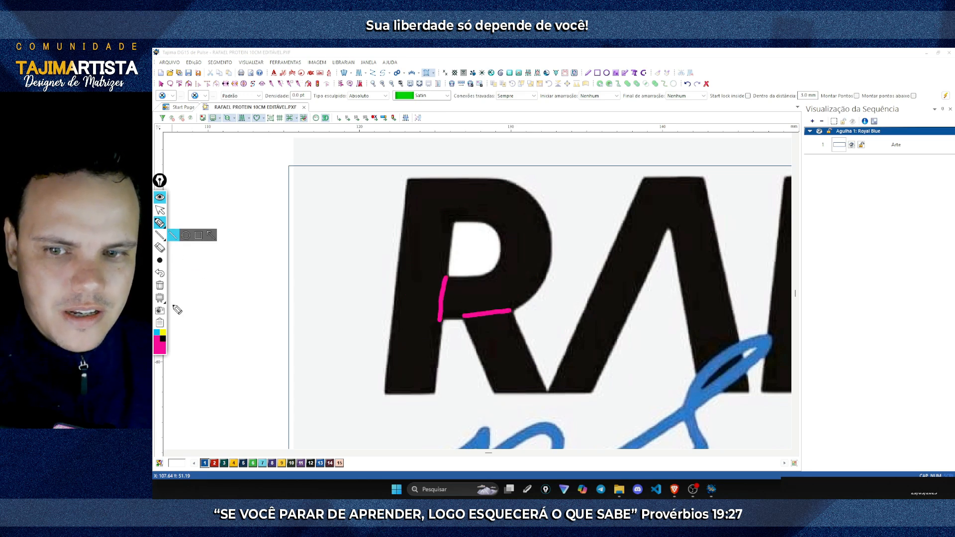
- Clear the two magenta marks, sketch the whole R's outline with stem stitches, replace it with a centre-line sketch, and clear the annotations
{"action": "left_click", "coordinate": [160, 287]}
{"action": "mouse_move", "coordinate": [382, 391]}
{"action": "left_mouse_down"}
{"action": "mouse_move", "coordinate": [409, 179]}
{"action": "mouse_move", "coordinate": [426, 177]}
{"action": "mouse_move", "coordinate": [496, 177]}
{"action": "mouse_move", "coordinate": [523, 189]}
{"action": "mouse_move", "coordinate": [545, 226]}
{"action": "mouse_move", "coordinate": [548, 268]}
{"action": "mouse_move", "coordinate": [511, 311]}
{"action": "mouse_move", "coordinate": [549, 390]}
{"action": "mouse_move", "coordinate": [494, 392]}
{"action": "mouse_move", "coordinate": [467, 318]}
{"action": "mouse_move", "coordinate": [444, 317]}
{"action": "mouse_move", "coordinate": [432, 396]}
{"action": "mouse_move", "coordinate": [382, 393]}
{"action": "mouse_move", "coordinate": [431, 373]}
{"action": "mouse_move", "coordinate": [382, 354]}
{"action": "mouse_move", "coordinate": [396, 340]}
{"action": "mouse_move", "coordinate": [395, 324]}
{"action": "mouse_move", "coordinate": [440, 296]}
{"action": "mouse_move", "coordinate": [457, 225]}
{"action": "left_mouse_up"}
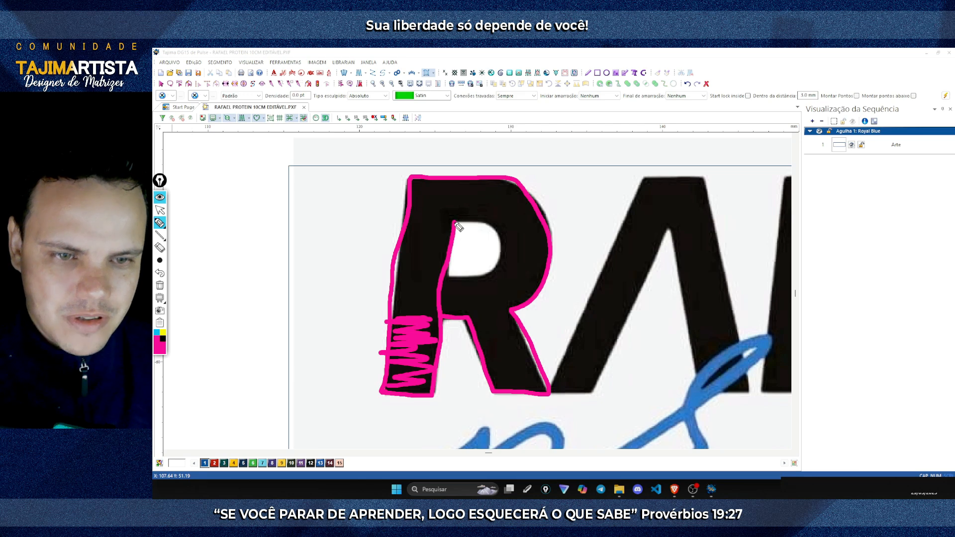
{"action": "left_click", "coordinate": [160, 285]}
{"action": "mouse_move", "coordinate": [405, 382]}
{"action": "left_mouse_down"}
{"action": "mouse_move", "coordinate": [428, 226]}
{"action": "mouse_move", "coordinate": [450, 194]}
{"action": "mouse_move", "coordinate": [520, 201]}
{"action": "mouse_move", "coordinate": [534, 259]}
{"action": "mouse_move", "coordinate": [510, 289]}
{"action": "mouse_move", "coordinate": [425, 298]}
{"action": "mouse_move", "coordinate": [482, 312]}
{"action": "mouse_move", "coordinate": [526, 390]}
{"action": "left_mouse_up"}
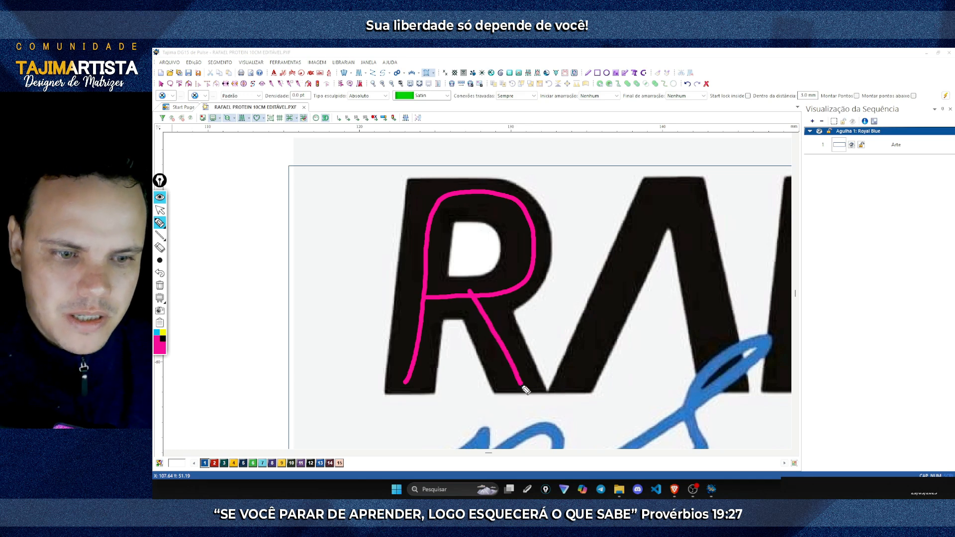
{"action": "left_click", "coordinate": [160, 285]}
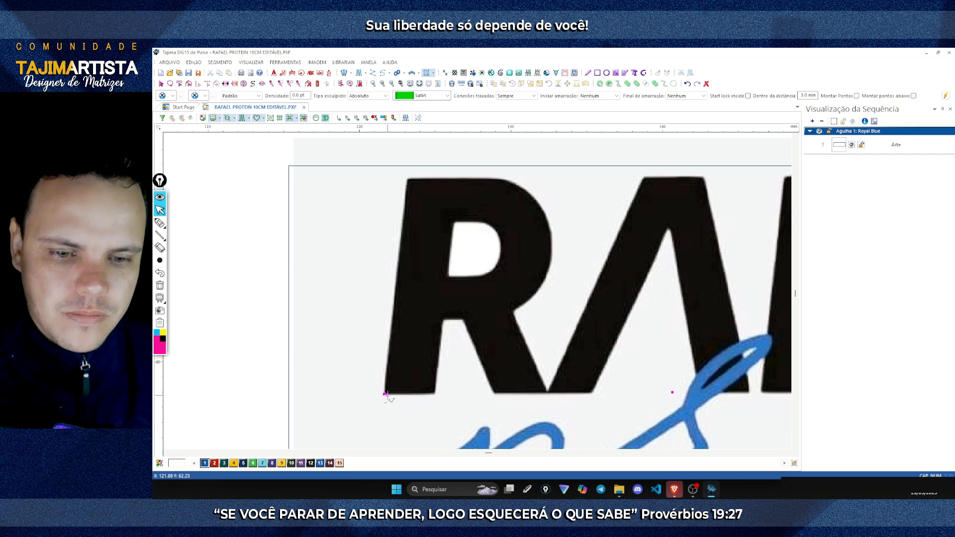
- Trace the outer edge of the R's stem, top and rounded bowl as a satin path, starting at the stem's lower outer corner
{"action": "mouse_move", "coordinate": [384, 394]}
{"action": "left_mouse_down"}
{"action": "mouse_move", "coordinate": [429, 213]}
{"action": "mouse_move", "coordinate": [406, 180]}
{"action": "mouse_move", "coordinate": [472, 239]}
{"action": "mouse_move", "coordinate": [496, 228]}
{"action": "mouse_move", "coordinate": [494, 178]}
{"action": "left_mouse_up"}
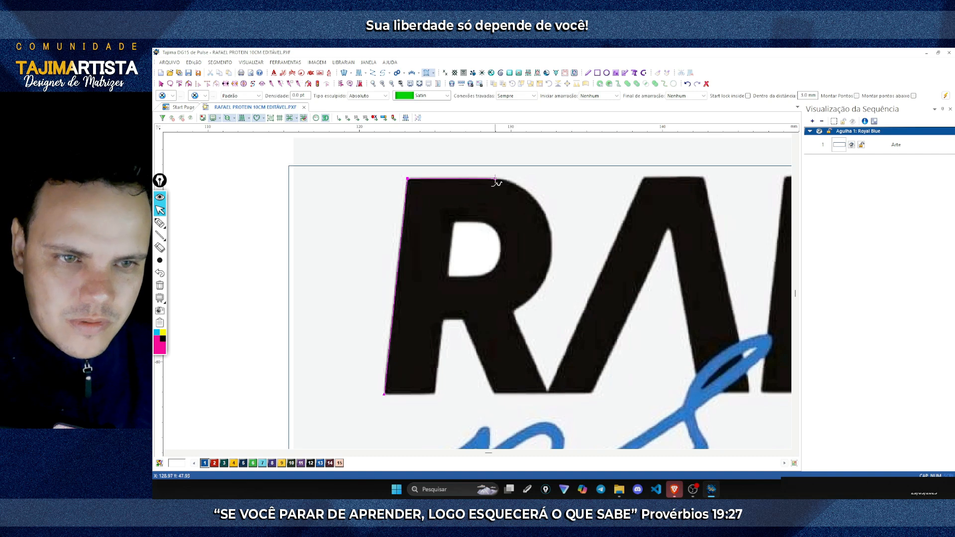
{"action": "left_click", "coordinate": [494, 179]}
{"action": "left_click_drag", "start_coordinate": [517, 185], "coordinate": [550, 225]}
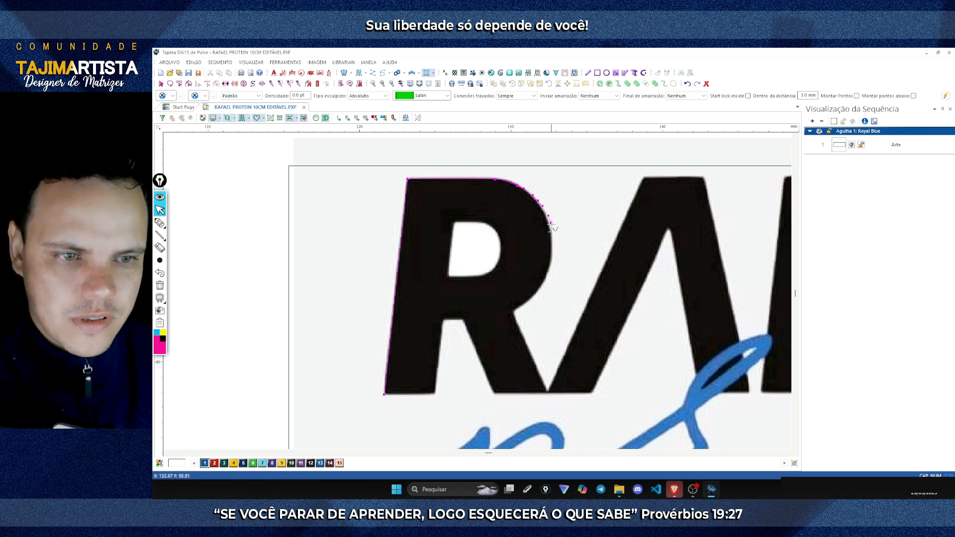
{"action": "left_click", "coordinate": [542, 264]}
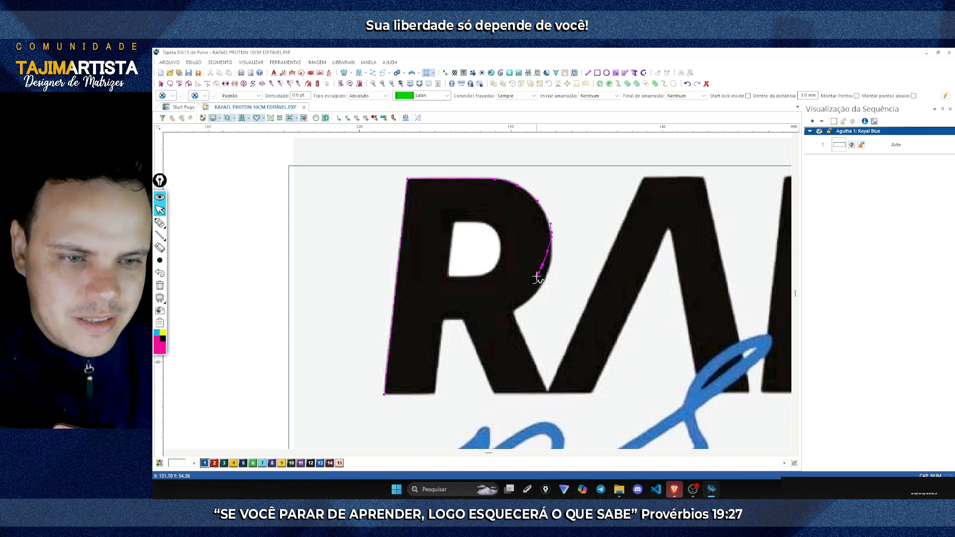
{"action": "key", "text": "BackSpace"}
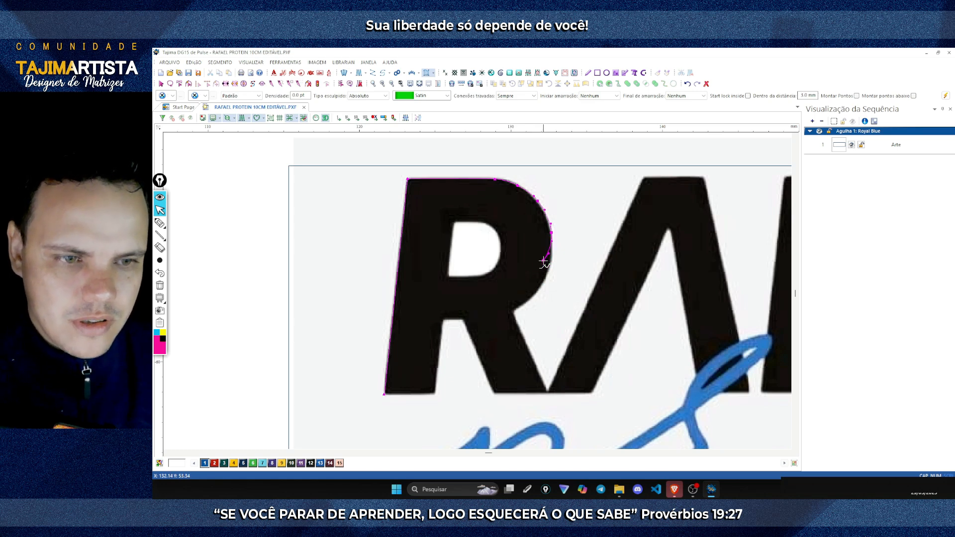
{"action": "left_click", "coordinate": [548, 269]}
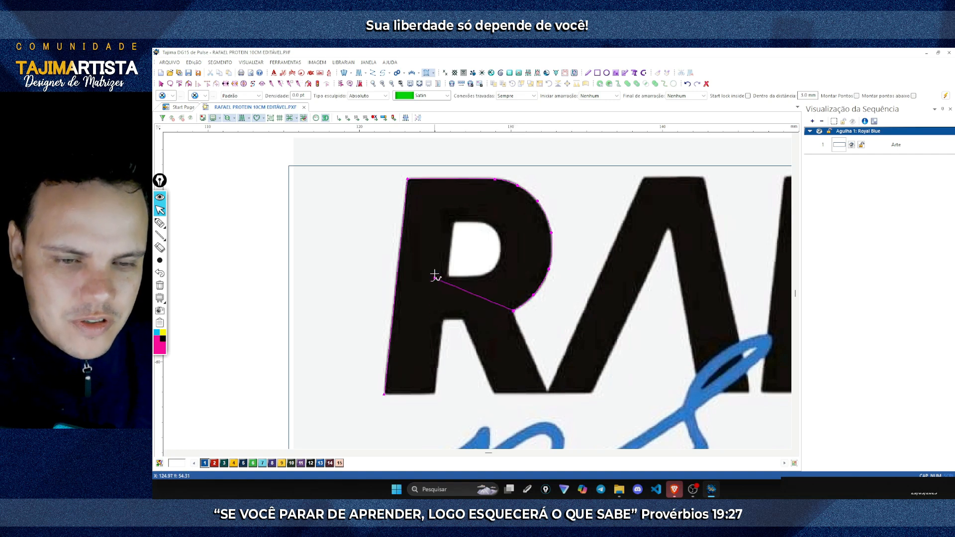
- Continue the satin path along the bowl's lower edge and across its end, overlapping the R's stem
{"action": "left_click", "coordinate": [494, 315]}
{"action": "left_click", "coordinate": [463, 318]}
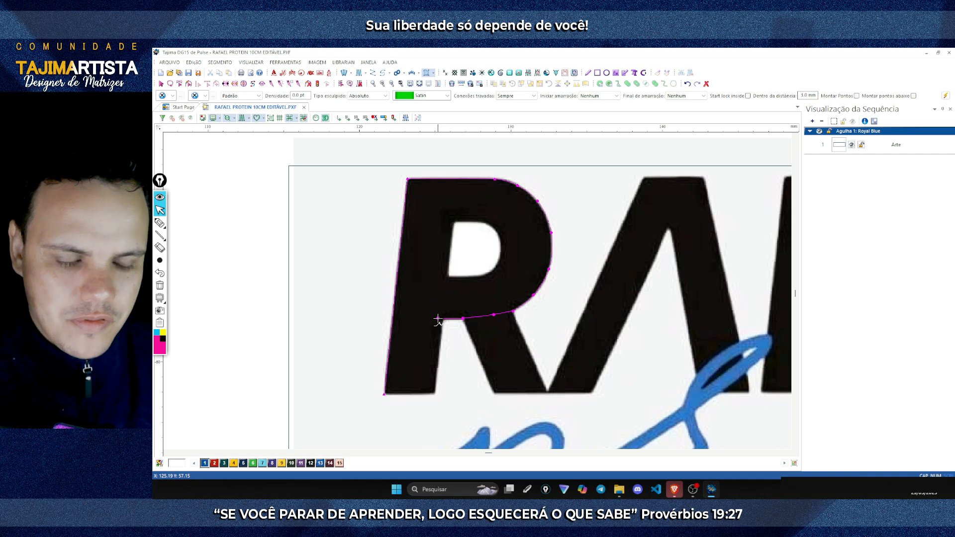
{"action": "left_click", "coordinate": [438, 318]}
{"action": "left_click", "coordinate": [443, 277]}
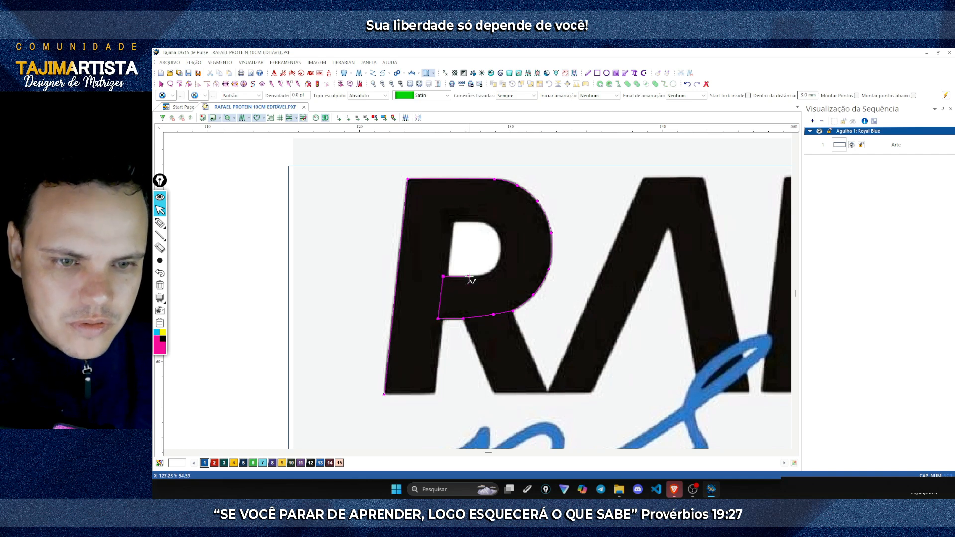
- Trace the R's inner counter and the stem's inner edge down to the foot, and complete the satin shape
{"action": "left_click", "coordinate": [470, 276]}
{"action": "left_click", "coordinate": [491, 272]}
{"action": "left_click", "coordinate": [502, 250]}
{"action": "left_click", "coordinate": [493, 229]}
{"action": "left_click", "coordinate": [476, 223]}
{"action": "left_click", "coordinate": [454, 222]}
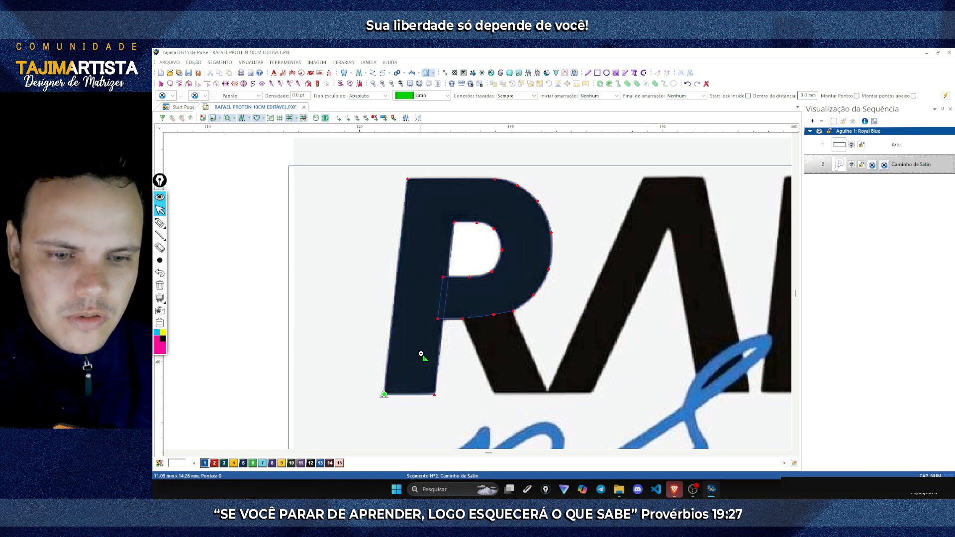
{"action": "key", "text": "Return"}
{"action": "key", "text": "Escape"}
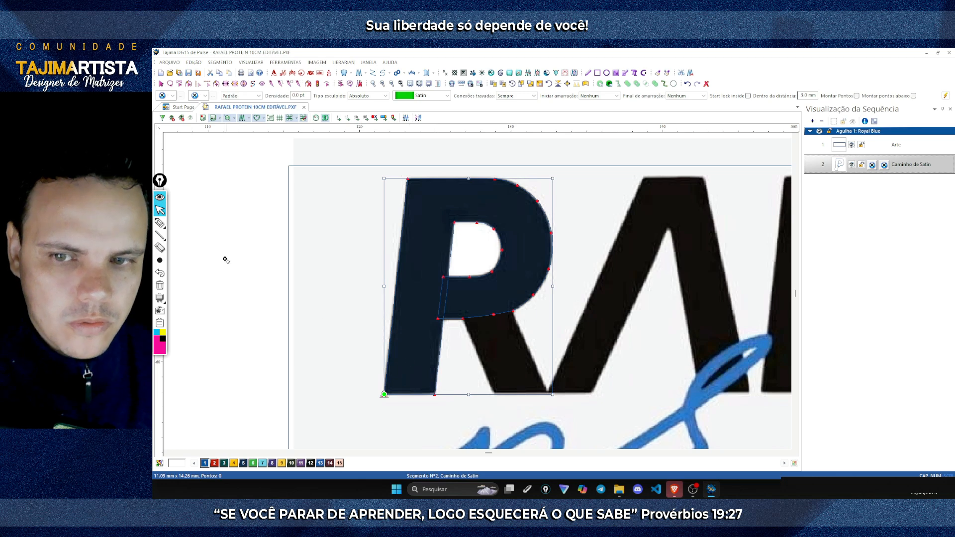
- Sketch magenta zigzag stitches up the stem and around the bowl to illustrate the stitch directions, and clear the annotations
{"action": "left_click", "coordinate": [160, 222]}
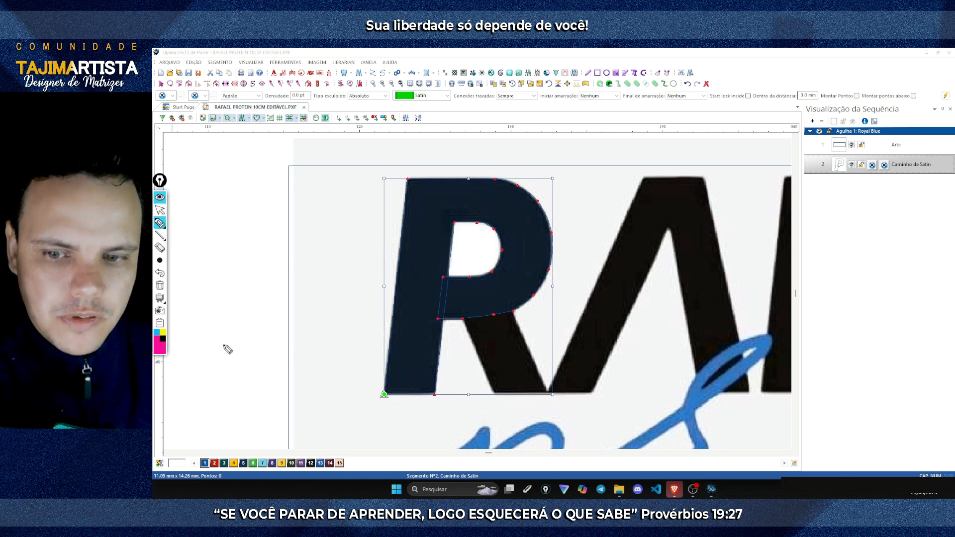
{"action": "mouse_move", "coordinate": [385, 394]}
{"action": "left_mouse_down"}
{"action": "mouse_move", "coordinate": [437, 388]}
{"action": "mouse_move", "coordinate": [388, 370]}
{"action": "mouse_move", "coordinate": [438, 358]}
{"action": "mouse_move", "coordinate": [393, 346]}
{"action": "mouse_move", "coordinate": [442, 336]}
{"action": "mouse_move", "coordinate": [390, 317]}
{"action": "mouse_move", "coordinate": [444, 309]}
{"action": "mouse_move", "coordinate": [406, 296]}
{"action": "mouse_move", "coordinate": [444, 285]}
{"action": "mouse_move", "coordinate": [410, 275]}
{"action": "mouse_move", "coordinate": [450, 267]}
{"action": "mouse_move", "coordinate": [403, 252]}
{"action": "mouse_move", "coordinate": [449, 253]}
{"action": "mouse_move", "coordinate": [401, 236]}
{"action": "mouse_move", "coordinate": [453, 230]}
{"action": "mouse_move", "coordinate": [458, 249]}
{"action": "left_mouse_up"}
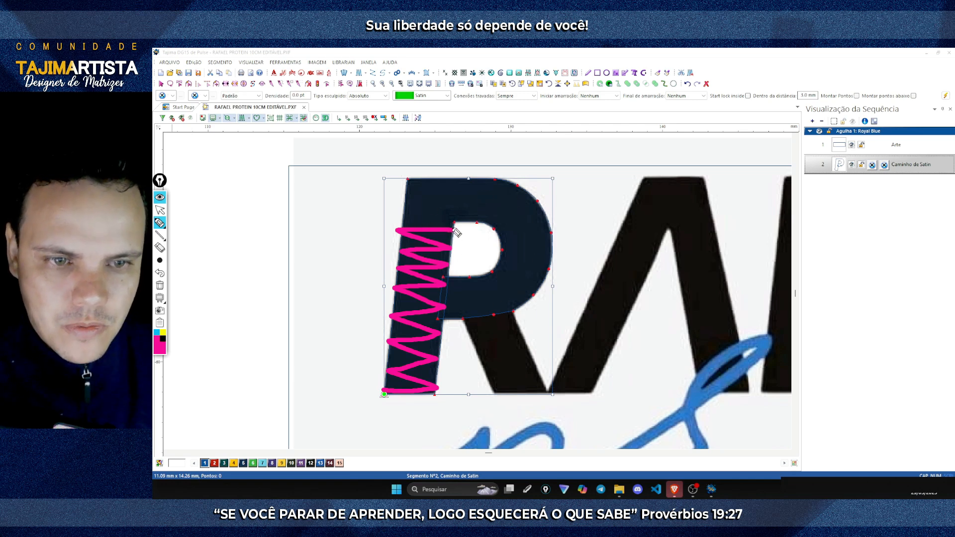
{"action": "mouse_move", "coordinate": [456, 232]}
{"action": "left_mouse_down"}
{"action": "mouse_move", "coordinate": [408, 205]}
{"action": "mouse_move", "coordinate": [452, 223]}
{"action": "mouse_move", "coordinate": [414, 177]}
{"action": "mouse_move", "coordinate": [465, 219]}
{"action": "mouse_move", "coordinate": [468, 185]}
{"action": "mouse_move", "coordinate": [488, 215]}
{"action": "mouse_move", "coordinate": [514, 188]}
{"action": "mouse_move", "coordinate": [496, 226]}
{"action": "mouse_move", "coordinate": [543, 212]}
{"action": "mouse_move", "coordinate": [503, 240]}
{"action": "mouse_move", "coordinate": [561, 240]}
{"action": "mouse_move", "coordinate": [507, 251]}
{"action": "mouse_move", "coordinate": [541, 276]}
{"action": "mouse_move", "coordinate": [504, 263]}
{"action": "mouse_move", "coordinate": [519, 304]}
{"action": "mouse_move", "coordinate": [490, 277]}
{"action": "mouse_move", "coordinate": [486, 313]}
{"action": "mouse_move", "coordinate": [466, 278]}
{"action": "mouse_move", "coordinate": [455, 314]}
{"action": "mouse_move", "coordinate": [452, 282]}
{"action": "left_mouse_up"}
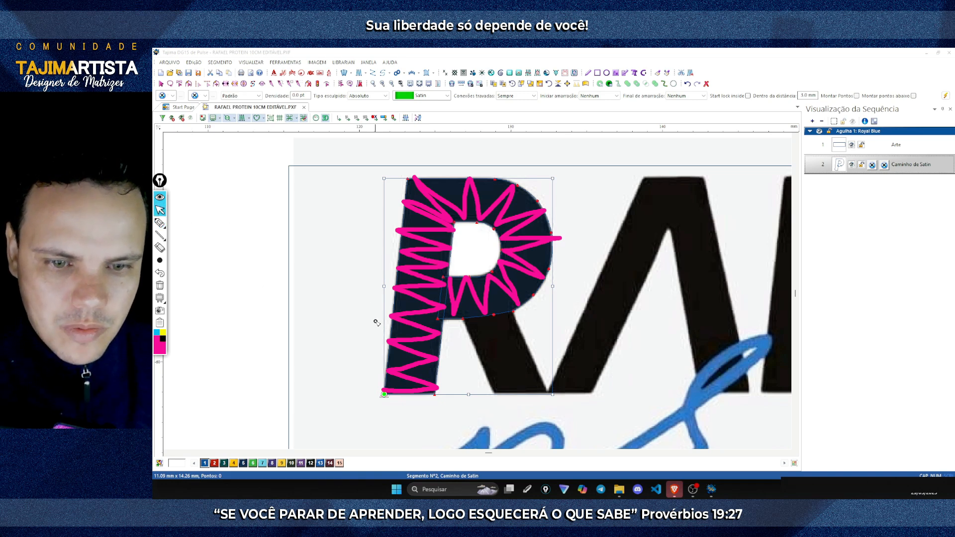
{"action": "left_click", "coordinate": [160, 285]}
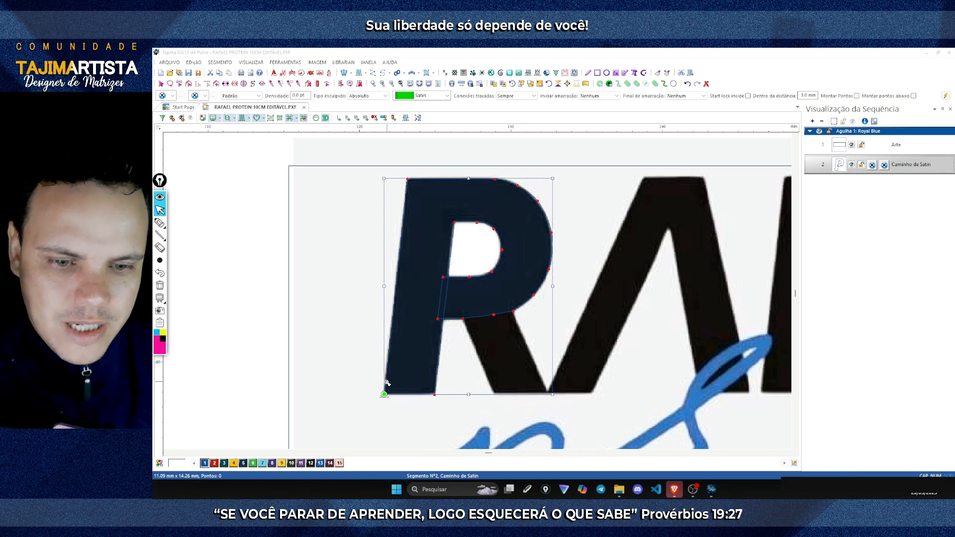
- Add stitch direction lines across the R's stem, from near the foot up to the counter
{"action": "left_click_drag", "start_coordinate": [385, 383], "coordinate": [435, 393]}
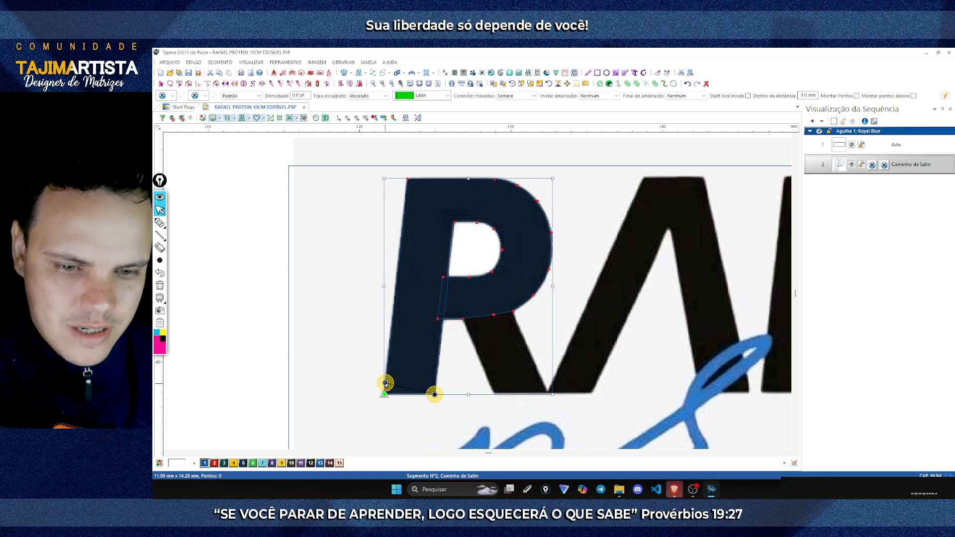
{"action": "left_click_drag", "start_coordinate": [385, 383], "coordinate": [385, 395]}
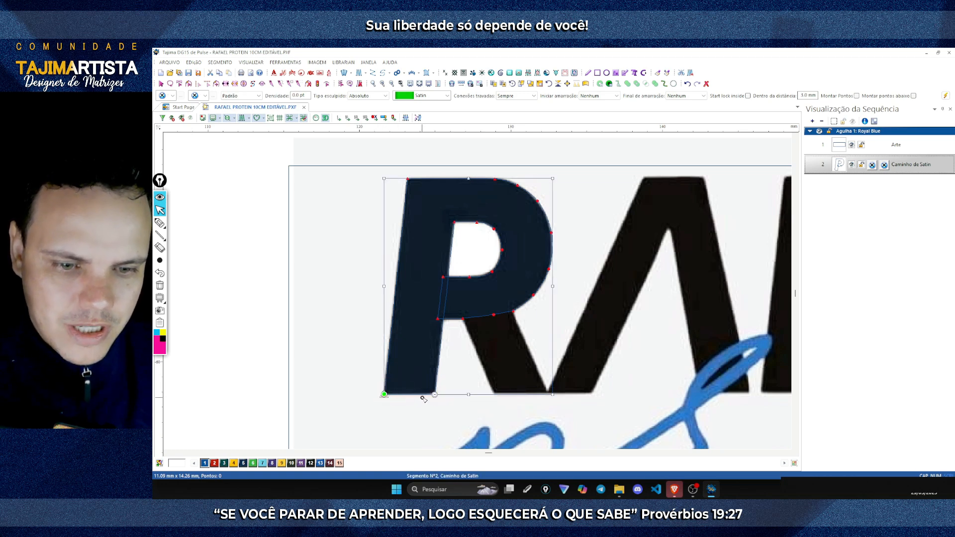
{"action": "left_click", "coordinate": [387, 364]}
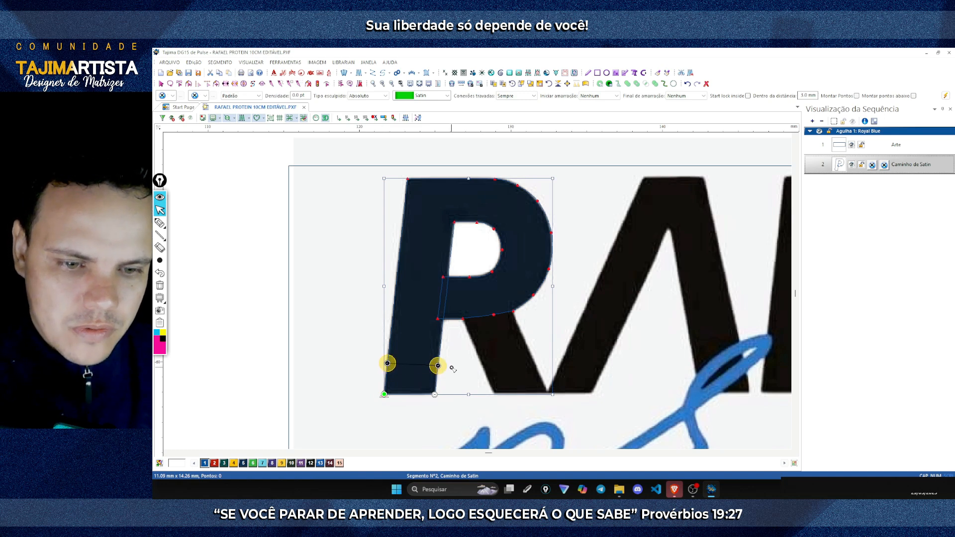
{"action": "left_click_drag", "start_coordinate": [390, 332], "coordinate": [441, 335]}
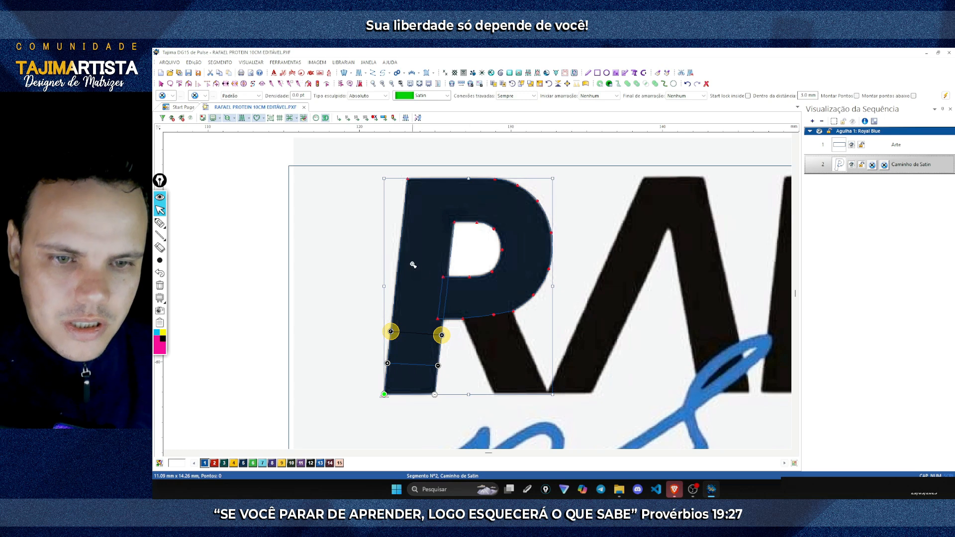
{"action": "mouse_move", "coordinate": [398, 257]}
{"action": "left_mouse_down"}
{"action": "mouse_move", "coordinate": [441, 271]}
{"action": "mouse_move", "coordinate": [449, 264]}
{"action": "left_mouse_up"}
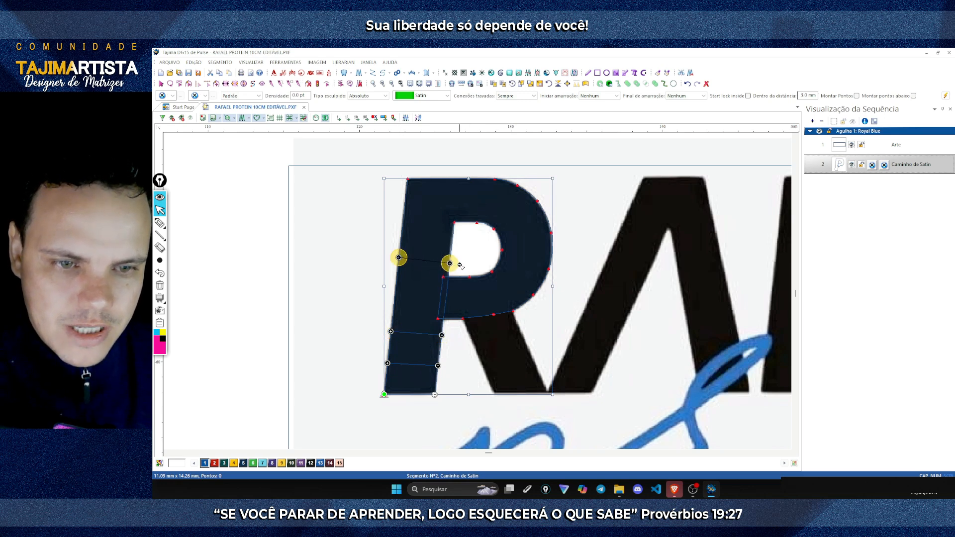
- Add direction lines around the R's upper corner and bowl curve, and adjust both ends of the line on the upper curve
{"action": "mouse_move", "coordinate": [400, 224]}
{"action": "left_mouse_down"}
{"action": "mouse_move", "coordinate": [452, 241]}
{"action": "mouse_move", "coordinate": [417, 179]}
{"action": "mouse_move", "coordinate": [407, 178]}
{"action": "mouse_move", "coordinate": [465, 199]}
{"action": "mouse_move", "coordinate": [465, 222]}
{"action": "left_mouse_up"}
{"action": "left_click_drag", "start_coordinate": [496, 178], "coordinate": [482, 222]}
{"action": "left_click_drag", "start_coordinate": [536, 199], "coordinate": [495, 229]}
{"action": "left_click_drag", "start_coordinate": [551, 246], "coordinate": [502, 246]}
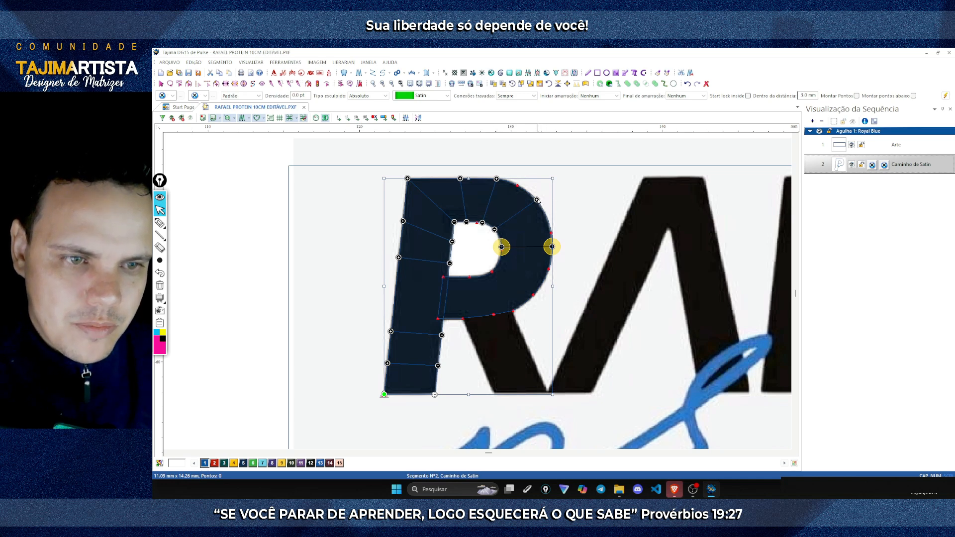
{"action": "left_click_drag", "start_coordinate": [536, 199], "coordinate": [540, 204]}
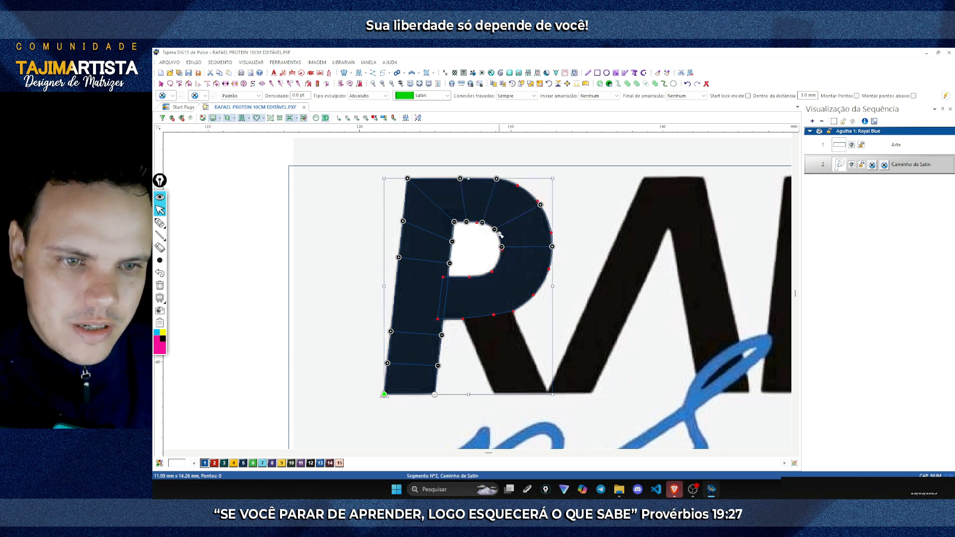
{"action": "left_click_drag", "start_coordinate": [496, 230], "coordinate": [497, 233]}
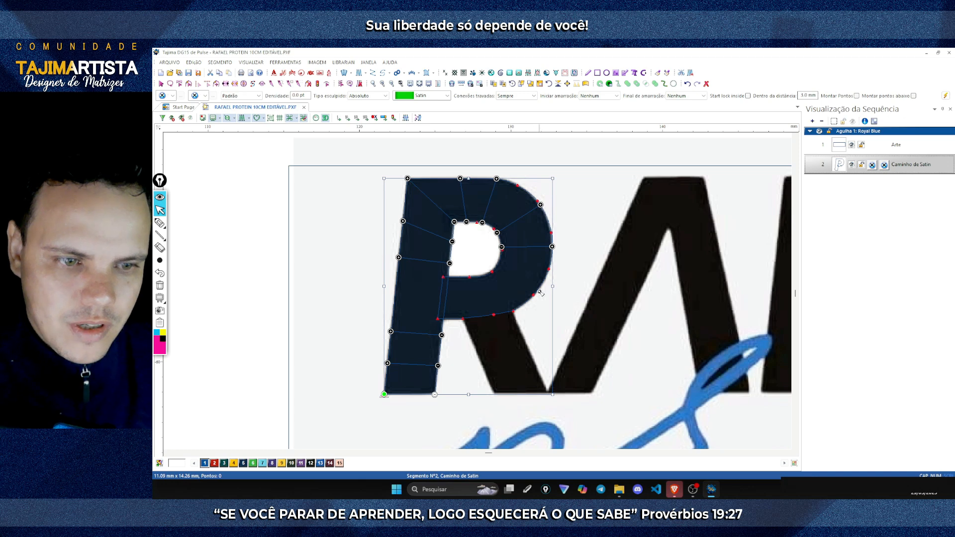
- Add direction lines around the lower bowl to its overlapping end, generate the satin stitches, and deselect the shape
{"action": "left_click_drag", "start_coordinate": [537, 289], "coordinate": [497, 264]}
{"action": "left_click_drag", "start_coordinate": [504, 315], "coordinate": [437, 318]}
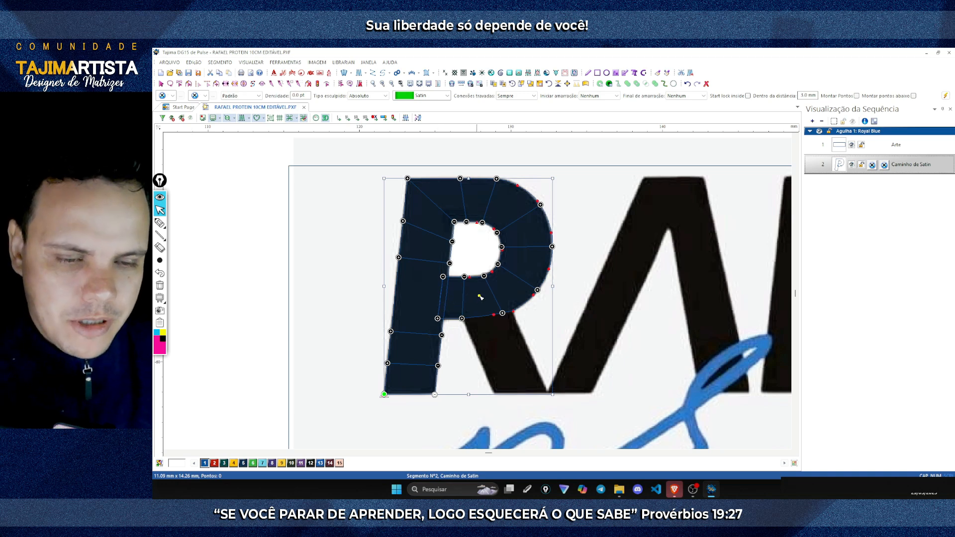
{"action": "key", "text": "Return"}
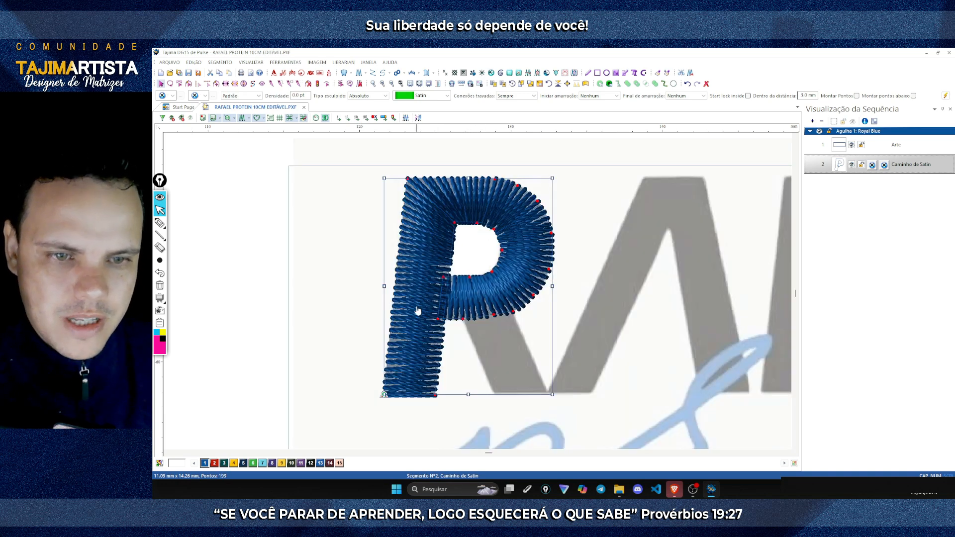
{"action": "left_click", "coordinate": [585, 241]}
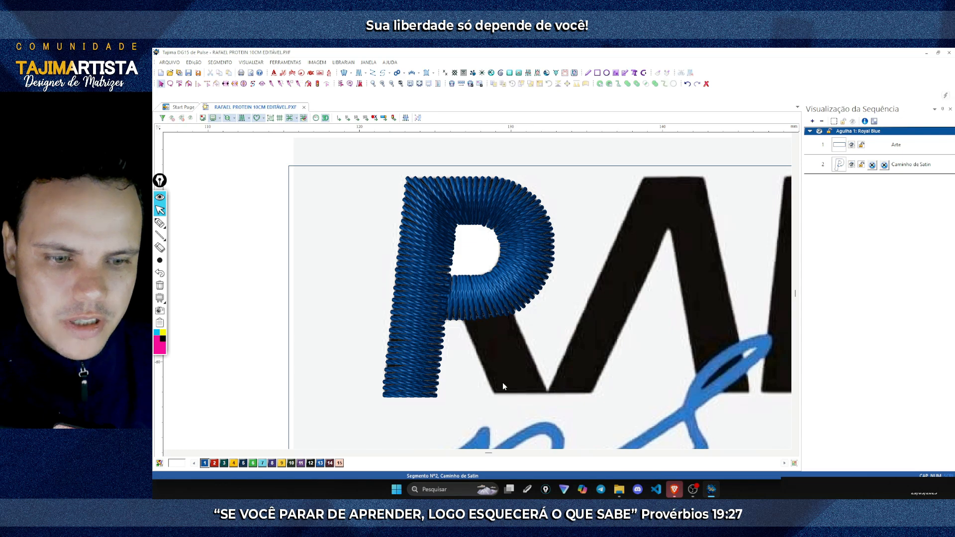
- Start a new satin path object and hide the design's stitches
{"action": "left_click", "coordinate": [426, 73]}
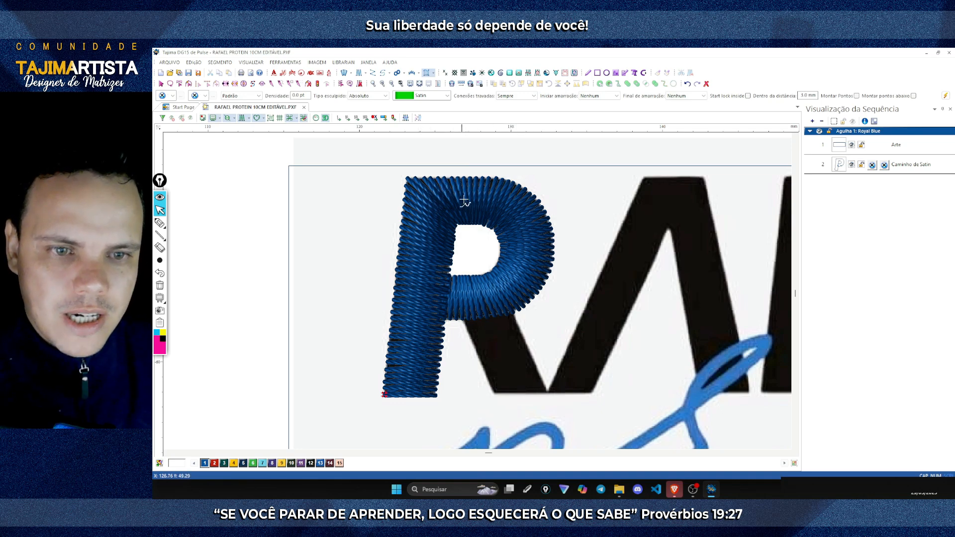
{"action": "left_click", "coordinate": [242, 118]}
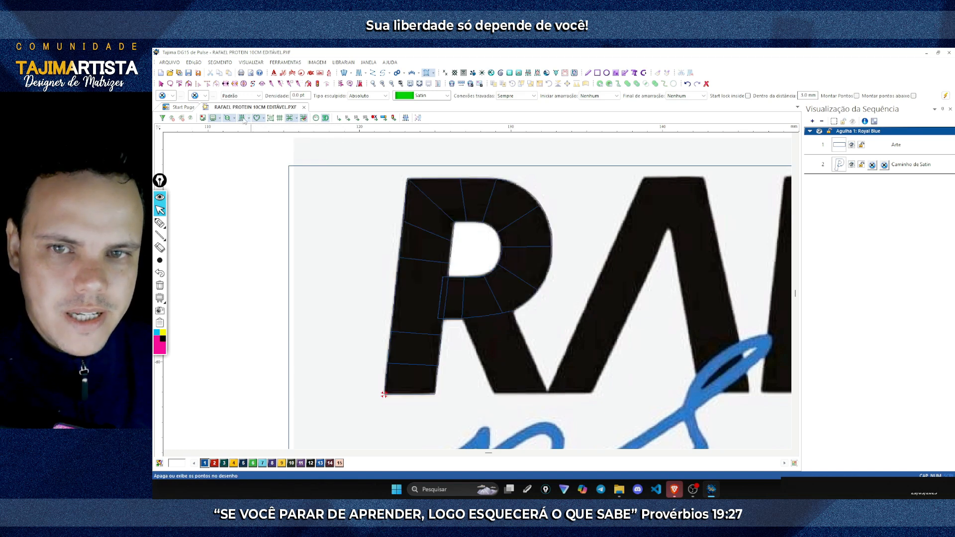
{"action": "left_click", "coordinate": [242, 118]}
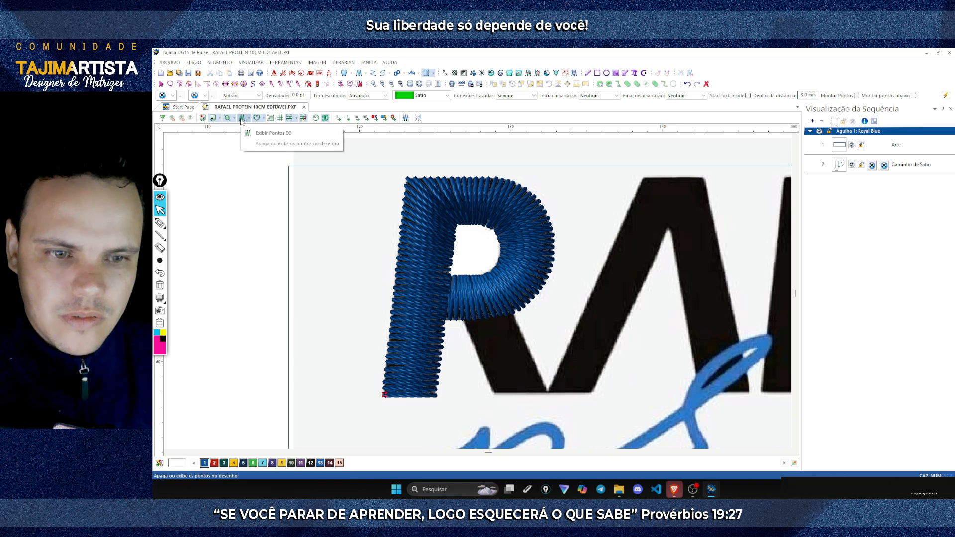
{"action": "left_click", "coordinate": [242, 118]}
{"action": "left_click", "coordinate": [242, 118]}
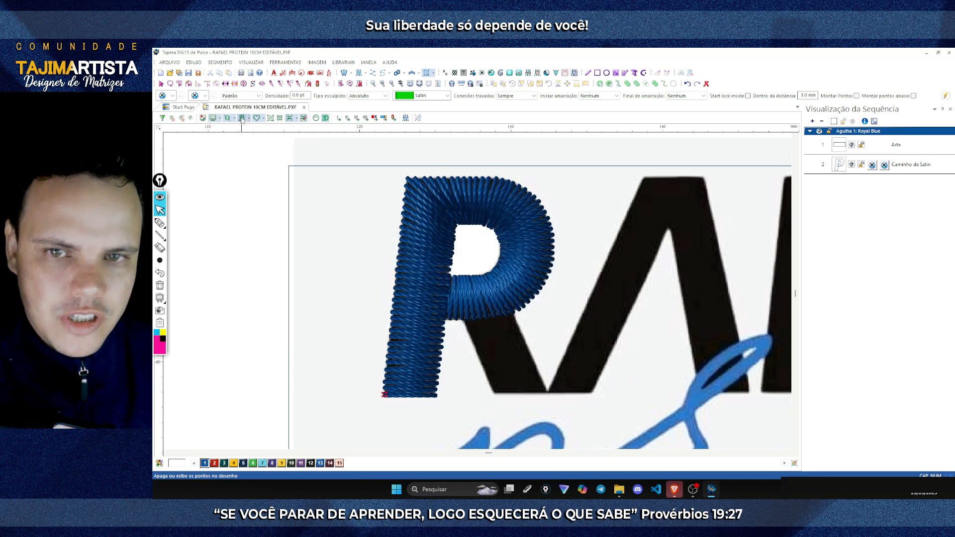
{"action": "left_click", "coordinate": [242, 119]}
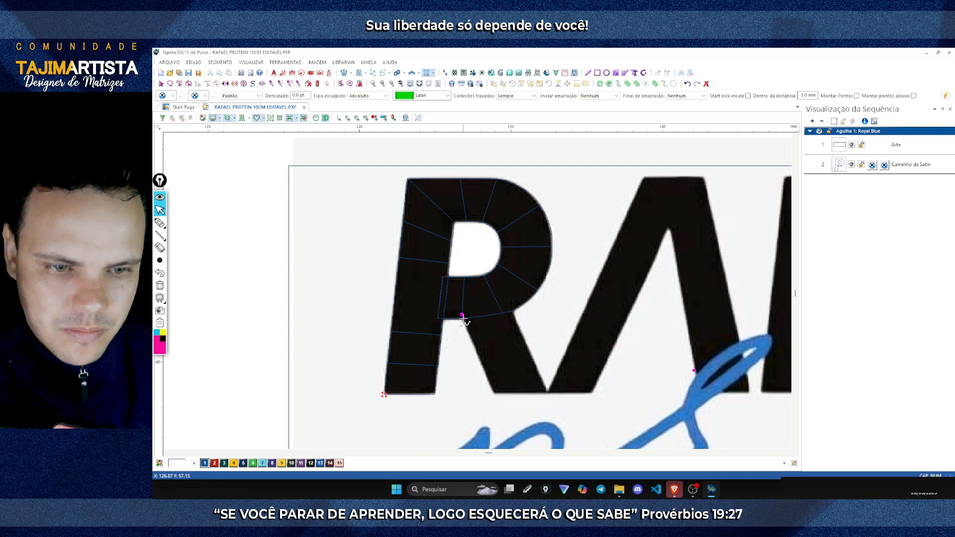
- Trace the R's diagonal leg as a closed satin path, overlapping the lower edge of the bowl
{"action": "left_click", "coordinate": [494, 393]}
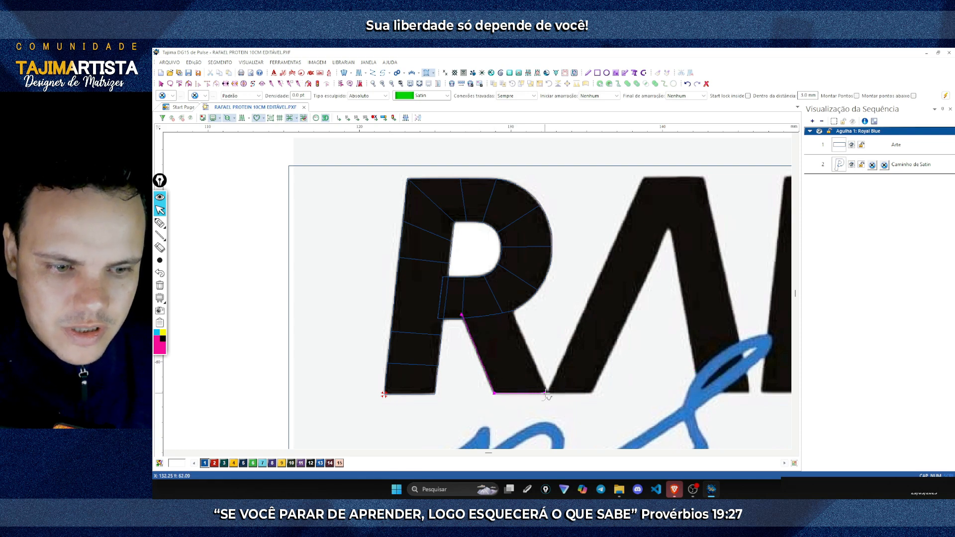
{"action": "left_click", "coordinate": [548, 393]}
{"action": "left_click", "coordinate": [510, 304]}
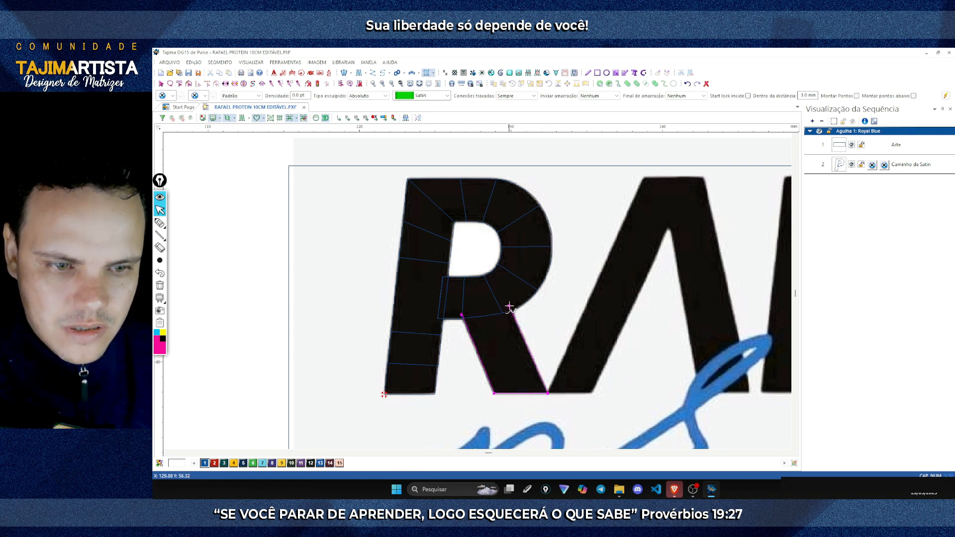
{"action": "left_click", "coordinate": [494, 307]}
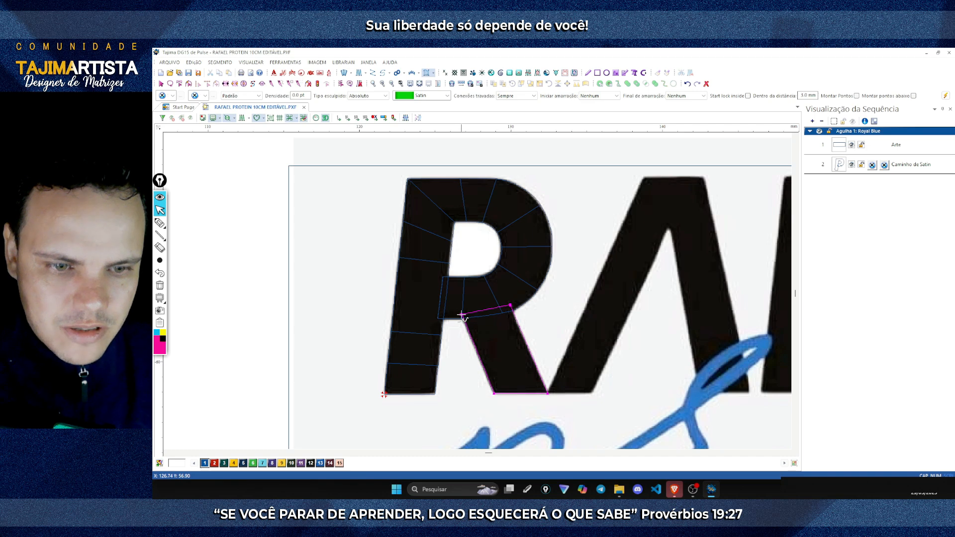
{"action": "key", "text": "Return"}
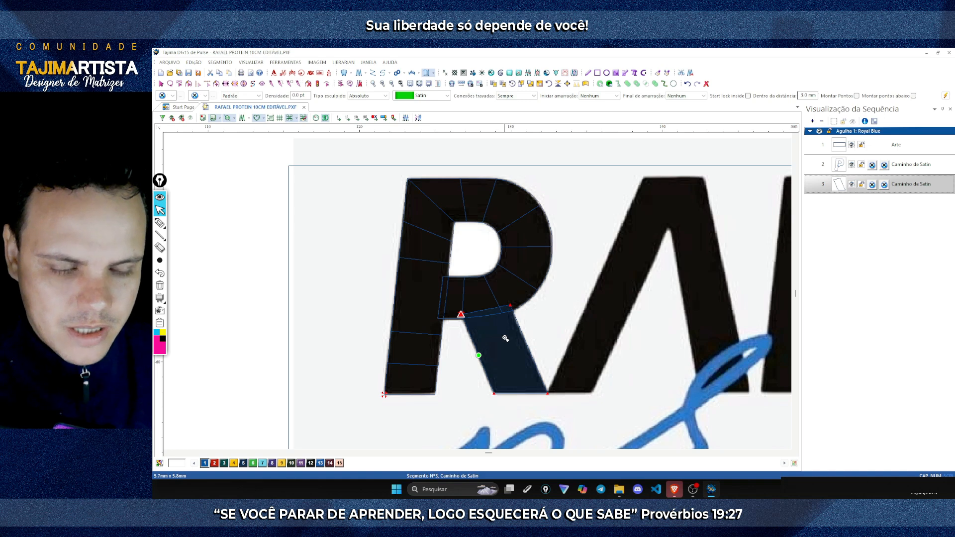
- Add a stitch direction line across the middle of the R's diagonal leg, show the design's stitches, and deselect the shape
{"action": "left_click", "coordinate": [528, 348]}
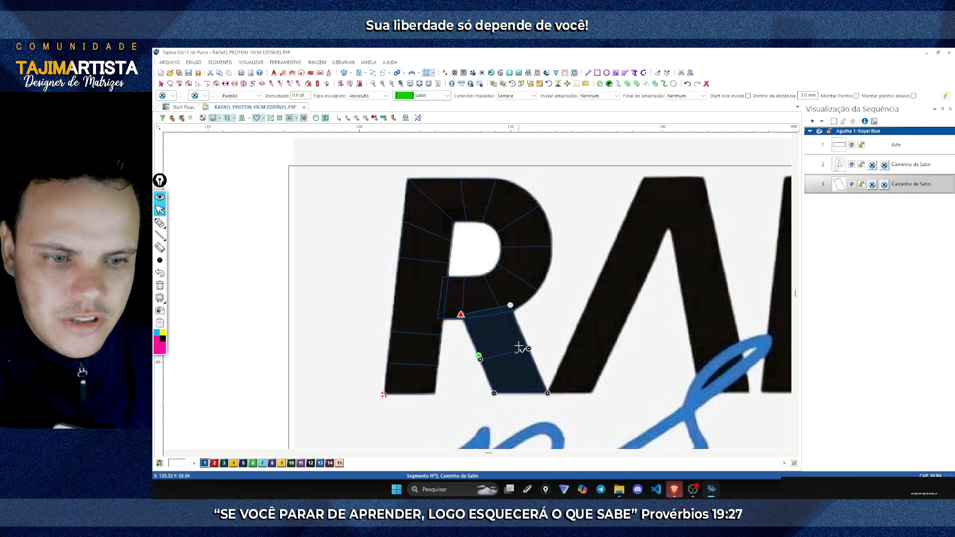
{"action": "left_click", "coordinate": [243, 118]}
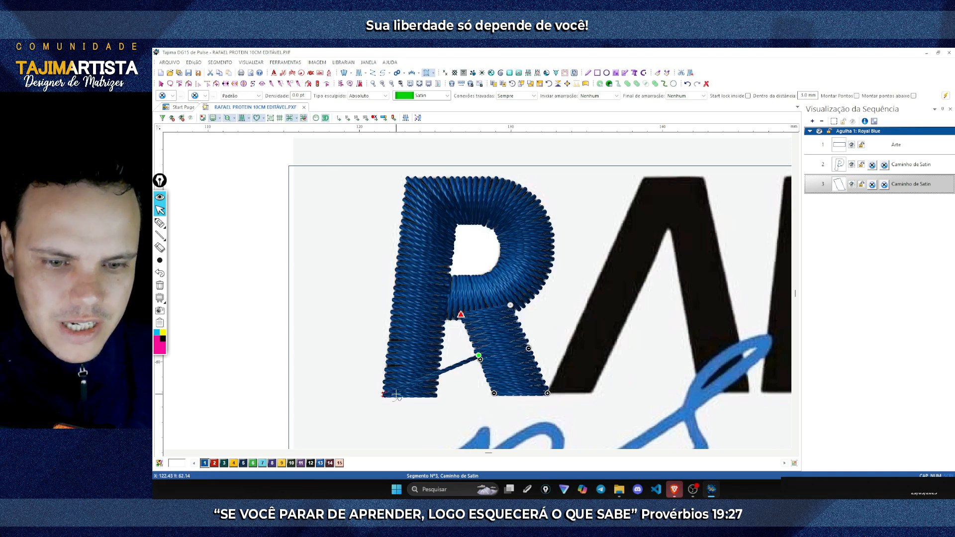
{"action": "scroll", "coordinate": [507, 314], "scroll_direction": "right", "scroll_amount": 3}
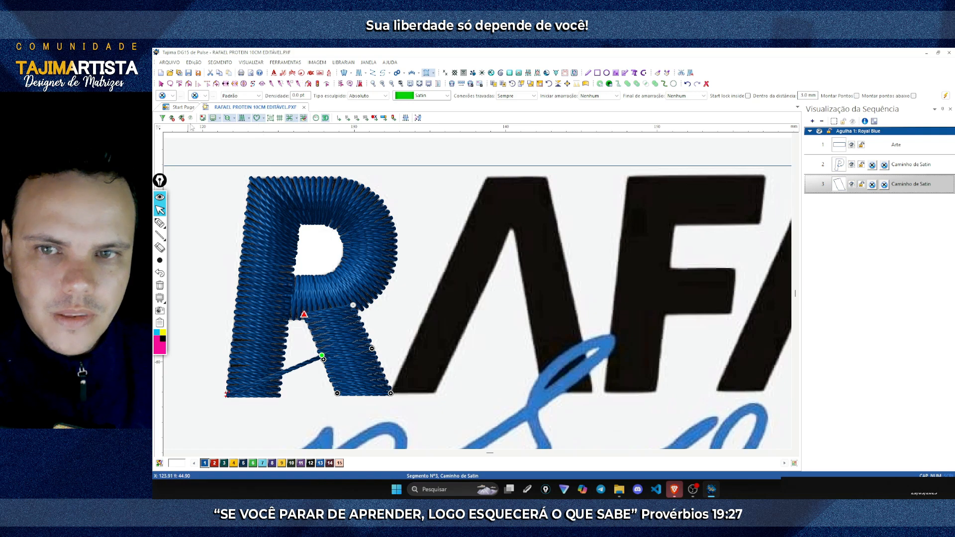
{"action": "left_click", "coordinate": [161, 84]}
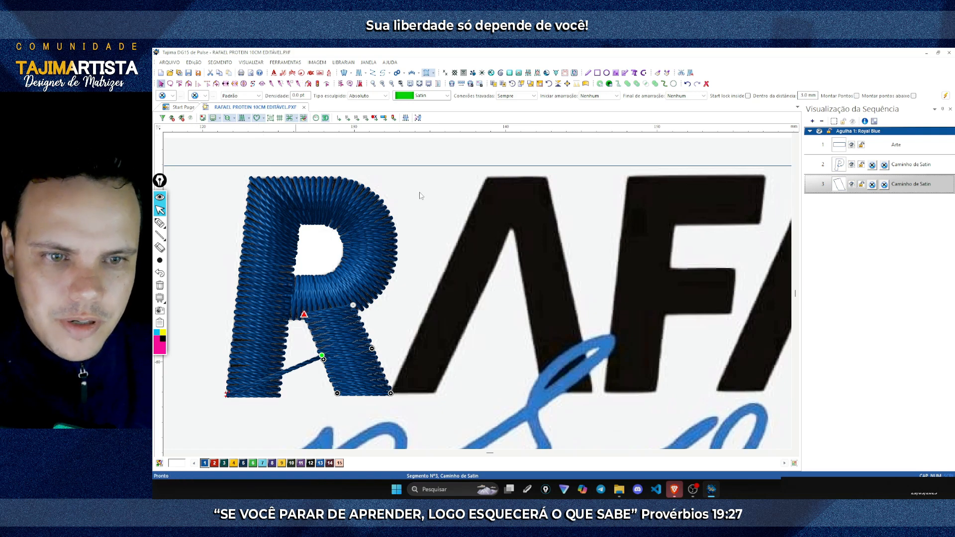
{"action": "left_click", "coordinate": [407, 381]}
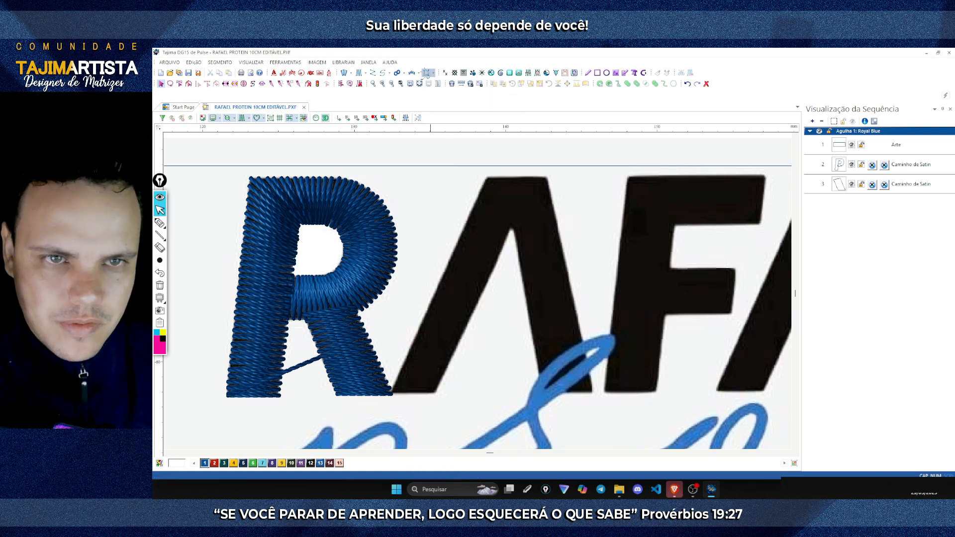
- Trace the first letter A as one closed satin path, following its outer edges, both feet and the inner apex
{"action": "left_click", "coordinate": [428, 73]}
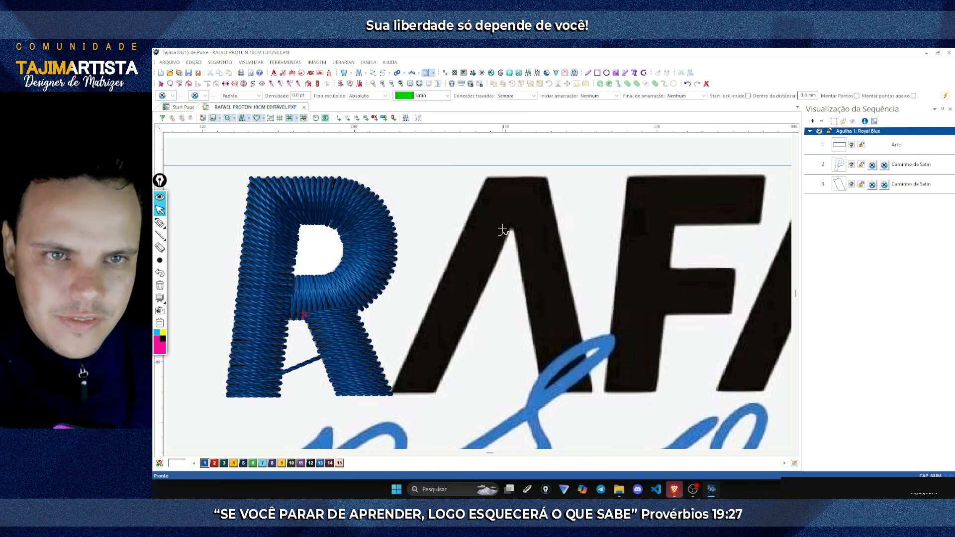
{"action": "left_click", "coordinate": [391, 393]}
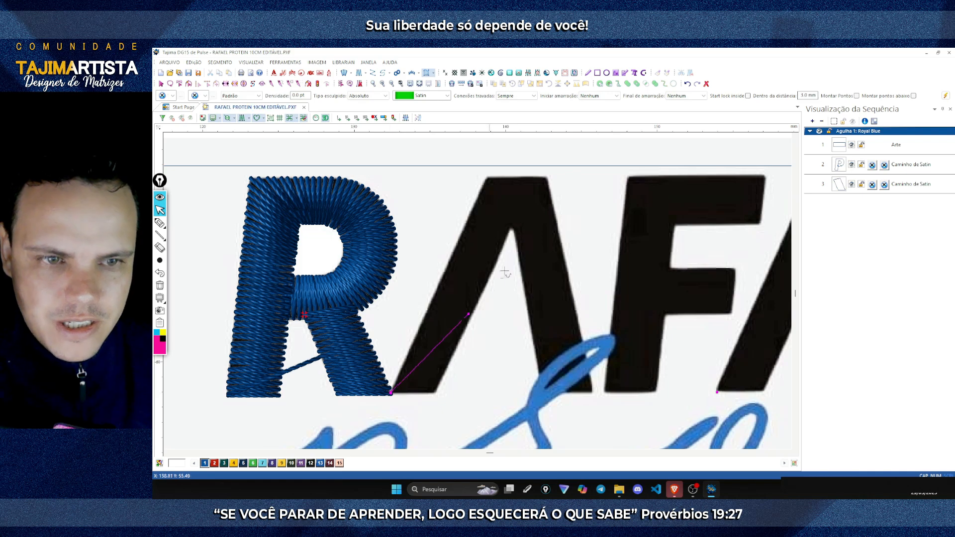
{"action": "left_click", "coordinate": [508, 189]}
{"action": "left_click", "coordinate": [486, 177]}
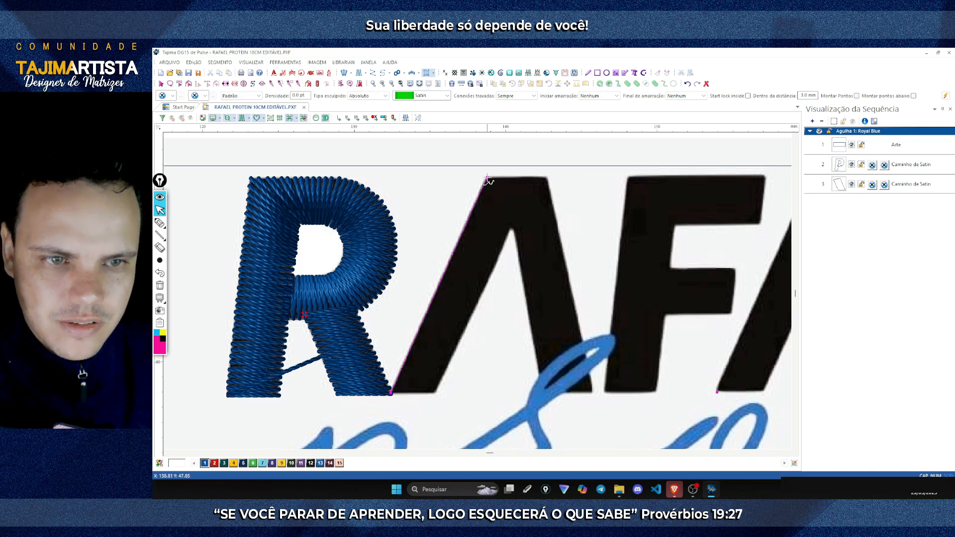
{"action": "left_click", "coordinate": [547, 178]}
{"action": "left_click", "coordinate": [592, 393]}
{"action": "left_click", "coordinate": [545, 394]}
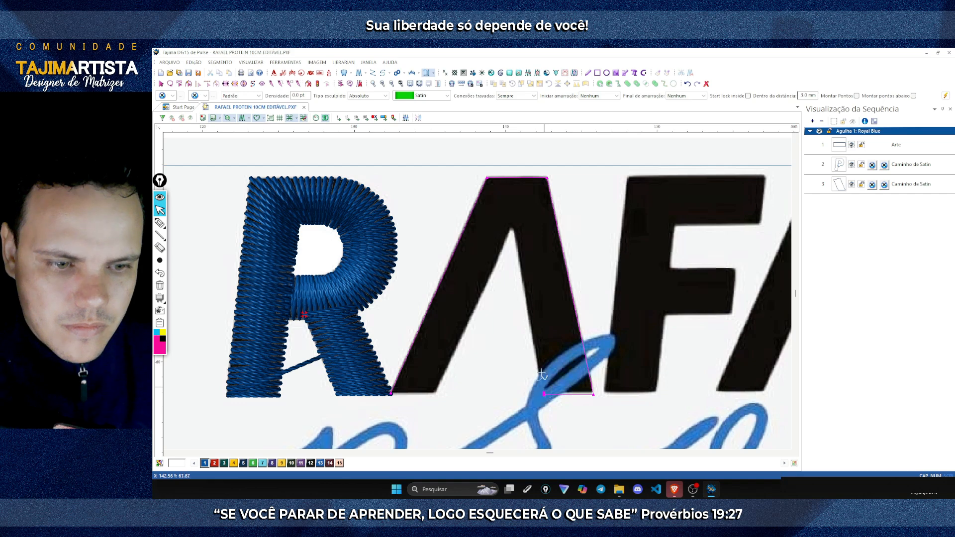
{"action": "left_click", "coordinate": [511, 230]}
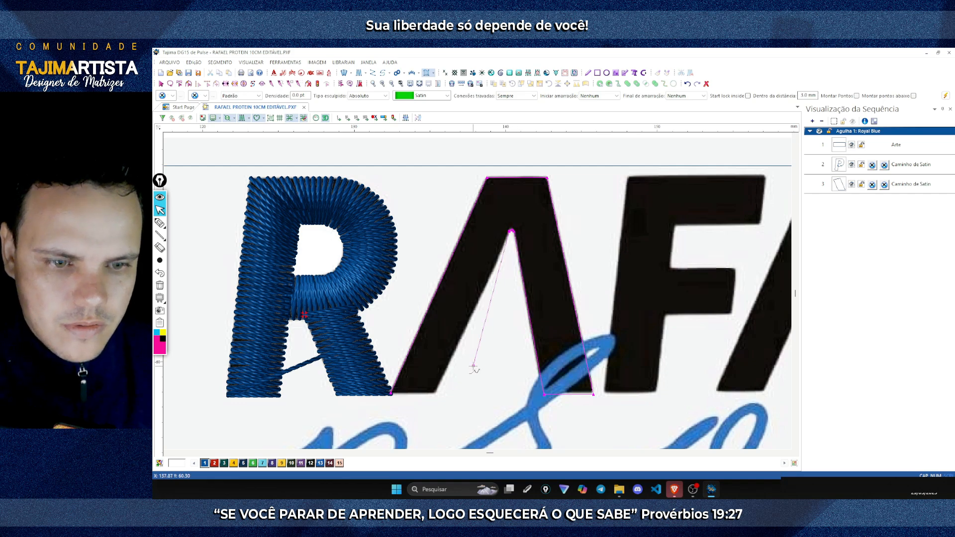
{"action": "left_click", "coordinate": [435, 394]}
{"action": "left_click", "coordinate": [390, 393]}
{"action": "key", "text": "Return"}
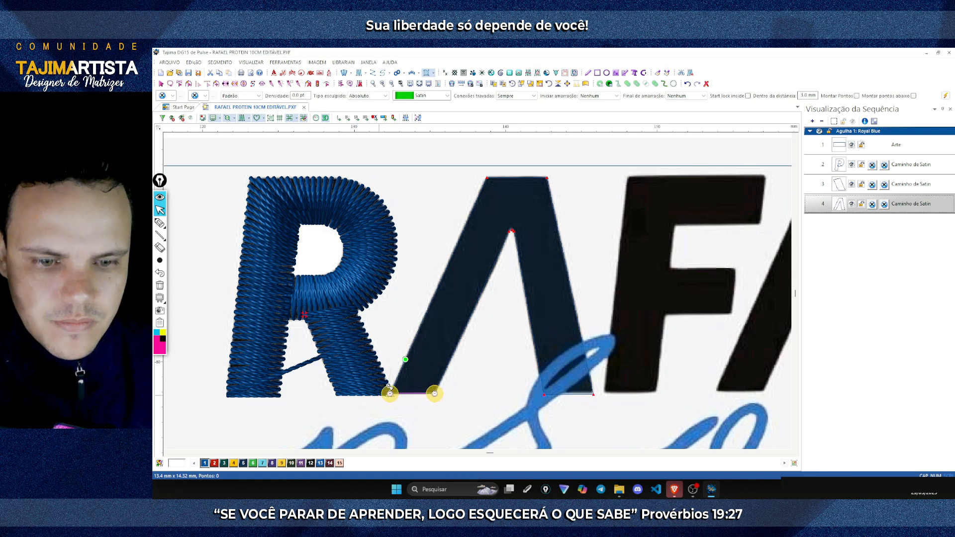
- Add stitch direction lines up the A's first leg from near the foot and fan them around the apex
{"action": "left_click_drag", "start_coordinate": [411, 345], "coordinate": [442, 356]}
{"action": "mouse_move", "coordinate": [440, 283]}
{"action": "left_mouse_down"}
{"action": "mouse_move", "coordinate": [467, 298]}
{"action": "mouse_move", "coordinate": [489, 330]}
{"action": "left_mouse_up"}
{"action": "scroll", "coordinate": [489, 324], "scroll_direction": "up", "scroll_amount": 2}
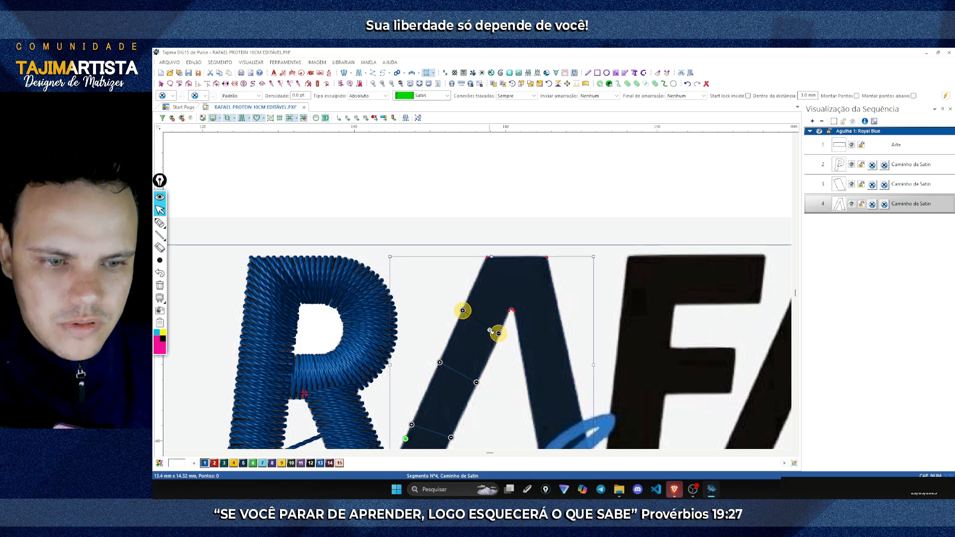
{"action": "left_click_drag", "start_coordinate": [480, 269], "coordinate": [504, 319]}
{"action": "left_click_drag", "start_coordinate": [510, 257], "coordinate": [512, 309]}
{"action": "left_click_drag", "start_coordinate": [549, 271], "coordinate": [515, 318]}
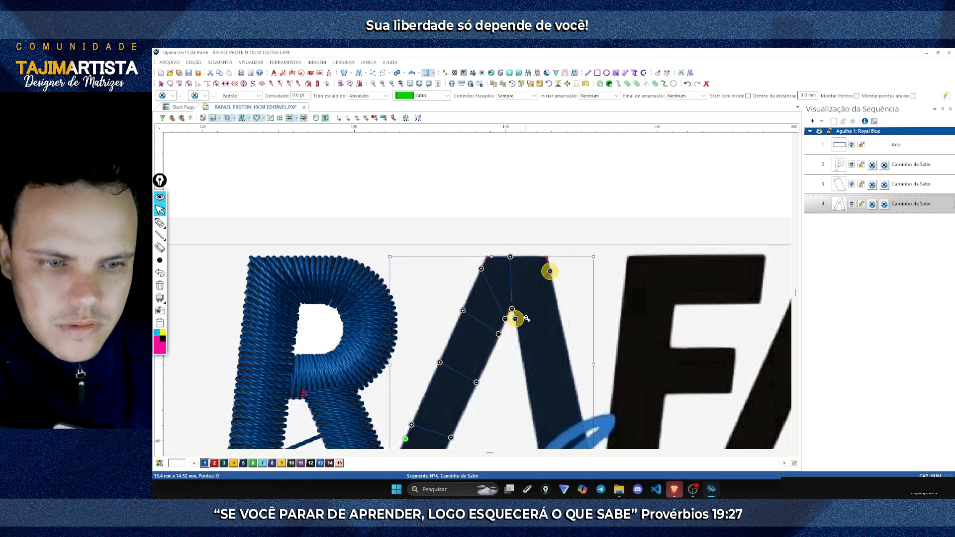
- Add stitch direction lines down the A's second leg to its foot and generate the satin stitches
{"action": "left_click_drag", "start_coordinate": [565, 343], "coordinate": [522, 356]}
{"action": "scroll", "coordinate": [571, 324], "scroll_direction": "down", "scroll_amount": 2}
{"action": "left_click_drag", "start_coordinate": [576, 322], "coordinate": [531, 327]}
{"action": "scroll", "coordinate": [532, 327], "scroll_direction": "down", "scroll_amount": 2}
{"action": "left_click_drag", "start_coordinate": [588, 291], "coordinate": [544, 315]}
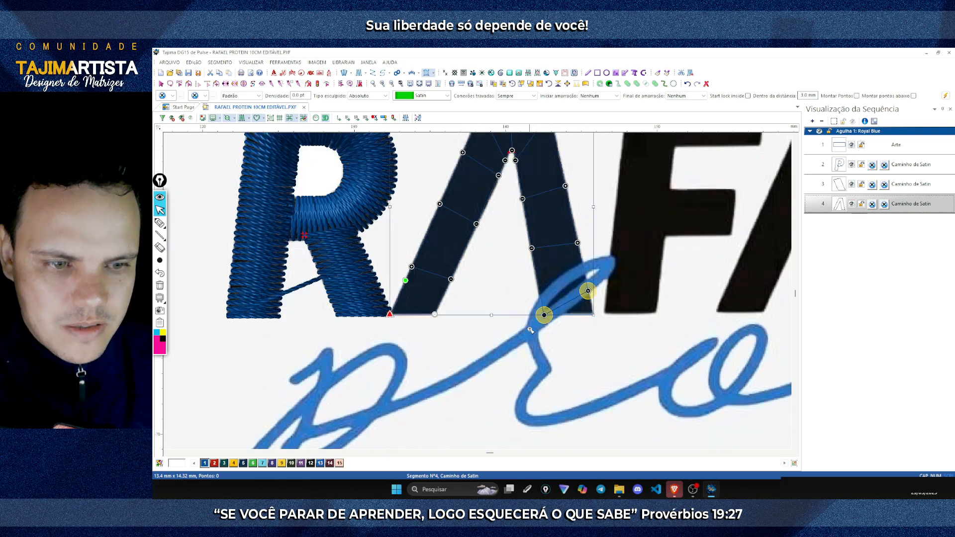
{"action": "left_click_drag", "start_coordinate": [586, 278], "coordinate": [538, 284]}
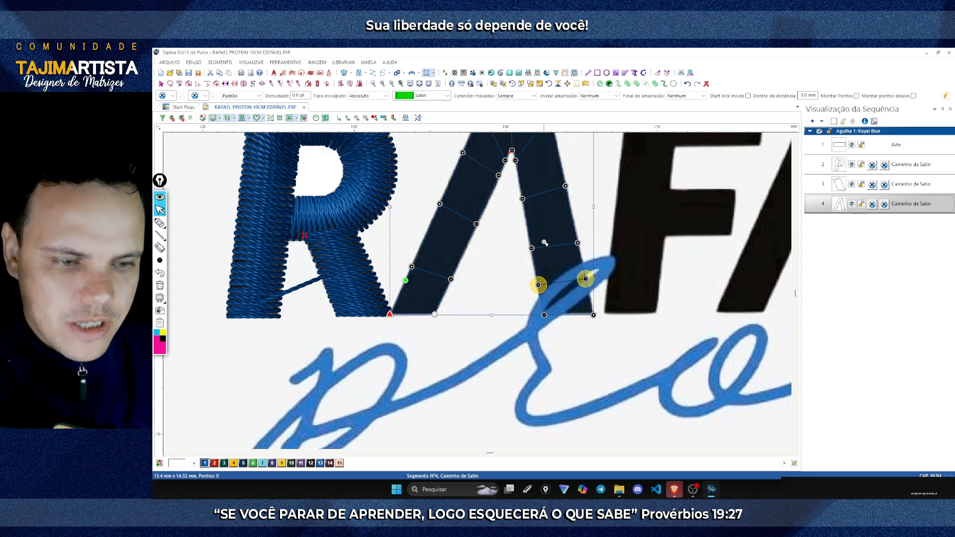
{"action": "key", "text": "Return"}
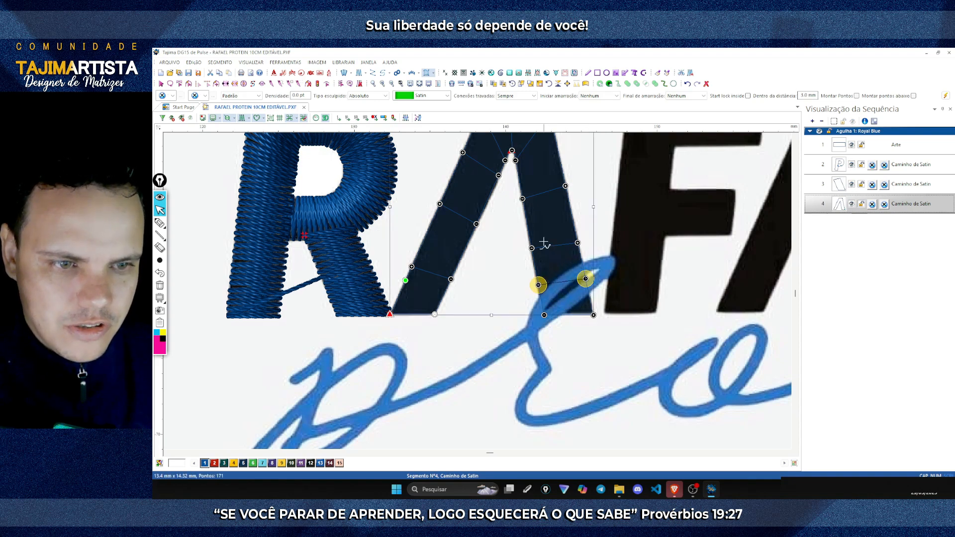
- Trace the entire letter F as one closed satin path, including the stem and both arms
{"action": "key", "text": "Up"}
{"action": "key", "text": "Right"}
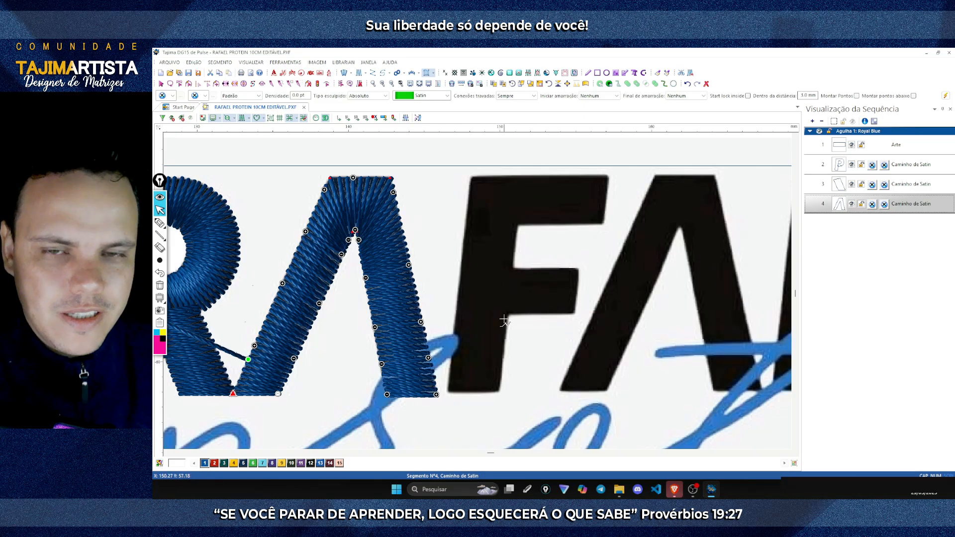
{"action": "left_click", "coordinate": [447, 393]}
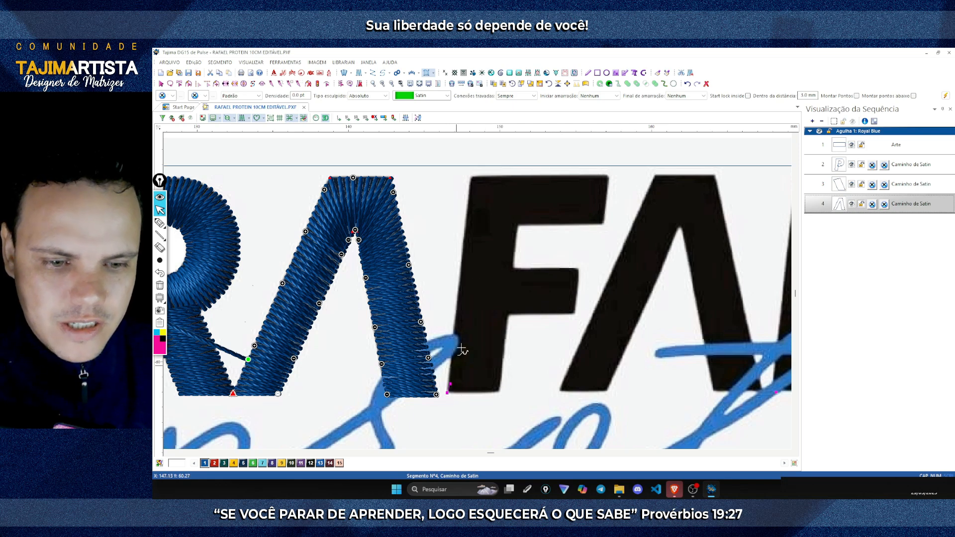
{"action": "left_click", "coordinate": [471, 177]}
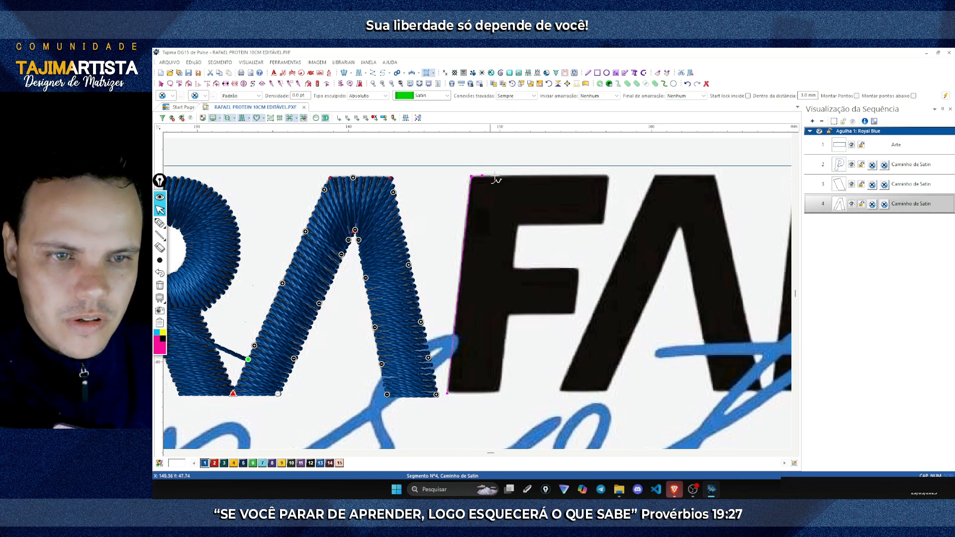
{"action": "left_click", "coordinate": [609, 176]}
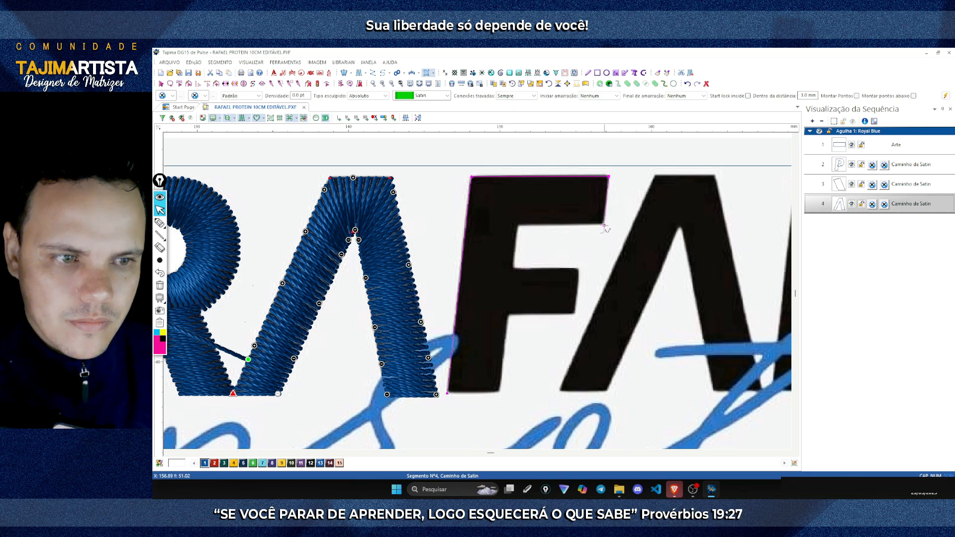
{"action": "left_click", "coordinate": [518, 225]}
{"action": "left_click", "coordinate": [513, 269]}
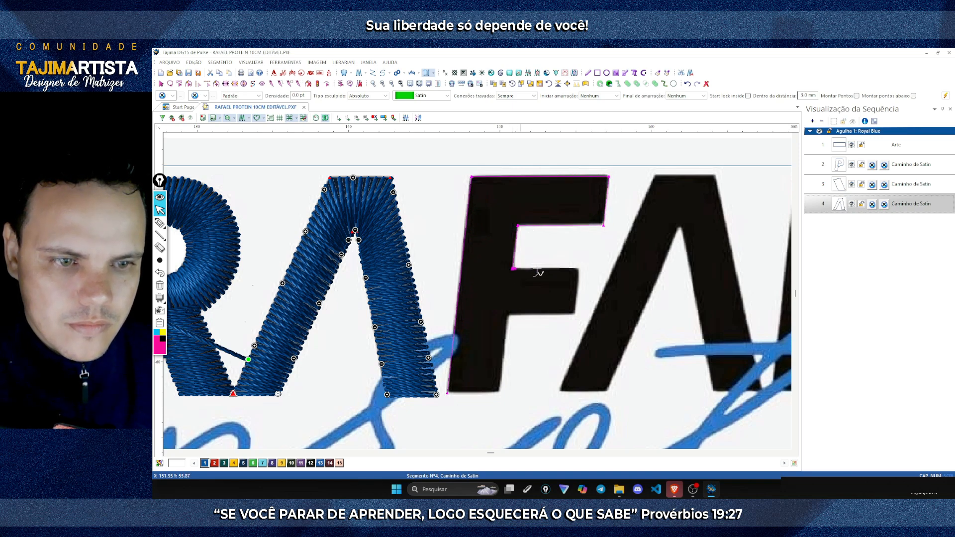
{"action": "left_click", "coordinate": [578, 268]}
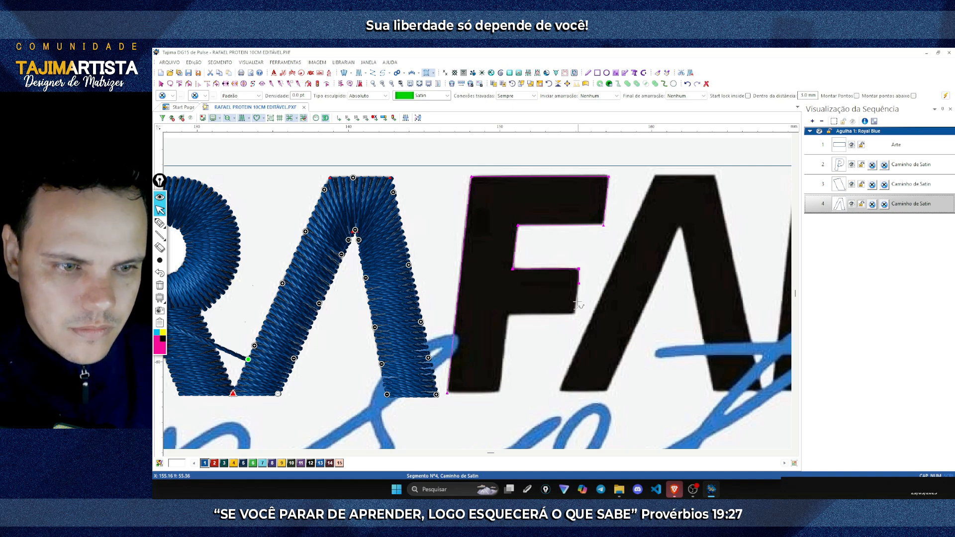
{"action": "left_click", "coordinate": [574, 313]}
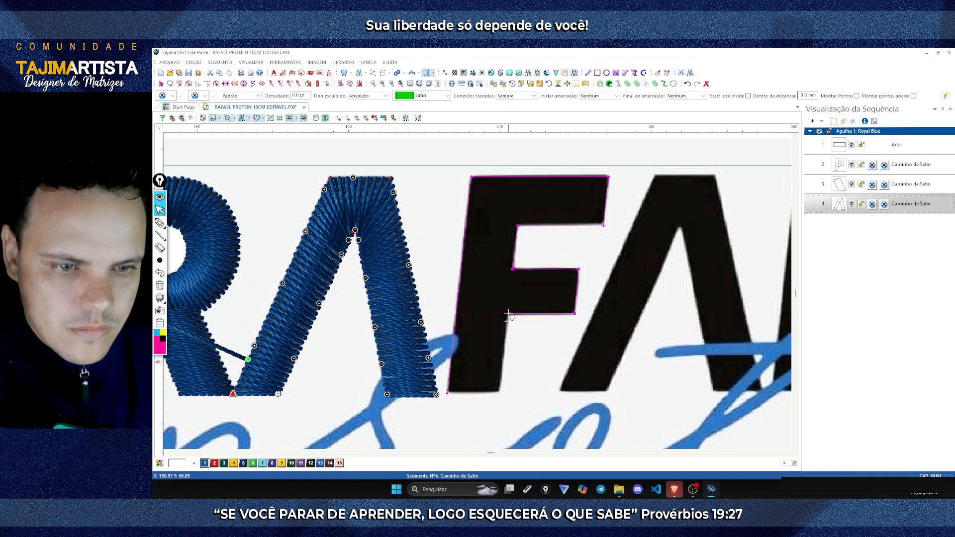
{"action": "left_click", "coordinate": [508, 314]}
{"action": "left_click", "coordinate": [500, 392]}
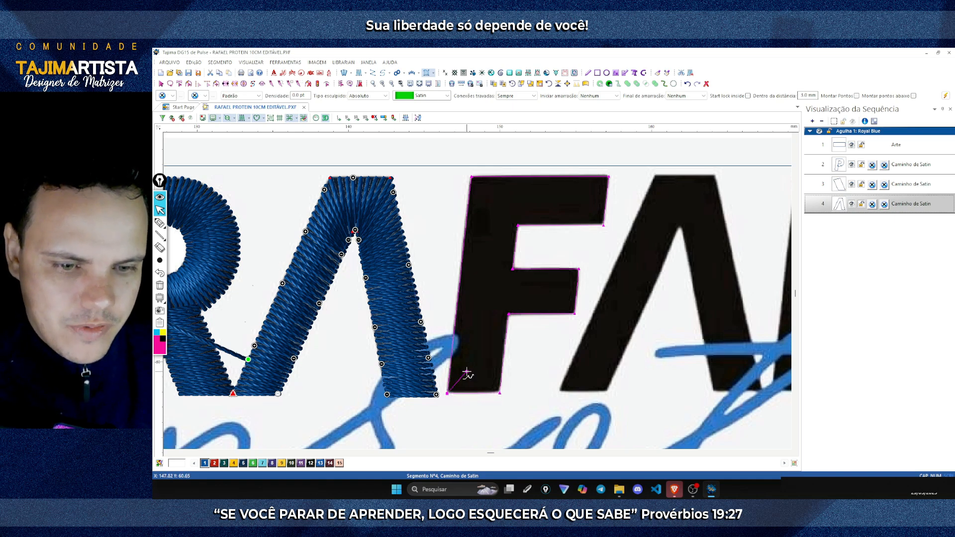
{"action": "key", "text": "Return"}
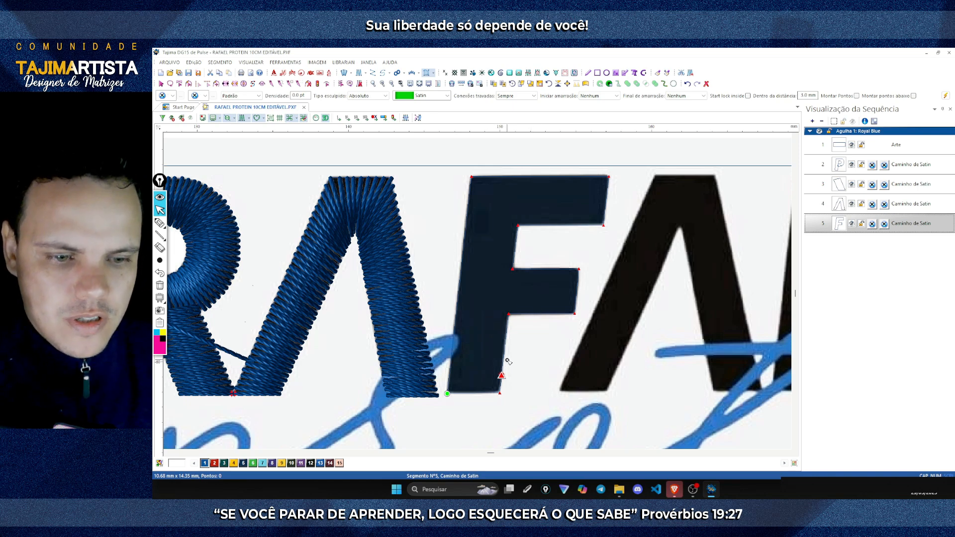
- Add two stitch direction lines across the F's lower stem and one from the stem through the end of the middle arm
{"action": "mouse_move", "coordinate": [507, 360]}
{"action": "left_mouse_down"}
{"action": "mouse_move", "coordinate": [496, 372]}
{"action": "mouse_move", "coordinate": [464, 371]}
{"action": "mouse_move", "coordinate": [431, 404]}
{"action": "mouse_move", "coordinate": [501, 368]}
{"action": "mouse_move", "coordinate": [500, 392]}
{"action": "mouse_move", "coordinate": [469, 357]}
{"action": "left_mouse_up"}
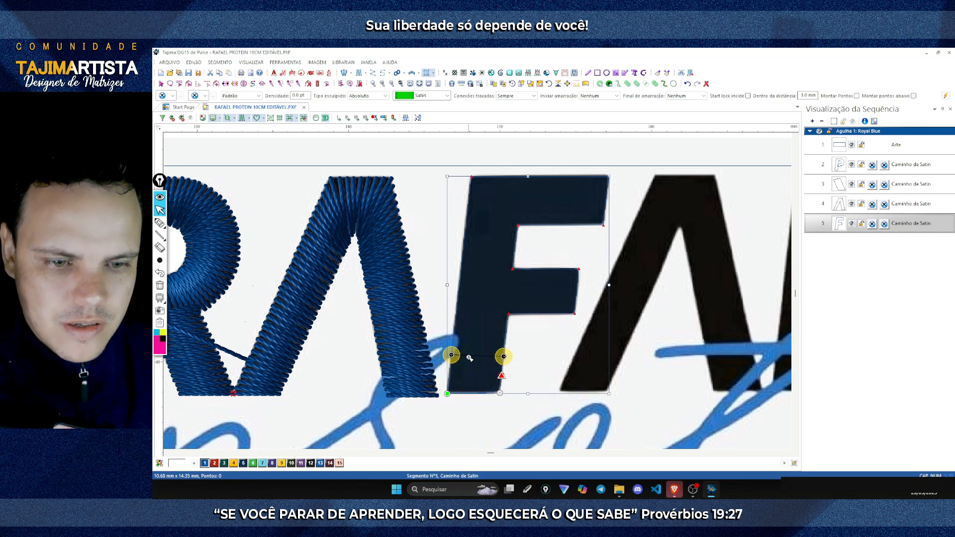
{"action": "left_click_drag", "start_coordinate": [507, 329], "coordinate": [454, 325]}
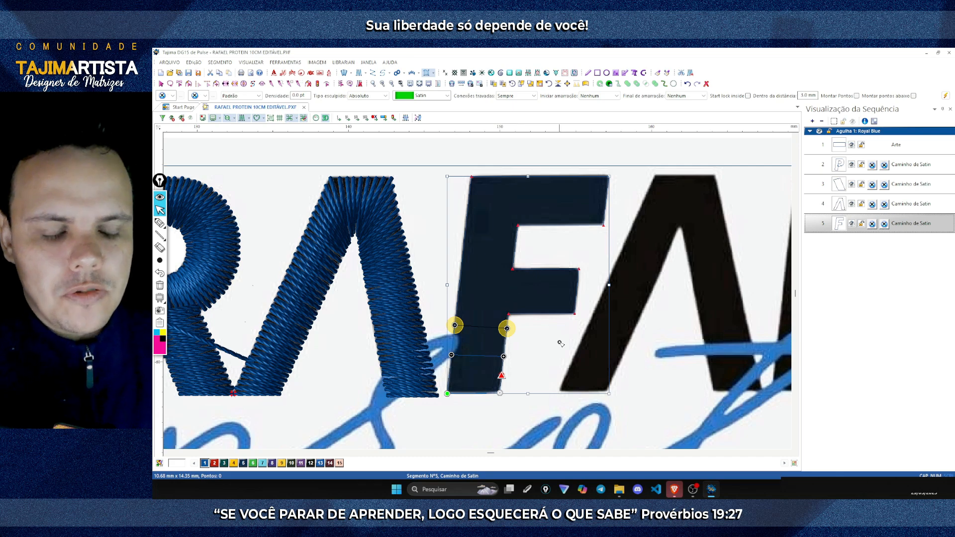
{"action": "left_click_drag", "start_coordinate": [458, 297], "coordinate": [575, 298]}
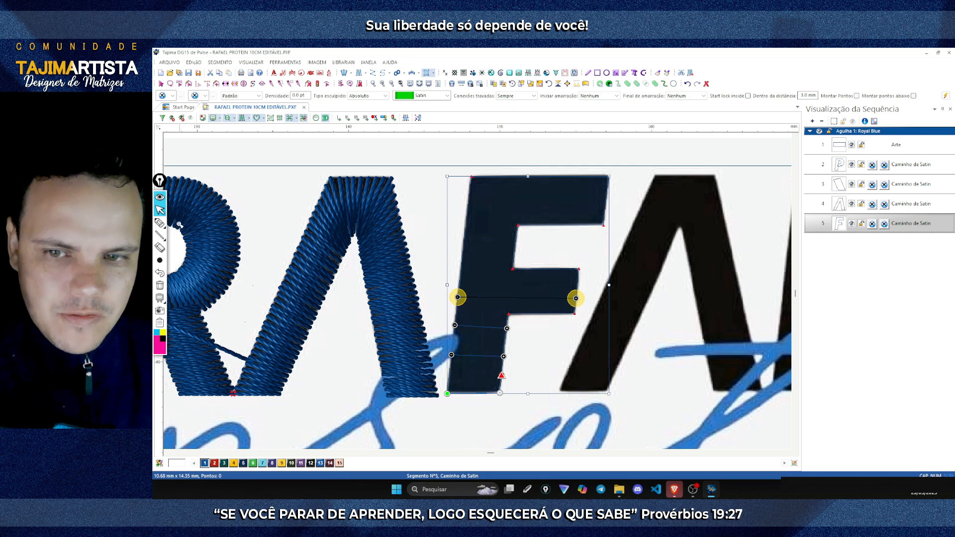
- Sketch a zigzag stitch flow over the whole F with the screen annotation pen, and clear the drawing
{"action": "left_click", "coordinate": [160, 222]}
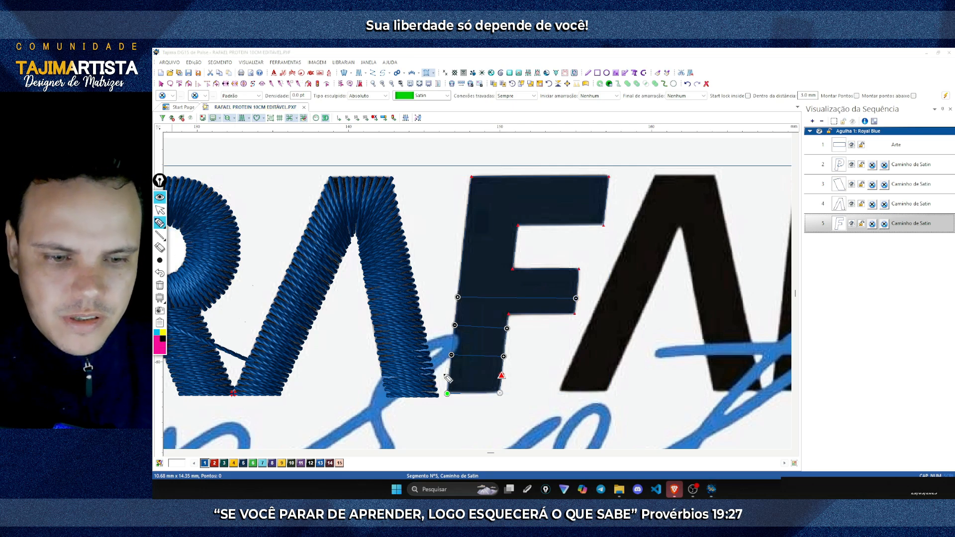
{"action": "mouse_move", "coordinate": [449, 391]}
{"action": "left_mouse_down"}
{"action": "mouse_move", "coordinate": [487, 376]}
{"action": "mouse_move", "coordinate": [451, 369]}
{"action": "mouse_move", "coordinate": [466, 363]}
{"action": "mouse_move", "coordinate": [459, 346]}
{"action": "mouse_move", "coordinate": [473, 327]}
{"action": "mouse_move", "coordinate": [494, 325]}
{"action": "mouse_move", "coordinate": [472, 321]}
{"action": "mouse_move", "coordinate": [498, 316]}
{"action": "mouse_move", "coordinate": [479, 314]}
{"action": "mouse_move", "coordinate": [588, 311]}
{"action": "mouse_move", "coordinate": [448, 300]}
{"action": "mouse_move", "coordinate": [557, 300]}
{"action": "mouse_move", "coordinate": [521, 293]}
{"action": "mouse_move", "coordinate": [572, 288]}
{"action": "mouse_move", "coordinate": [540, 284]}
{"action": "mouse_move", "coordinate": [581, 275]}
{"action": "mouse_move", "coordinate": [494, 274]}
{"action": "mouse_move", "coordinate": [487, 235]}
{"action": "mouse_move", "coordinate": [474, 233]}
{"action": "mouse_move", "coordinate": [496, 191]}
{"action": "mouse_move", "coordinate": [551, 176]}
{"action": "mouse_move", "coordinate": [605, 202]}
{"action": "left_mouse_up"}
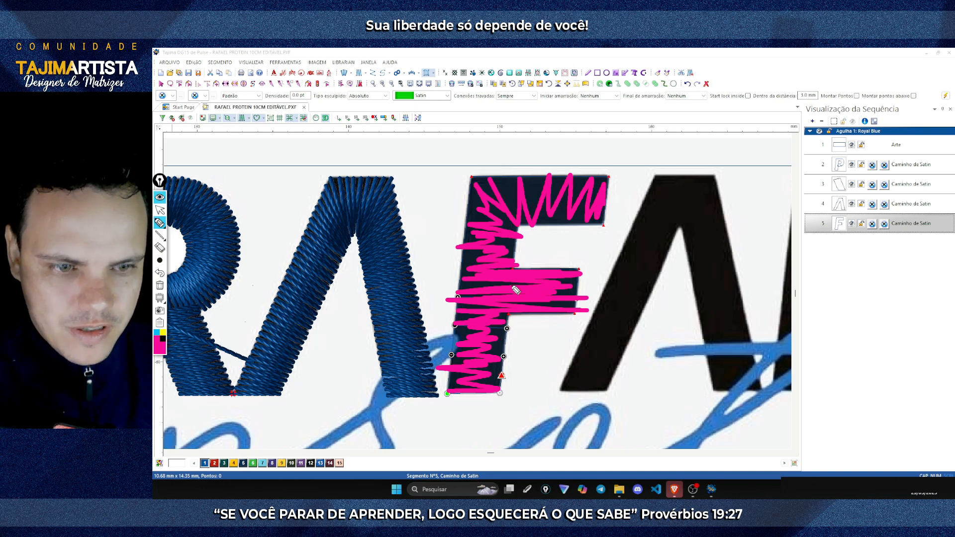
{"action": "left_click", "coordinate": [161, 287]}
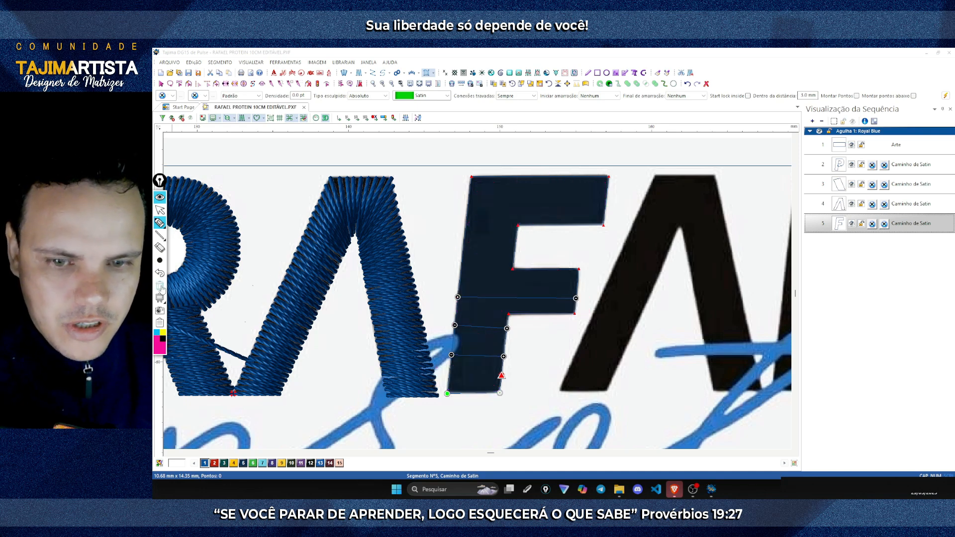
- Sketch the zigzag stitch flow along the F's stem, upper arm and middle arm with the annotation pen, and clear it
{"action": "mouse_move", "coordinate": [448, 392]}
{"action": "left_mouse_down"}
{"action": "mouse_move", "coordinate": [498, 392]}
{"action": "mouse_move", "coordinate": [448, 381]}
{"action": "mouse_move", "coordinate": [496, 377]}
{"action": "mouse_move", "coordinate": [456, 366]}
{"action": "mouse_move", "coordinate": [501, 358]}
{"action": "mouse_move", "coordinate": [456, 350]}
{"action": "mouse_move", "coordinate": [498, 344]}
{"action": "mouse_move", "coordinate": [458, 335]}
{"action": "mouse_move", "coordinate": [506, 330]}
{"action": "mouse_move", "coordinate": [455, 321]}
{"action": "mouse_move", "coordinate": [520, 312]}
{"action": "mouse_move", "coordinate": [461, 316]}
{"action": "mouse_move", "coordinate": [508, 314]}
{"action": "mouse_move", "coordinate": [464, 300]}
{"action": "mouse_move", "coordinate": [512, 300]}
{"action": "left_mouse_up"}
{"action": "left_click", "coordinate": [160, 275]}
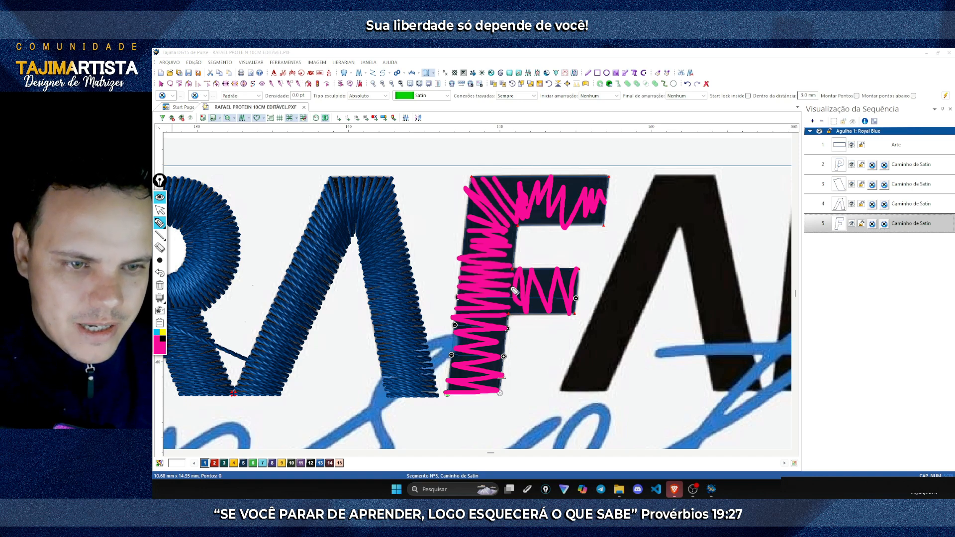
{"action": "left_click_drag", "start_coordinate": [557, 245], "coordinate": [556, 258]}
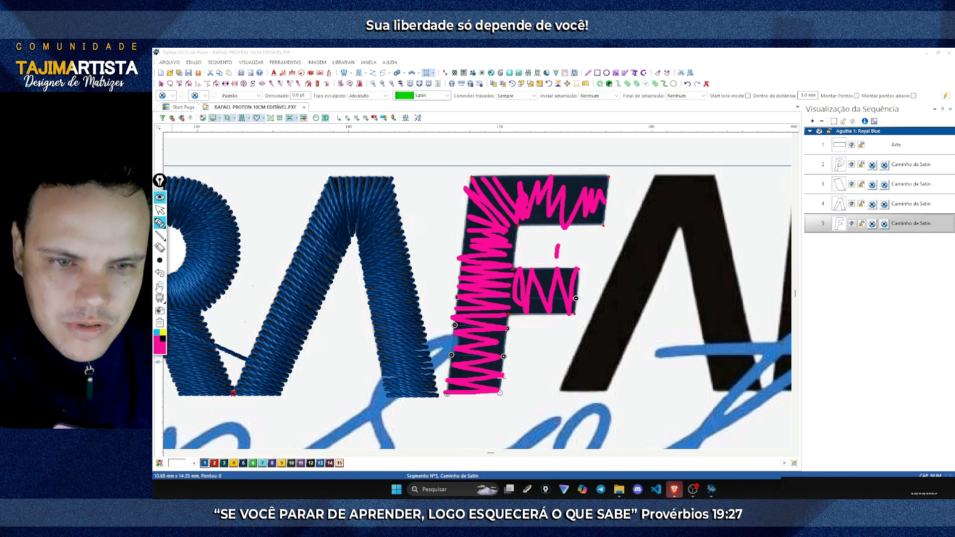
{"action": "left_click", "coordinate": [159, 286]}
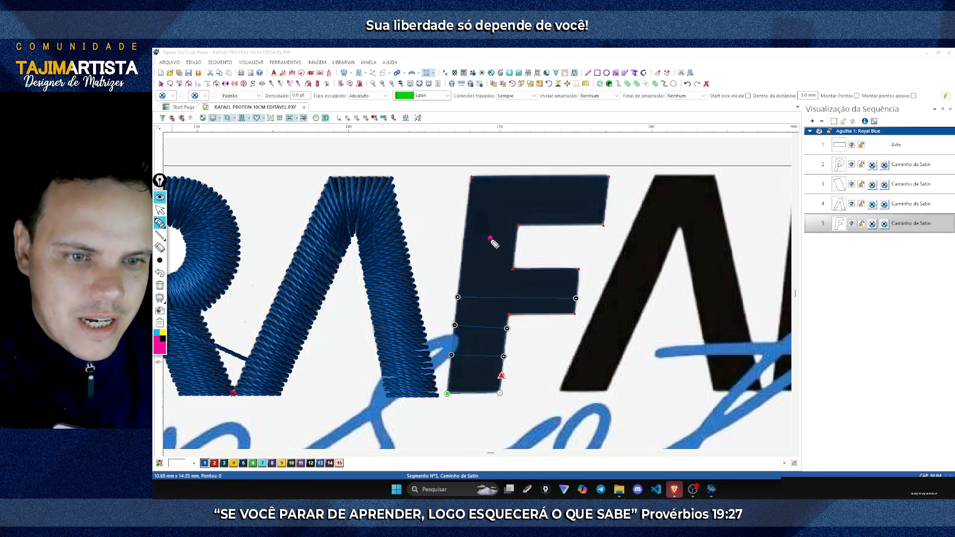
- Mark the F's stem and middle arm with arrows, a dividing line at their junction and circled line ends, and clear the annotations
{"action": "mouse_move", "coordinate": [490, 238]}
{"action": "left_mouse_down"}
{"action": "mouse_move", "coordinate": [490, 268]}
{"action": "mouse_move", "coordinate": [497, 254]}
{"action": "left_mouse_up"}
{"action": "mouse_move", "coordinate": [556, 240]}
{"action": "left_mouse_down"}
{"action": "mouse_move", "coordinate": [553, 268]}
{"action": "mouse_move", "coordinate": [562, 255]}
{"action": "left_mouse_up"}
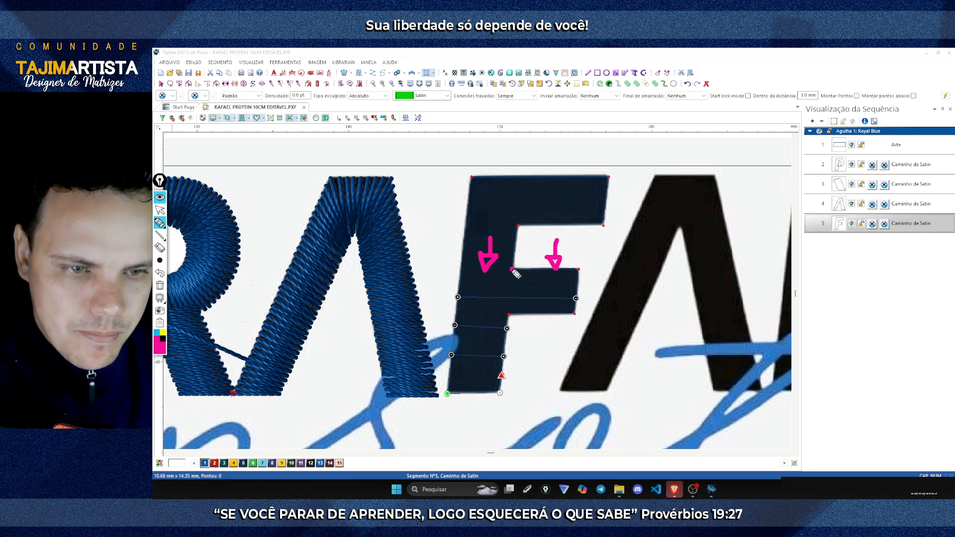
{"action": "left_click_drag", "start_coordinate": [512, 269], "coordinate": [509, 314]}
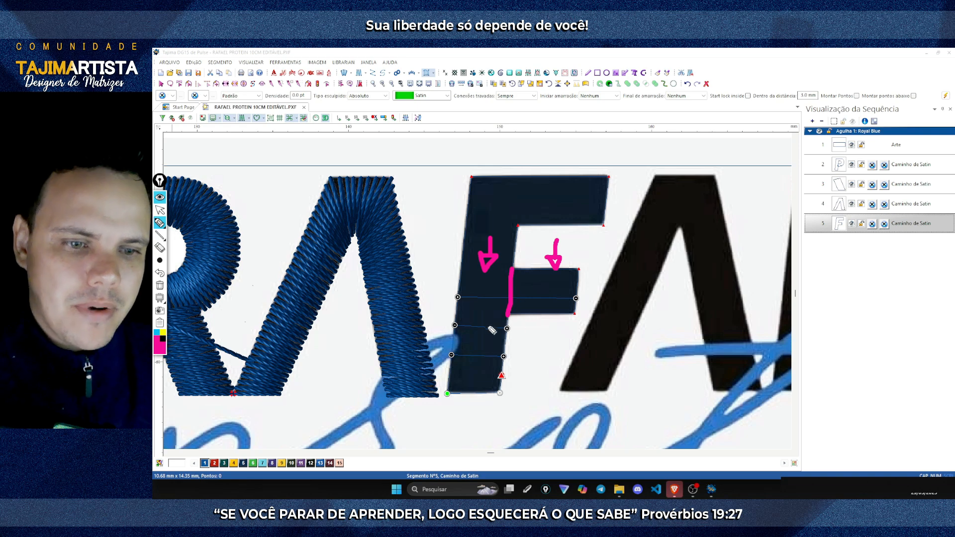
{"action": "left_click_drag", "start_coordinate": [579, 290], "coordinate": [585, 295]}
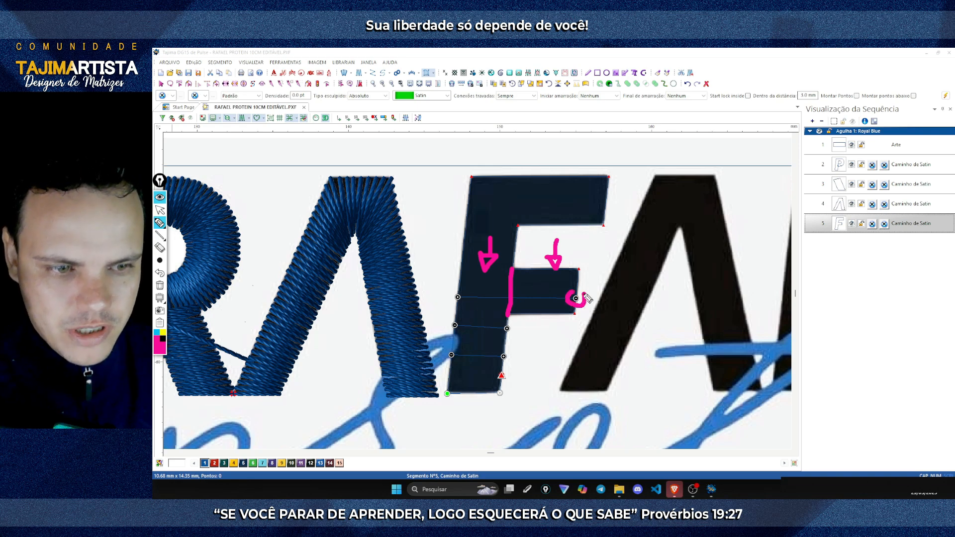
{"action": "mouse_move", "coordinate": [516, 292]}
{"action": "left_mouse_down"}
{"action": "mouse_move", "coordinate": [504, 298]}
{"action": "mouse_move", "coordinate": [512, 297]}
{"action": "left_mouse_up"}
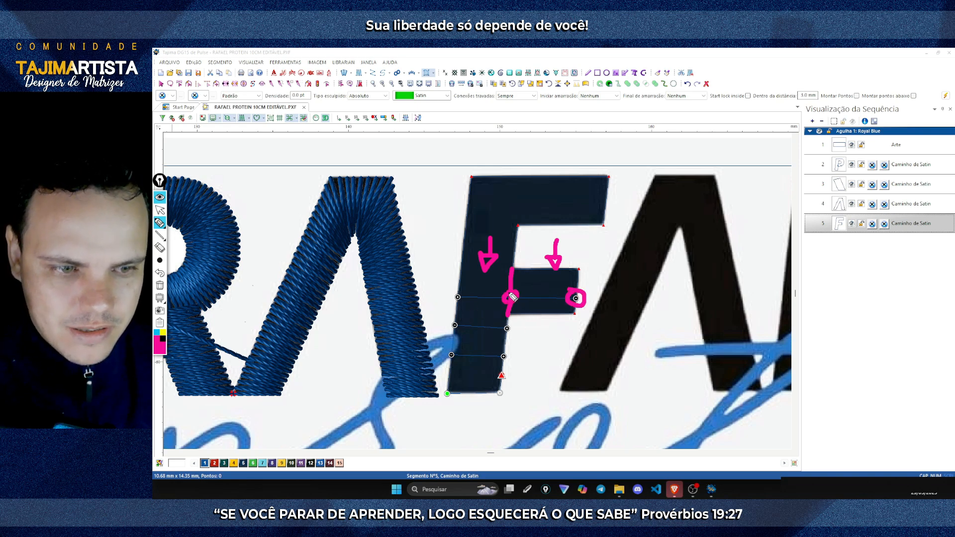
{"action": "left_click", "coordinate": [163, 286]}
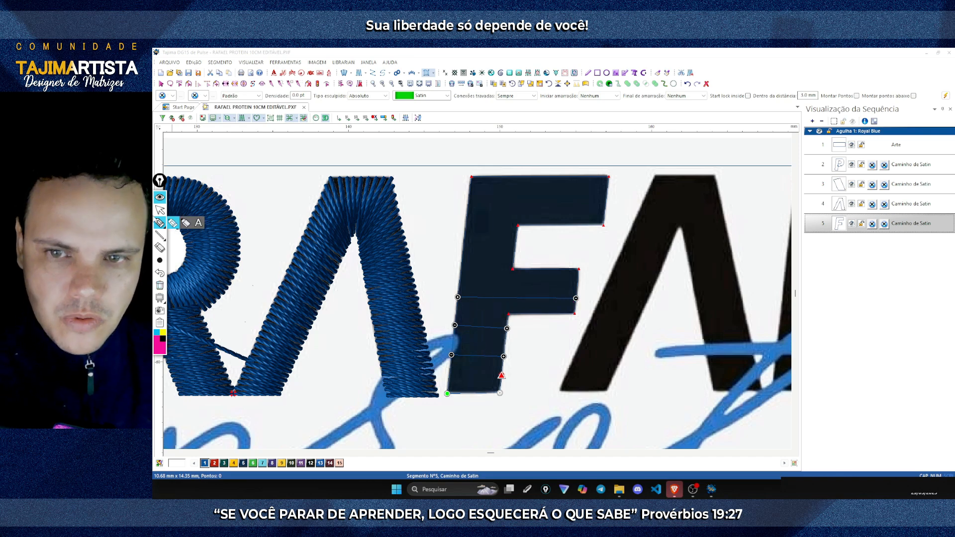
{"action": "left_click", "coordinate": [161, 210]}
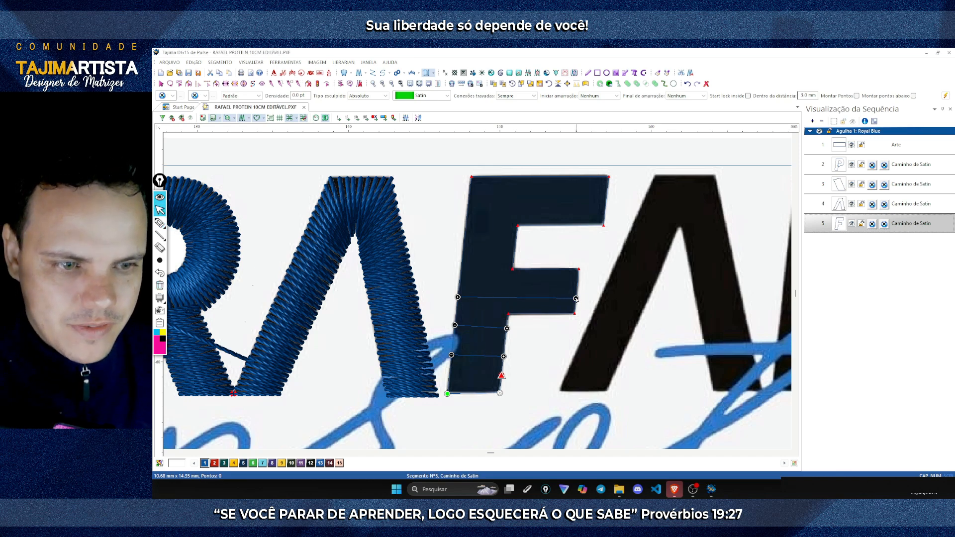
- Move the F's middle arm direction line up across the stem between the arms, and add a slightly slanted line above it
{"action": "left_click_drag", "start_coordinate": [575, 299], "coordinate": [513, 257]}
{"action": "left_click_drag", "start_coordinate": [457, 297], "coordinate": [462, 254]}
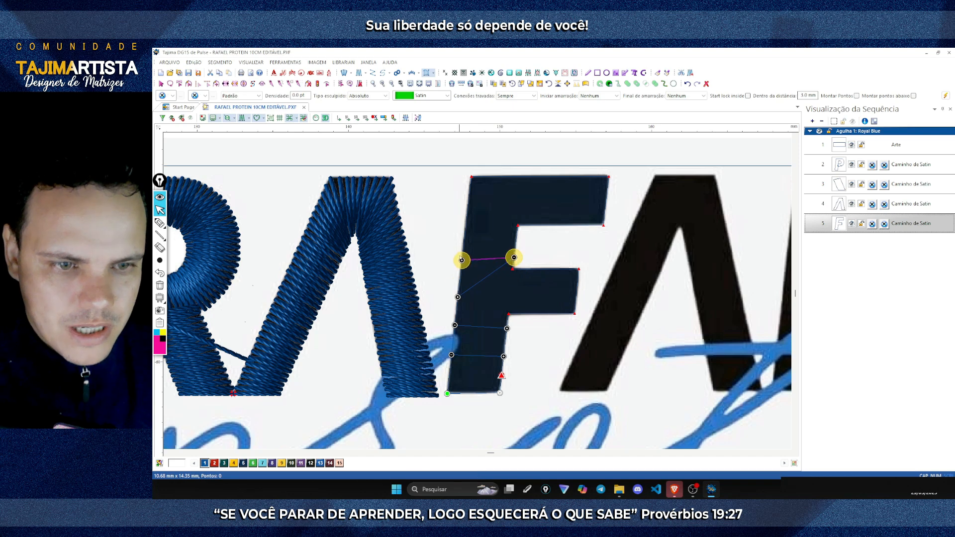
{"action": "left_click", "coordinate": [466, 227]}
{"action": "left_click", "coordinate": [515, 240]}
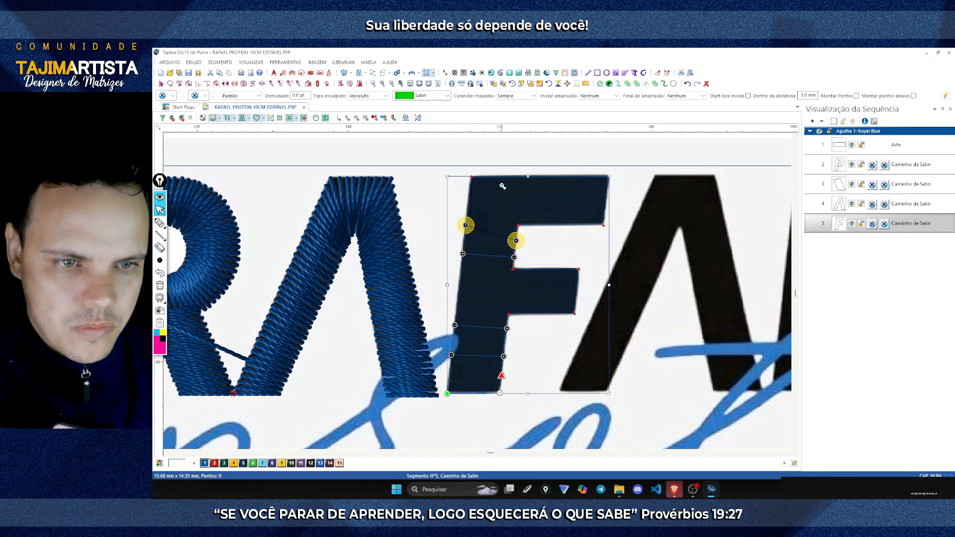
- Add stitch direction lines diagonally through the F's upper corner, across the middle of the upper arm and along its end
{"action": "left_click", "coordinate": [499, 177]}
{"action": "left_click", "coordinate": [517, 225]}
{"action": "left_click_drag", "start_coordinate": [499, 177], "coordinate": [471, 176]}
{"action": "left_click", "coordinate": [547, 176]}
{"action": "left_click", "coordinate": [547, 225]}
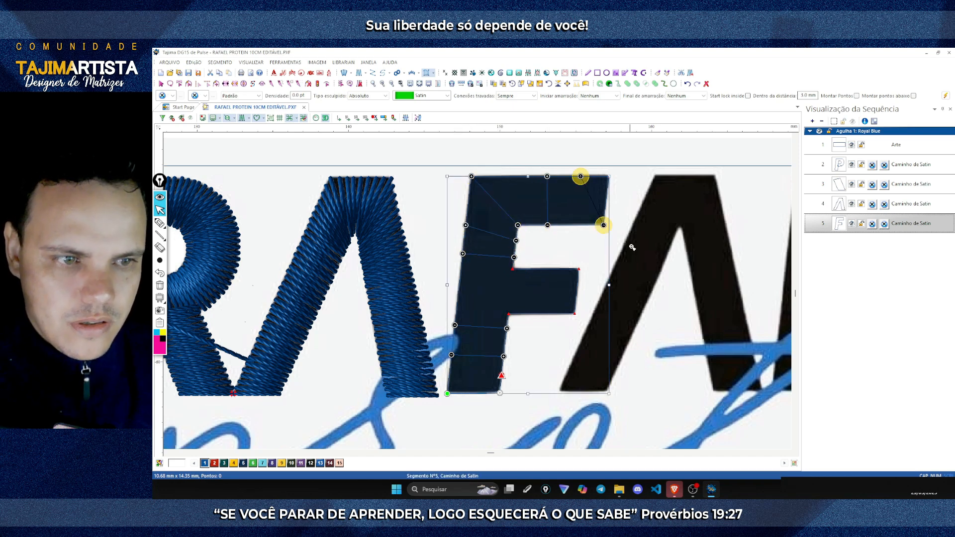
{"action": "left_click", "coordinate": [609, 176]}
{"action": "left_click", "coordinate": [603, 225]}
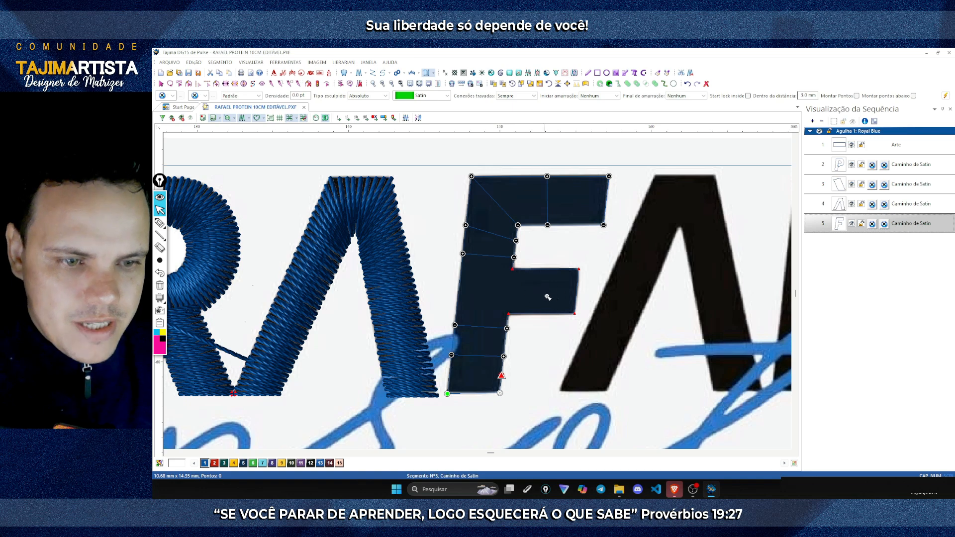
- Add stitch direction lines along the end of the F's middle arm and across the arm close to the stem
{"action": "left_click", "coordinate": [563, 269]}
{"action": "left_click", "coordinate": [574, 313]}
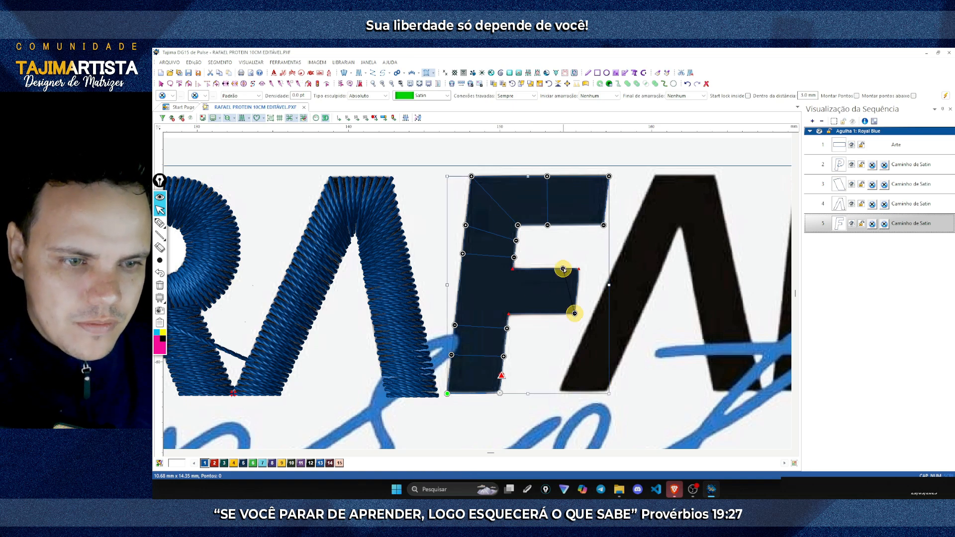
{"action": "left_click_drag", "start_coordinate": [562, 269], "coordinate": [579, 269]}
{"action": "left_click", "coordinate": [524, 269]}
{"action": "left_click", "coordinate": [519, 314]}
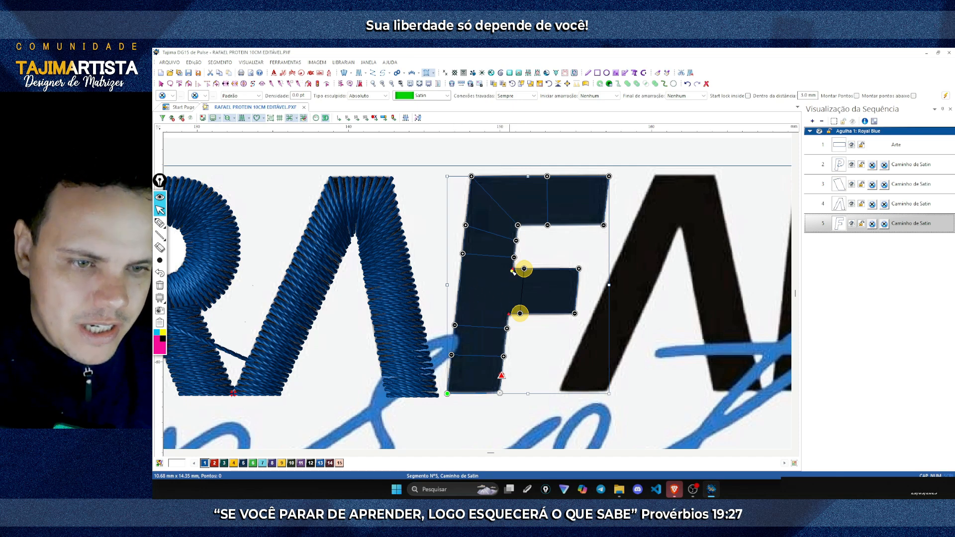
- Separate the F's middle arm from the stem with a dividing line between their two junction corners
{"action": "left_click", "coordinate": [511, 272]}
{"action": "left_click", "coordinate": [508, 313]}
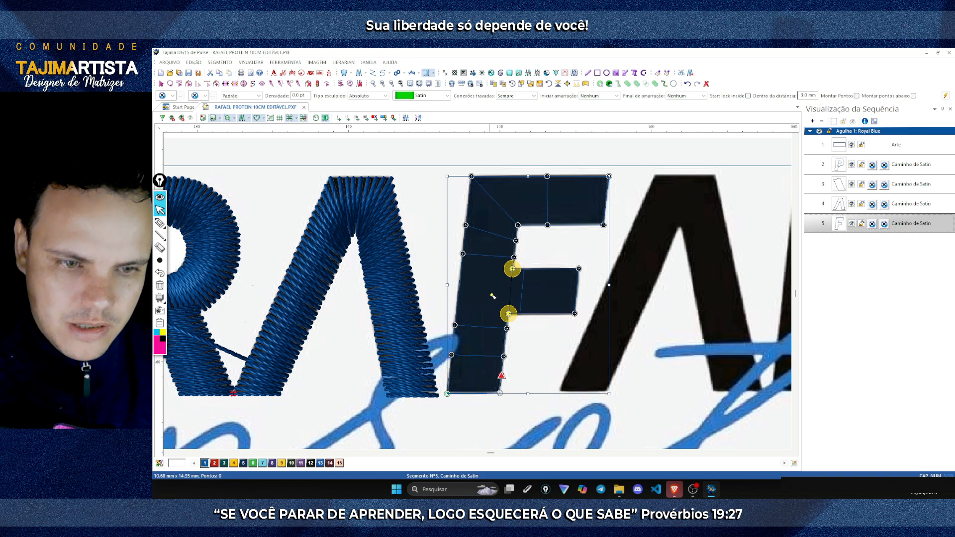
{"action": "key", "text": "Return"}
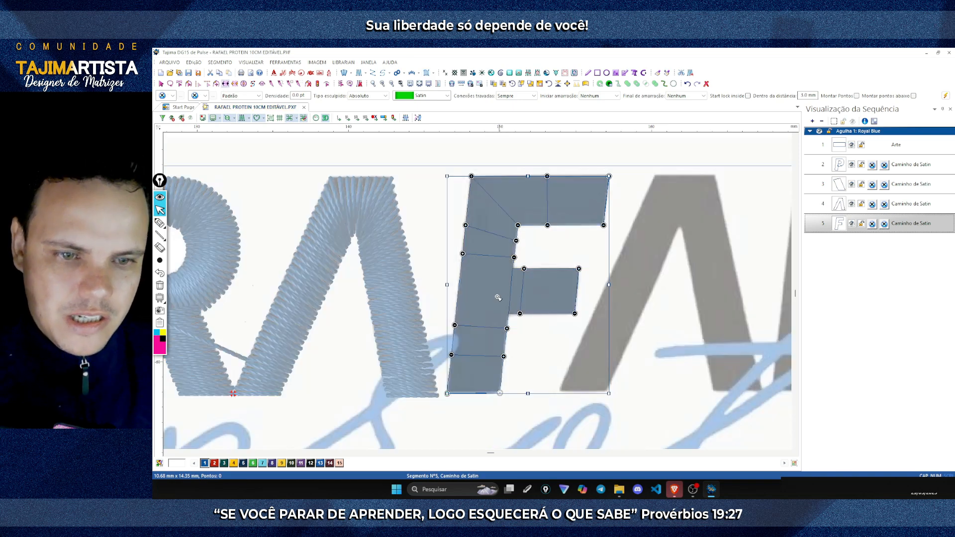
- Add a direction line across the F's stem beside the middle arm, and generate the letter's satin stitches
{"action": "left_click", "coordinate": [458, 291]}
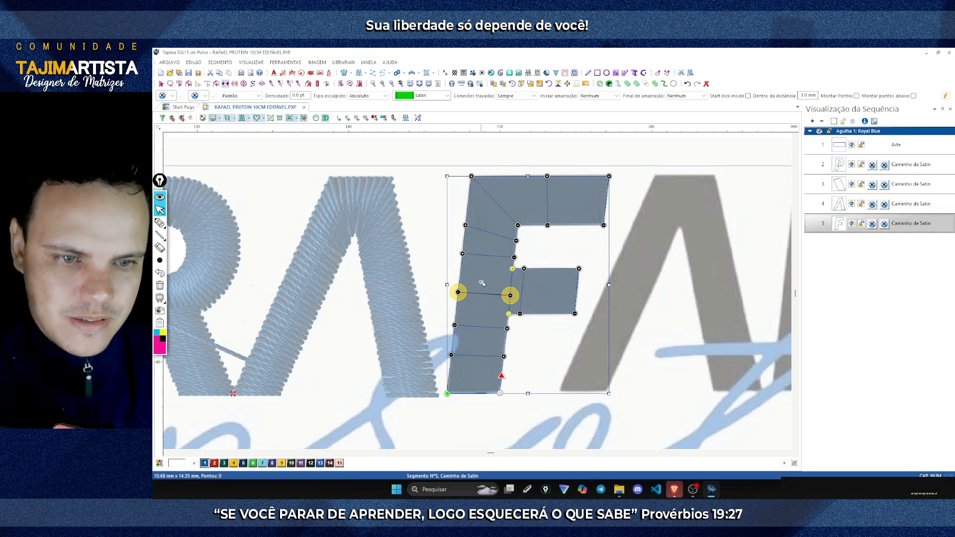
{"action": "key", "text": "Return"}
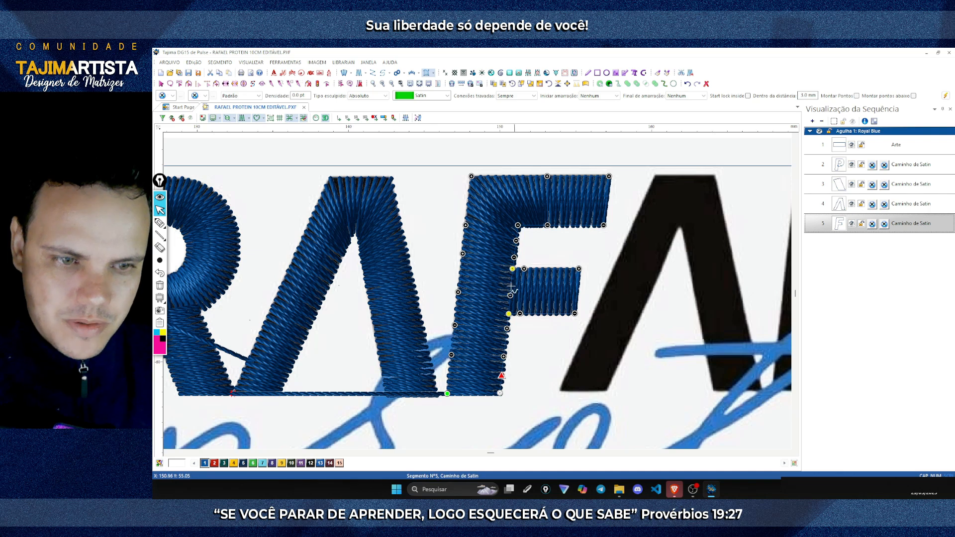
{"action": "key", "text": "Escape"}
{"action": "key", "text": "Escape"}
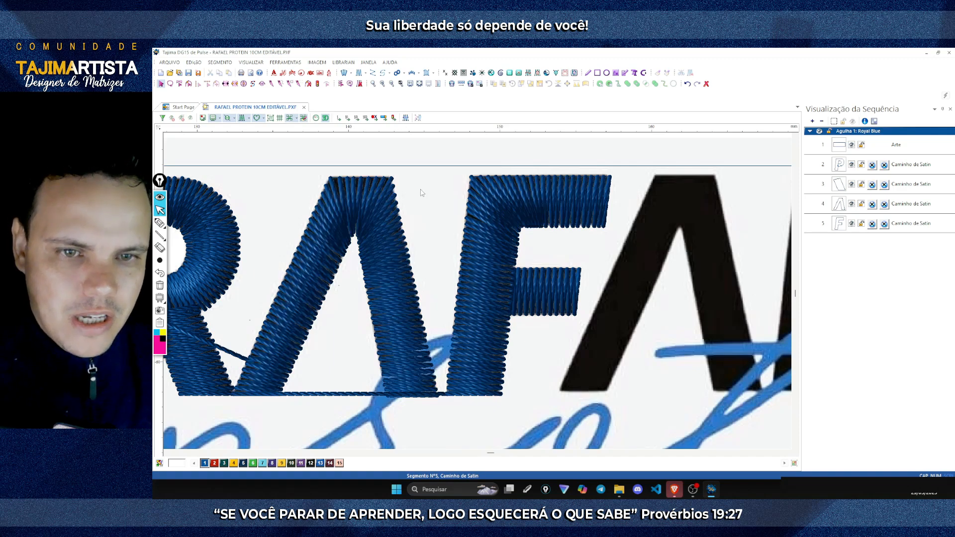
- Duplicate the stitched letter A and place the copy over the second A of the logo
{"action": "left_click", "coordinate": [391, 182]}
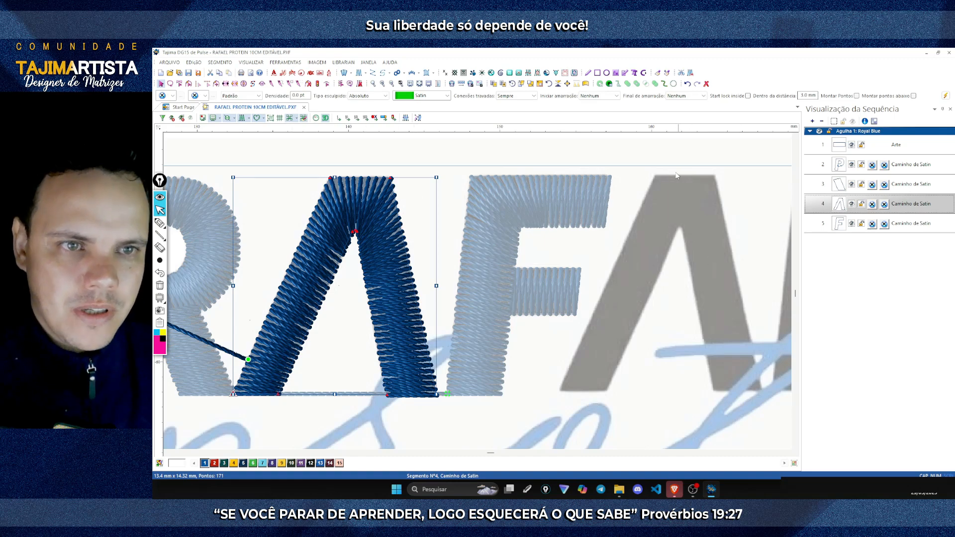
{"action": "left_click", "coordinate": [494, 87]}
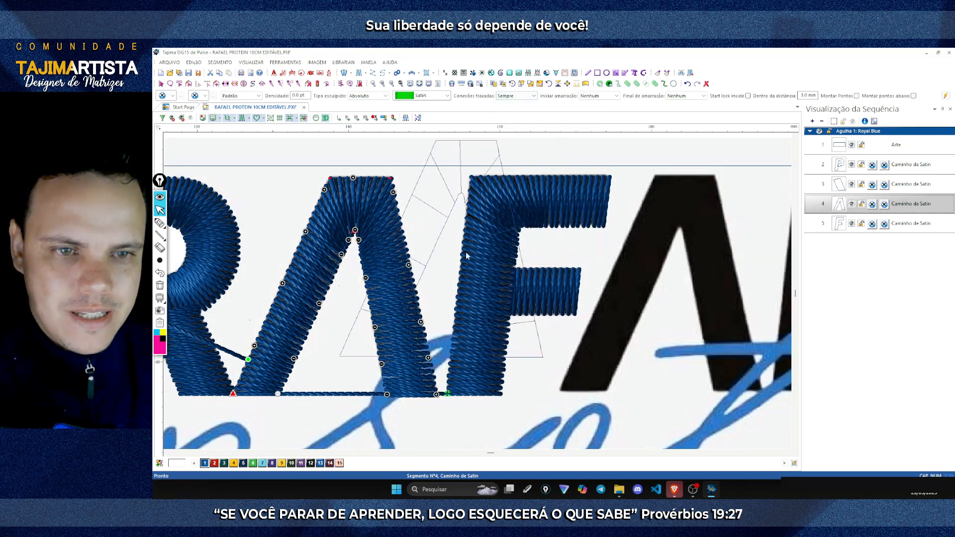
{"action": "key", "text": "Right"}
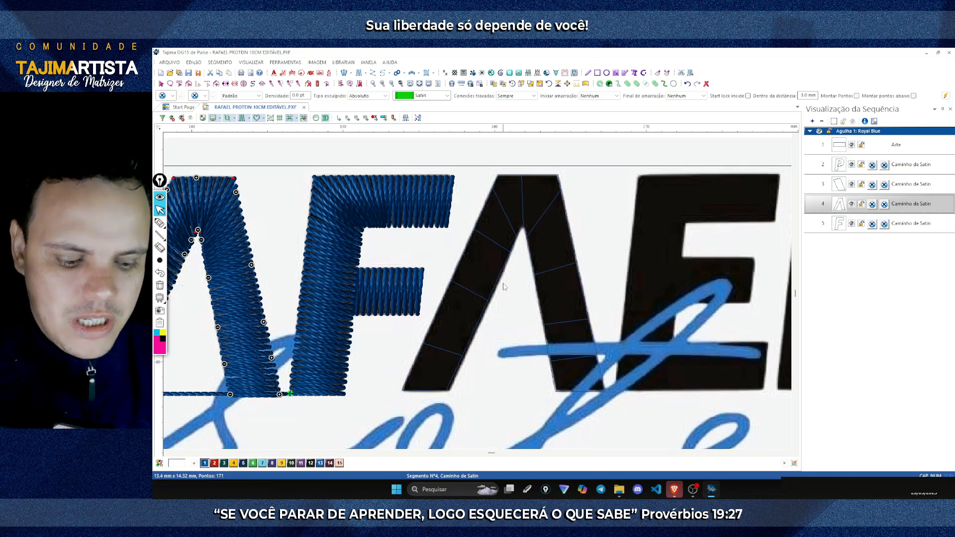
{"action": "left_click", "coordinate": [504, 287]}
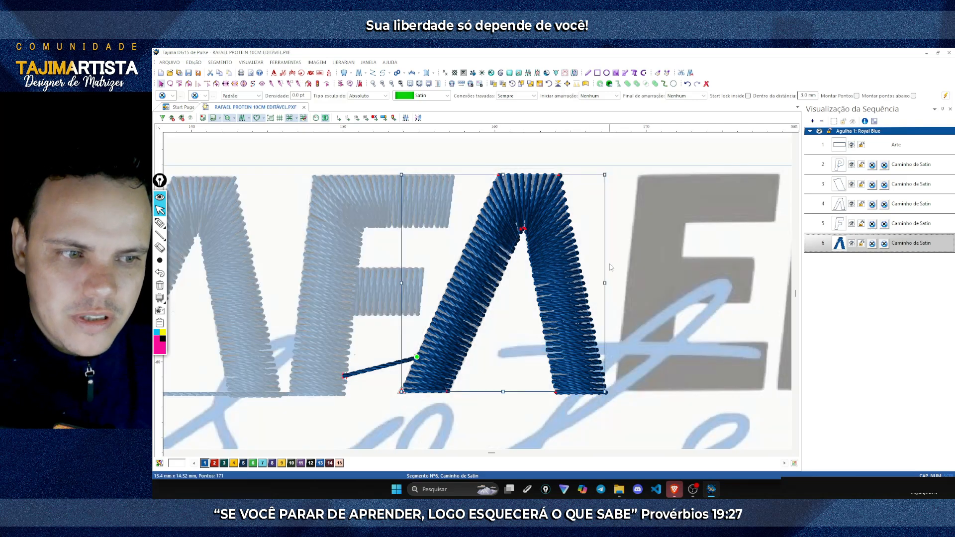
{"action": "left_click", "coordinate": [640, 219]}
- Sketch zigzag stitch flows on the E's stem and middle arm with the annotation pen, and clear them
{"action": "scroll", "coordinate": [637, 216], "scroll_direction": "right", "scroll_amount": 3}
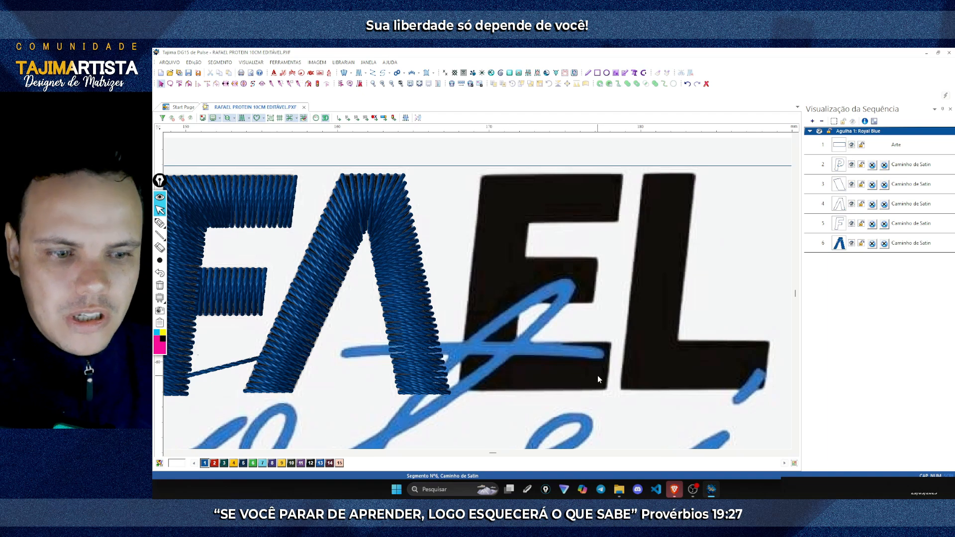
{"action": "scroll", "coordinate": [365, 277], "scroll_direction": "left", "scroll_amount": 3}
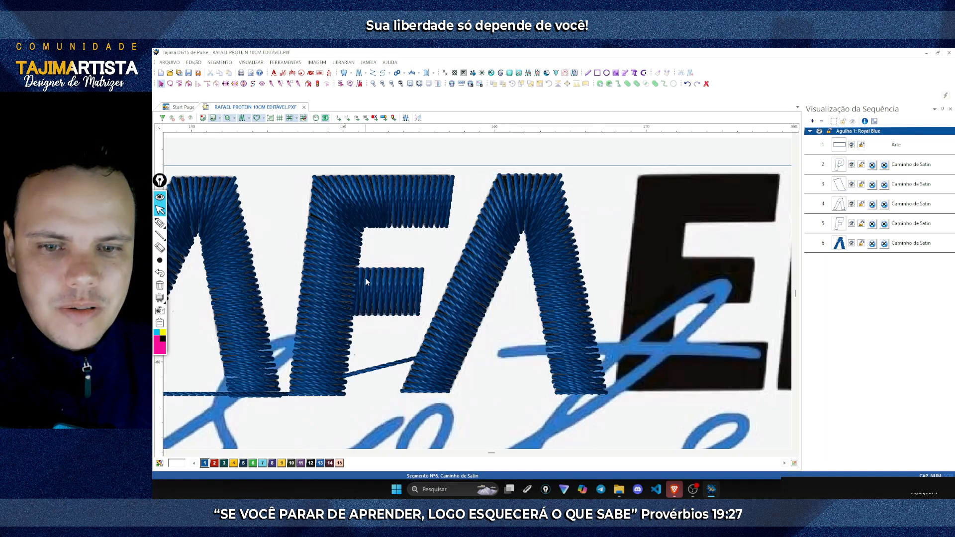
{"action": "scroll", "coordinate": [355, 269], "scroll_direction": "right", "scroll_amount": 3}
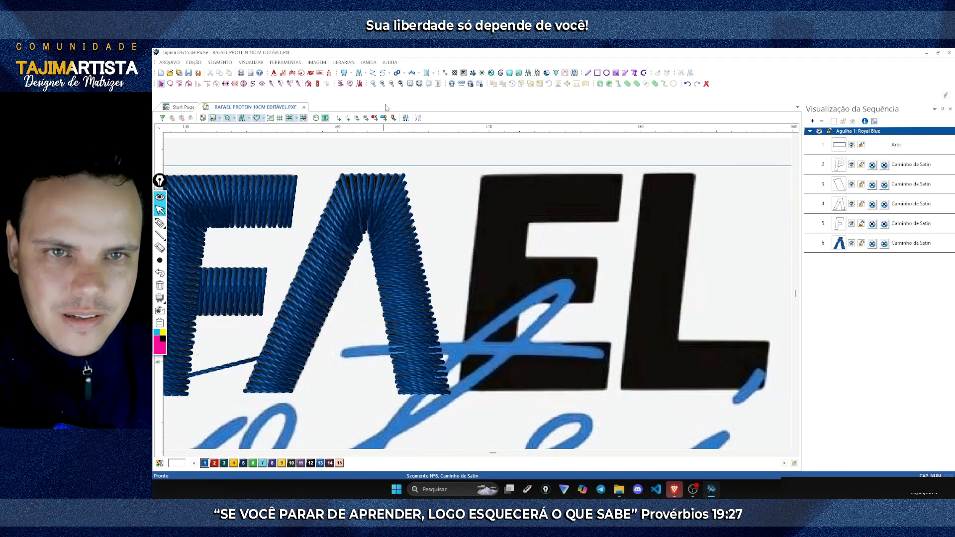
{"action": "left_click", "coordinate": [160, 223]}
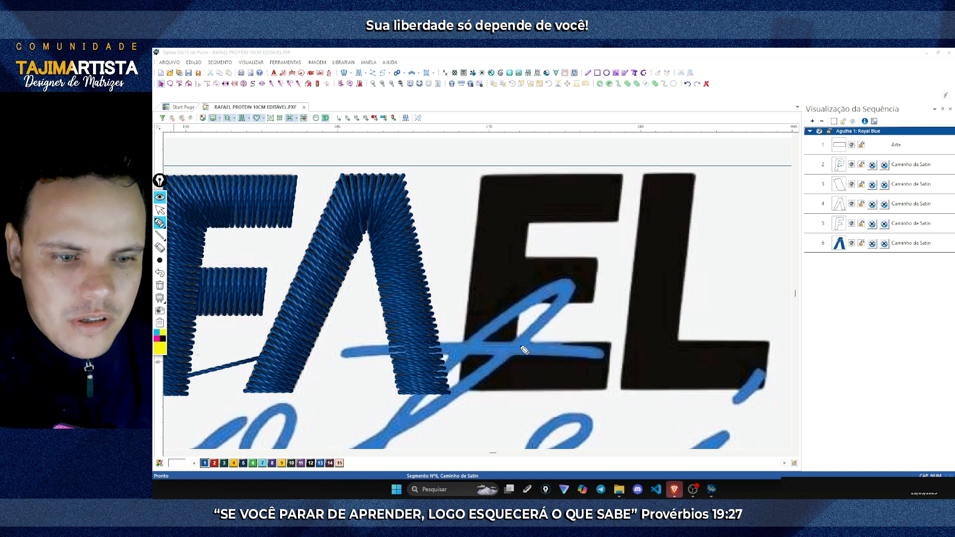
{"action": "mouse_move", "coordinate": [471, 344]}
{"action": "left_mouse_down"}
{"action": "mouse_move", "coordinate": [522, 341]}
{"action": "mouse_move", "coordinate": [465, 327]}
{"action": "mouse_move", "coordinate": [483, 289]}
{"action": "mouse_move", "coordinate": [477, 269]}
{"action": "mouse_move", "coordinate": [522, 229]}
{"action": "left_mouse_up"}
{"action": "mouse_move", "coordinate": [595, 261]}
{"action": "left_mouse_down"}
{"action": "mouse_move", "coordinate": [590, 302]}
{"action": "mouse_move", "coordinate": [553, 263]}
{"action": "mouse_move", "coordinate": [534, 266]}
{"action": "mouse_move", "coordinate": [529, 301]}
{"action": "left_mouse_up"}
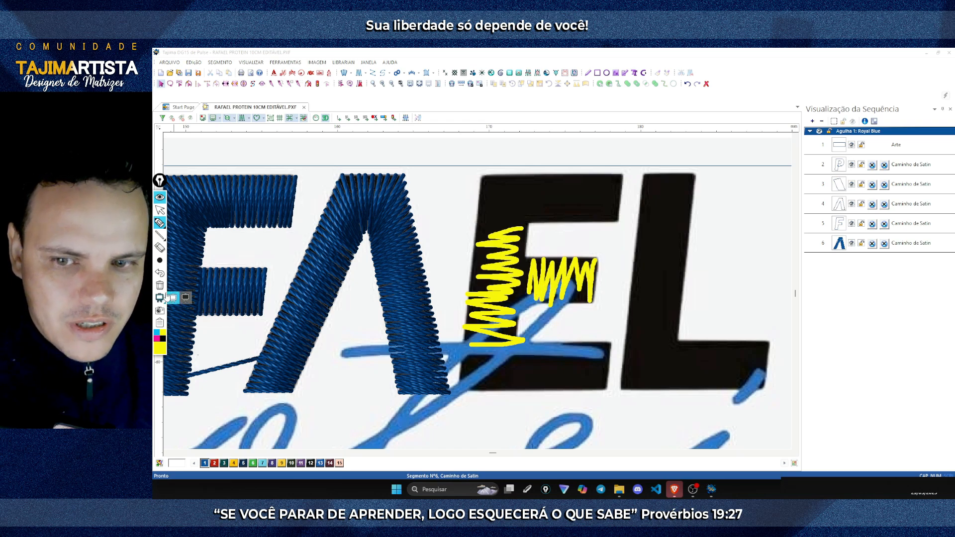
{"action": "left_click", "coordinate": [172, 297]}
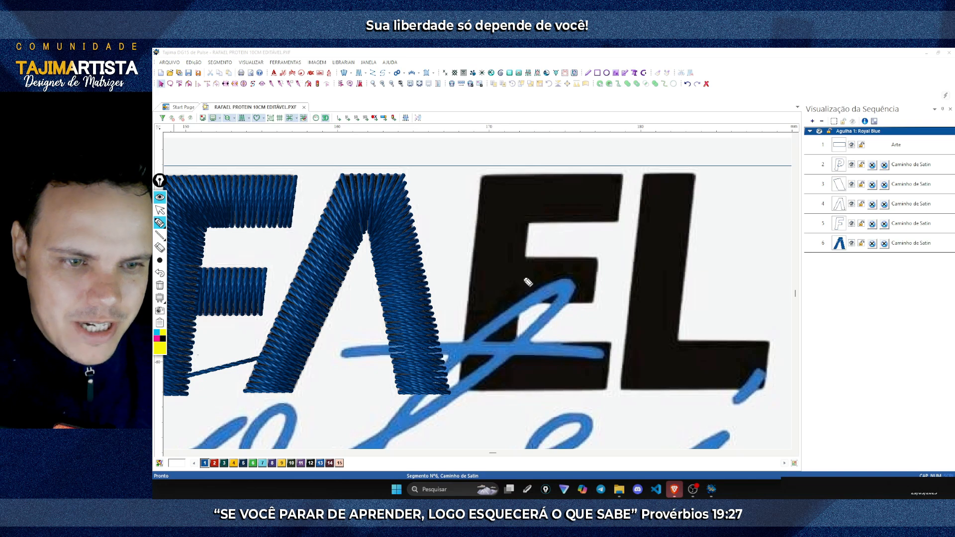
- Mark the junction of the E's stem and middle arm with a cross, arrows and a dividing line, and clear the annotations
{"action": "mouse_move", "coordinate": [528, 282]}
{"action": "left_mouse_down"}
{"action": "mouse_move", "coordinate": [514, 269]}
{"action": "mouse_move", "coordinate": [515, 282]}
{"action": "left_mouse_up"}
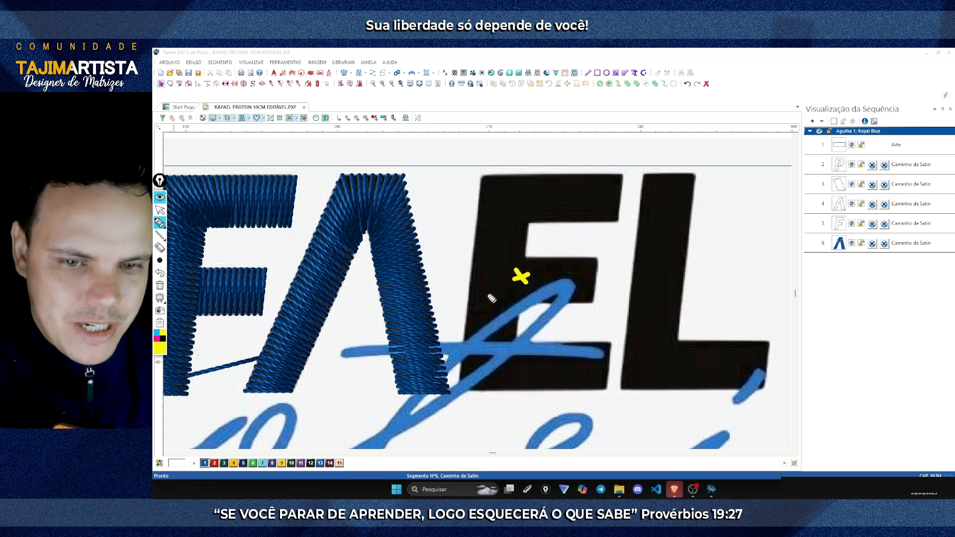
{"action": "left_click", "coordinate": [167, 292]}
{"action": "mouse_move", "coordinate": [573, 229]}
{"action": "left_mouse_down"}
{"action": "mouse_move", "coordinate": [568, 256]}
{"action": "mouse_move", "coordinate": [558, 243]}
{"action": "left_mouse_up"}
{"action": "mouse_move", "coordinate": [499, 227]}
{"action": "left_mouse_down"}
{"action": "mouse_move", "coordinate": [490, 249]}
{"action": "mouse_move", "coordinate": [489, 239]}
{"action": "mouse_move", "coordinate": [524, 266]}
{"action": "mouse_move", "coordinate": [519, 306]}
{"action": "mouse_move", "coordinate": [526, 253]}
{"action": "left_mouse_up"}
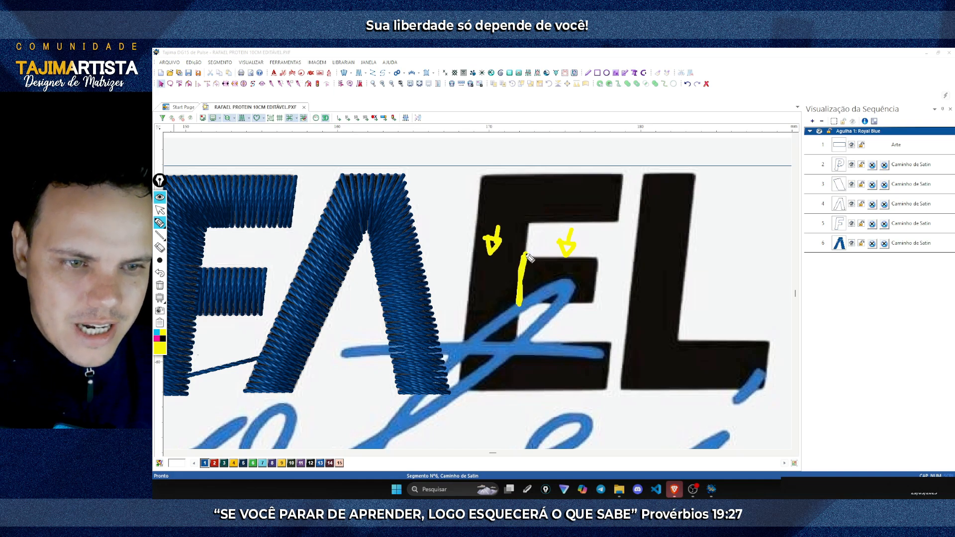
{"action": "left_click", "coordinate": [160, 287]}
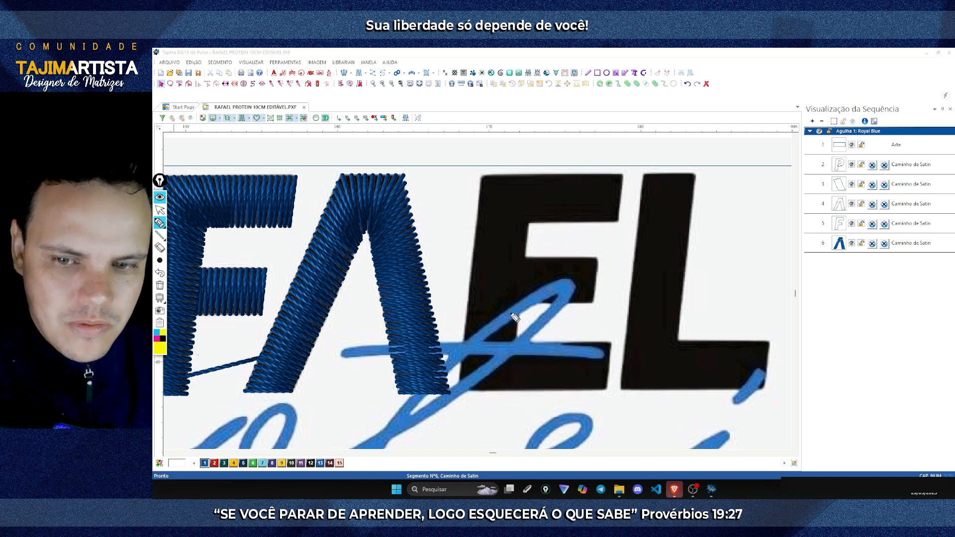
{"action": "left_click", "coordinate": [159, 210]}
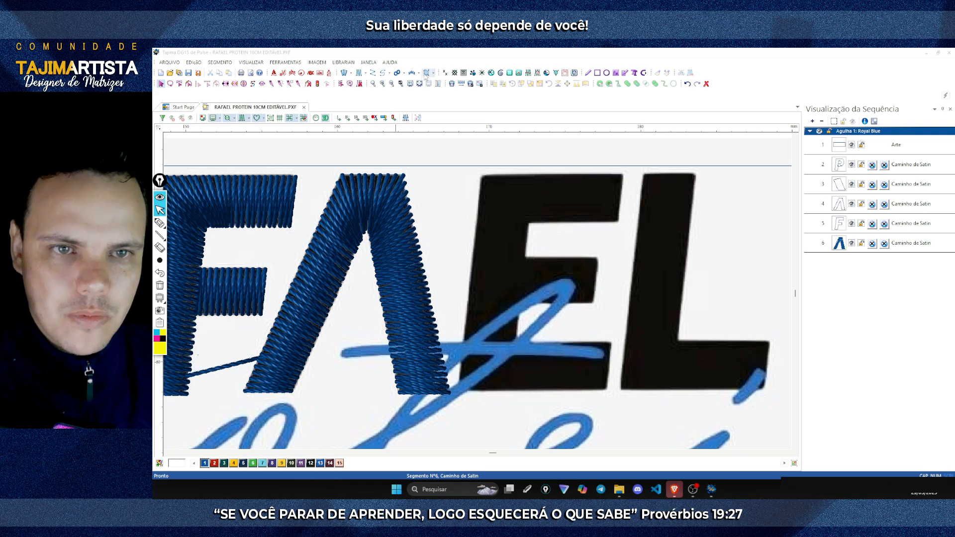
- Start a satin path for the E, tracing the bottom arm's end, the base, the stem's outer side and the top edge
{"action": "left_click", "coordinate": [427, 72]}
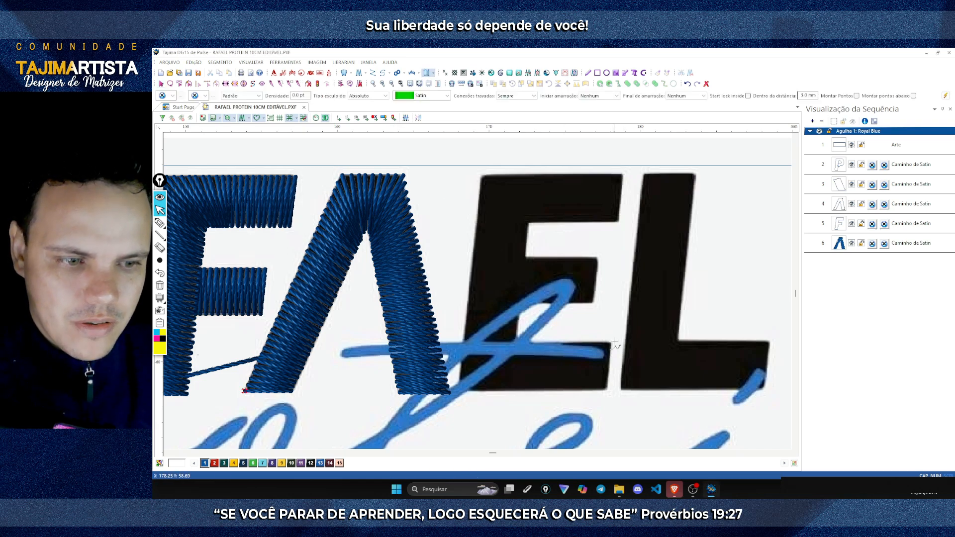
{"action": "left_click", "coordinate": [610, 343]}
{"action": "left_click", "coordinate": [607, 366]}
{"action": "left_click", "coordinate": [606, 389]}
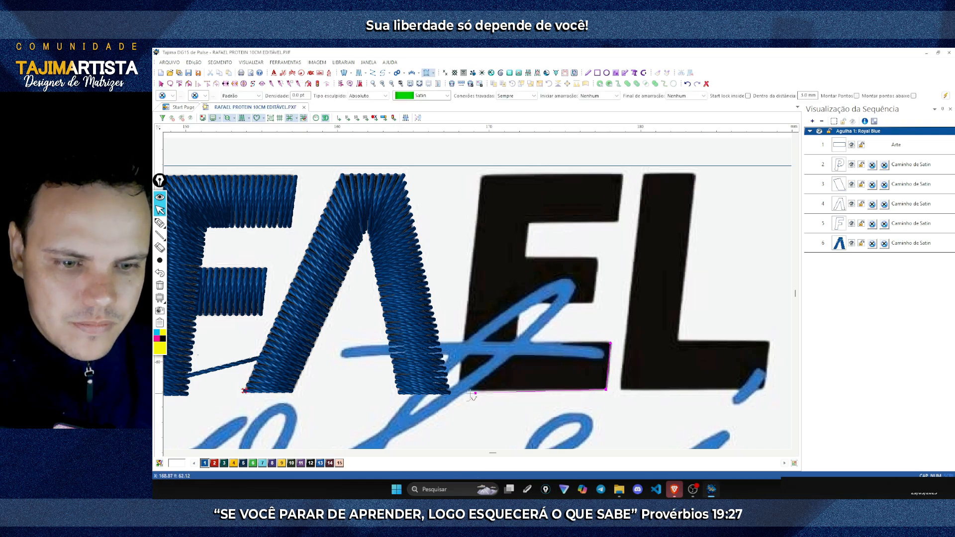
{"action": "left_click", "coordinate": [458, 389]}
{"action": "left_click", "coordinate": [481, 175]}
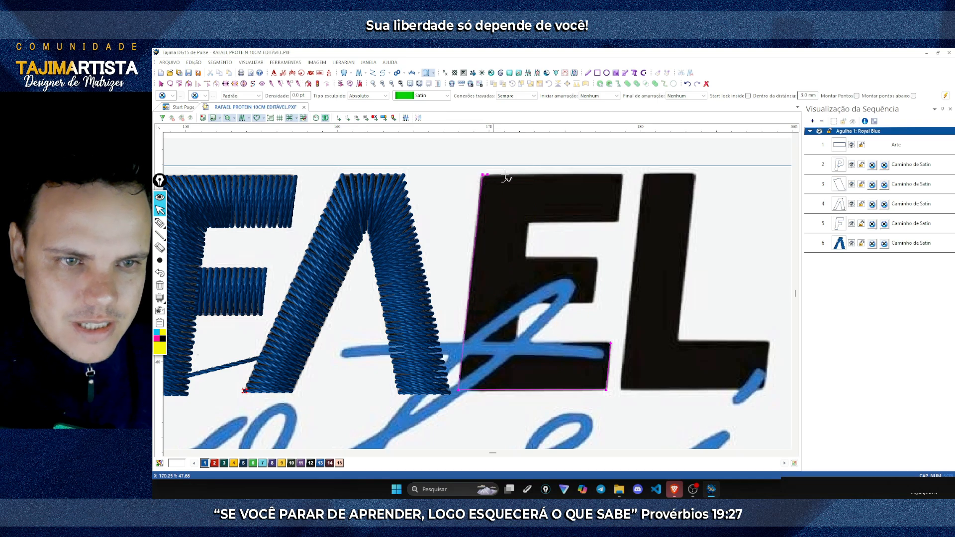
{"action": "left_click", "coordinate": [622, 175]}
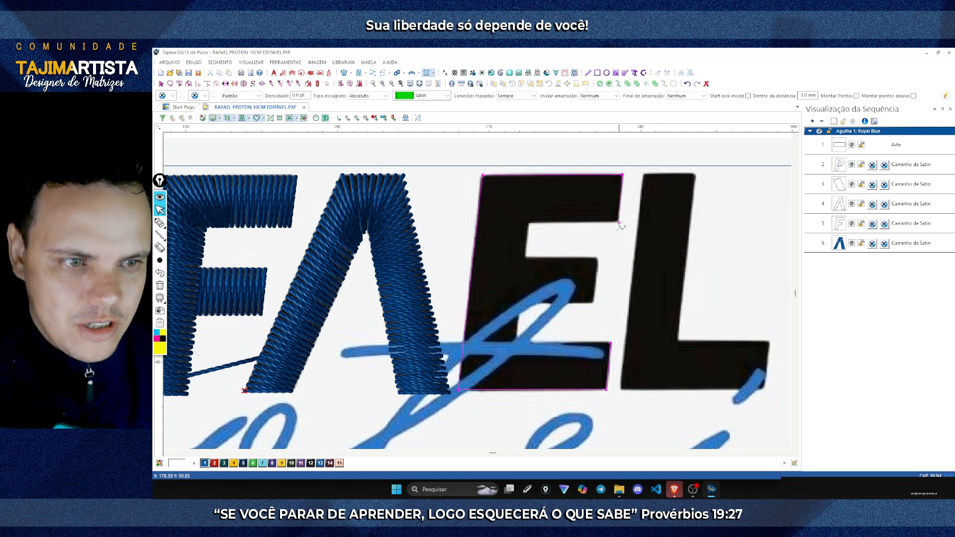
- Trace the E's inner contour around the top and middle arms back to the bottom arm's end, and close the satin outline
{"action": "left_click", "coordinate": [617, 222]}
{"action": "left_click", "coordinate": [528, 223]}
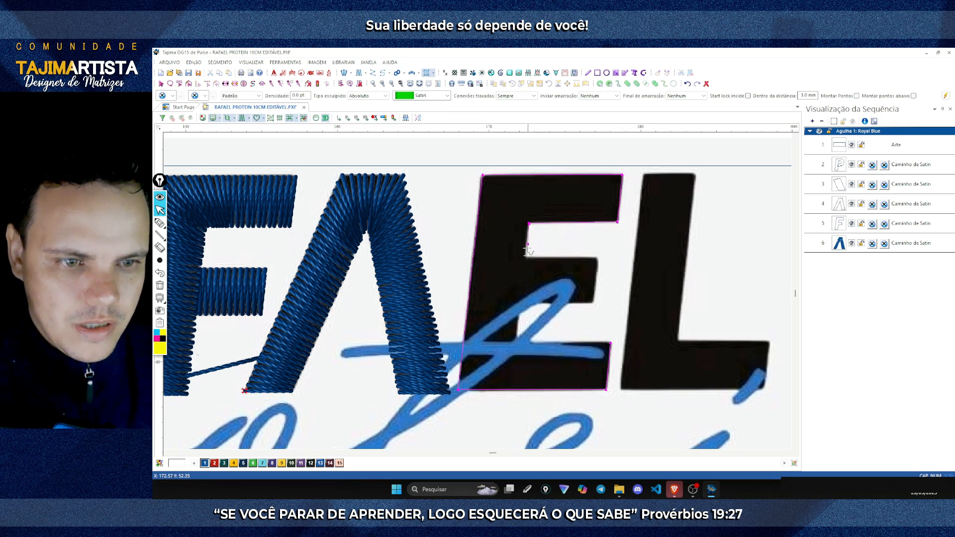
{"action": "left_click", "coordinate": [524, 257]}
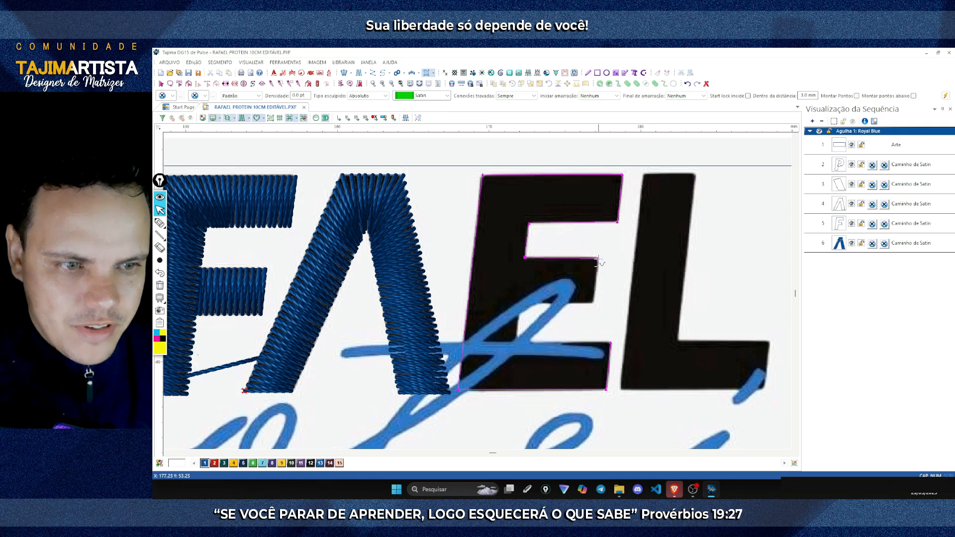
{"action": "left_click", "coordinate": [598, 258]}
{"action": "left_click", "coordinate": [593, 302]}
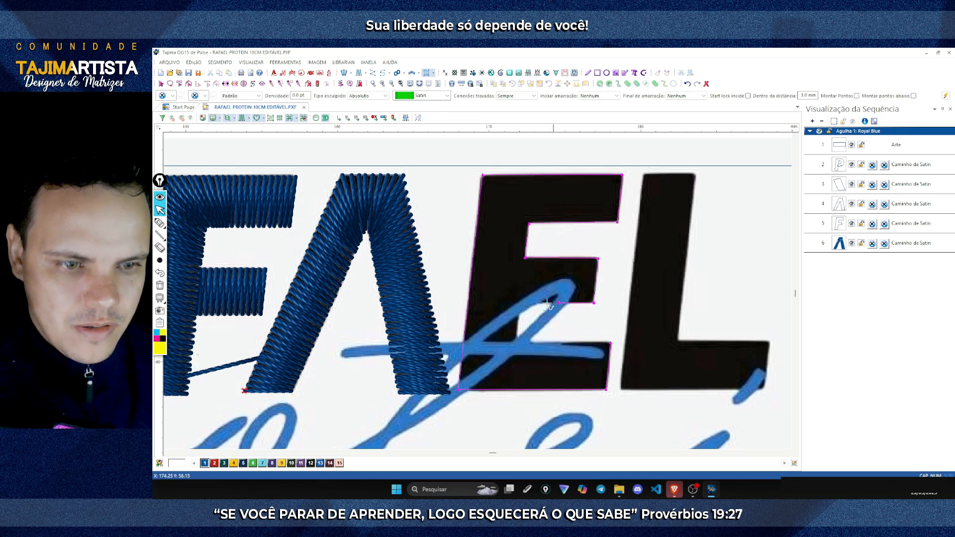
{"action": "left_click", "coordinate": [516, 343]}
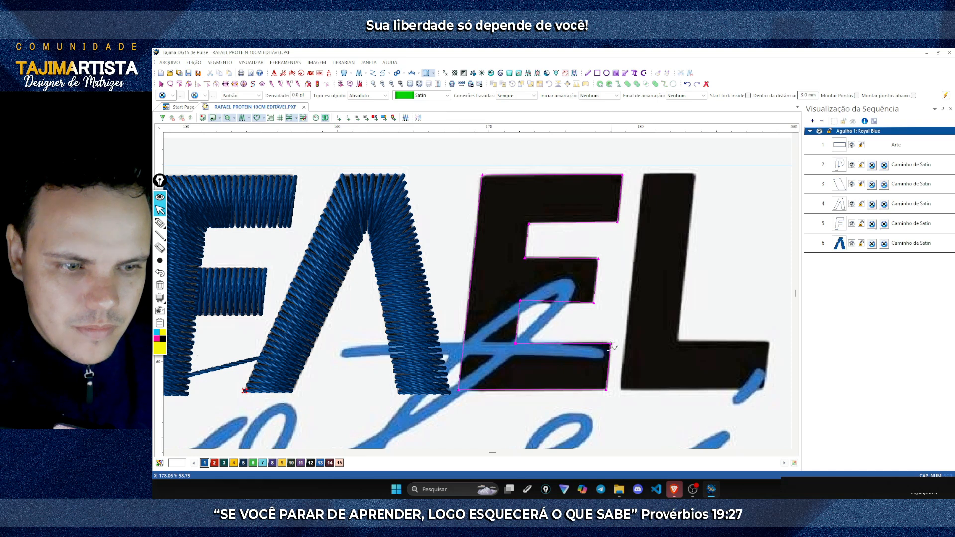
{"action": "left_click", "coordinate": [611, 343]}
{"action": "key", "text": "Return"}
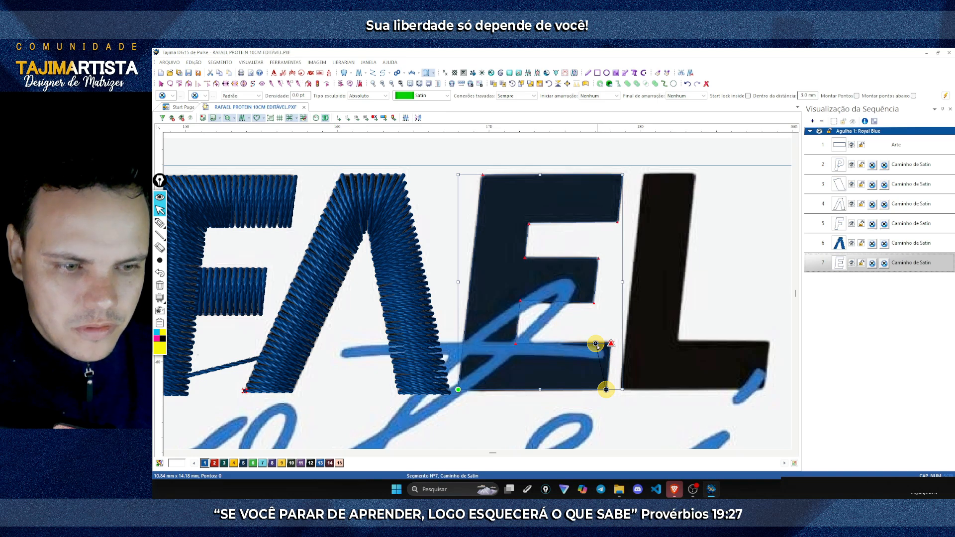
- Add stitch direction lines along the E's bottom arm, through its lower corner and across the lower stem
{"action": "left_click", "coordinate": [596, 345]}
{"action": "left_click_drag", "start_coordinate": [595, 222], "coordinate": [606, 390]}
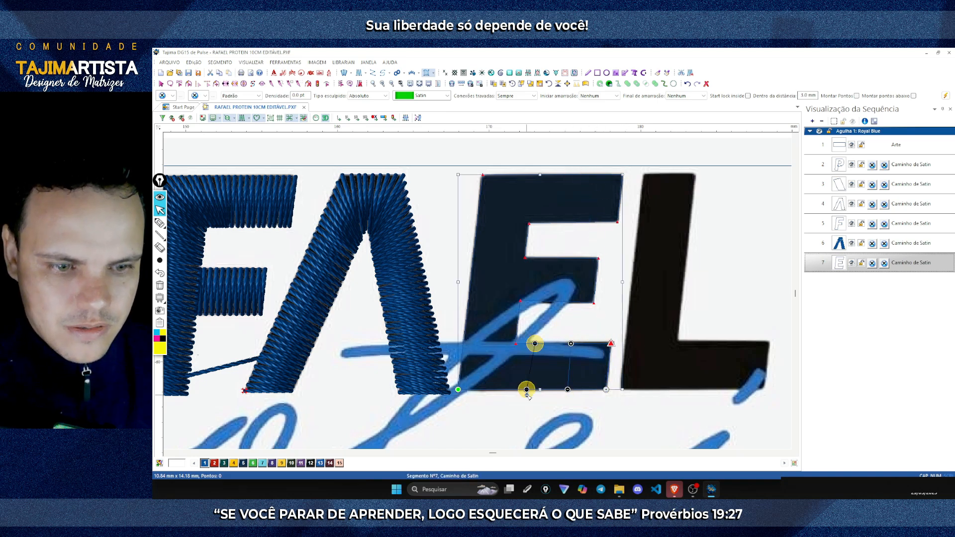
{"action": "left_click_drag", "start_coordinate": [481, 390], "coordinate": [458, 389]}
{"action": "left_click_drag", "start_coordinate": [466, 329], "coordinate": [501, 331]}
{"action": "left_click_drag", "start_coordinate": [468, 301], "coordinate": [508, 306]}
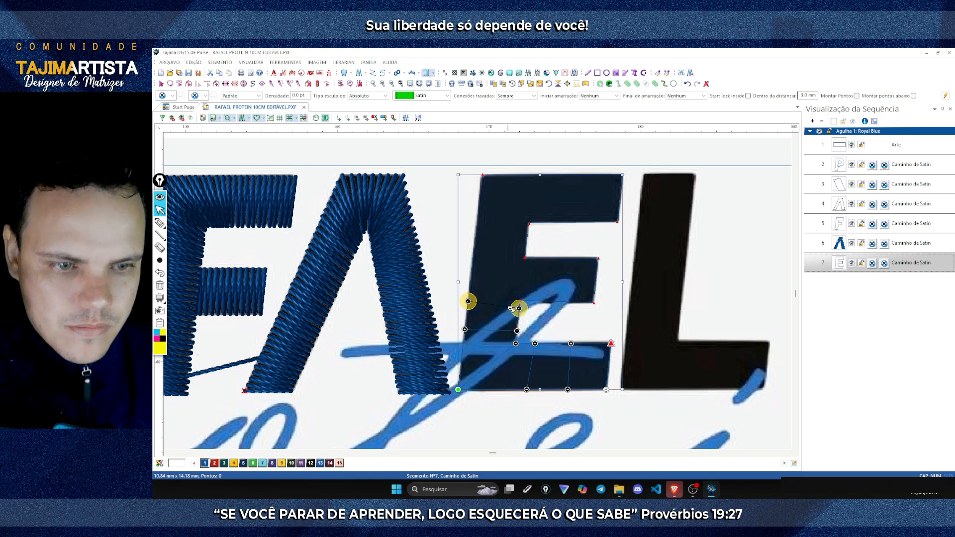
- Add stitch direction lines to the E's middle arm, upper stem, upper corner and top arm, and adjust the middle arm's inner line
{"action": "mouse_move", "coordinate": [584, 258]}
{"action": "left_mouse_down"}
{"action": "mouse_move", "coordinate": [604, 343]}
{"action": "mouse_move", "coordinate": [594, 343]}
{"action": "mouse_move", "coordinate": [599, 258]}
{"action": "mouse_move", "coordinate": [532, 301]}
{"action": "left_mouse_up"}
{"action": "mouse_move", "coordinate": [526, 244]}
{"action": "left_mouse_down"}
{"action": "mouse_move", "coordinate": [475, 241]}
{"action": "mouse_move", "coordinate": [527, 233]}
{"action": "left_mouse_up"}
{"action": "left_click_drag", "start_coordinate": [528, 224], "coordinate": [482, 175]}
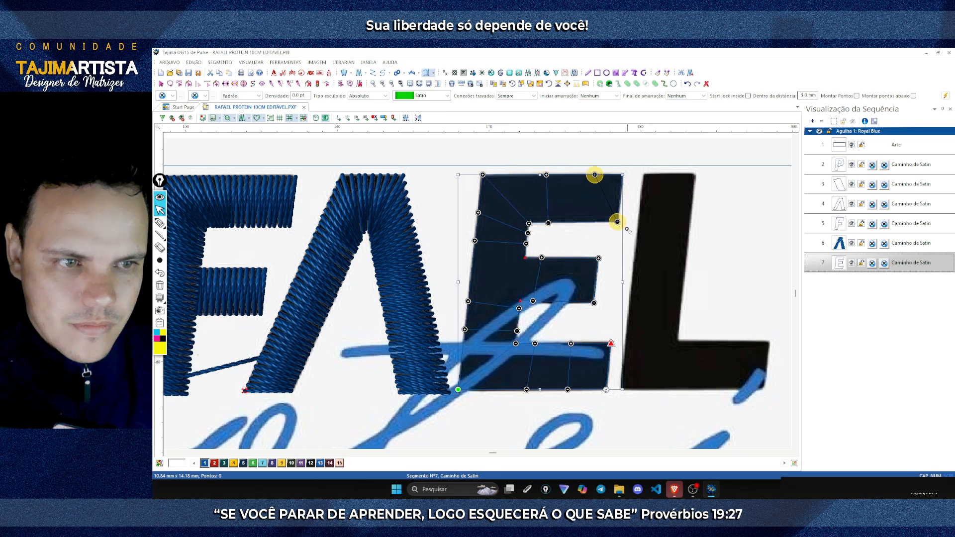
{"action": "left_click_drag", "start_coordinate": [617, 221], "coordinate": [622, 174]}
{"action": "left_click_drag", "start_coordinate": [548, 223], "coordinate": [546, 174]}
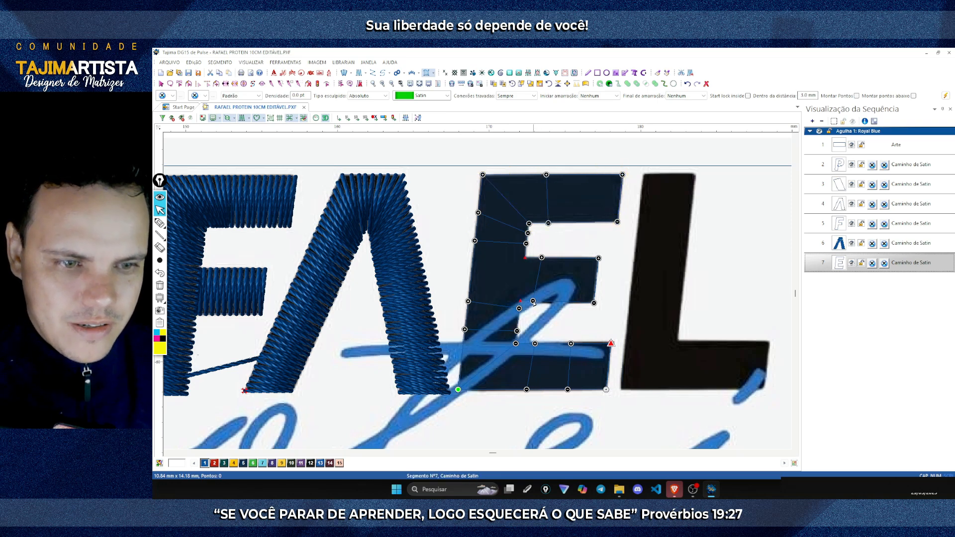
{"action": "left_click_drag", "start_coordinate": [532, 301], "coordinate": [539, 301]}
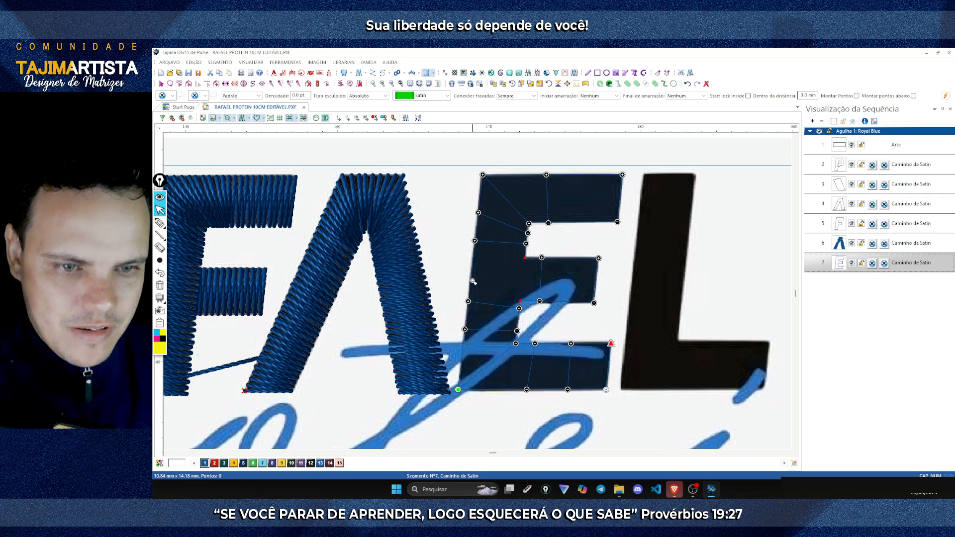
- Draw a slanted direction line across the E's stem and move both its ends to cross the outer half of the top arm
{"action": "left_click_drag", "start_coordinate": [470, 279], "coordinate": [526, 253]}
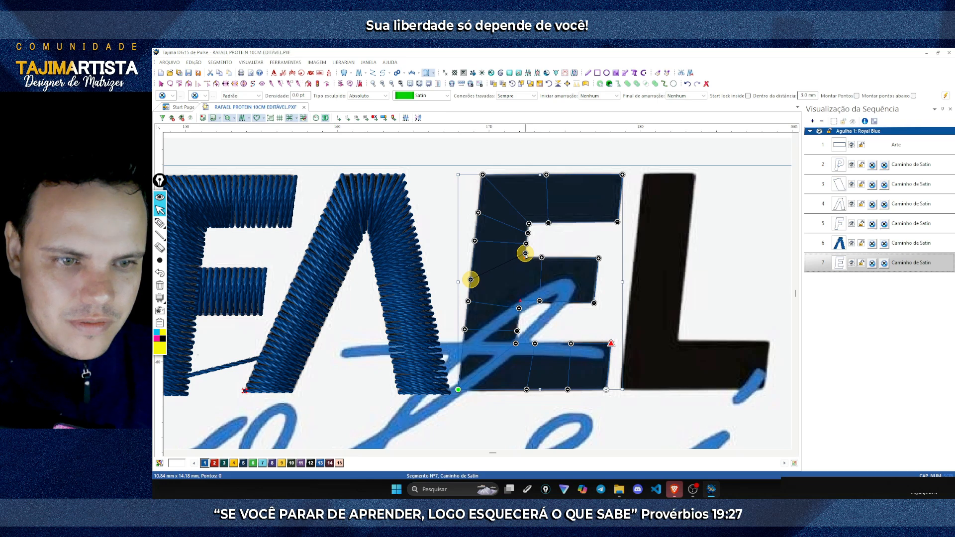
{"action": "left_click_drag", "start_coordinate": [471, 280], "coordinate": [580, 175]}
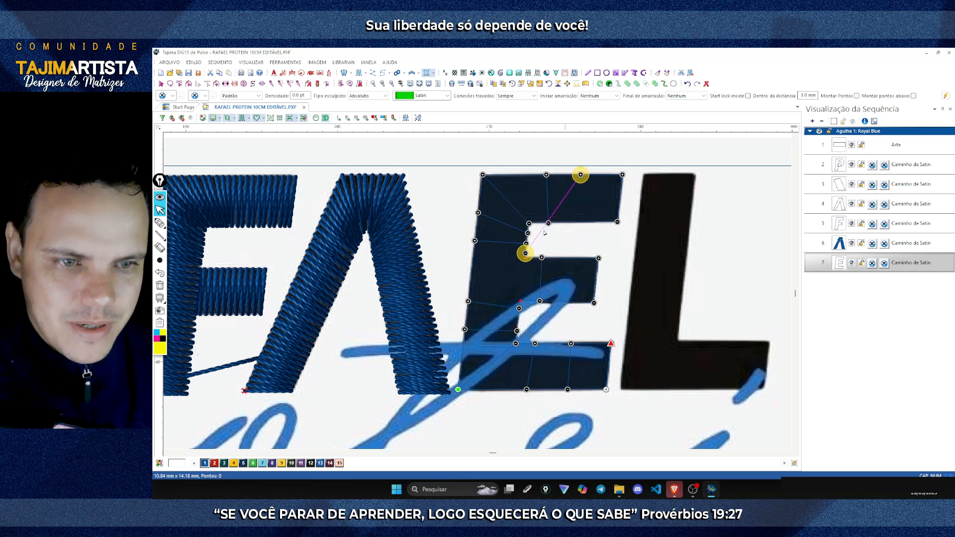
{"action": "left_click_drag", "start_coordinate": [526, 253], "coordinate": [583, 222]}
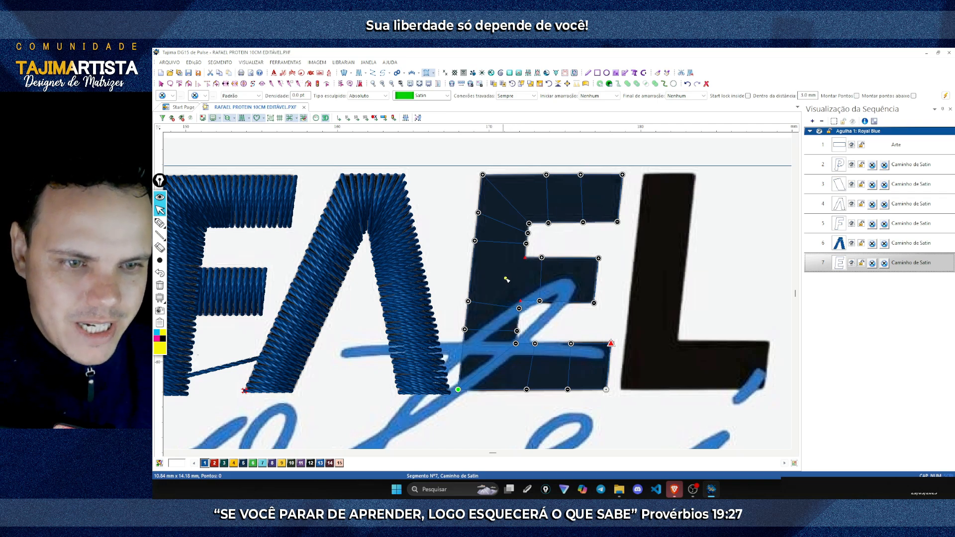
- Add a dividing line across the base of the E's middle arm at the stem, and generate the letter's satin stitches
{"action": "left_click", "coordinate": [524, 259]}
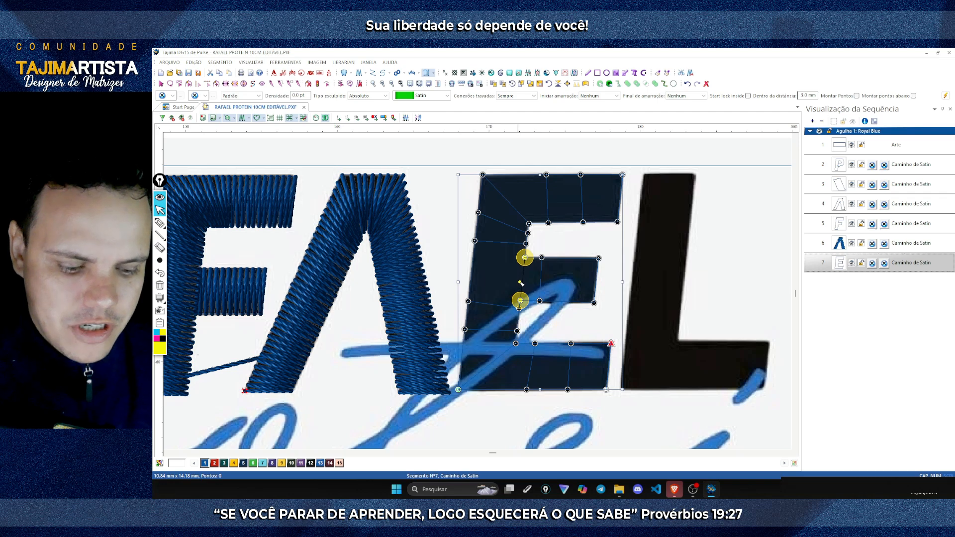
{"action": "left_click", "coordinate": [521, 283]}
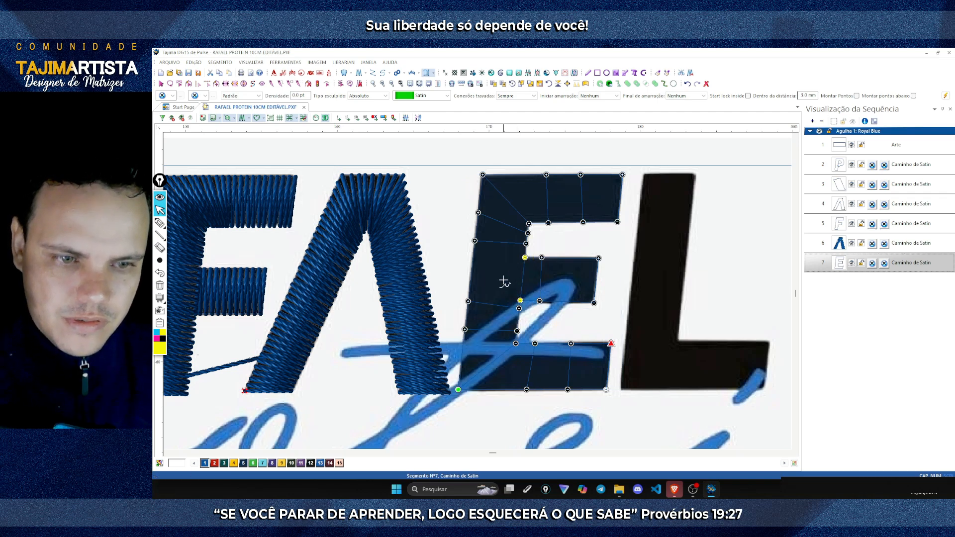
{"action": "key", "text": "Return"}
{"action": "key", "text": "Escape"}
- Trace the letter L of the logo corner by corner as a closed satin path
{"action": "scroll", "coordinate": [518, 267], "scroll_direction": "right", "scroll_amount": 3}
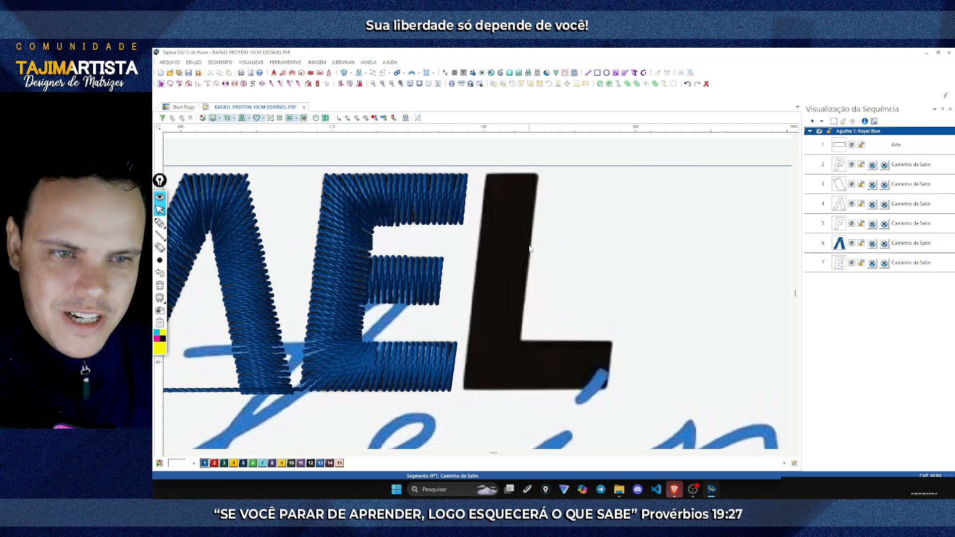
{"action": "left_click", "coordinate": [427, 73]}
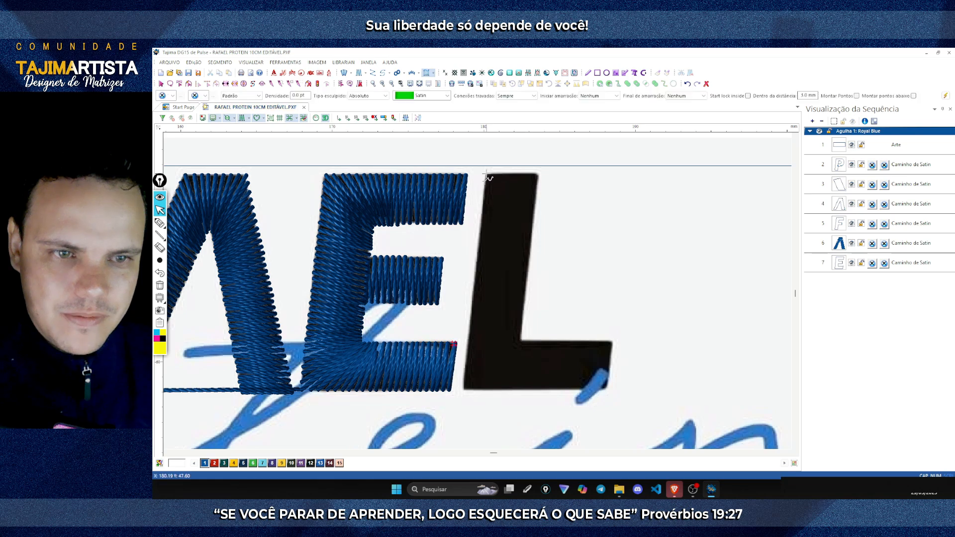
{"action": "left_click", "coordinate": [486, 174]}
{"action": "left_click", "coordinate": [537, 174]}
{"action": "left_click", "coordinate": [521, 341]}
{"action": "left_click", "coordinate": [564, 342]}
{"action": "left_click", "coordinate": [611, 341]}
{"action": "left_click", "coordinate": [607, 389]}
{"action": "left_click", "coordinate": [463, 389]}
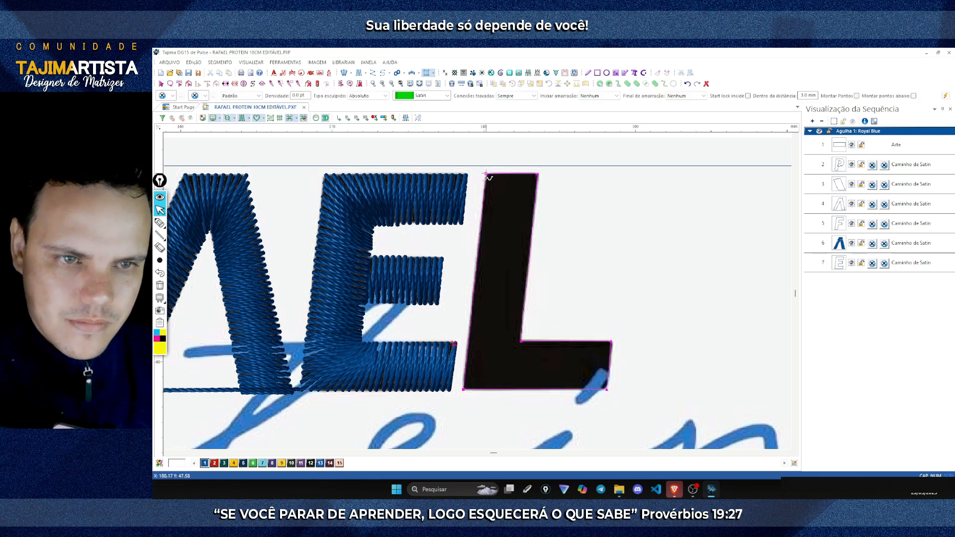
{"action": "left_click", "coordinate": [486, 174]}
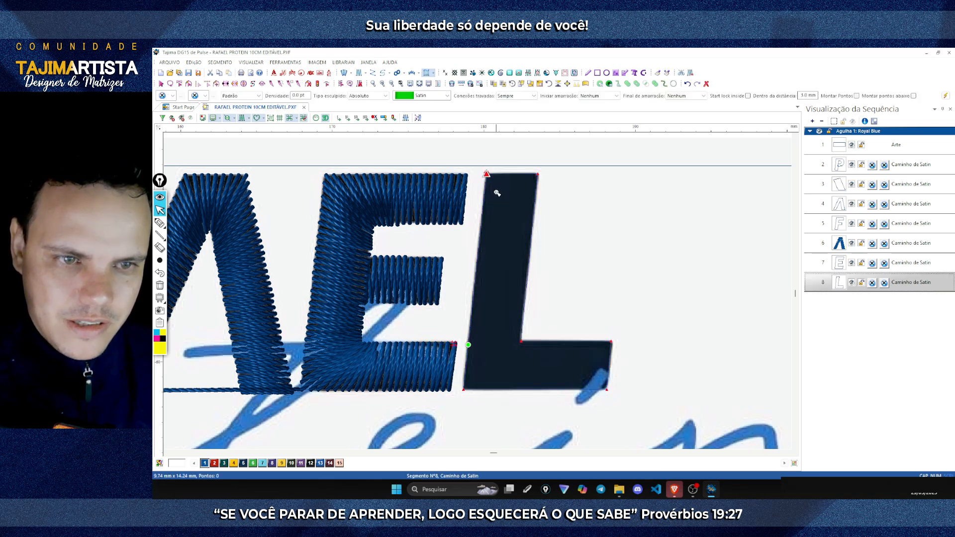
- Add stitch direction lines down the L's stem, fanned through its corner and along its foot, and generate the satin stitches
{"action": "left_click_drag", "start_coordinate": [484, 196], "coordinate": [555, 164]}
{"action": "left_click_drag", "start_coordinate": [496, 201], "coordinate": [524, 341]}
{"action": "left_click_drag", "start_coordinate": [464, 389], "coordinate": [537, 393]}
{"action": "left_click_drag", "start_coordinate": [586, 337], "coordinate": [578, 387]}
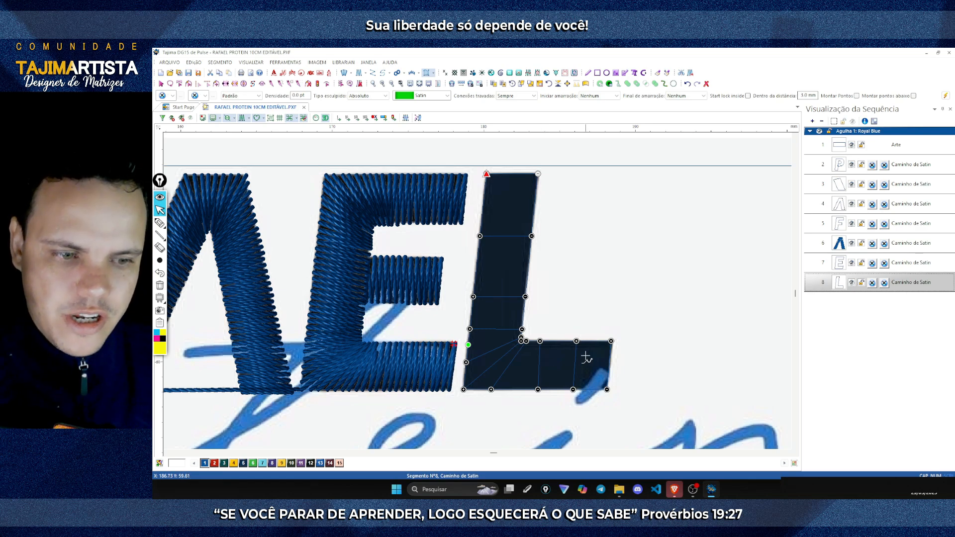
{"action": "key", "text": "Return"}
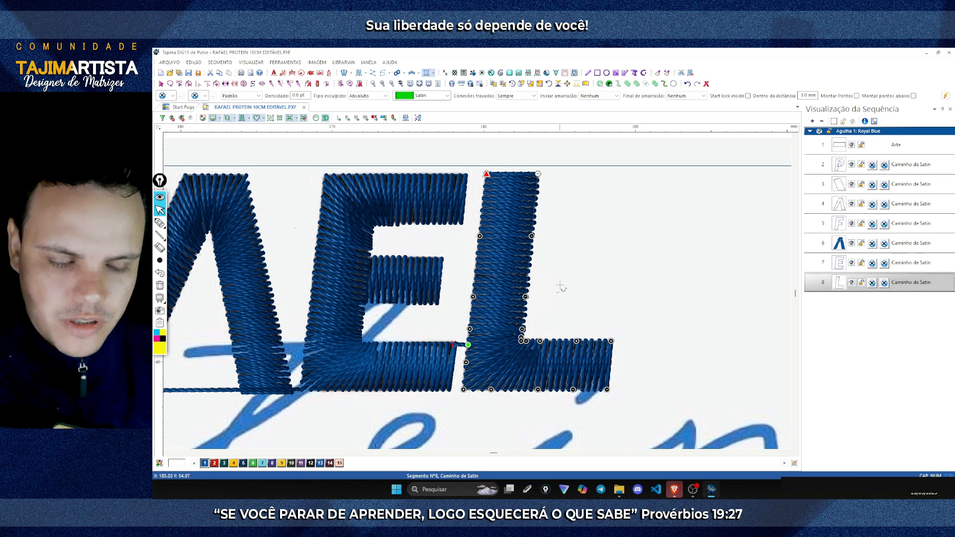
- Select all the stitched letters of RAFAEL and assign them to needle 12, Jet Black
{"action": "scroll", "coordinate": [620, 284], "scroll_direction": "down", "scroll_amount": 2}
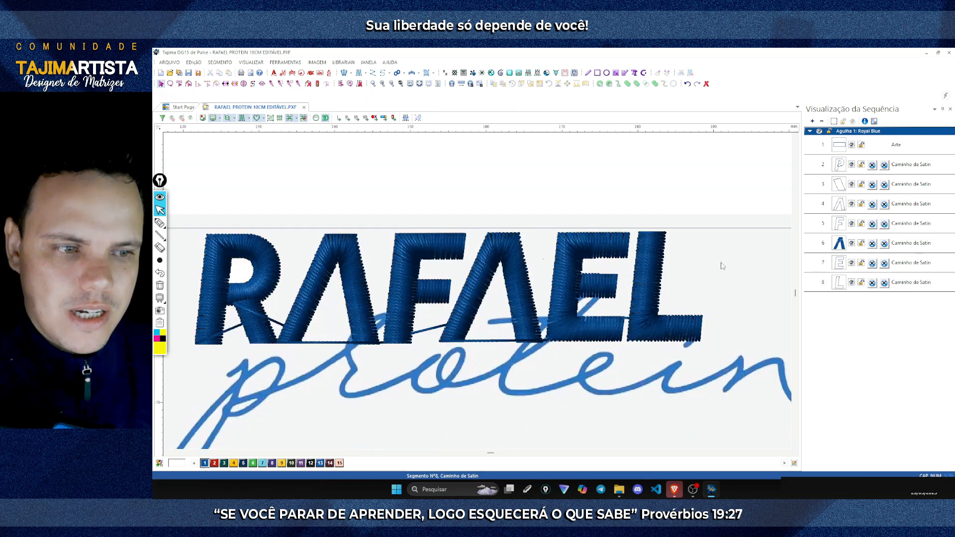
{"action": "left_click_drag", "start_coordinate": [758, 247], "coordinate": [198, 352]}
{"action": "left_click", "coordinate": [311, 463]}
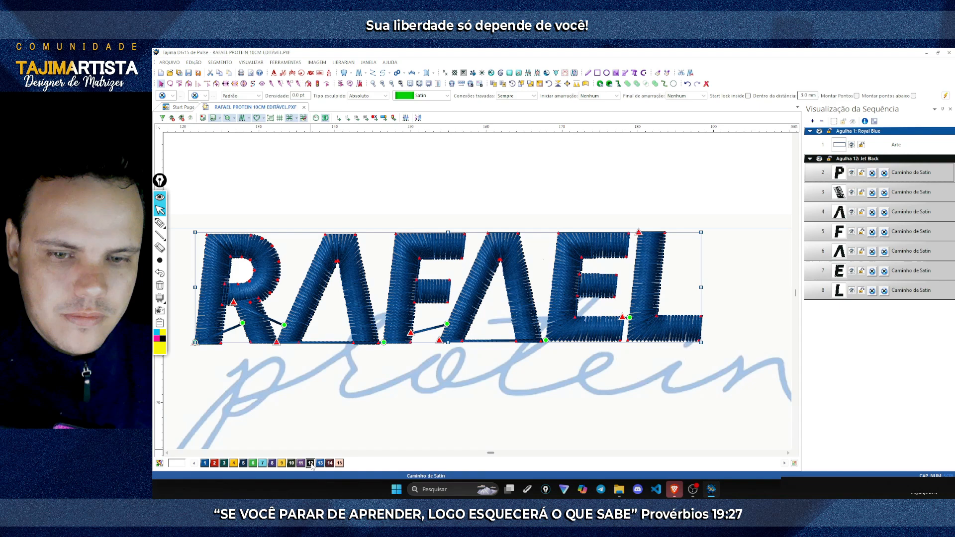
{"action": "left_click", "coordinate": [420, 397]}
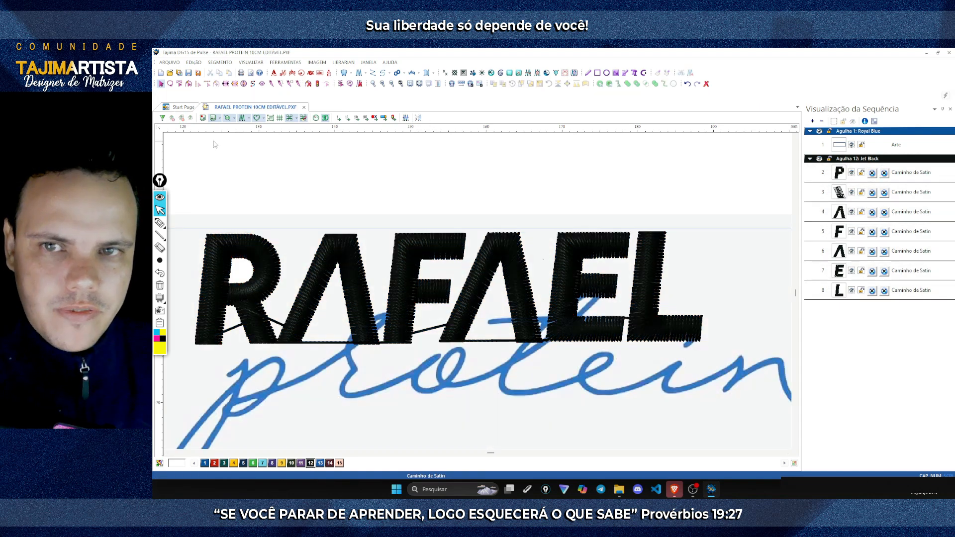
- Save the embroidery design
{"action": "left_click", "coordinate": [169, 62]}
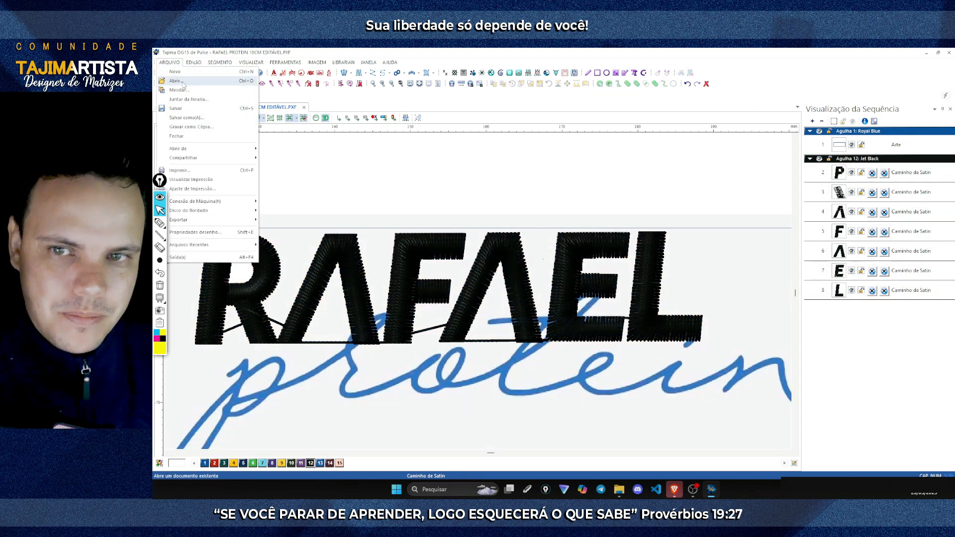
{"action": "left_click", "coordinate": [170, 62]}
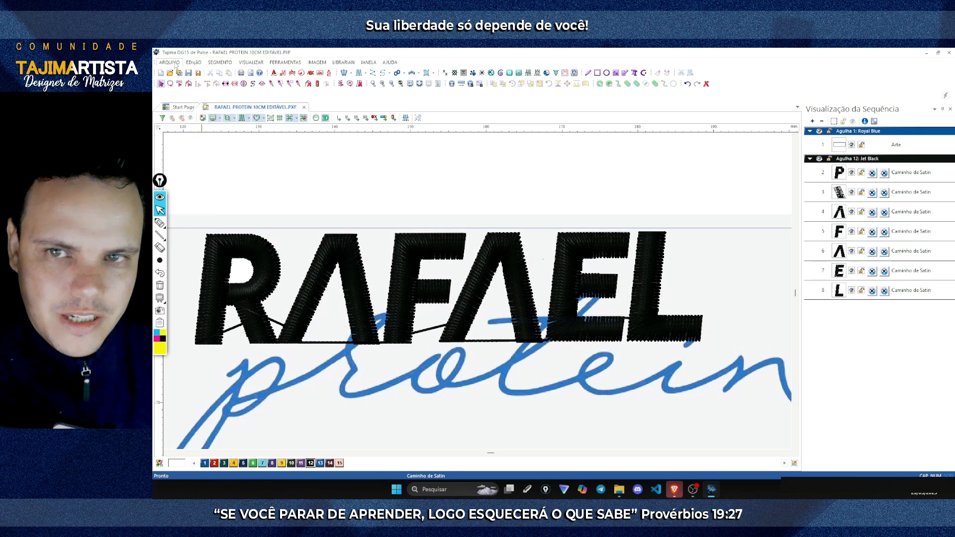
{"action": "left_click", "coordinate": [170, 63]}
{"action": "left_click", "coordinate": [186, 109]}
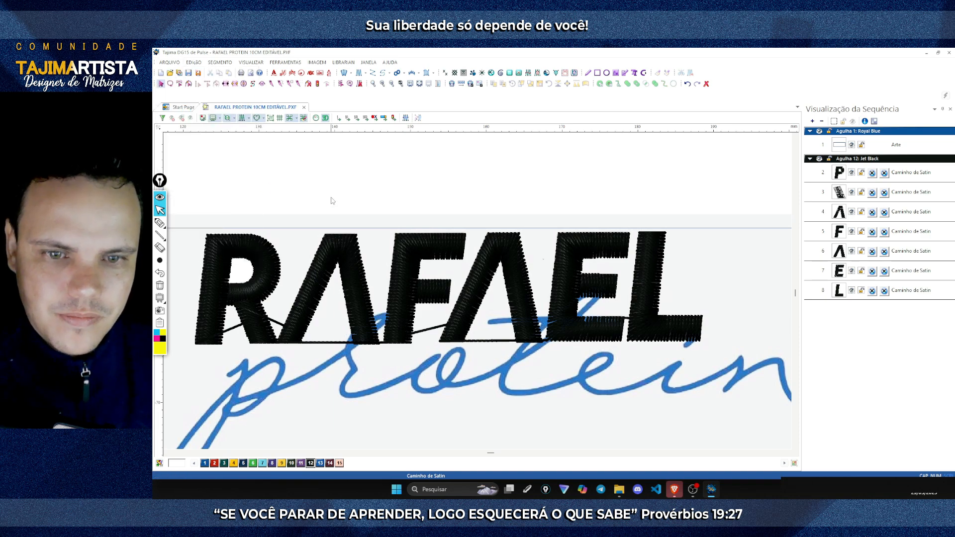
- Bring the protein script into view and hide the stitches to expose the logo artwork beneath the letters
{"action": "key", "text": "Left"}
{"action": "key", "text": "Down"}
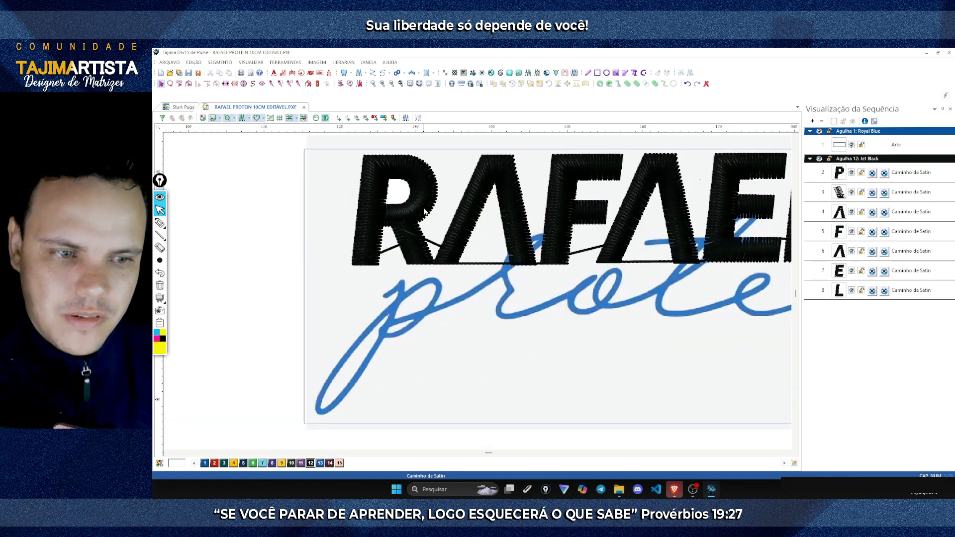
{"action": "key", "text": "Right"}
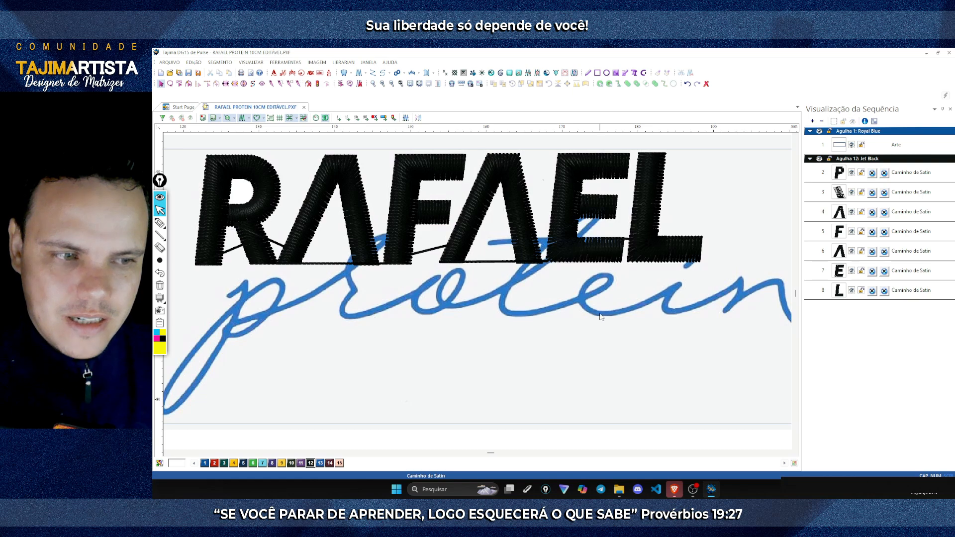
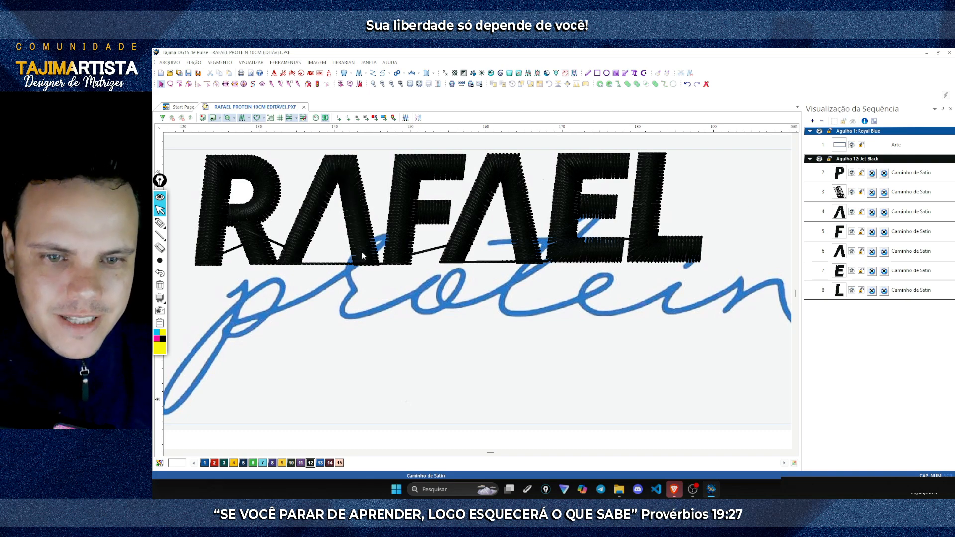
{"action": "left_click", "coordinate": [240, 118]}
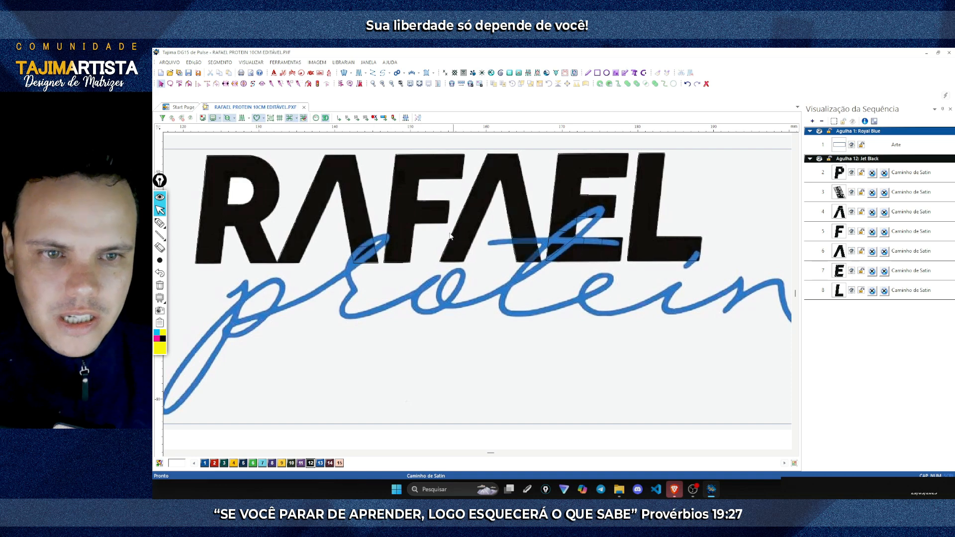
- Turn the stitch display back on, collapse the Needle 12 Jet Black group, and hide all its segments
{"action": "left_click", "coordinate": [240, 118]}
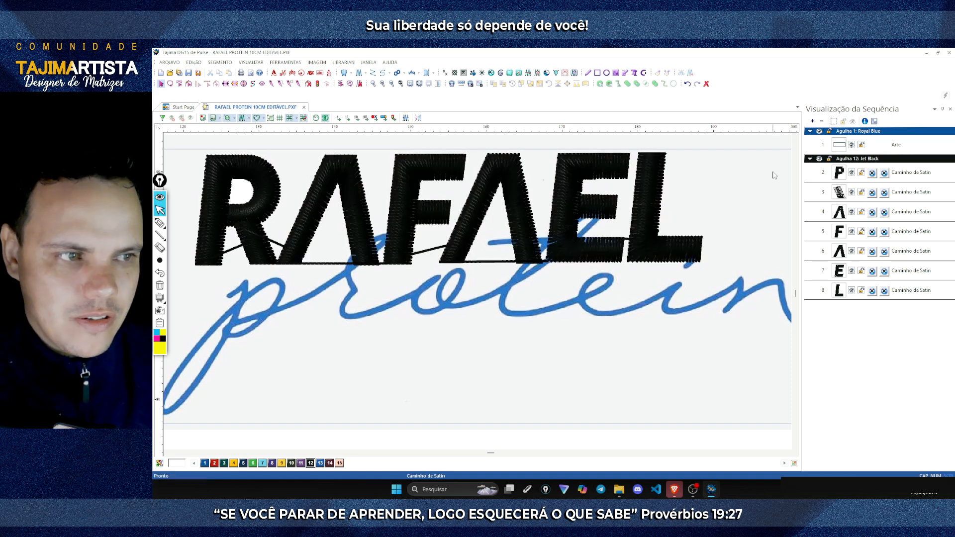
{"action": "left_click", "coordinate": [812, 159]}
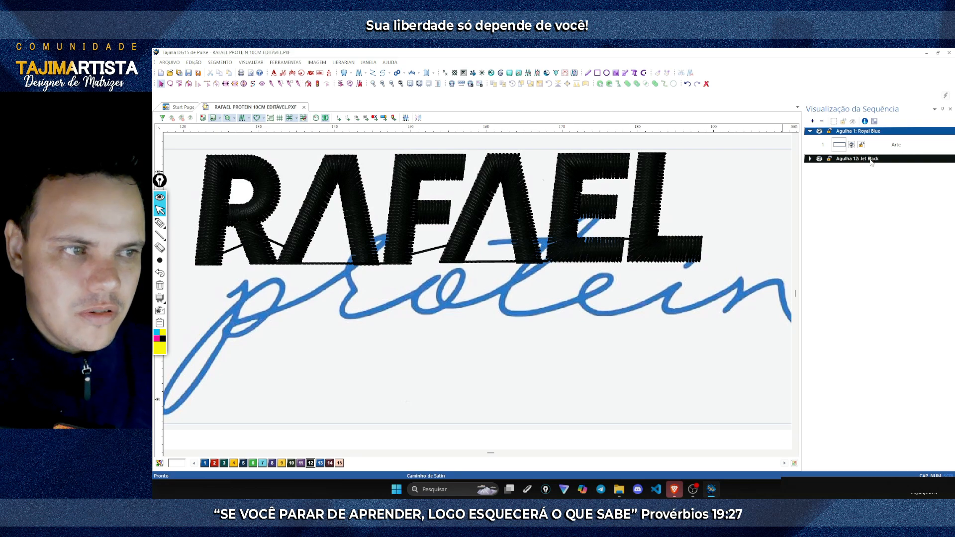
{"action": "left_click", "coordinate": [859, 159]}
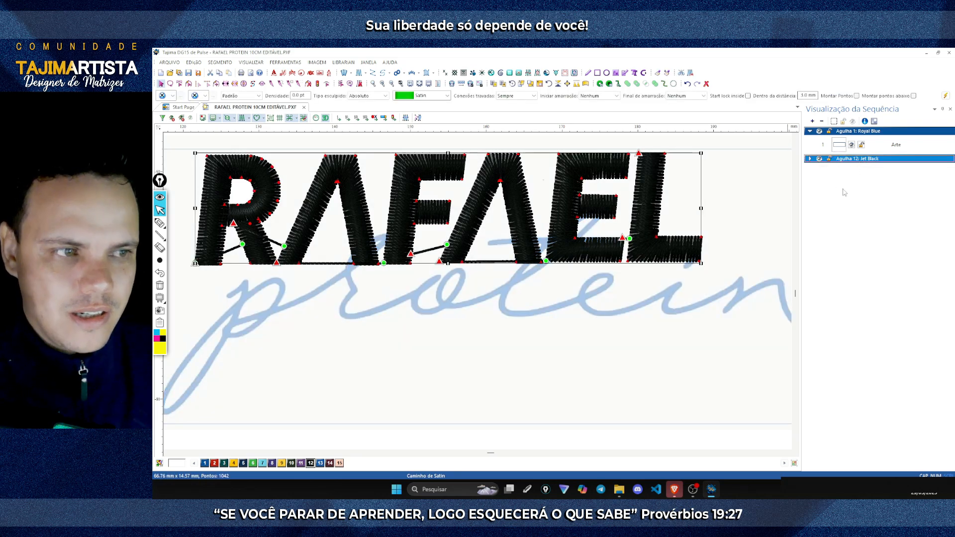
{"action": "left_click", "coordinate": [819, 159]}
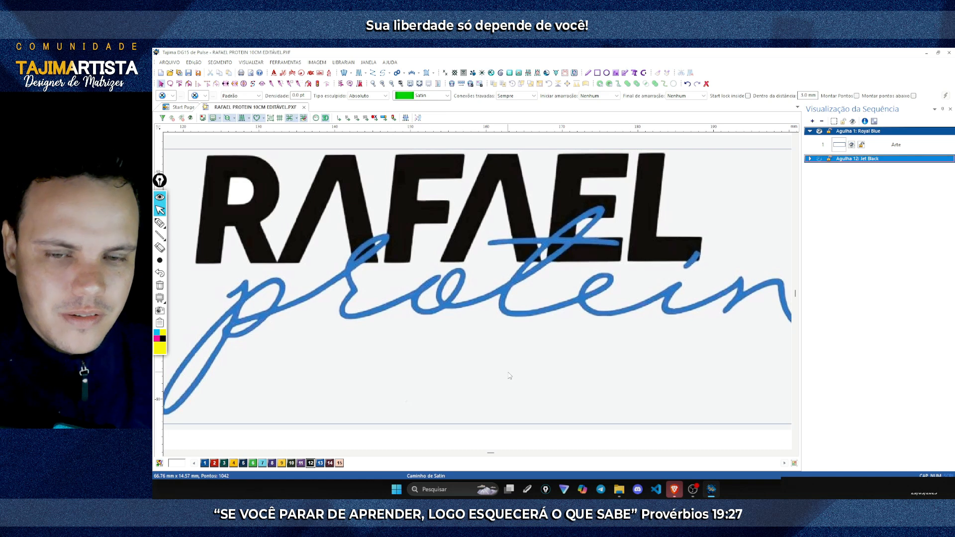
{"action": "left_click", "coordinate": [535, 355]}
- Examine the thin strokes of the protein script up close, especially the p and its long descender loop
{"action": "key", "text": "Left"}
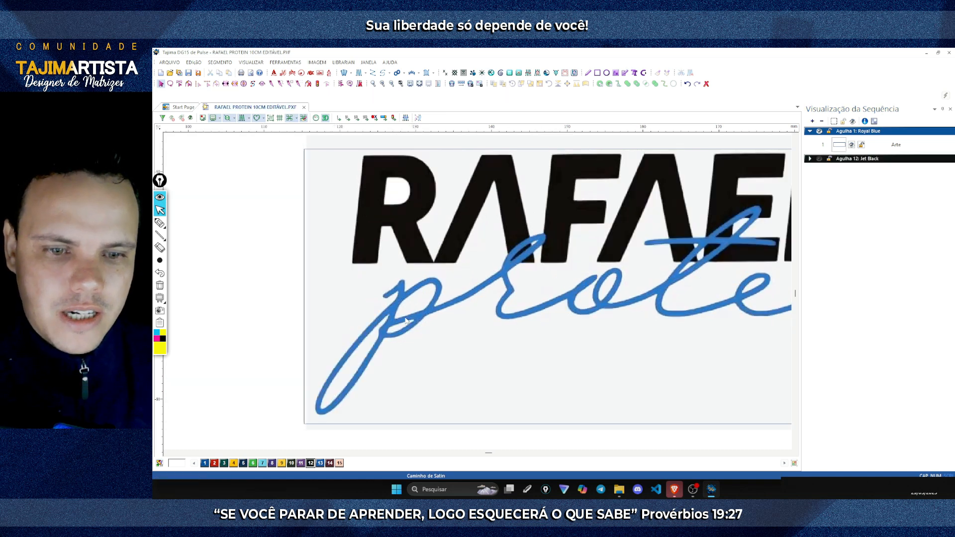
{"action": "left_click", "coordinate": [382, 83]}
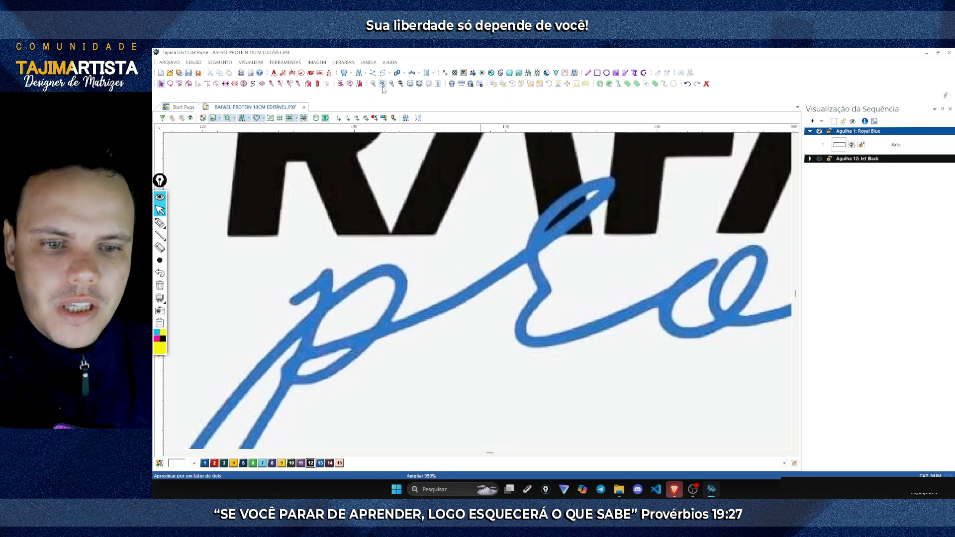
{"action": "scroll", "coordinate": [397, 237], "scroll_direction": "down", "scroll_amount": 2}
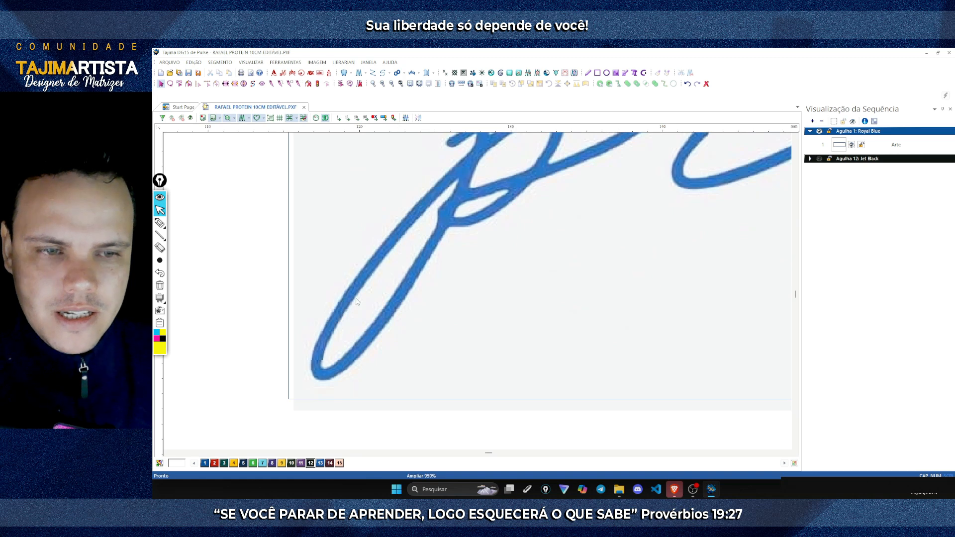
{"action": "key", "text": "Right"}
{"action": "key", "text": "Up"}
{"action": "left_click", "coordinate": [391, 83]}
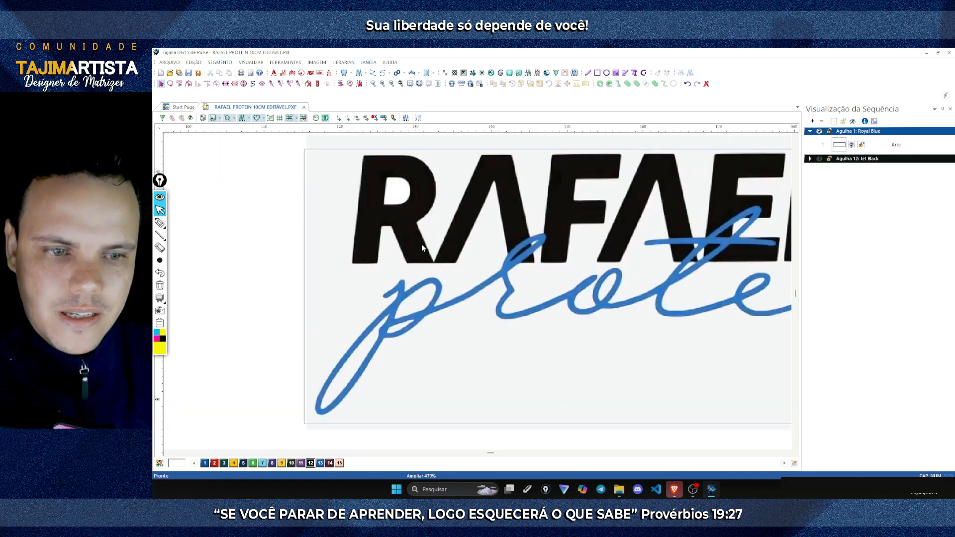
{"action": "key", "text": "Right"}
{"action": "key", "text": "Right"}
{"action": "key", "text": "Left"}
{"action": "key", "text": "Left"}
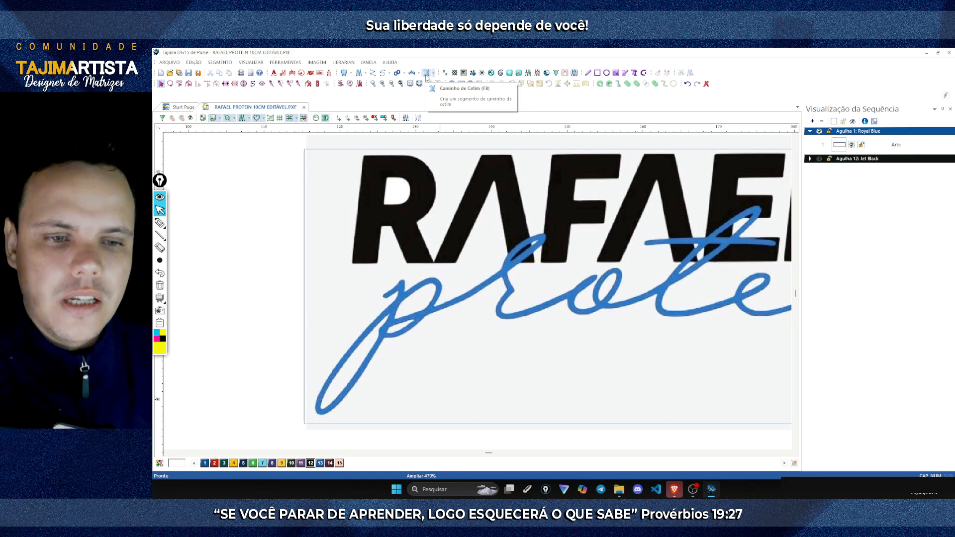
{"action": "left_click", "coordinate": [382, 84]}
{"action": "key", "text": "Left"}
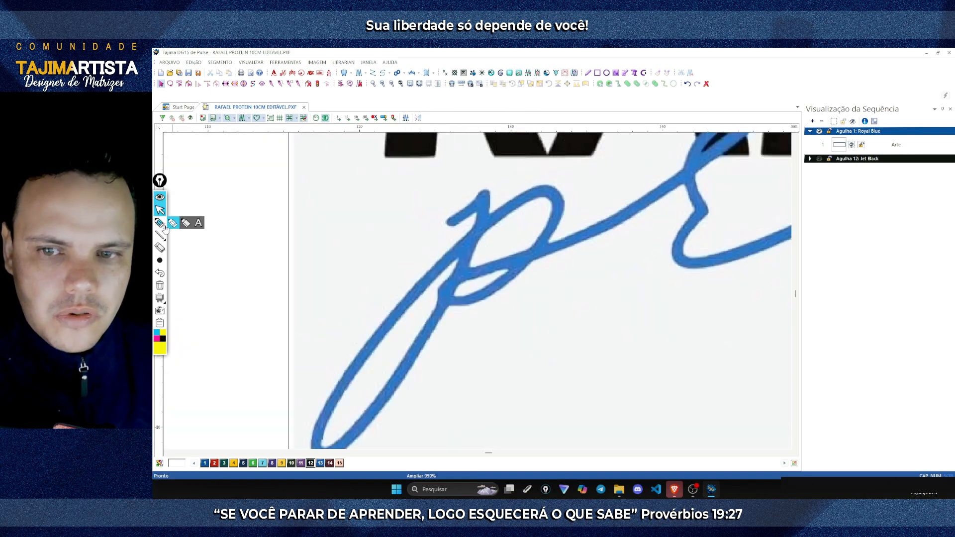
- Mark both edges of the p's descender stroke in magenta with the annotation pen, and clear the marks after reviewing the script
{"action": "left_click", "coordinate": [162, 225]}
{"action": "left_click_drag", "start_coordinate": [437, 265], "coordinate": [383, 320]}
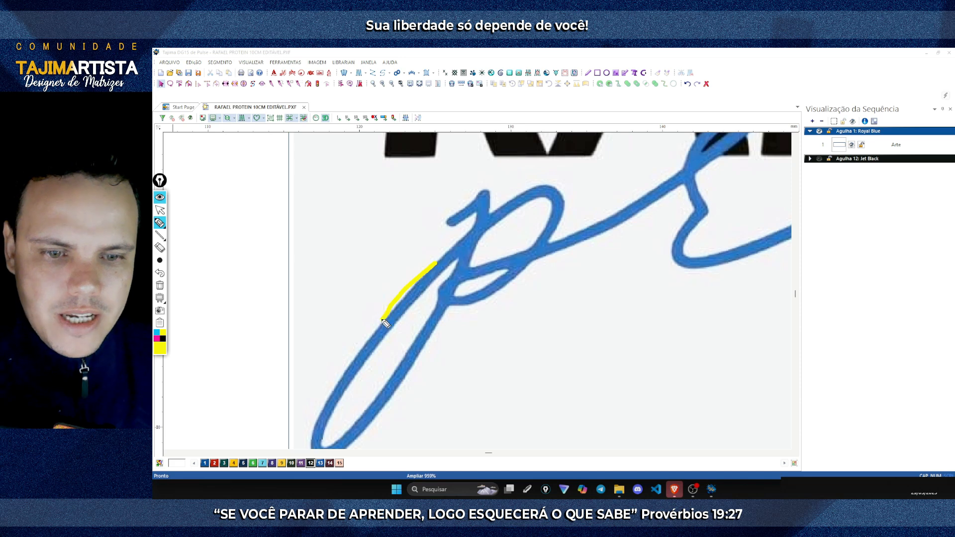
{"action": "left_click", "coordinate": [160, 286]}
{"action": "mouse_move", "coordinate": [439, 258]}
{"action": "left_mouse_down"}
{"action": "mouse_move", "coordinate": [394, 307]}
{"action": "mouse_move", "coordinate": [434, 278]}
{"action": "mouse_move", "coordinate": [399, 321]}
{"action": "left_mouse_up"}
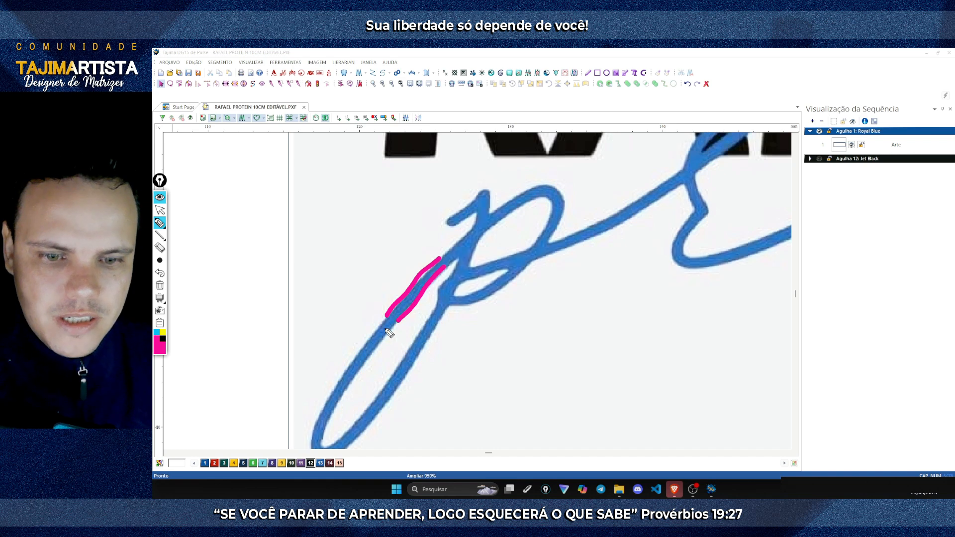
{"action": "left_click", "coordinate": [160, 209]}
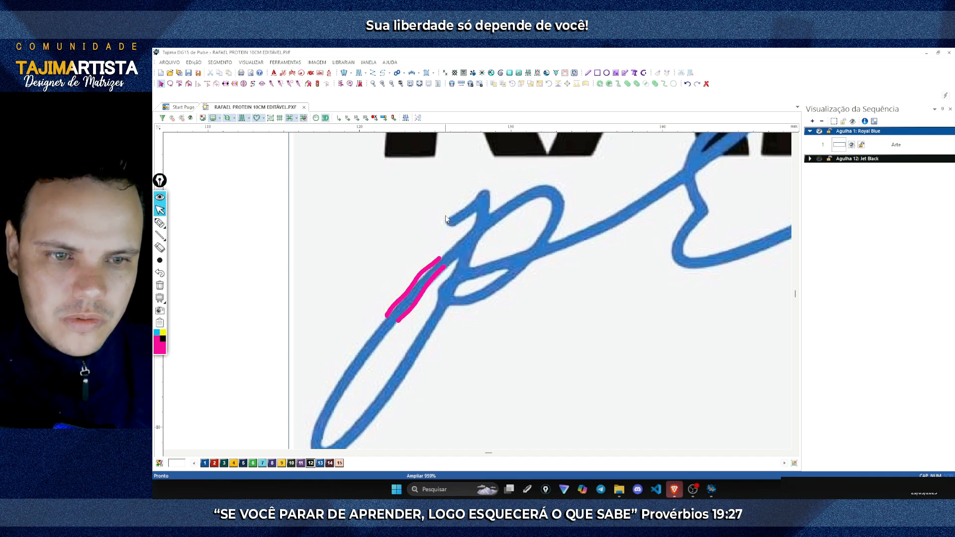
{"action": "scroll", "coordinate": [446, 232], "scroll_direction": "right", "scroll_amount": 3}
{"action": "scroll", "coordinate": [443, 286], "scroll_direction": "up", "scroll_amount": 2}
{"action": "scroll", "coordinate": [443, 286], "scroll_direction": "right", "scroll_amount": 3}
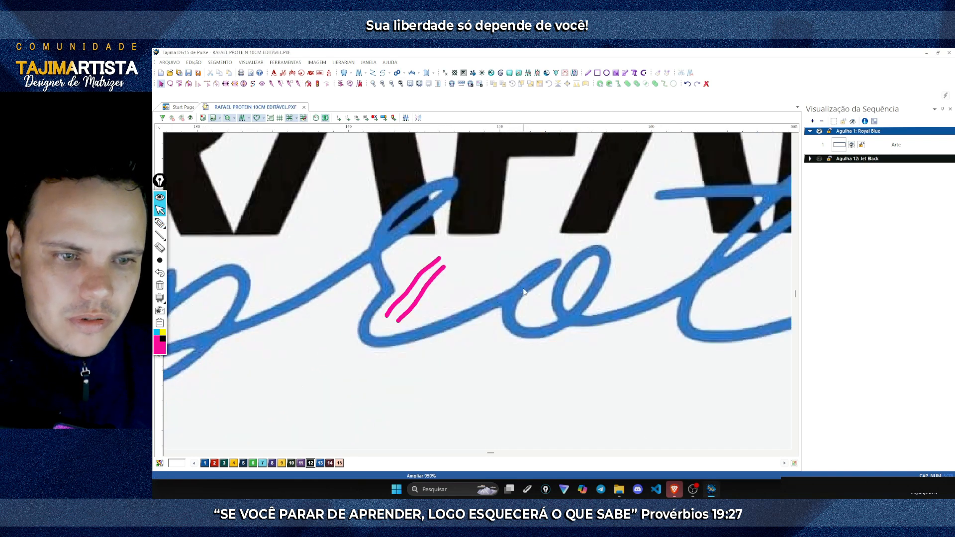
{"action": "scroll", "coordinate": [574, 306], "scroll_direction": "right", "scroll_amount": 9}
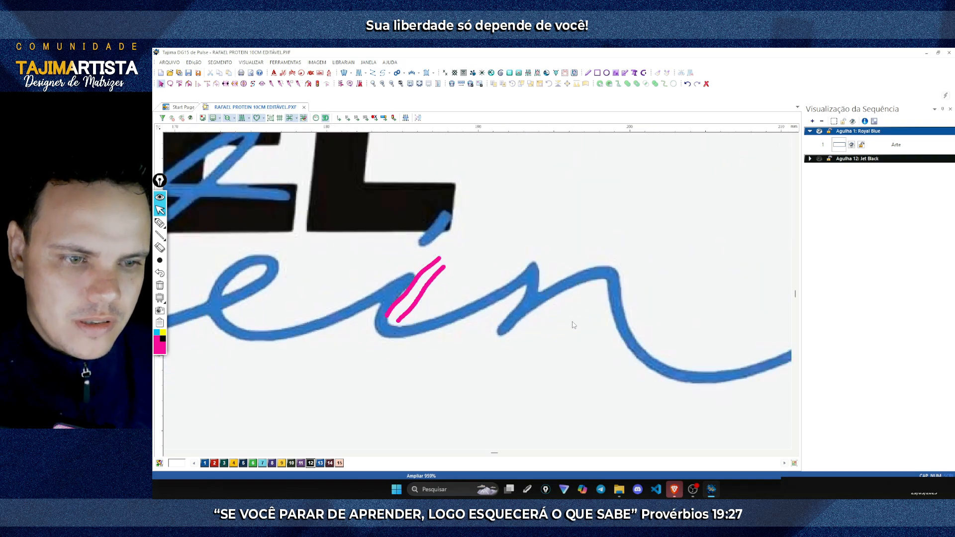
{"action": "scroll", "coordinate": [540, 243], "scroll_direction": "left", "scroll_amount": 2}
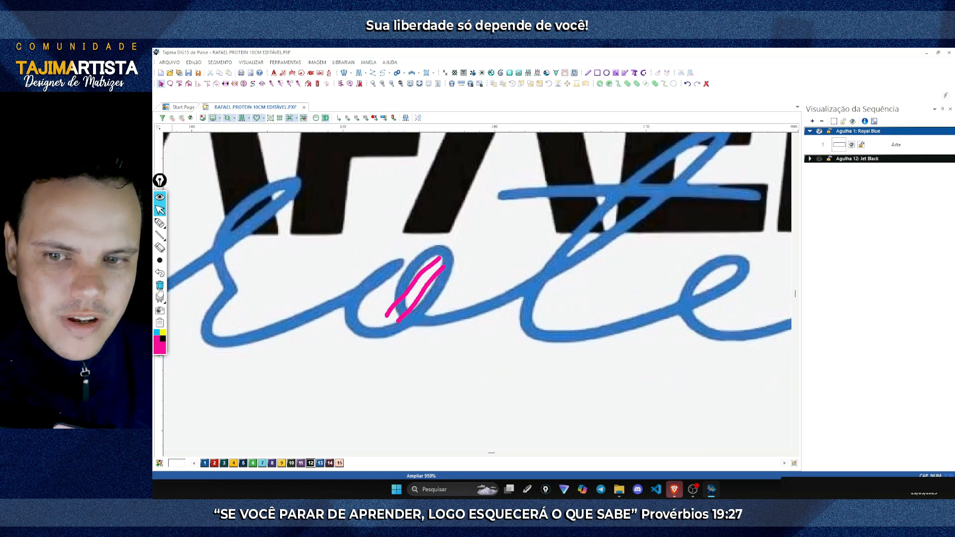
{"action": "left_click", "coordinate": [159, 285]}
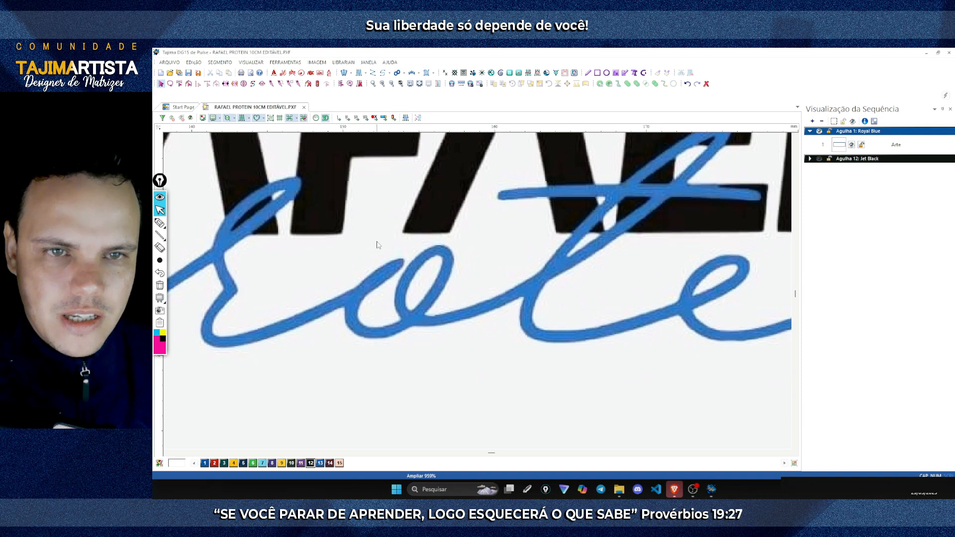
- Draw a vertical Steil test line about 5.6 mm long and 2.0 mm wide in the empty area beside the script's p
{"action": "scroll", "coordinate": [375, 241], "scroll_direction": "left", "scroll_amount": 1}
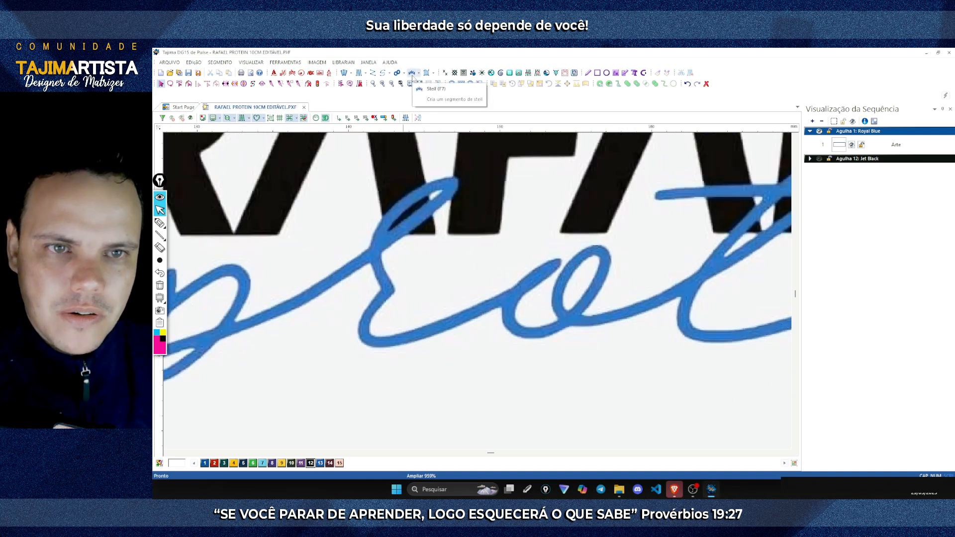
{"action": "scroll", "coordinate": [301, 241], "scroll_direction": "left", "scroll_amount": 1}
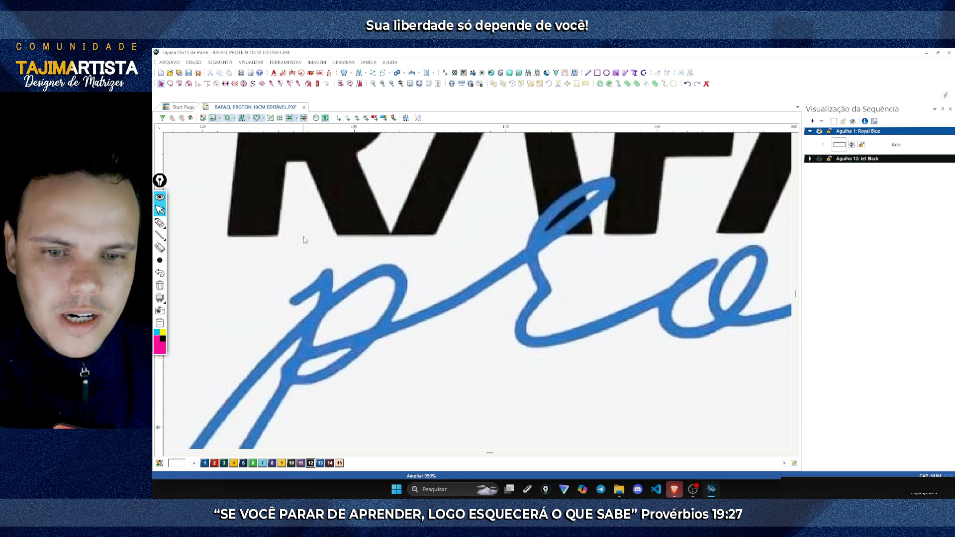
{"action": "scroll", "coordinate": [447, 219], "scroll_direction": "down", "scroll_amount": 1}
{"action": "scroll", "coordinate": [448, 219], "scroll_direction": "left", "scroll_amount": 1}
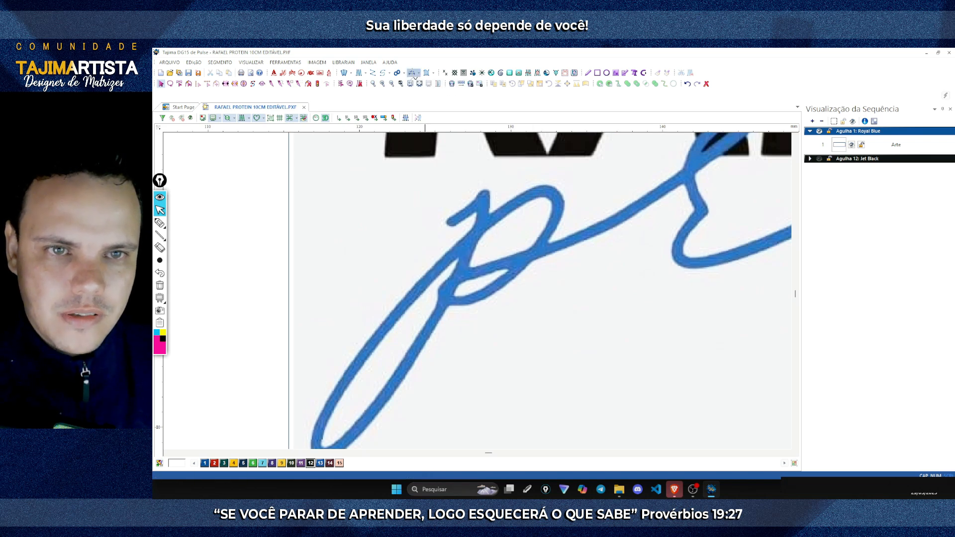
{"action": "left_click", "coordinate": [415, 73]}
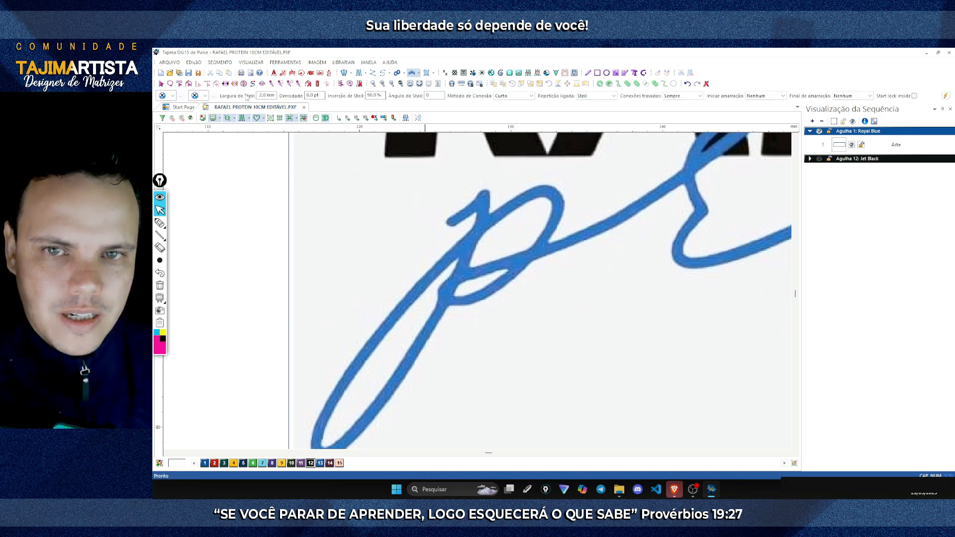
{"action": "left_click", "coordinate": [346, 152]}
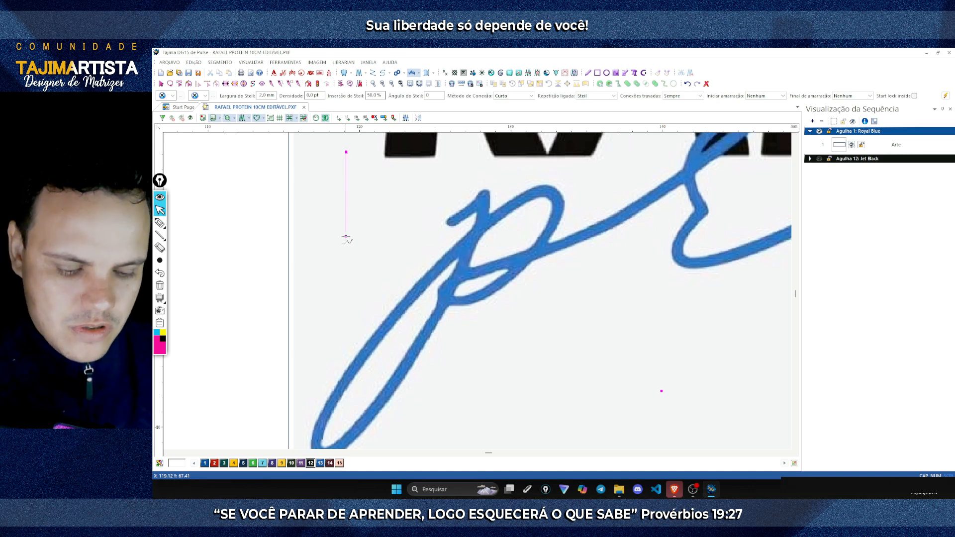
{"action": "left_click", "coordinate": [346, 237]}
{"action": "key", "text": "Return"}
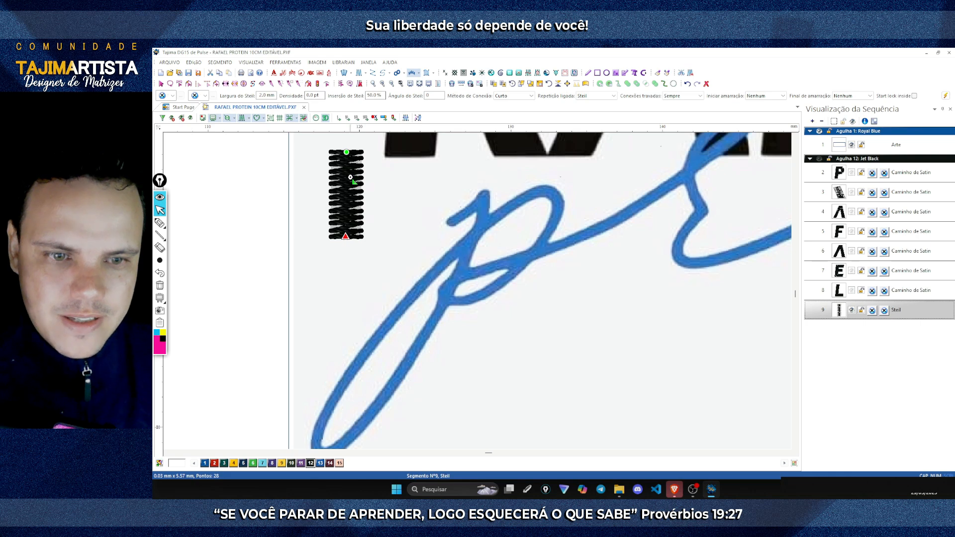
{"action": "key", "text": "Escape"}
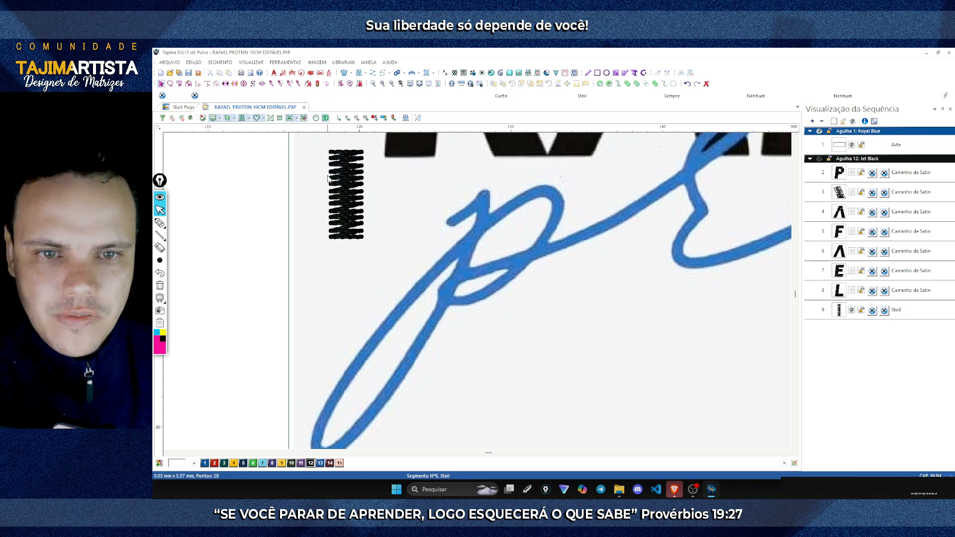
- Inspect the test line against the script's stroke, restart the Steil tool and set its width to 1 mm
{"action": "left_click", "coordinate": [334, 173]}
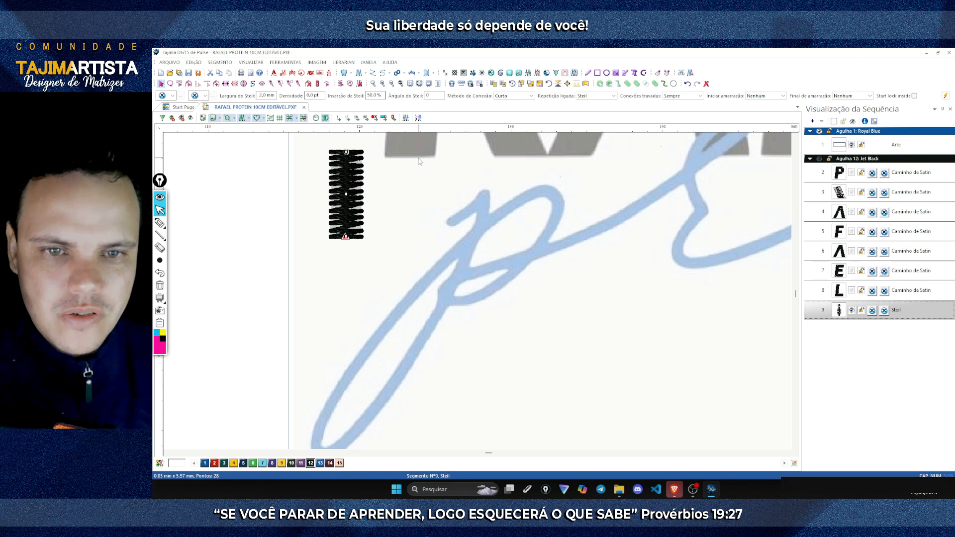
{"action": "scroll", "coordinate": [420, 161], "scroll_direction": "up", "scroll_amount": 2}
{"action": "scroll", "coordinate": [531, 308], "scroll_direction": "down", "scroll_amount": 2}
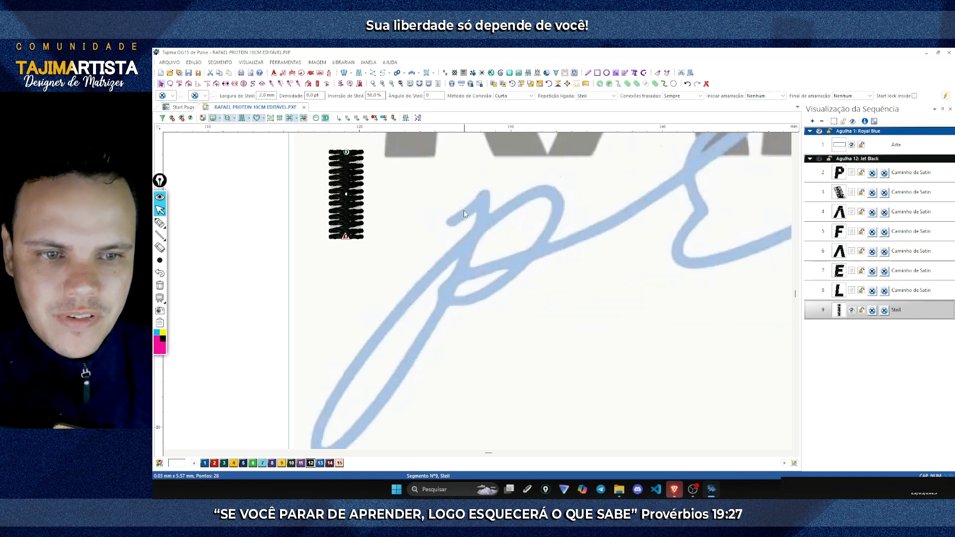
{"action": "scroll", "coordinate": [460, 237], "scroll_direction": "up", "scroll_amount": 2}
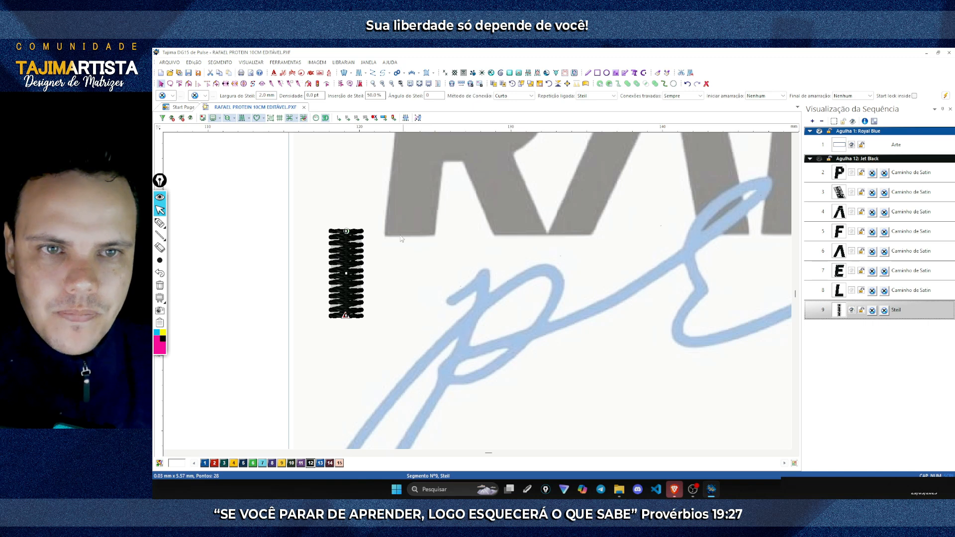
{"action": "left_click", "coordinate": [413, 74]}
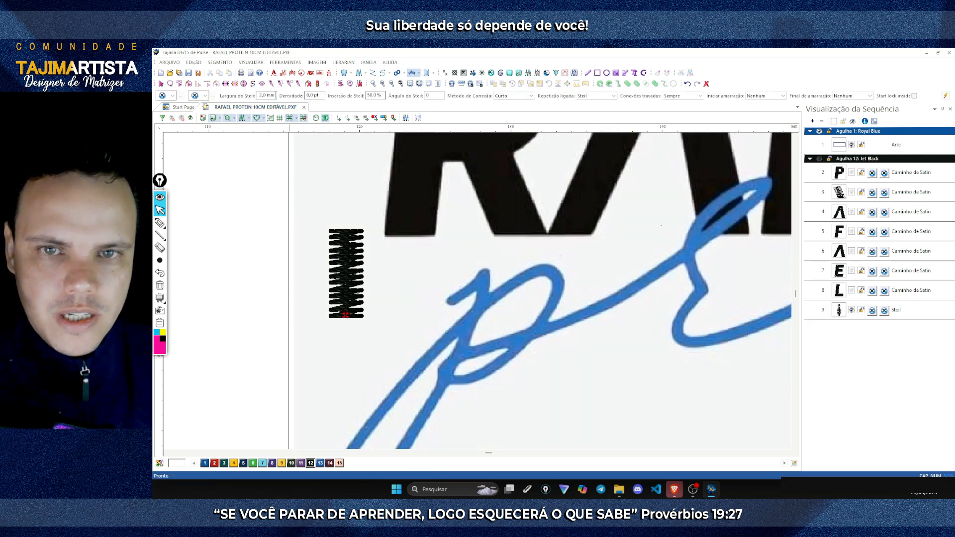
{"action": "left_click", "coordinate": [275, 95]}
{"action": "type", "text": "1"}
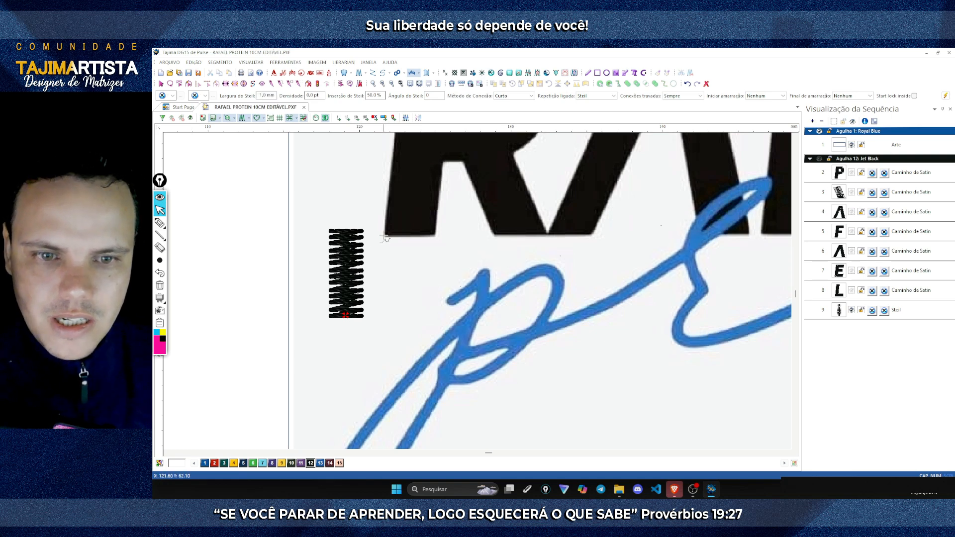
- Draw a second vertical Steil test line about 5.3 mm long beside the first, and delete both test lines
{"action": "left_click", "coordinate": [386, 231]}
{"action": "left_click", "coordinate": [387, 312]}
{"action": "key", "text": "Return"}
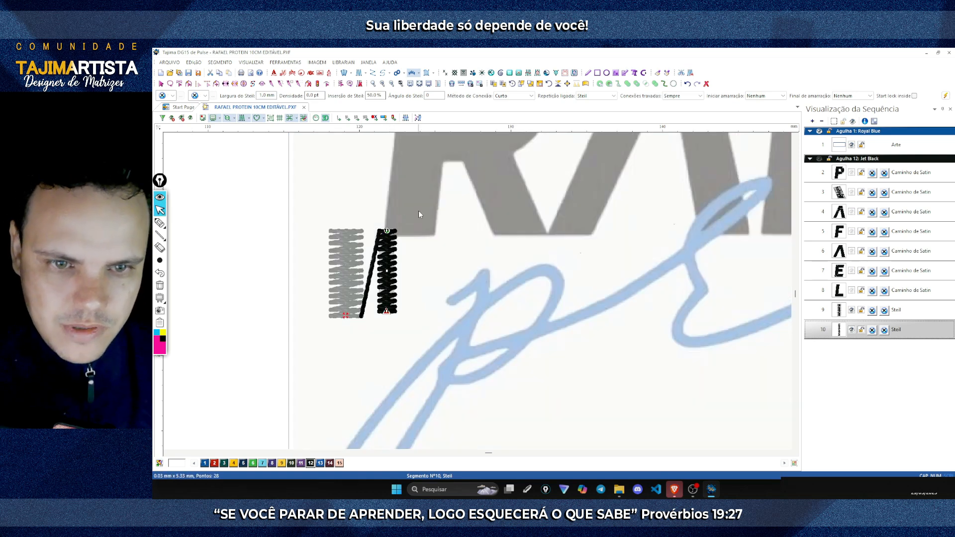
{"action": "left_click_drag", "start_coordinate": [425, 207], "coordinate": [341, 258]}
{"action": "key", "text": "Delete"}
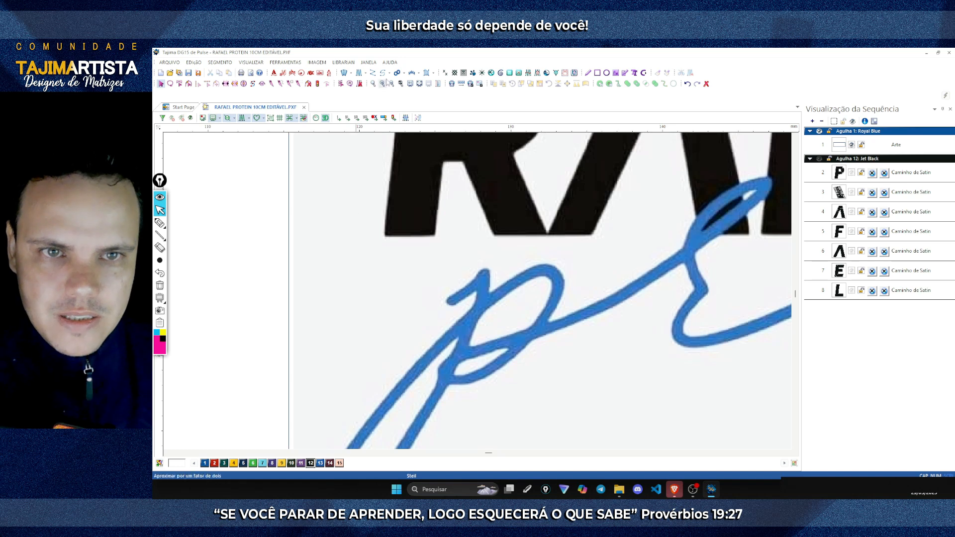
- Restart the Steil tool with a 1.0 mm width for tracing the script's p
{"action": "left_click", "coordinate": [411, 73]}
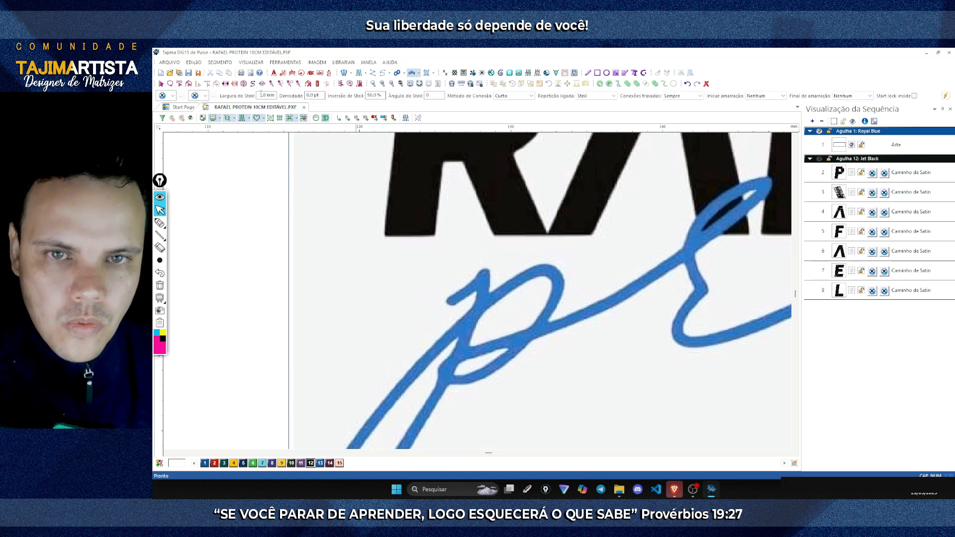
{"action": "scroll", "coordinate": [559, 273], "scroll_direction": "down", "scroll_amount": 2}
{"action": "scroll", "coordinate": [547, 256], "scroll_direction": "right", "scroll_amount": 3}
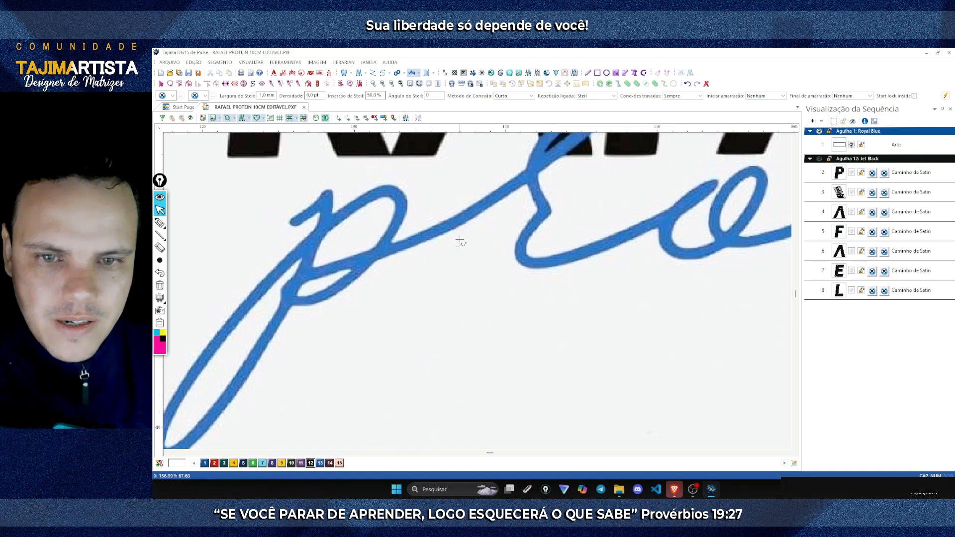
{"action": "scroll", "coordinate": [400, 241], "scroll_direction": "left", "scroll_amount": 3}
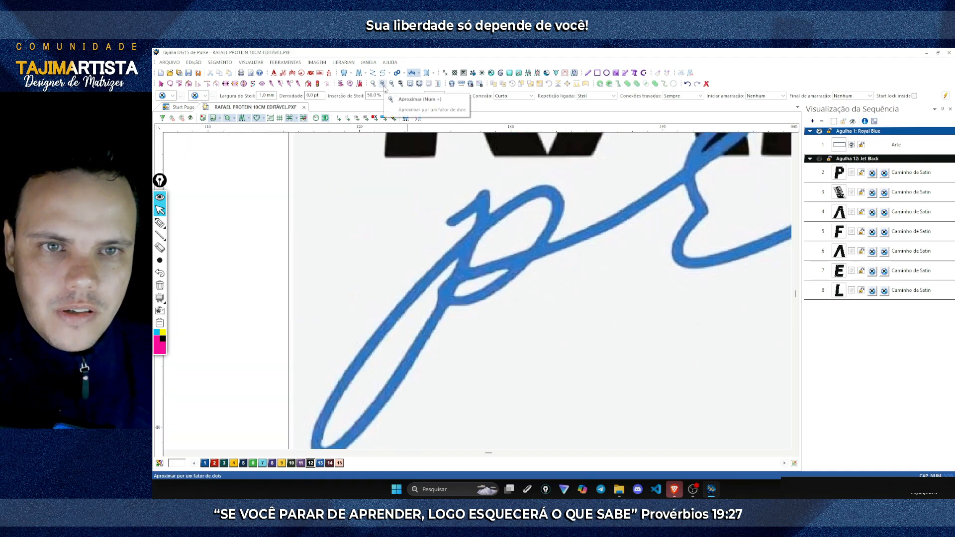
{"action": "scroll", "coordinate": [385, 89], "scroll_direction": "up", "scroll_amount": 2}
{"action": "left_click", "coordinate": [384, 89]}
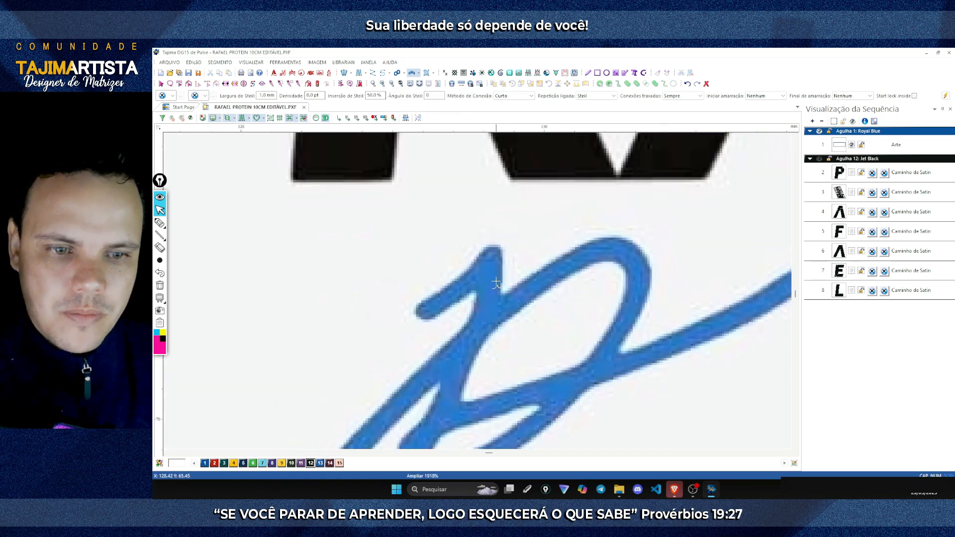
{"action": "scroll", "coordinate": [460, 310], "scroll_direction": "down", "scroll_amount": 2}
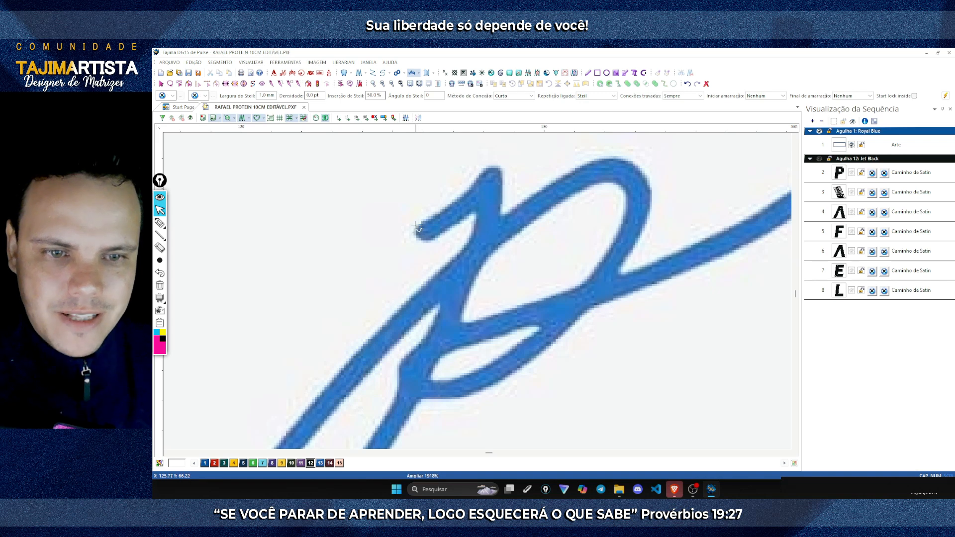
{"action": "left_click", "coordinate": [450, 204]}
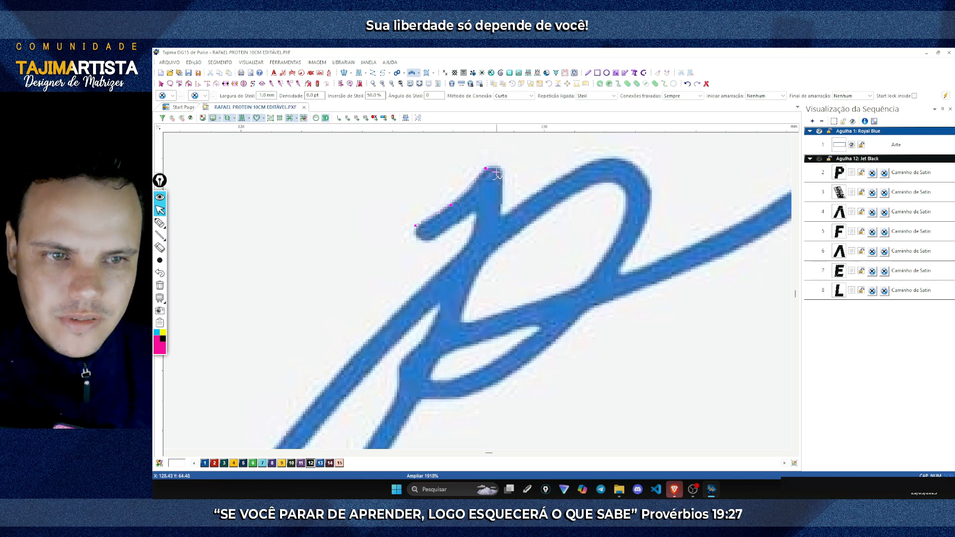
{"action": "left_click", "coordinate": [500, 179]}
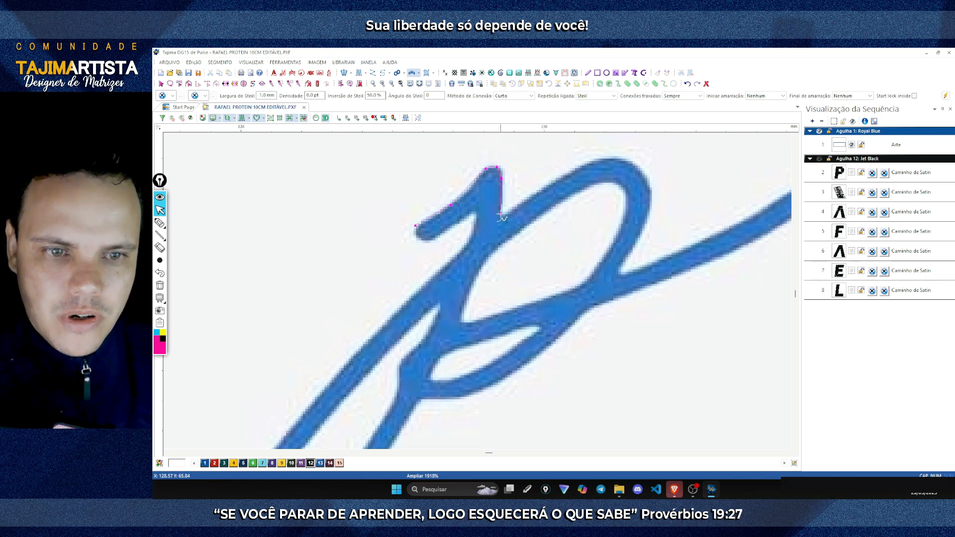
{"action": "key", "text": "Escape"}
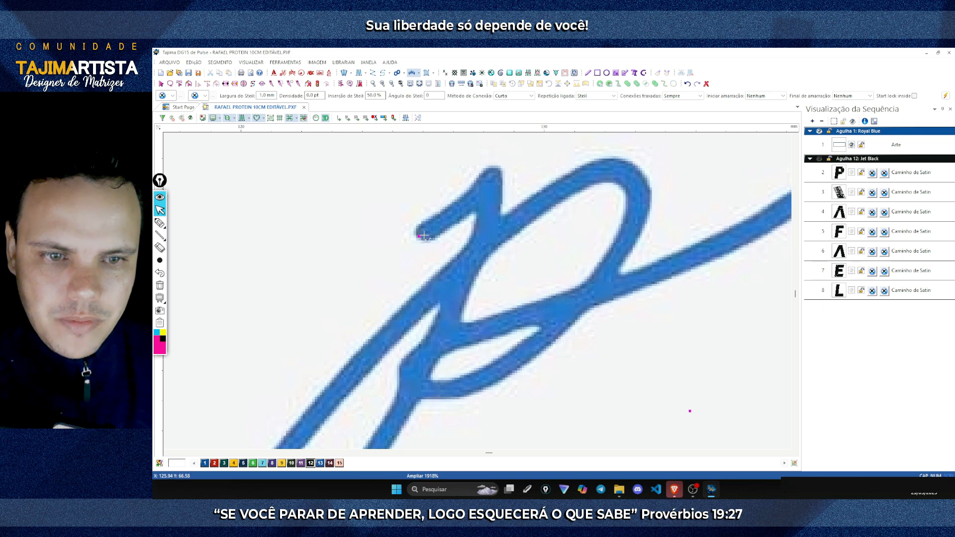
- Place Steil points along the centre of the p's short entry stroke, and illustrate the stitch zigzag over it with the magenta annotation pen
{"action": "left_click", "coordinate": [447, 217]}
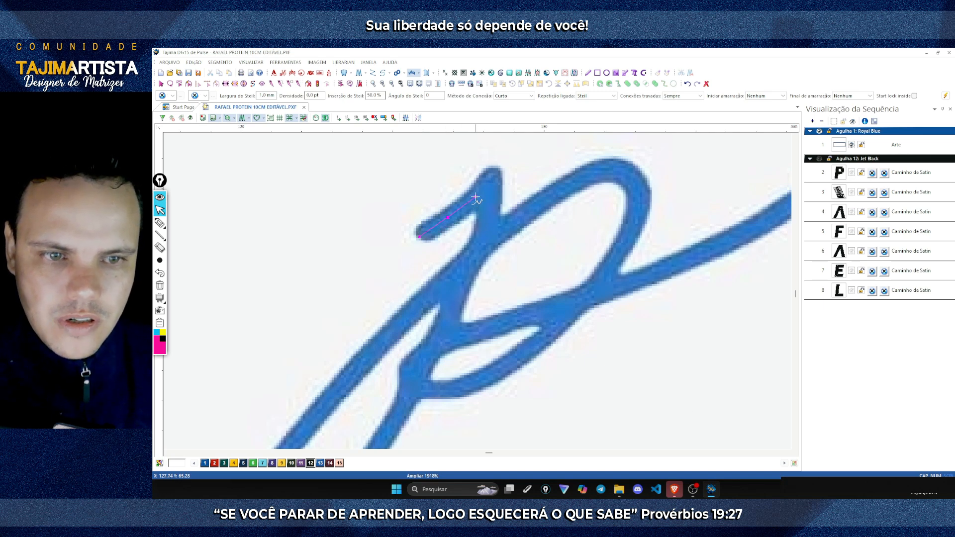
{"action": "left_click", "coordinate": [476, 195]}
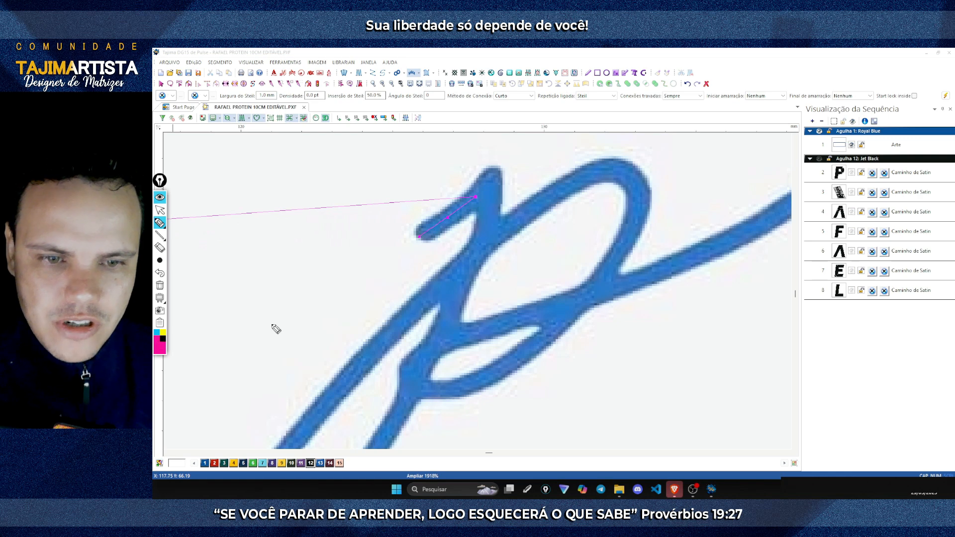
{"action": "mouse_move", "coordinate": [419, 234]}
{"action": "left_mouse_down"}
{"action": "mouse_move", "coordinate": [441, 234]}
{"action": "mouse_move", "coordinate": [442, 213]}
{"action": "mouse_move", "coordinate": [460, 223]}
{"action": "mouse_move", "coordinate": [447, 205]}
{"action": "mouse_move", "coordinate": [471, 216]}
{"action": "mouse_move", "coordinate": [463, 191]}
{"action": "mouse_move", "coordinate": [480, 206]}
{"action": "left_mouse_up"}
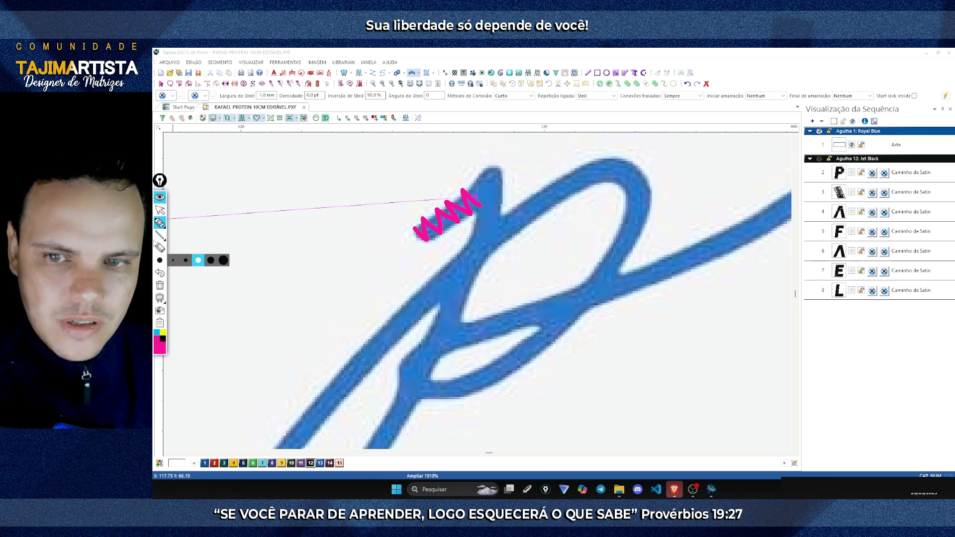
{"action": "left_click", "coordinate": [160, 210]}
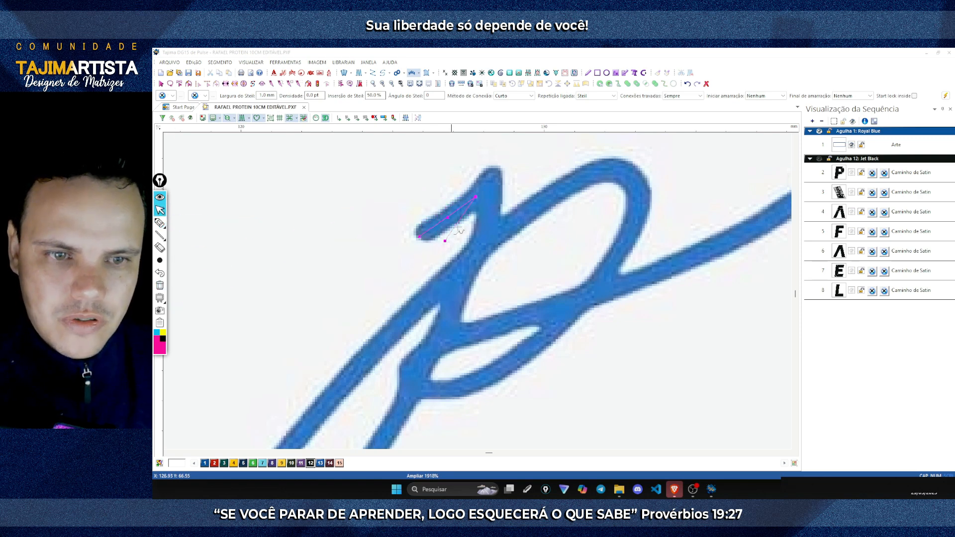
- Continue the Steil path over the p's peak and down its stem, and outline the p's whole writing path with the magenta annotation pen
{"action": "left_click", "coordinate": [485, 188]}
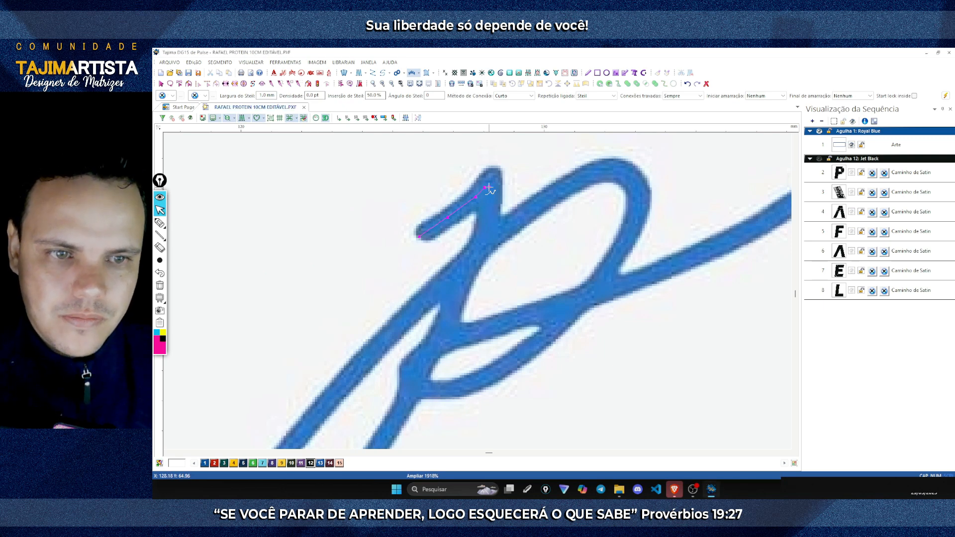
{"action": "left_click", "coordinate": [486, 214]}
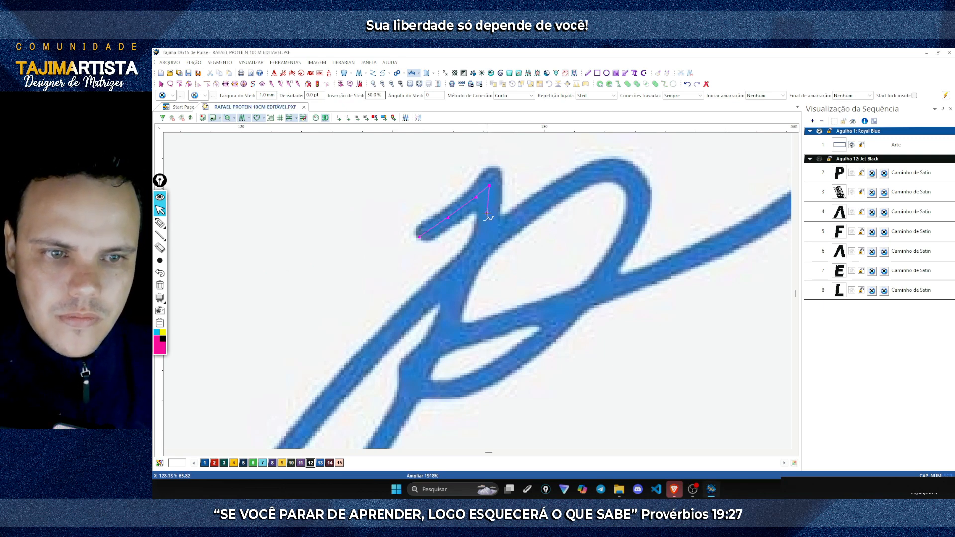
{"action": "scroll", "coordinate": [484, 214], "scroll_direction": "down", "scroll_amount": 1}
{"action": "left_click", "coordinate": [461, 200]}
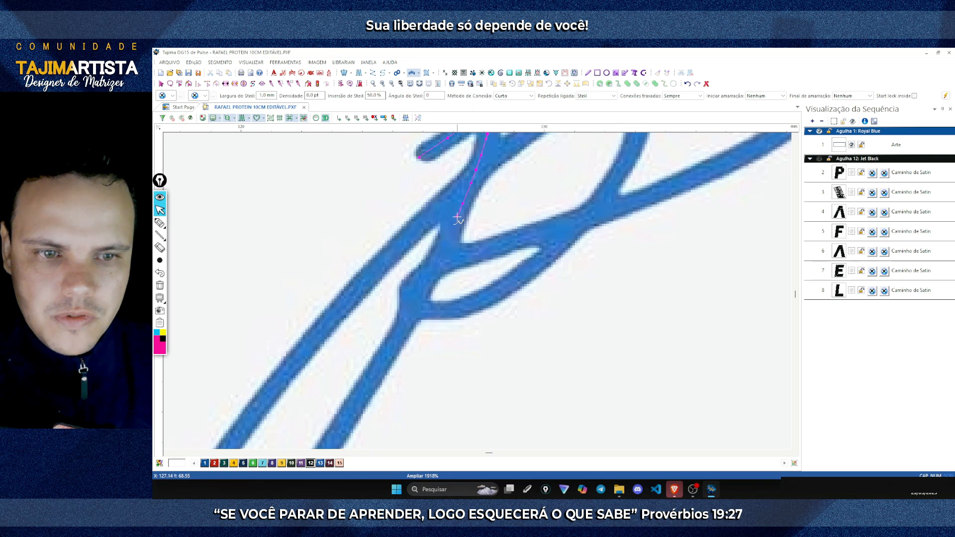
{"action": "left_click", "coordinate": [457, 217]}
{"action": "key", "text": "minus"}
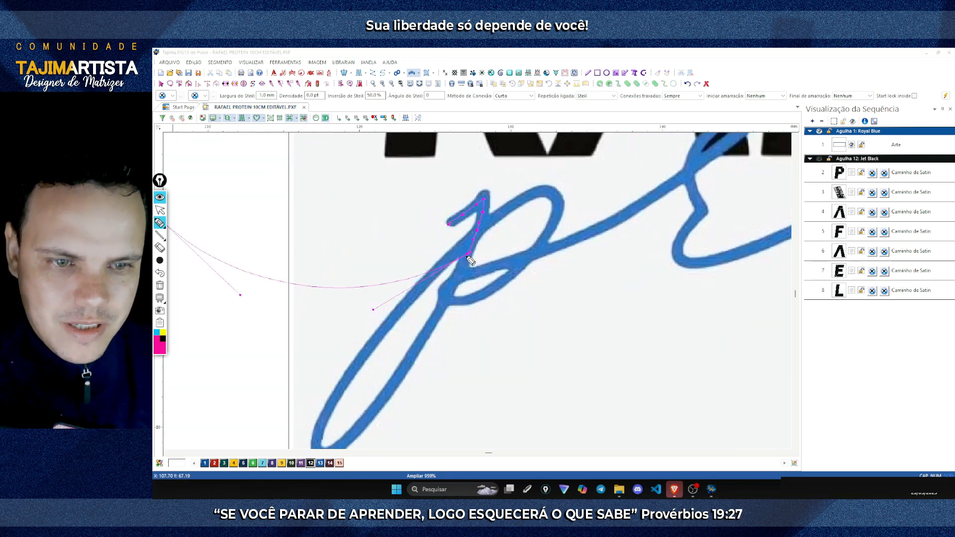
{"action": "mouse_move", "coordinate": [450, 221]}
{"action": "left_mouse_down"}
{"action": "mouse_move", "coordinate": [486, 192]}
{"action": "mouse_move", "coordinate": [431, 336]}
{"action": "mouse_move", "coordinate": [357, 434]}
{"action": "mouse_move", "coordinate": [331, 441]}
{"action": "mouse_move", "coordinate": [332, 415]}
{"action": "mouse_move", "coordinate": [416, 289]}
{"action": "mouse_move", "coordinate": [487, 228]}
{"action": "mouse_move", "coordinate": [517, 207]}
{"action": "mouse_move", "coordinate": [538, 261]}
{"action": "mouse_move", "coordinate": [462, 276]}
{"action": "mouse_move", "coordinate": [624, 217]}
{"action": "left_mouse_up"}
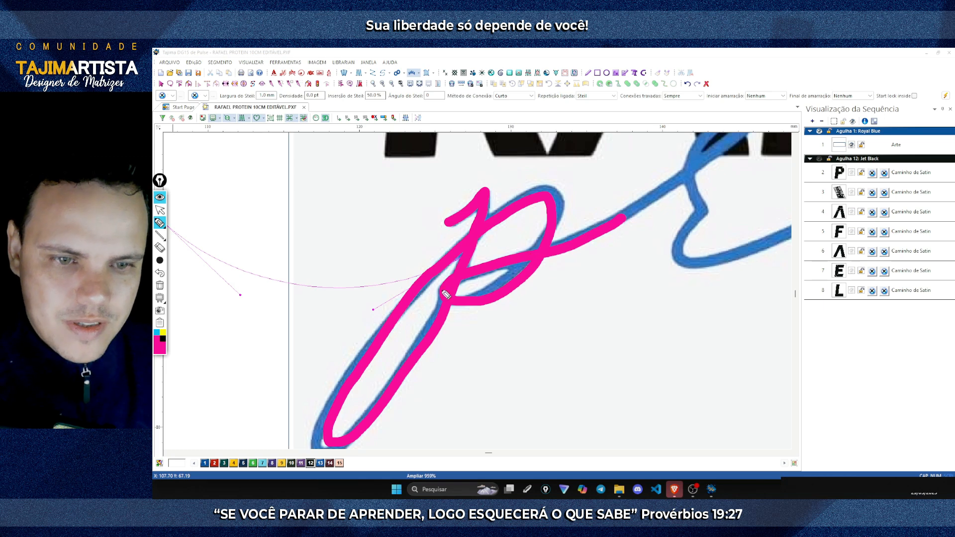
{"action": "left_click", "coordinate": [163, 212]}
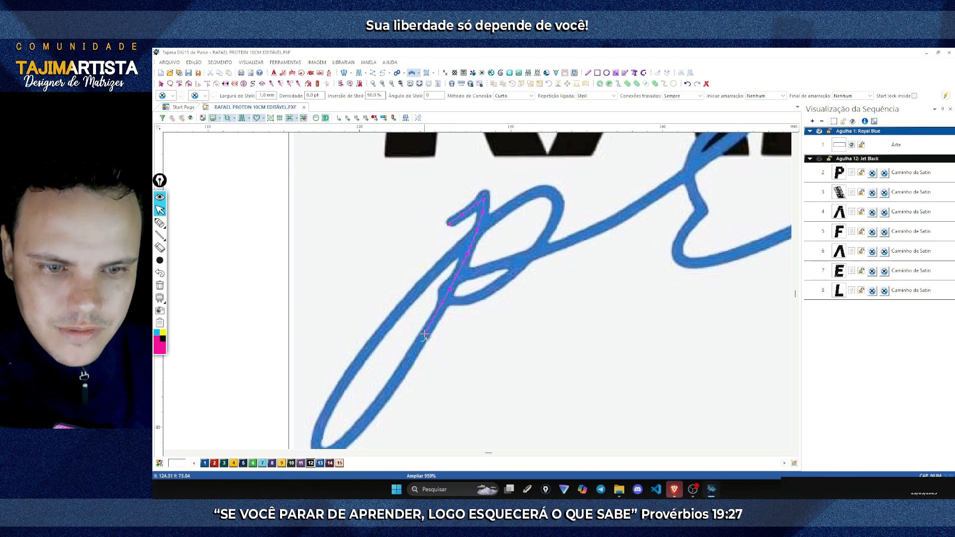
- Trace the centre of the p's descender loop, return upstroke and rounded bowl with curved Steil points
{"action": "scroll", "coordinate": [425, 334], "scroll_direction": "down", "scroll_amount": 2}
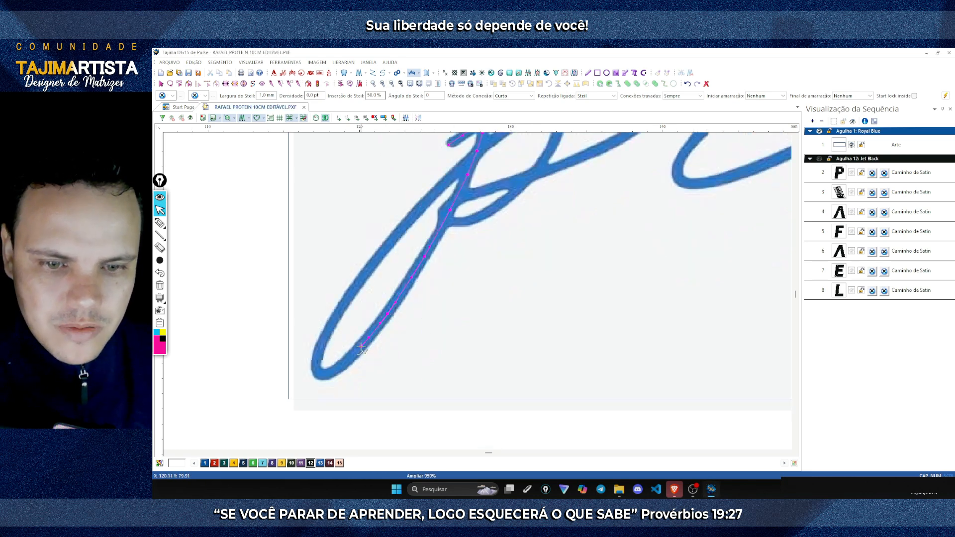
{"action": "left_click", "coordinate": [318, 373]}
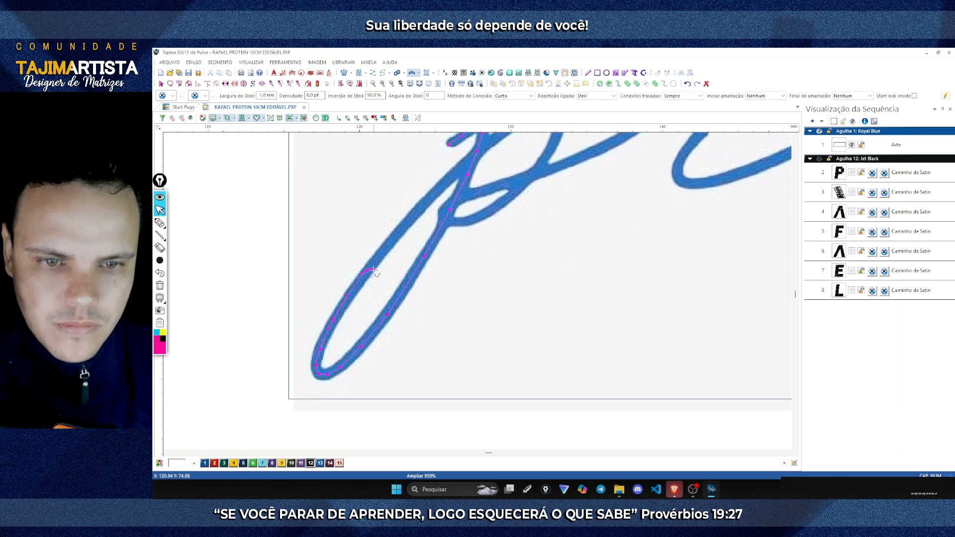
{"action": "mouse_move", "coordinate": [373, 269]}
{"action": "left_mouse_down"}
{"action": "mouse_move", "coordinate": [422, 287]}
{"action": "mouse_move", "coordinate": [505, 205]}
{"action": "mouse_move", "coordinate": [526, 195]}
{"action": "mouse_move", "coordinate": [501, 213]}
{"action": "mouse_move", "coordinate": [544, 192]}
{"action": "left_mouse_up"}
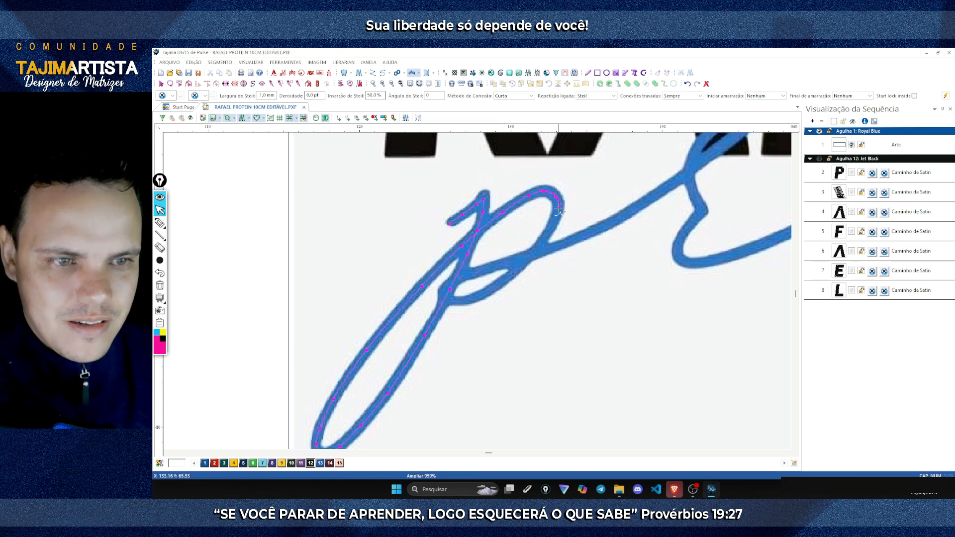
{"action": "left_click_drag", "start_coordinate": [552, 226], "coordinate": [533, 253]}
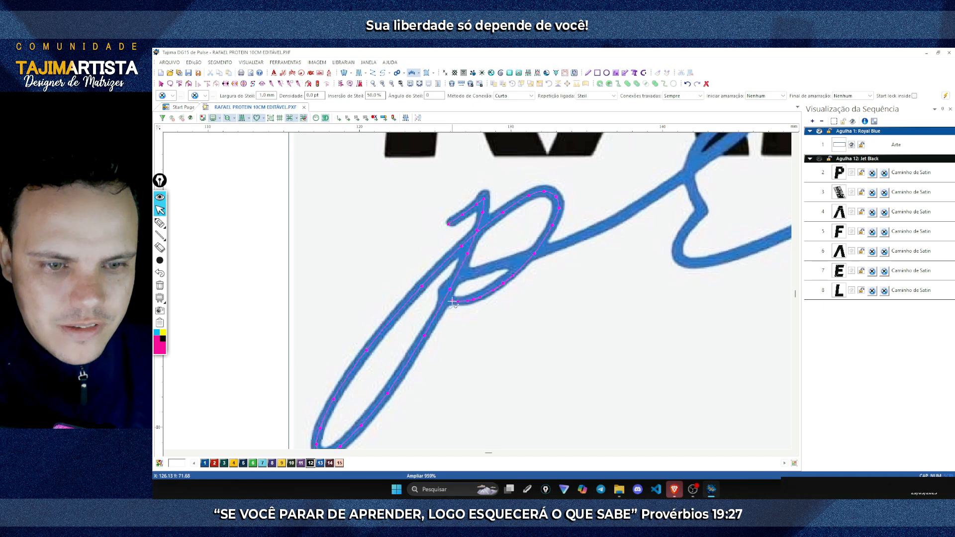
- Turn the Steil path at the base of the p's bowl and follow the connecting stroke towards the r
{"action": "mouse_move", "coordinate": [452, 301]}
{"action": "left_mouse_down"}
{"action": "mouse_move", "coordinate": [450, 284]}
{"action": "mouse_move", "coordinate": [475, 272]}
{"action": "left_mouse_up"}
{"action": "left_click_drag", "start_coordinate": [577, 238], "coordinate": [629, 211]}
{"action": "key", "text": "a"}
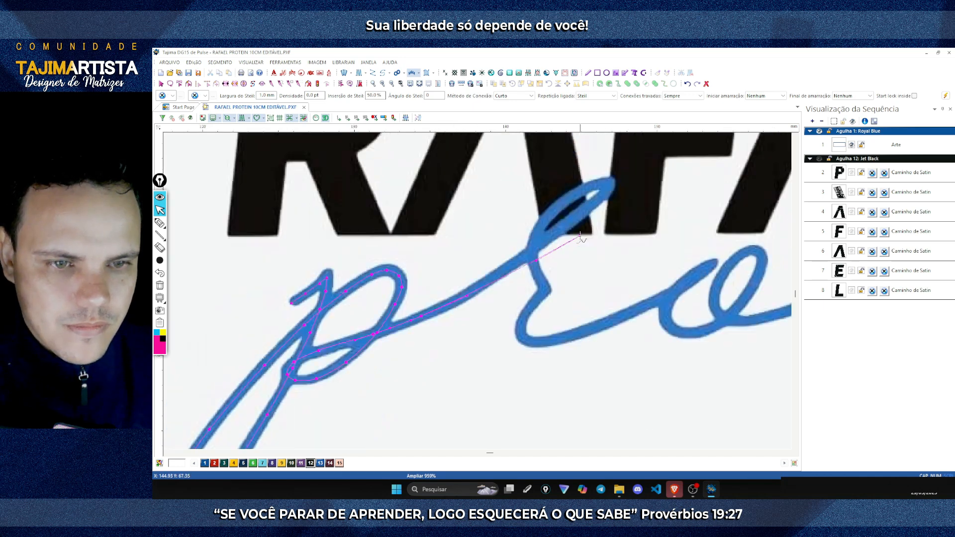
- Trace the r's upper loop, its inner corner and its lower curve along the stroke's centre towards the o
{"action": "left_click_drag", "start_coordinate": [541, 245], "coordinate": [603, 193]}
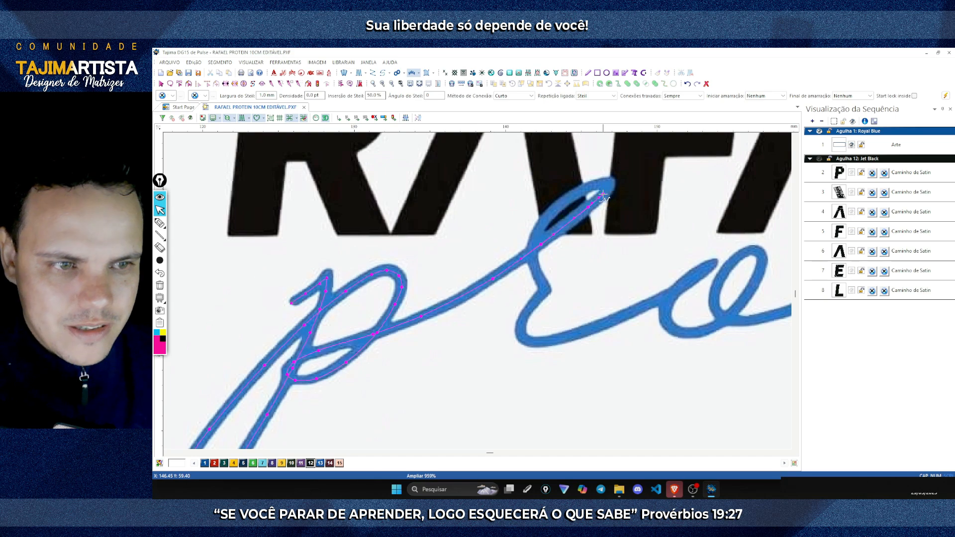
{"action": "mouse_move", "coordinate": [561, 208]}
{"action": "left_mouse_down"}
{"action": "mouse_move", "coordinate": [540, 223]}
{"action": "mouse_move", "coordinate": [535, 263]}
{"action": "mouse_move", "coordinate": [553, 291]}
{"action": "left_mouse_up"}
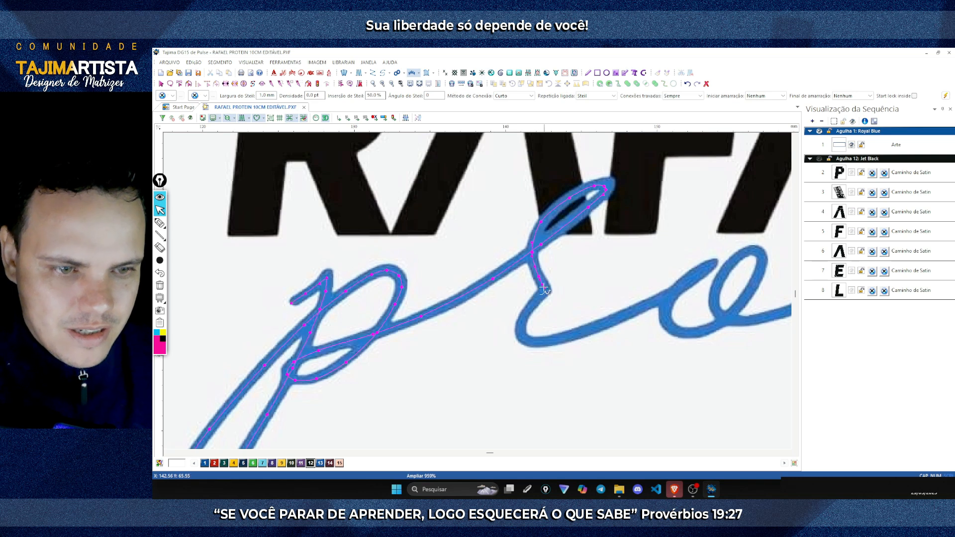
{"action": "left_click_drag", "start_coordinate": [539, 281], "coordinate": [544, 289]}
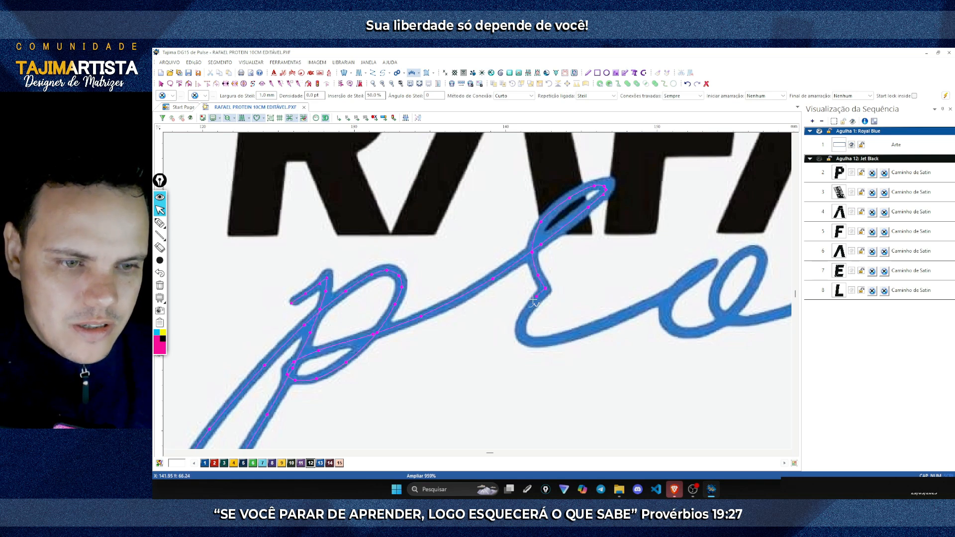
{"action": "mouse_move", "coordinate": [533, 303]}
{"action": "left_mouse_down"}
{"action": "mouse_move", "coordinate": [521, 332]}
{"action": "mouse_move", "coordinate": [537, 344]}
{"action": "mouse_move", "coordinate": [670, 297]}
{"action": "left_mouse_up"}
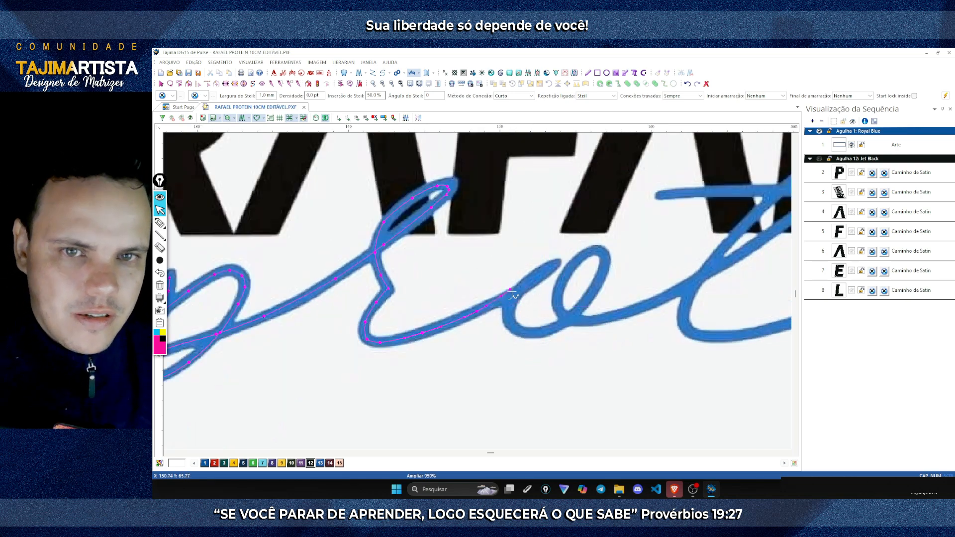
- Mark the junction of the r's connecting stroke and the o's start with the magenta annotation pen, and clear the marks
{"action": "key", "text": "Right"}
{"action": "left_click", "coordinate": [159, 260]}
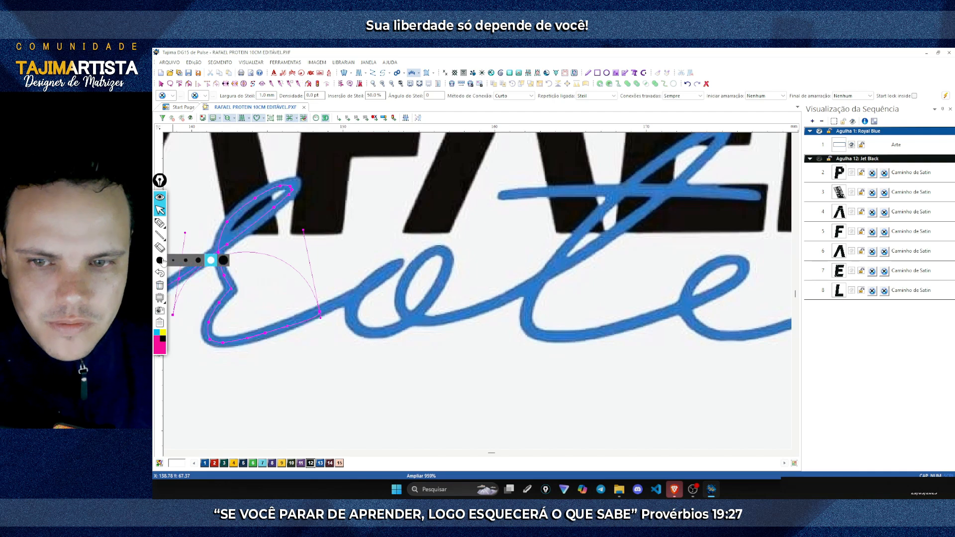
{"action": "left_click", "coordinate": [162, 261]}
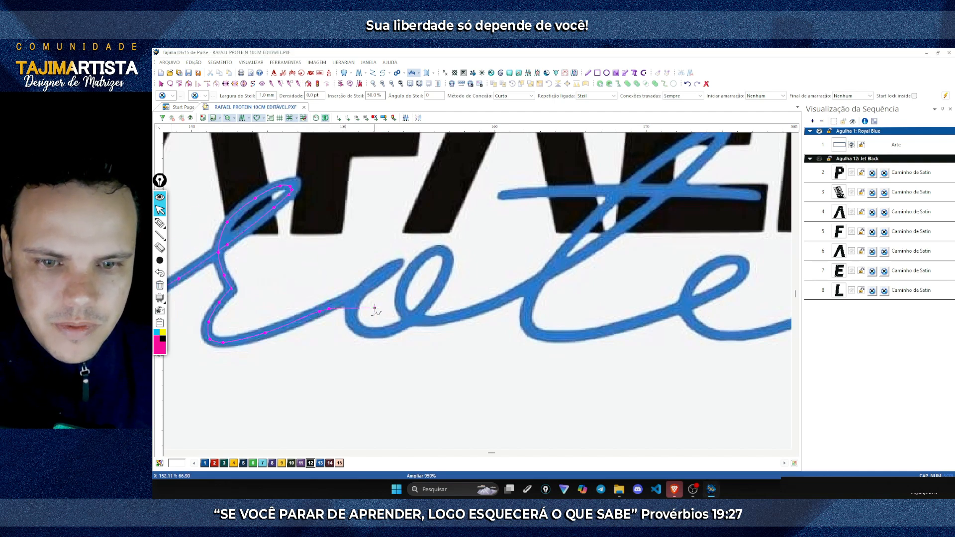
{"action": "left_click", "coordinate": [160, 224]}
{"action": "left_click", "coordinate": [159, 223]}
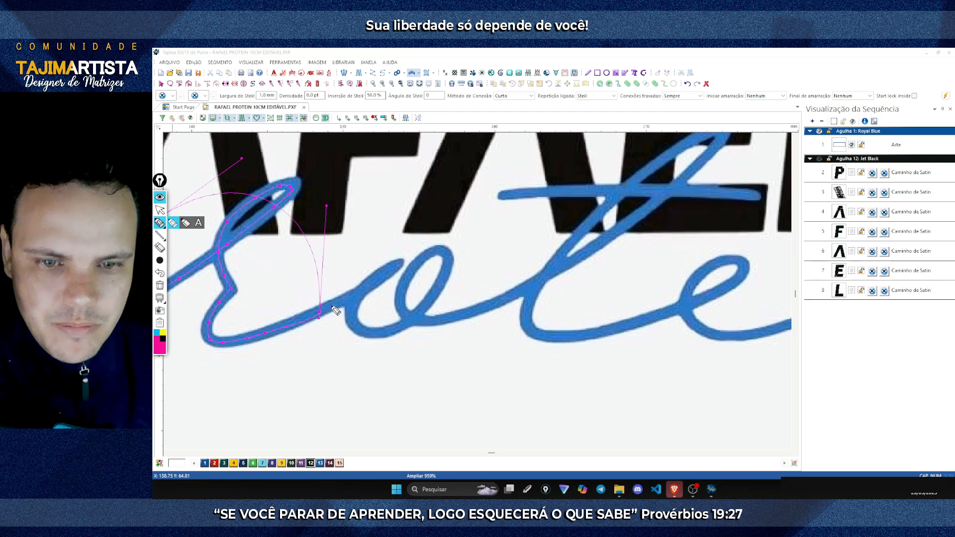
{"action": "mouse_move", "coordinate": [332, 304]}
{"action": "left_mouse_down"}
{"action": "mouse_move", "coordinate": [402, 265]}
{"action": "mouse_move", "coordinate": [370, 285]}
{"action": "mouse_move", "coordinate": [356, 327]}
{"action": "mouse_move", "coordinate": [367, 284]}
{"action": "mouse_move", "coordinate": [384, 286]}
{"action": "mouse_move", "coordinate": [396, 268]}
{"action": "left_mouse_up"}
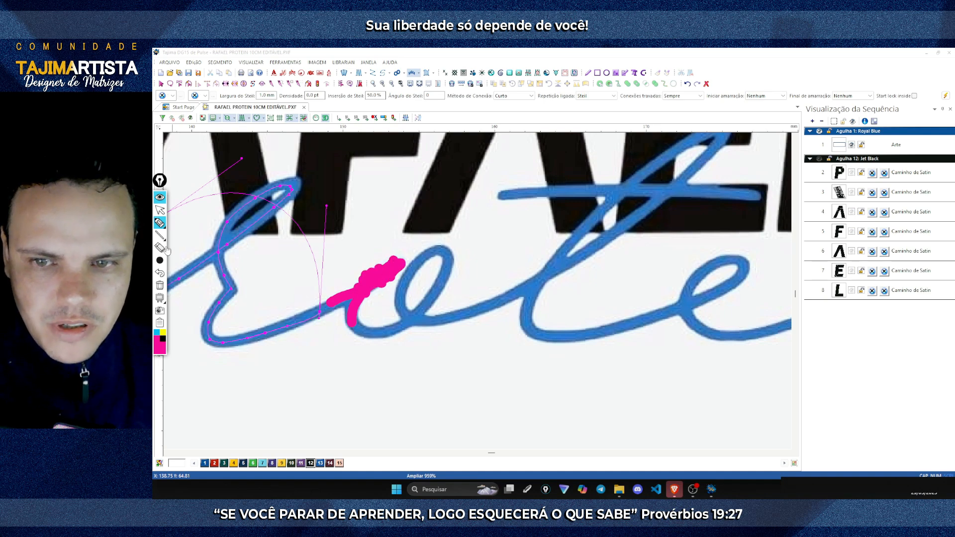
{"action": "left_click", "coordinate": [160, 211]}
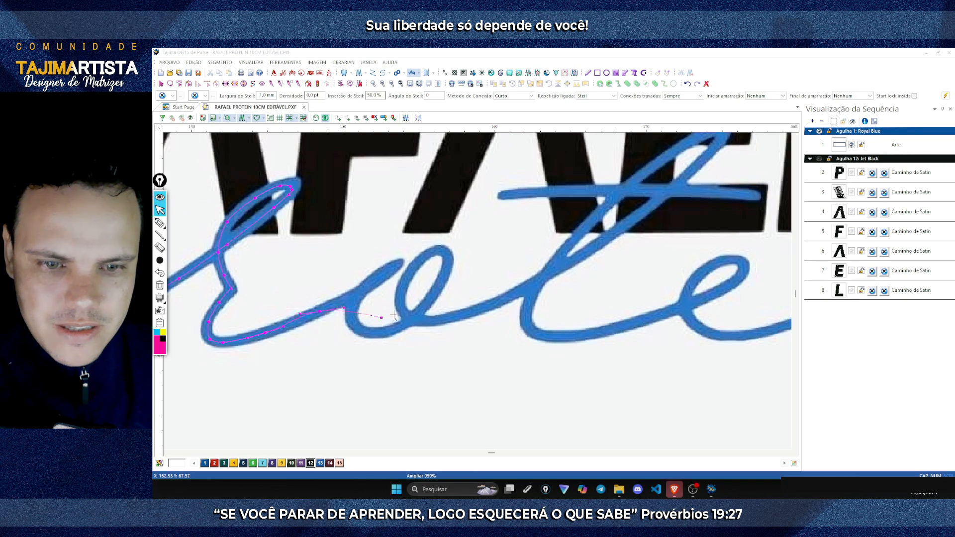
- End the Steil path along the r's connecting stroke at its junction with the o and generate its stitches
{"action": "left_click", "coordinate": [354, 296]}
{"action": "scroll", "coordinate": [357, 295], "scroll_direction": "left", "scroll_amount": 1}
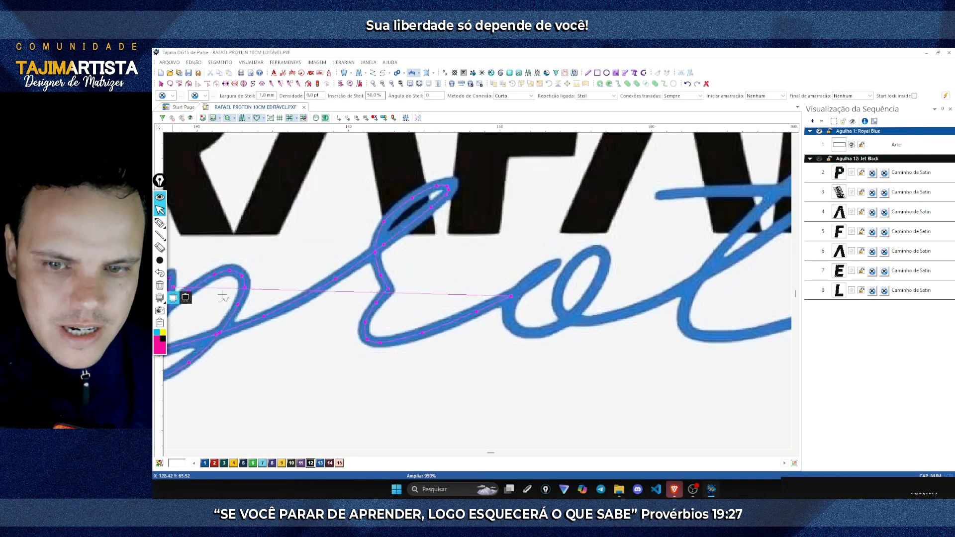
{"action": "scroll", "coordinate": [324, 298], "scroll_direction": "right", "scroll_amount": 3}
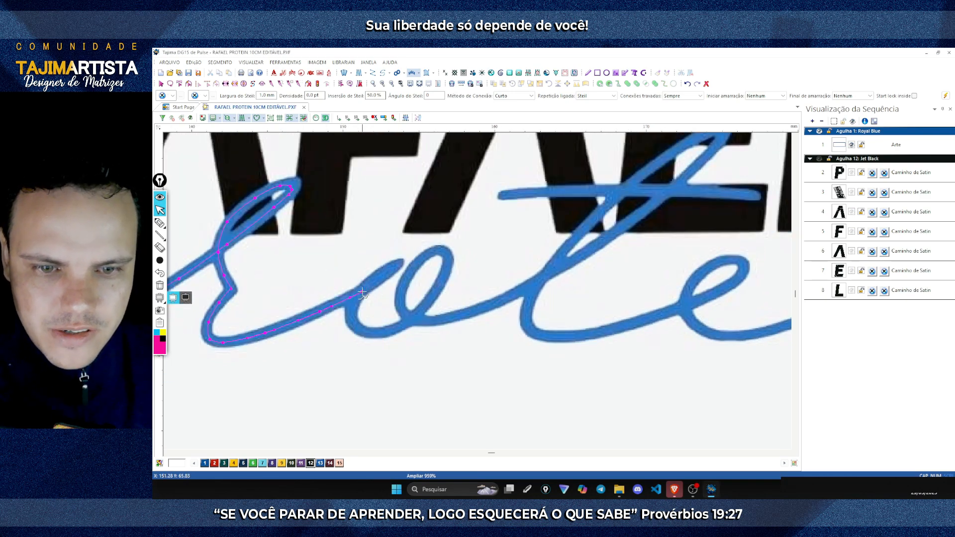
{"action": "left_click", "coordinate": [362, 291]}
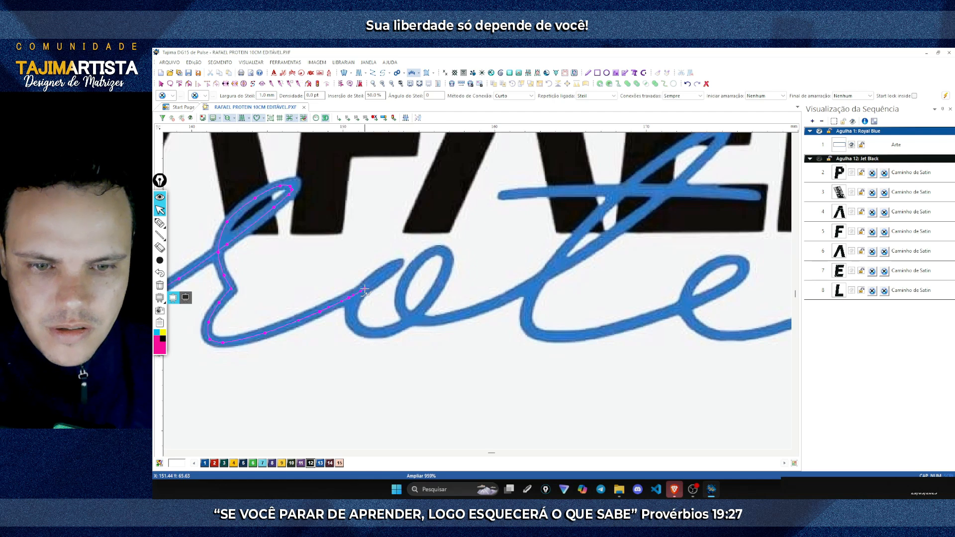
{"action": "key", "text": "Return"}
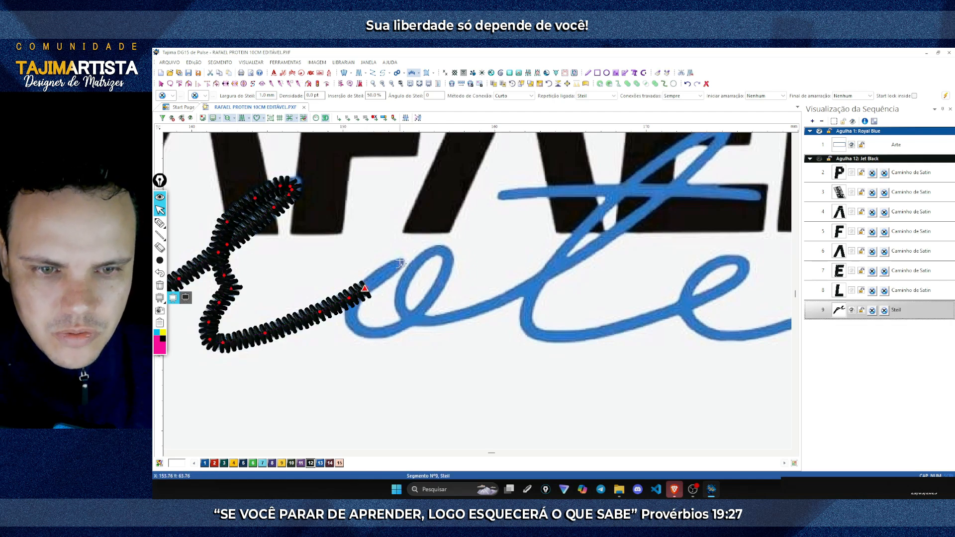
- Start a new Steil path at the o's upper tip and trace its outer curve, inner loop and connecting stroke towards the t
{"action": "left_click", "coordinate": [400, 261]}
{"action": "left_click", "coordinate": [379, 274]}
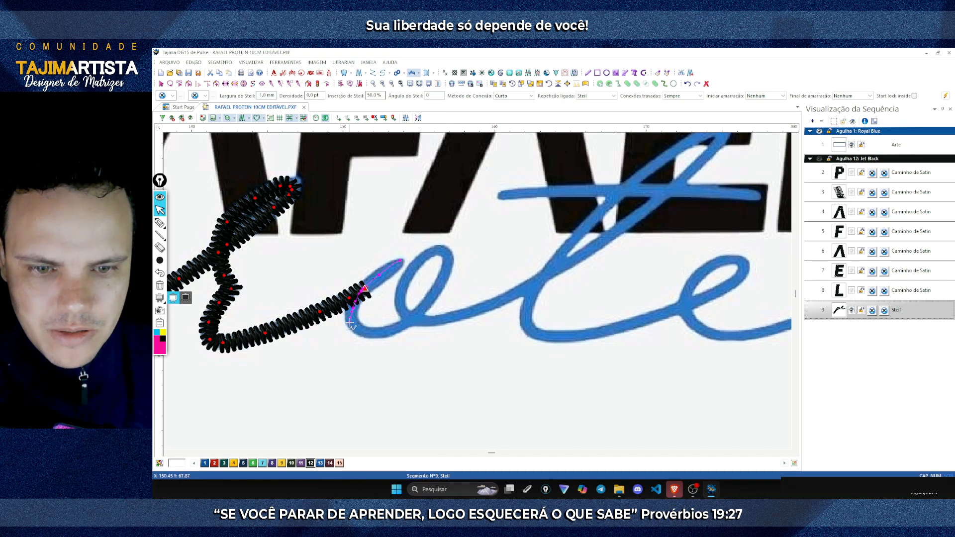
{"action": "left_click", "coordinate": [353, 320]}
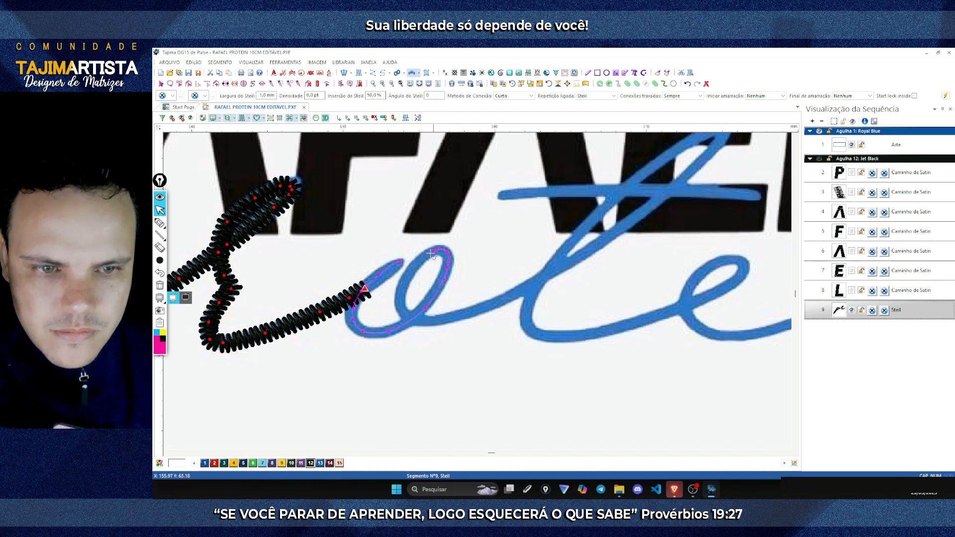
{"action": "left_click", "coordinate": [414, 265]}
{"action": "left_click", "coordinate": [401, 290]}
{"action": "left_click", "coordinate": [403, 308]}
{"action": "left_click", "coordinate": [441, 318]}
{"action": "left_click", "coordinate": [519, 290]}
- Continue the Steil path up the t's long diagonal upstroke and around the rounded tip of its upper loop
{"action": "key", "text": "Right"}
{"action": "left_click", "coordinate": [391, 274]}
{"action": "key", "text": "Up"}
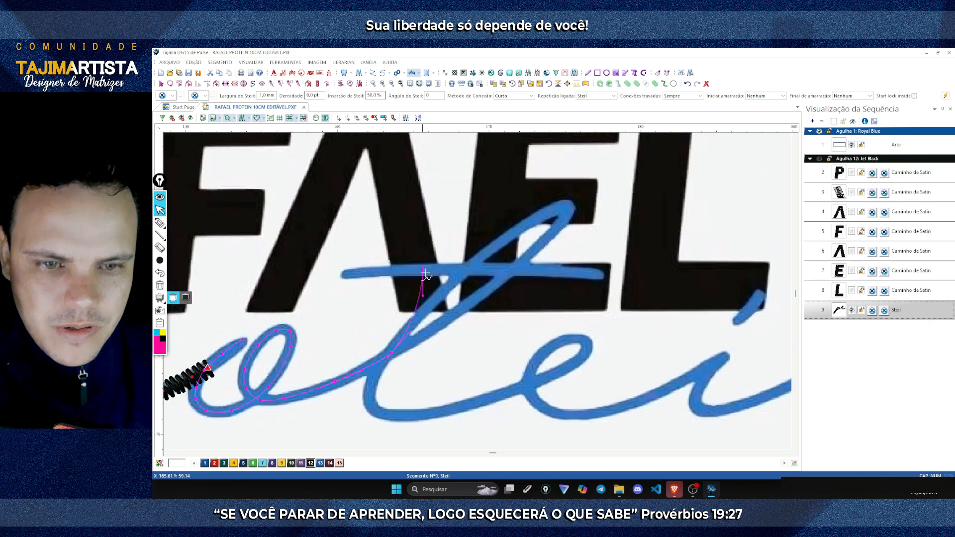
{"action": "left_click", "coordinate": [437, 328]}
{"action": "left_click", "coordinate": [486, 292]}
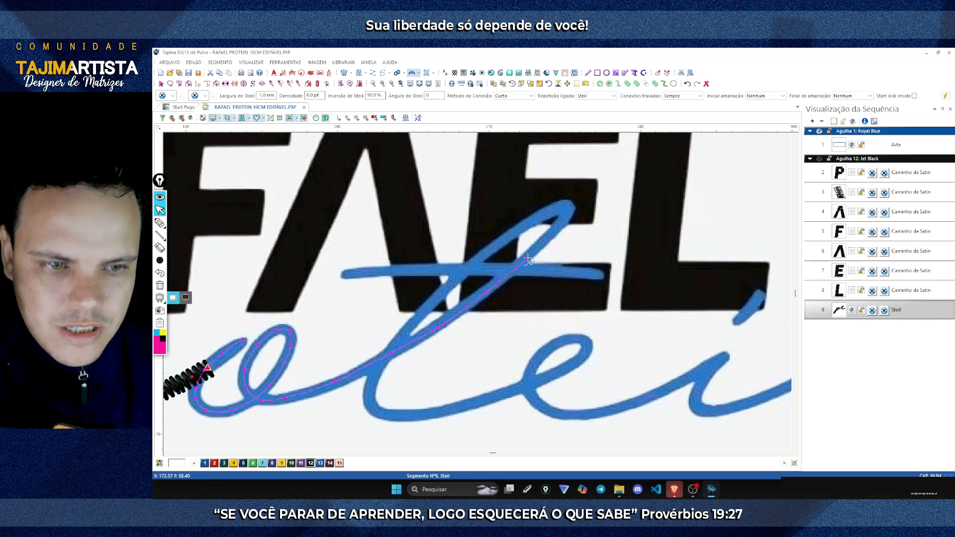
{"action": "left_click", "coordinate": [529, 258]}
{"action": "left_click", "coordinate": [561, 225]}
{"action": "left_click", "coordinate": [565, 213]}
{"action": "left_click", "coordinate": [563, 209]}
{"action": "left_click", "coordinate": [554, 209]}
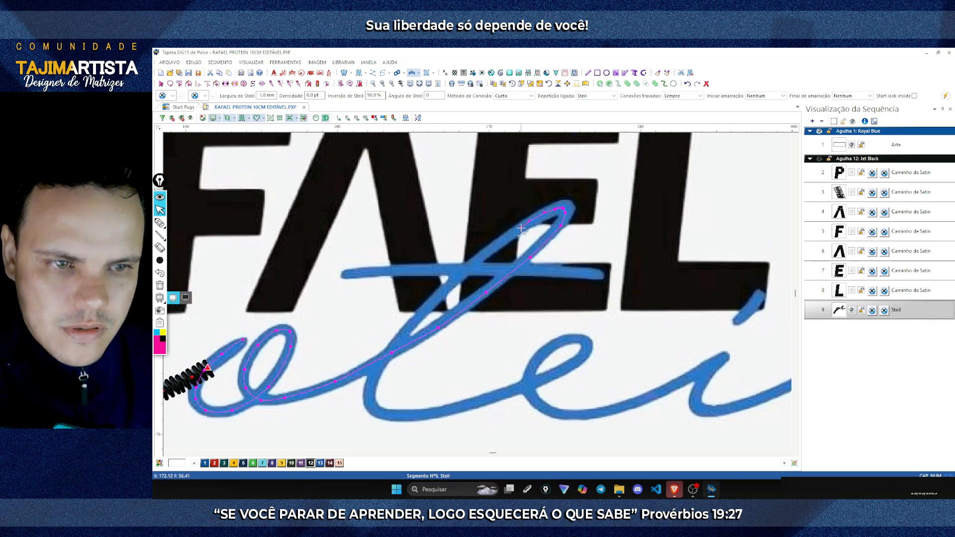
- Finish the steil path over the t's upper loop in "protein", ending it just above the crossbar, and generate its stitches
{"action": "left_click", "coordinate": [520, 227]}
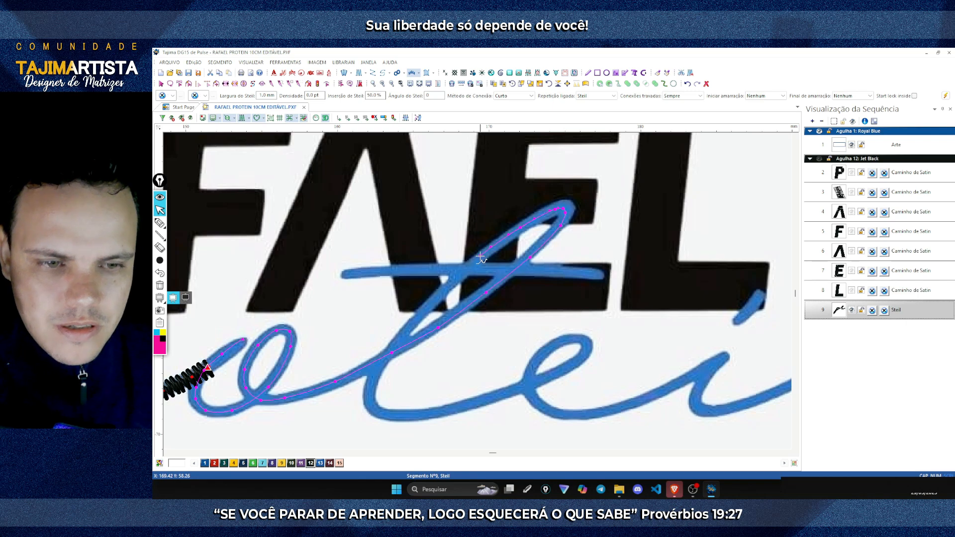
{"action": "left_click", "coordinate": [480, 256]}
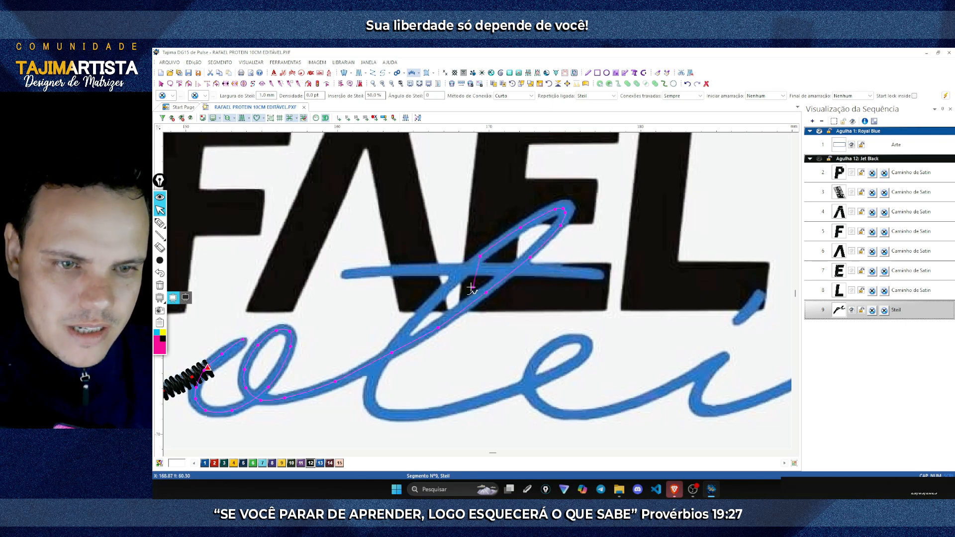
{"action": "key", "text": "BackSpace"}
{"action": "left_click", "coordinate": [493, 247]}
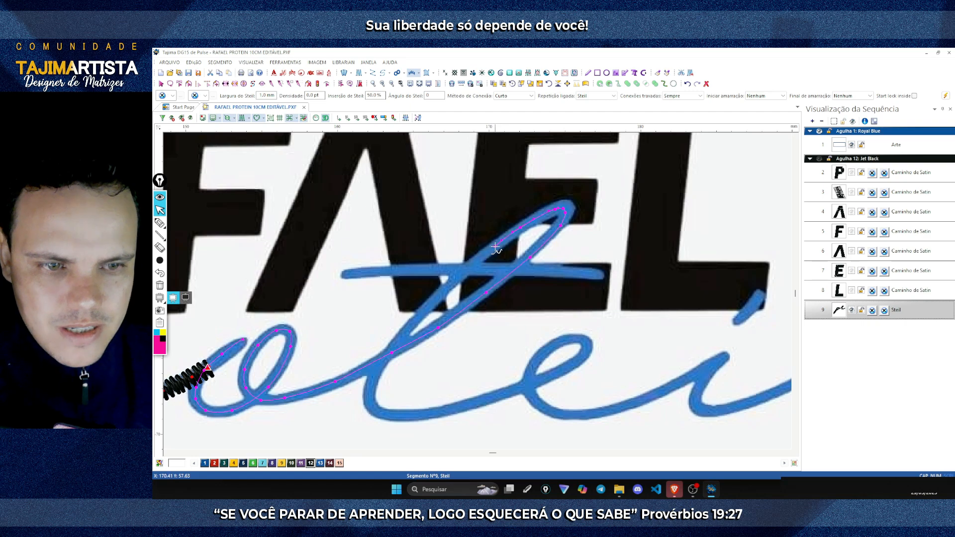
{"action": "left_click", "coordinate": [465, 270]}
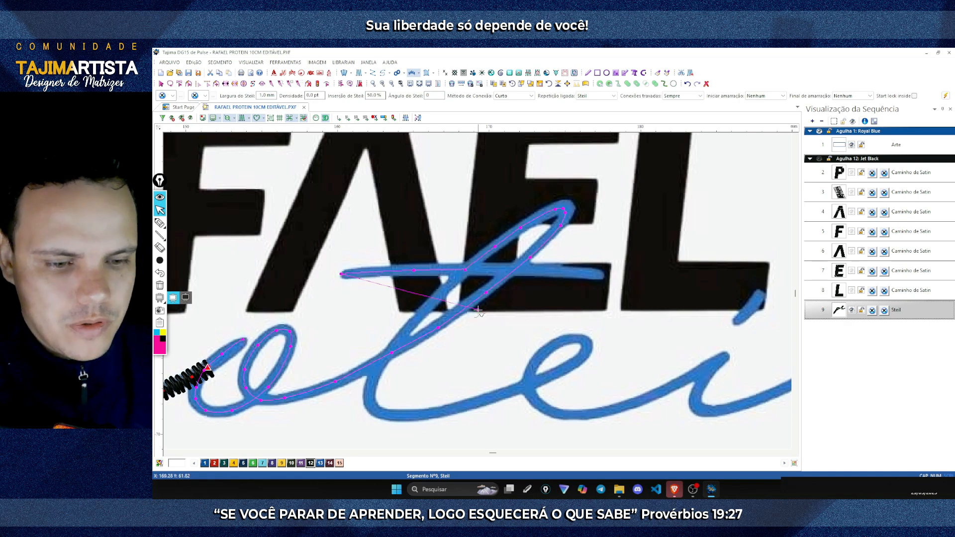
{"action": "key", "text": "BackSpace"}
{"action": "key", "text": "BackSpace"}
{"action": "key", "text": "BackSpace"}
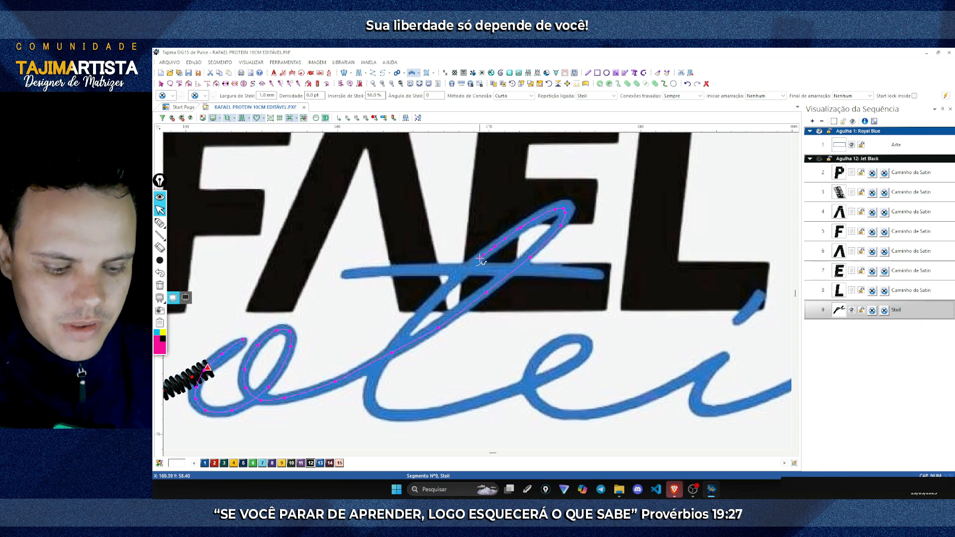
{"action": "left_click", "coordinate": [478, 258]}
{"action": "key", "text": "Return"}
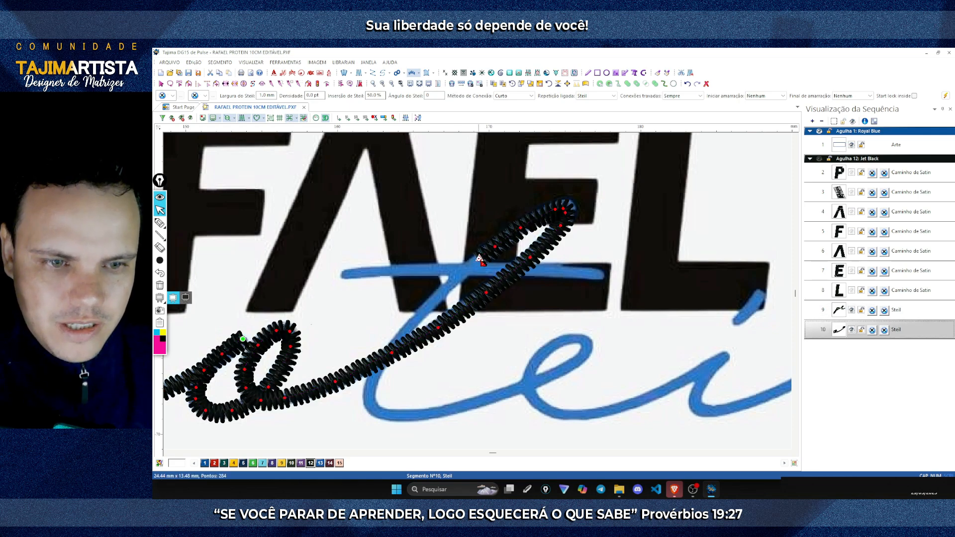
- Digitize the t's crossbar as a steil segment about 17 mm long, with its start and end points where the t's stem crosses it
{"action": "left_click", "coordinate": [341, 275]}
{"action": "left_click", "coordinate": [395, 270]}
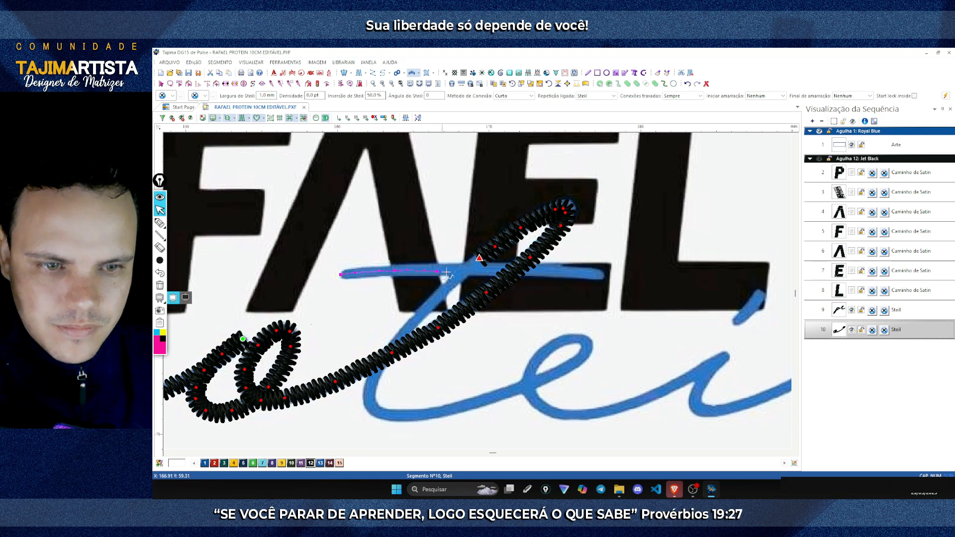
{"action": "left_click", "coordinate": [480, 269]}
{"action": "left_click", "coordinate": [555, 271]}
{"action": "left_click", "coordinate": [592, 273]}
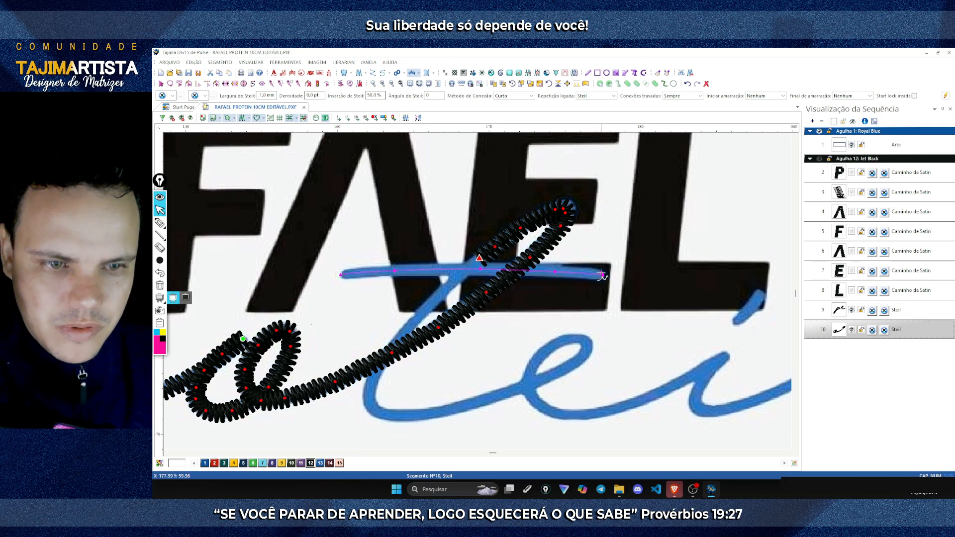
{"action": "left_click", "coordinate": [602, 274]}
{"action": "key", "text": "Return"}
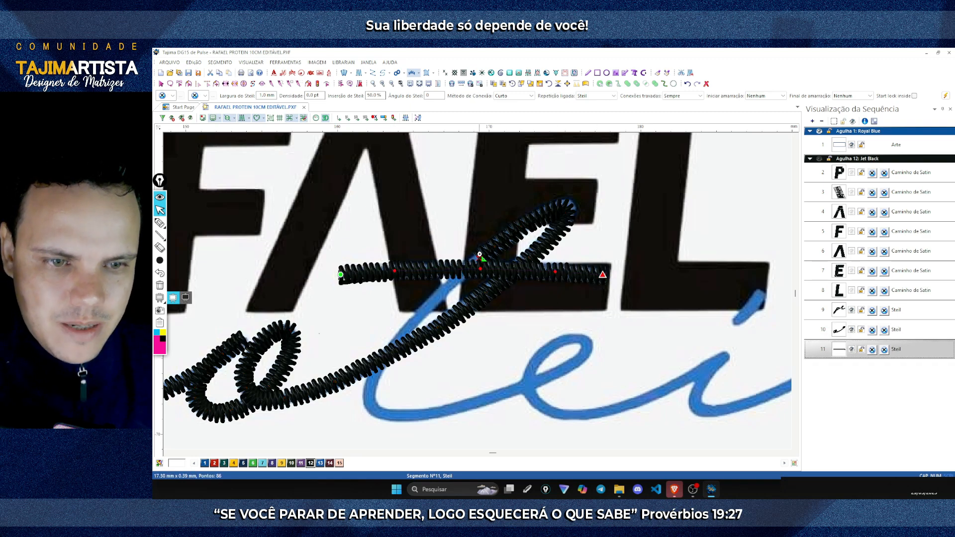
{"action": "left_click", "coordinate": [473, 250]}
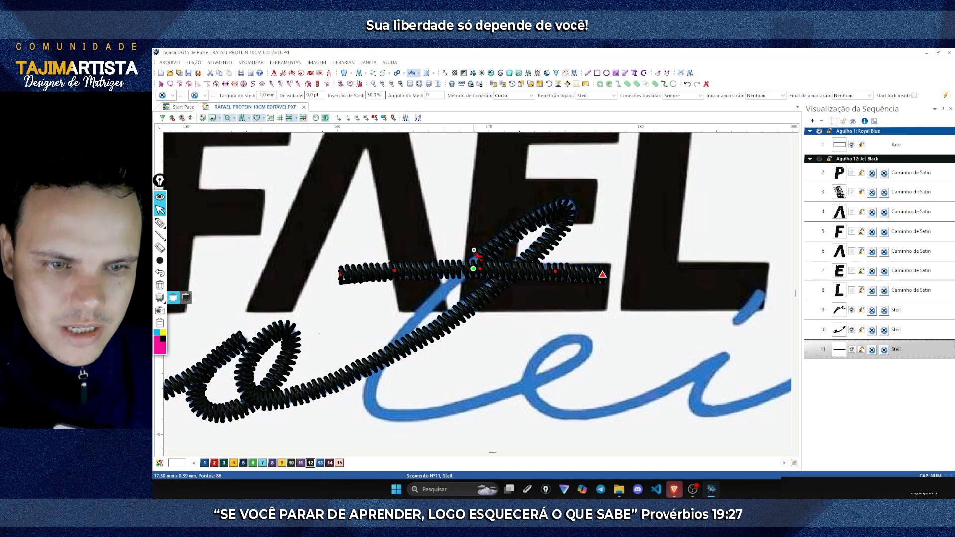
{"action": "left_click", "coordinate": [473, 250]}
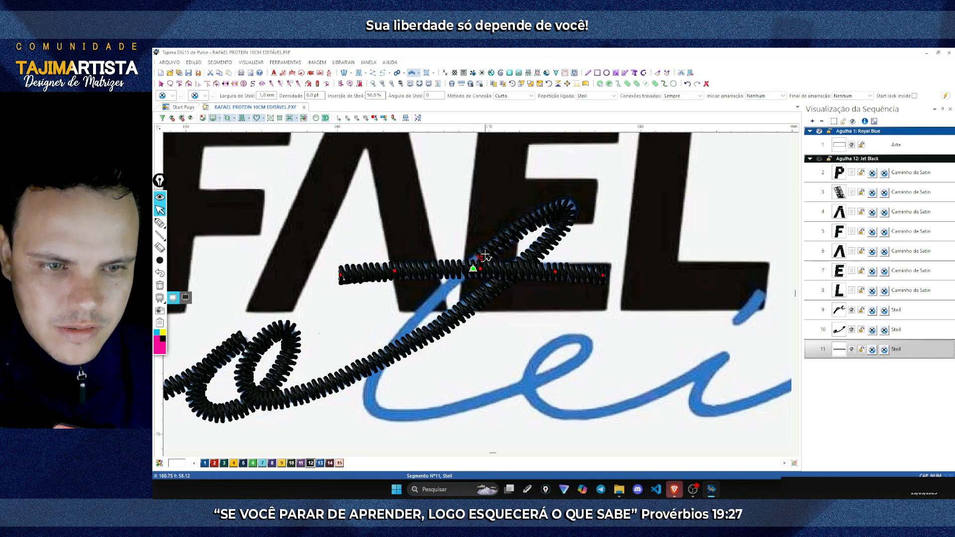
- Trace a new steil path from the end of the t's upper loop down its stem and around its lower curve
{"action": "left_click", "coordinate": [481, 256]}
{"action": "left_click", "coordinate": [430, 302]}
{"action": "scroll", "coordinate": [430, 301], "scroll_direction": "down", "scroll_amount": 1}
{"action": "left_click", "coordinate": [395, 263]}
{"action": "left_click", "coordinate": [372, 300]}
{"action": "left_click", "coordinate": [370, 321]}
{"action": "left_click", "coordinate": [381, 333]}
{"action": "left_click", "coordinate": [413, 334]}
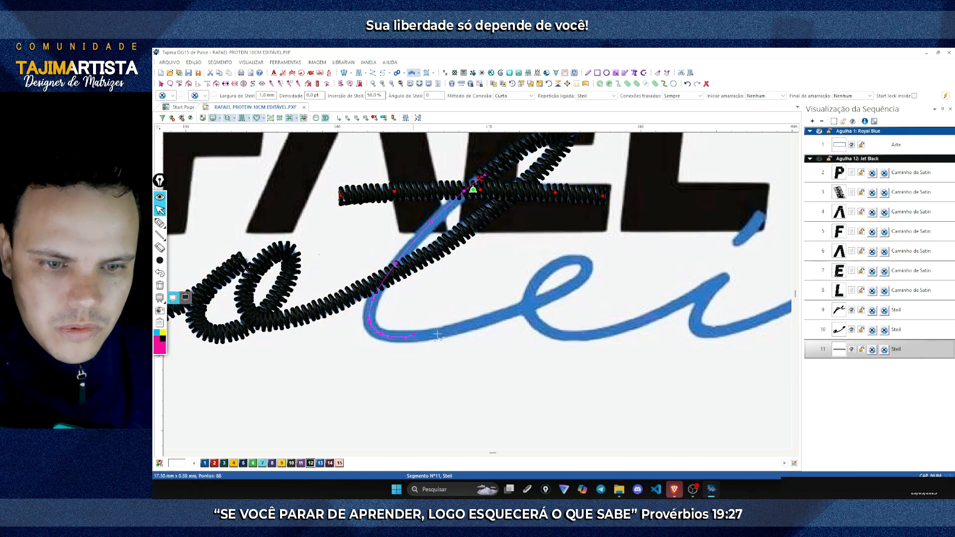
- Continue the steil path around the e's loop and base up to the tip of the i, and generate its stitches
{"action": "left_click", "coordinate": [588, 267]}
{"action": "left_click", "coordinate": [581, 260]}
{"action": "left_click", "coordinate": [563, 261]}
{"action": "left_click", "coordinate": [537, 278]}
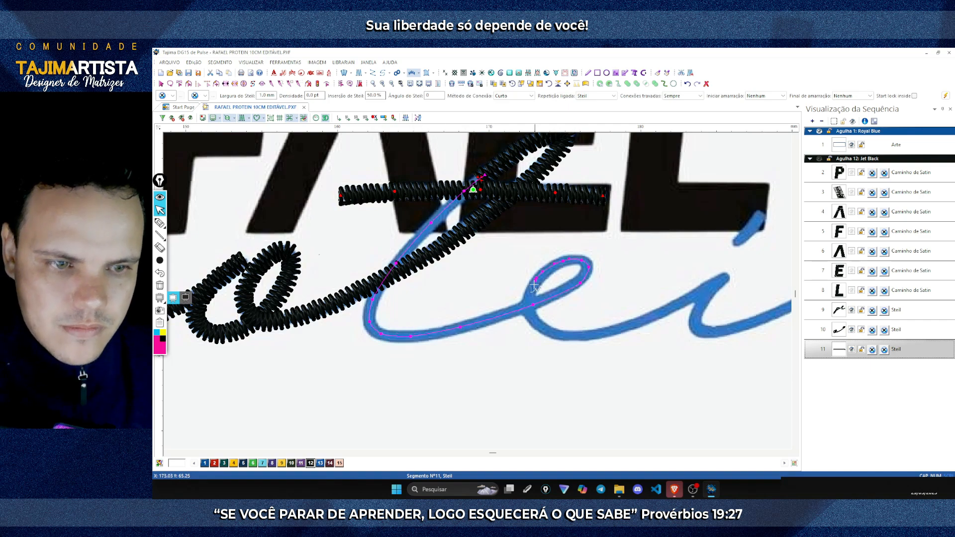
{"action": "left_click", "coordinate": [528, 304]}
{"action": "left_click", "coordinate": [538, 324]}
{"action": "left_click", "coordinate": [567, 335]}
{"action": "left_click", "coordinate": [688, 299]}
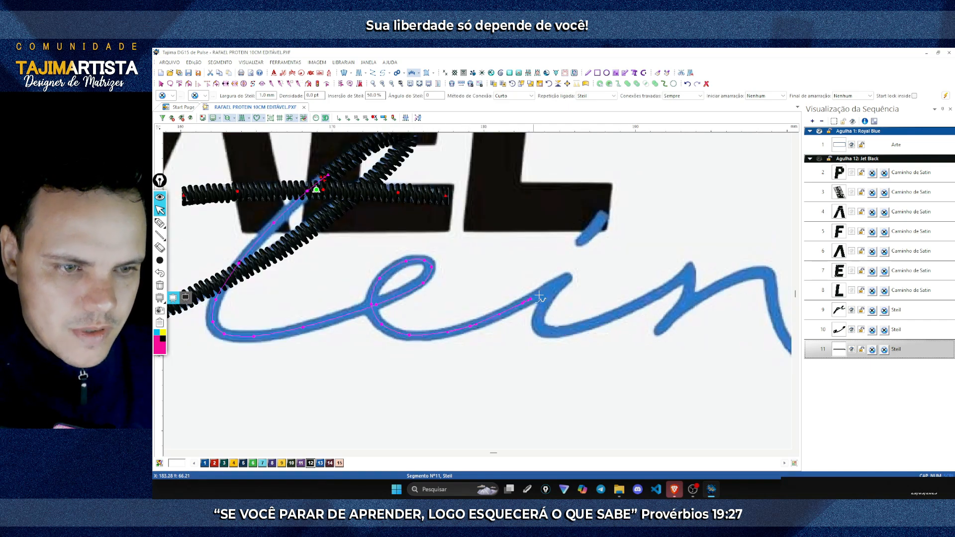
{"action": "left_click", "coordinate": [567, 277]}
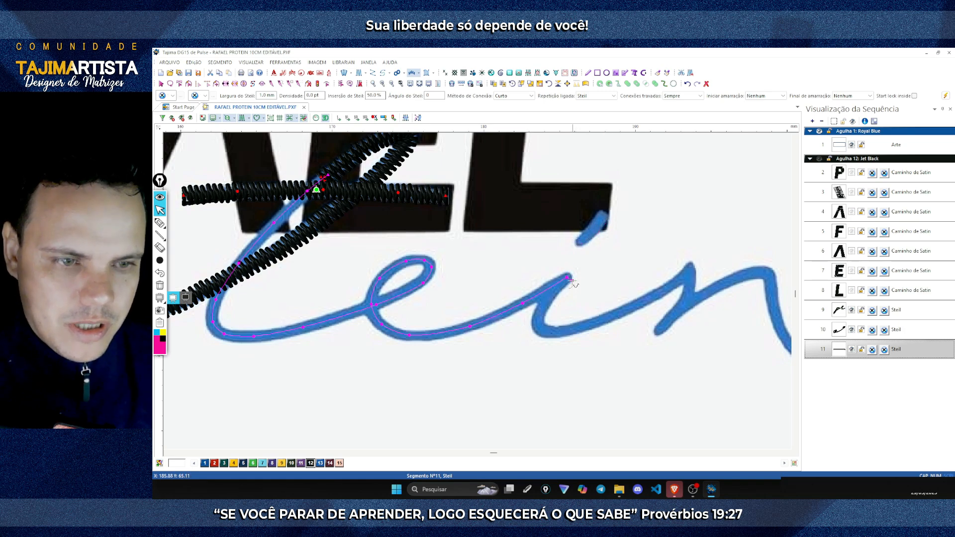
{"action": "key", "text": "Return"}
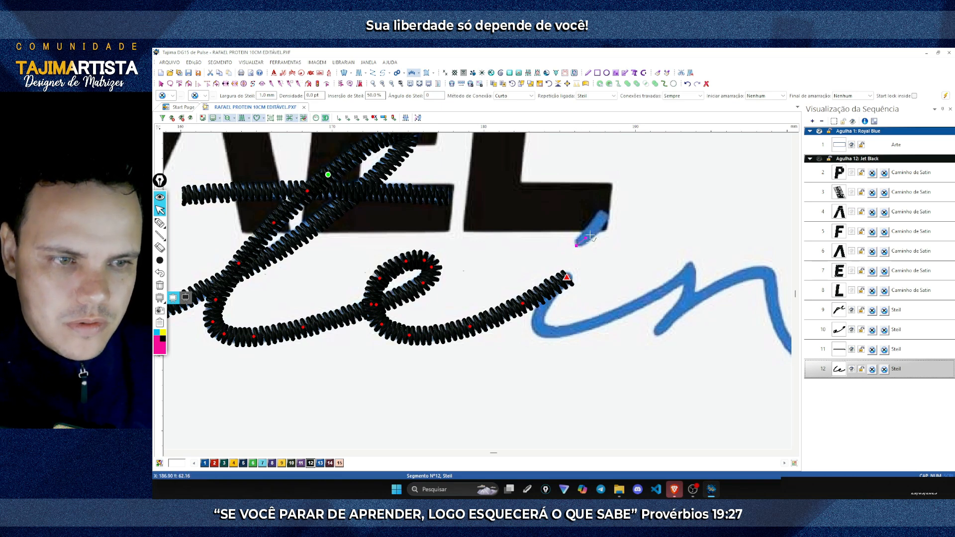
- Digitize two steil segments: the i's slanted accent, and the stroke from the i's tip around its base to just past the n's first peak
{"action": "left_click", "coordinate": [605, 210]}
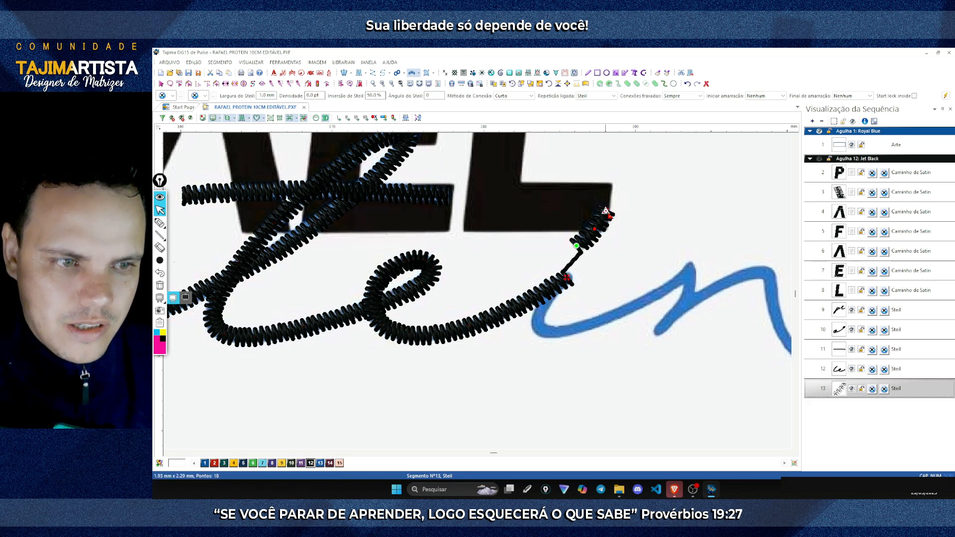
{"action": "right_click", "coordinate": [547, 300]}
{"action": "right_click", "coordinate": [538, 318]}
{"action": "right_click", "coordinate": [545, 331]}
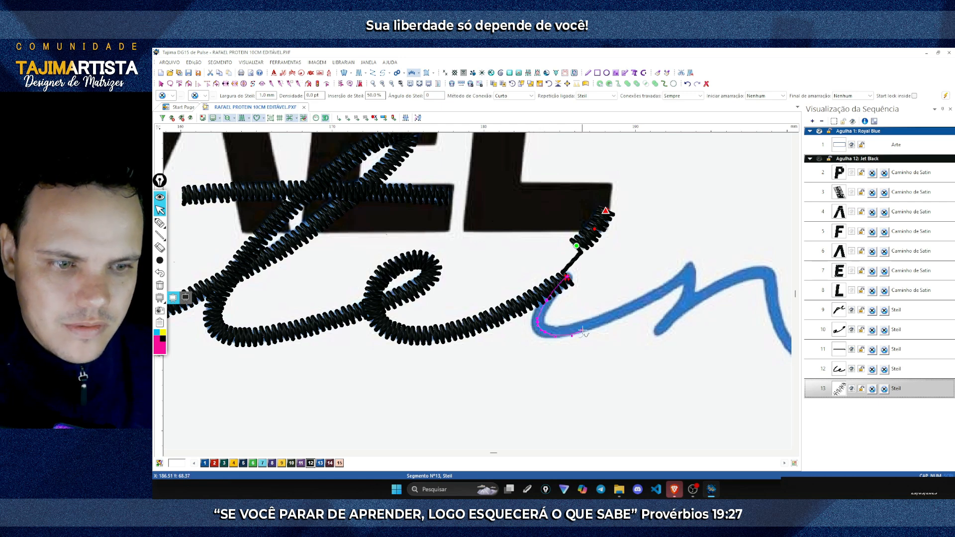
{"action": "left_click", "coordinate": [563, 330]}
{"action": "left_click", "coordinate": [617, 313]}
{"action": "left_click", "coordinate": [666, 287]}
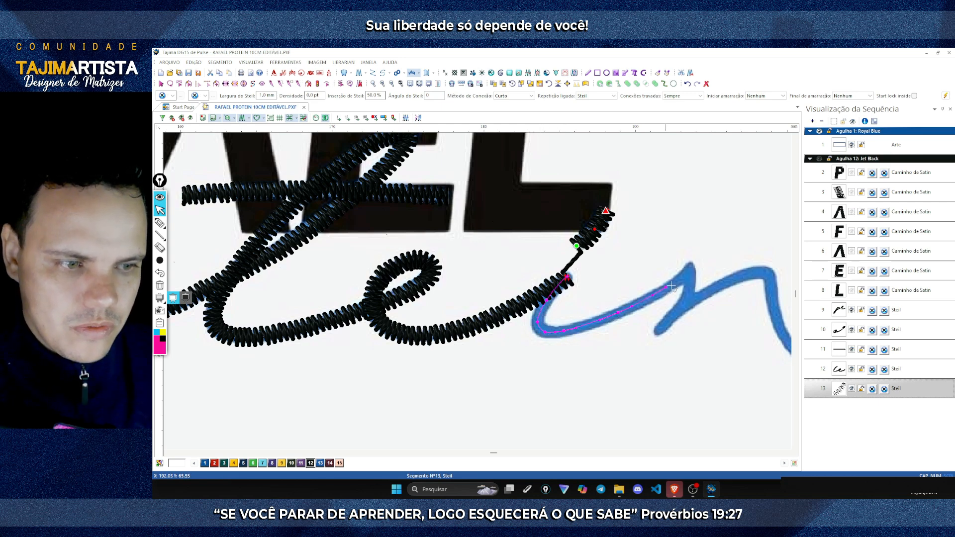
{"action": "left_click", "coordinate": [688, 269]}
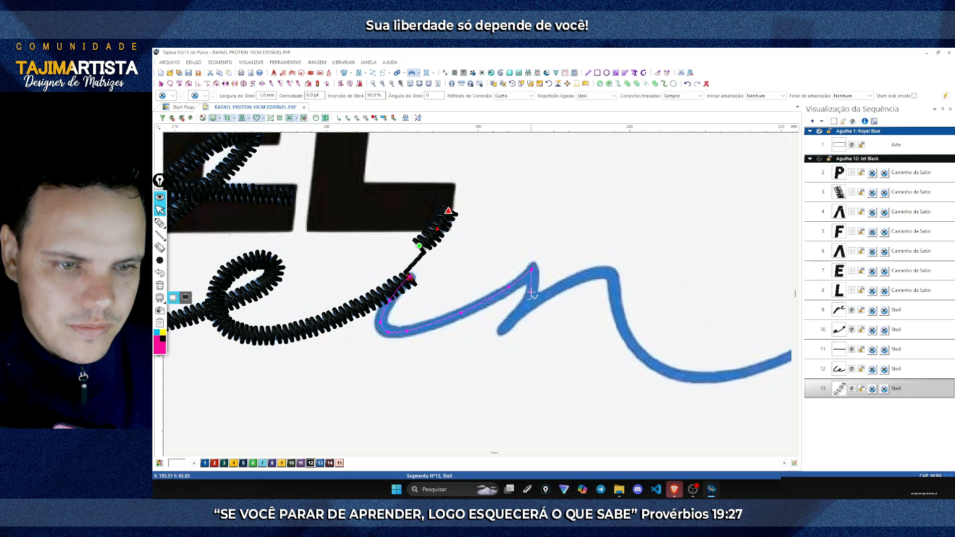
{"action": "right_click", "coordinate": [533, 288]}
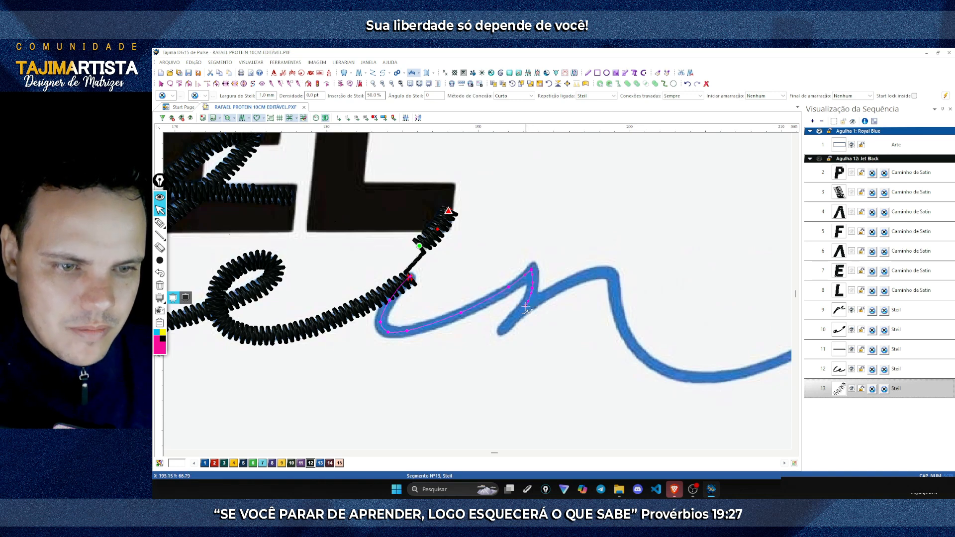
{"action": "key", "text": "Return"}
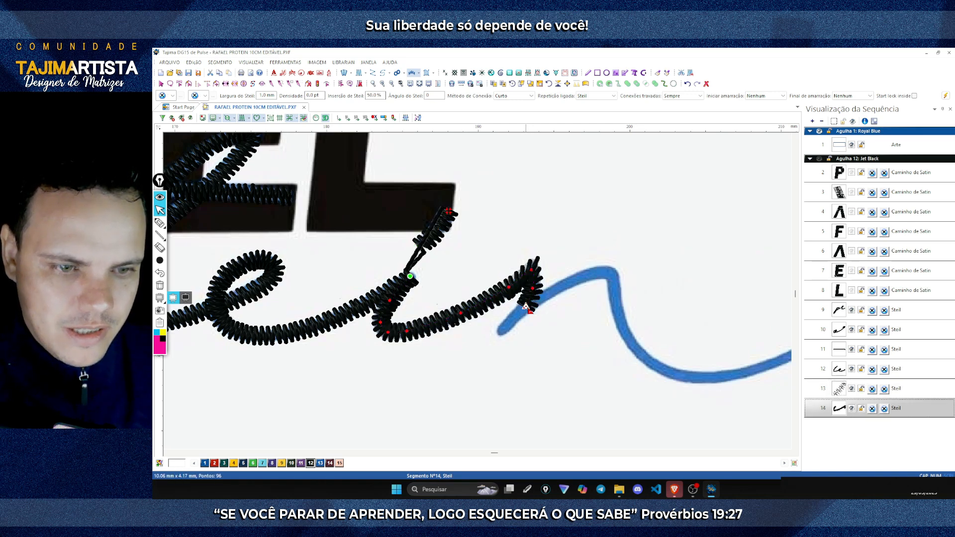
- Digitize the n's remaining stroke as a steil segment, from its lower foot over the arch to the end of the long tail
{"action": "left_click", "coordinate": [500, 333]}
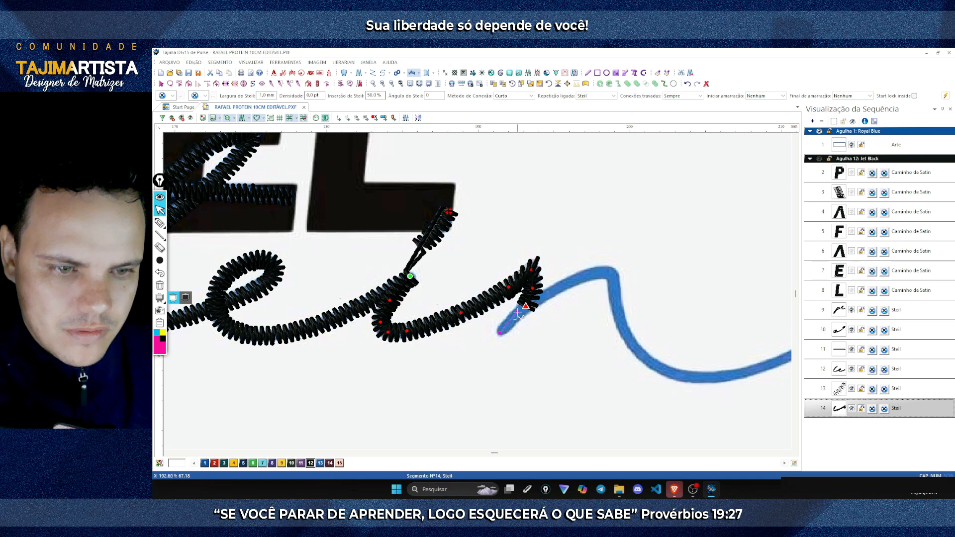
{"action": "left_click", "coordinate": [517, 315]}
{"action": "left_click", "coordinate": [553, 291]}
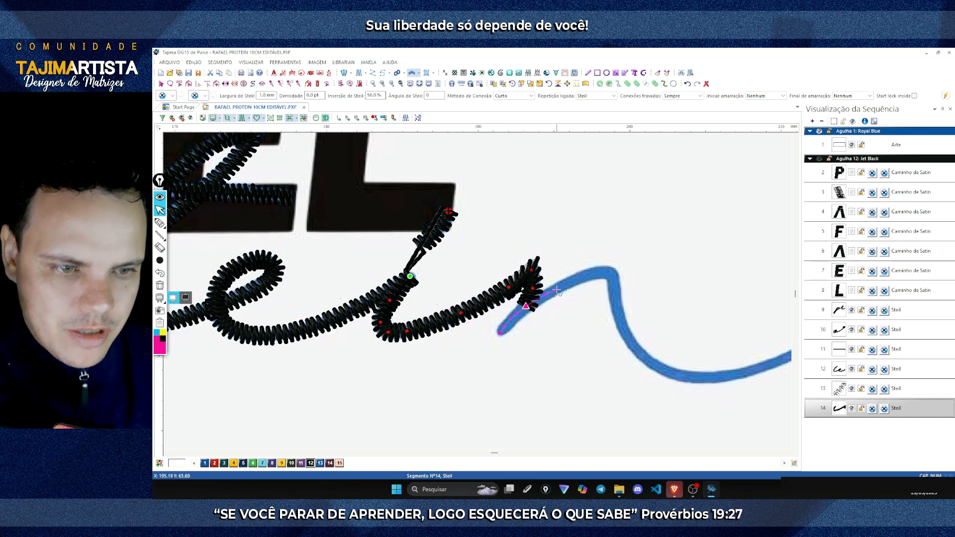
{"action": "left_click", "coordinate": [577, 276]}
{"action": "left_click", "coordinate": [609, 273]}
{"action": "left_click", "coordinate": [617, 294]}
{"action": "left_click", "coordinate": [621, 323]}
{"action": "left_click", "coordinate": [638, 351]}
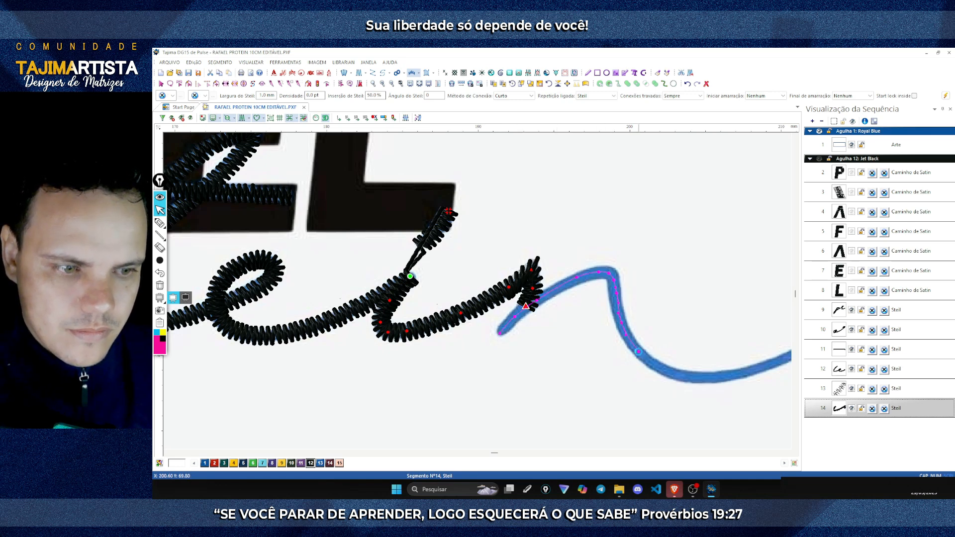
{"action": "left_click", "coordinate": [519, 374]}
{"action": "left_click", "coordinate": [546, 377]}
{"action": "left_click", "coordinate": [608, 368]}
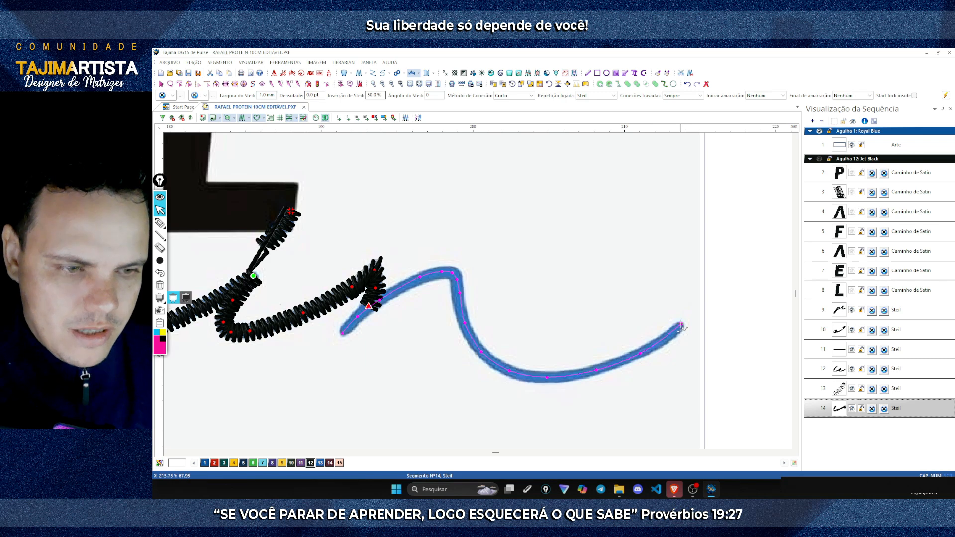
{"action": "key", "text": "Return"}
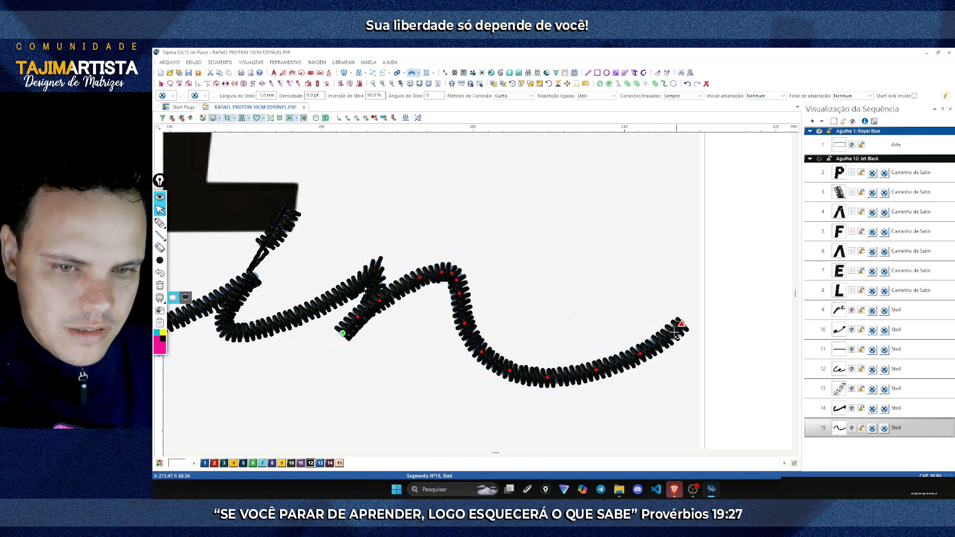
- Assign all steil segments of the "protein" script to needle 1, Royal Blue
{"action": "key", "text": "0"}
{"action": "left_click_drag", "start_coordinate": [701, 311], "coordinate": [547, 299]}
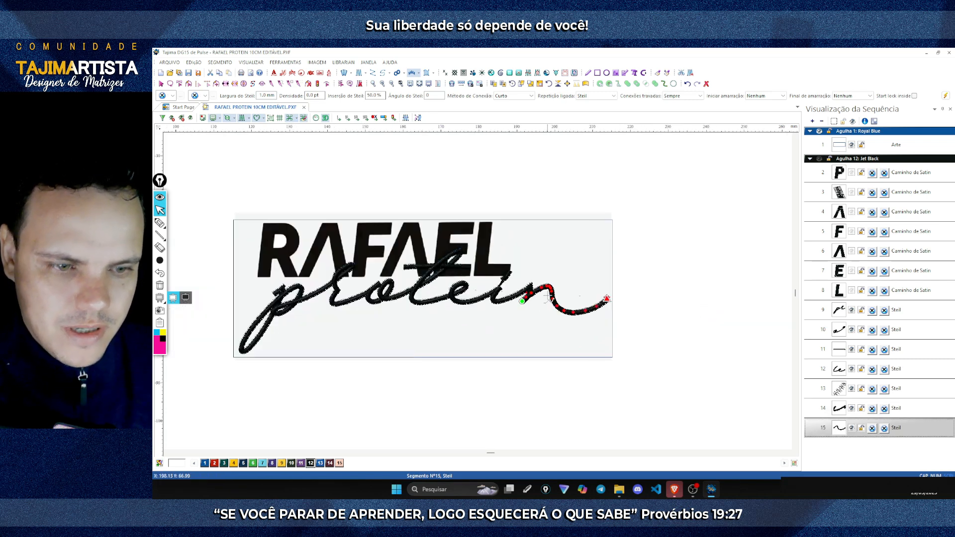
{"action": "key", "text": "Escape"}
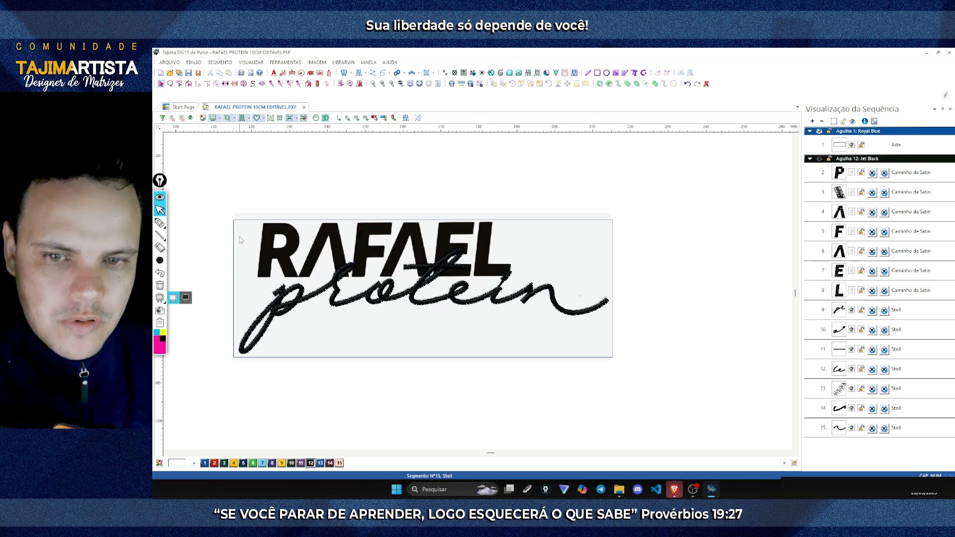
{"action": "left_click_drag", "start_coordinate": [241, 245], "coordinate": [597, 341]}
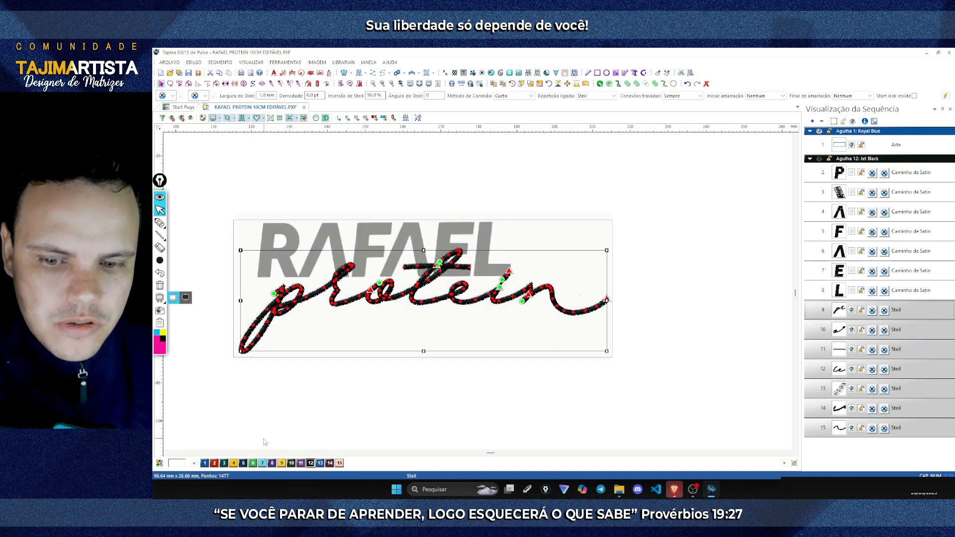
{"action": "left_click", "coordinate": [204, 463]}
{"action": "left_click", "coordinate": [437, 409]}
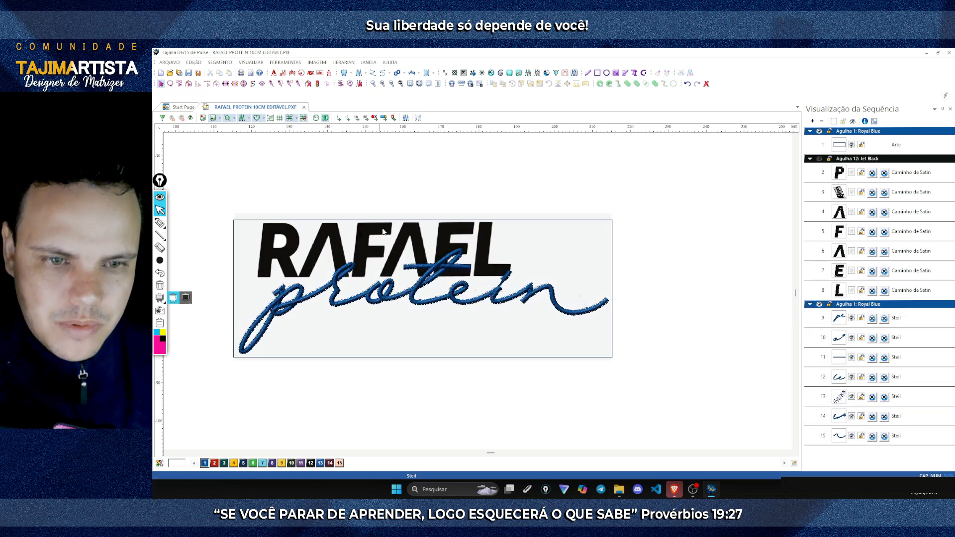
- Toggle the visibility of the Jet Black stitches, the Royal Blue stitches and the background image to compare the embroidery with the artwork
{"action": "left_click", "coordinate": [820, 159]}
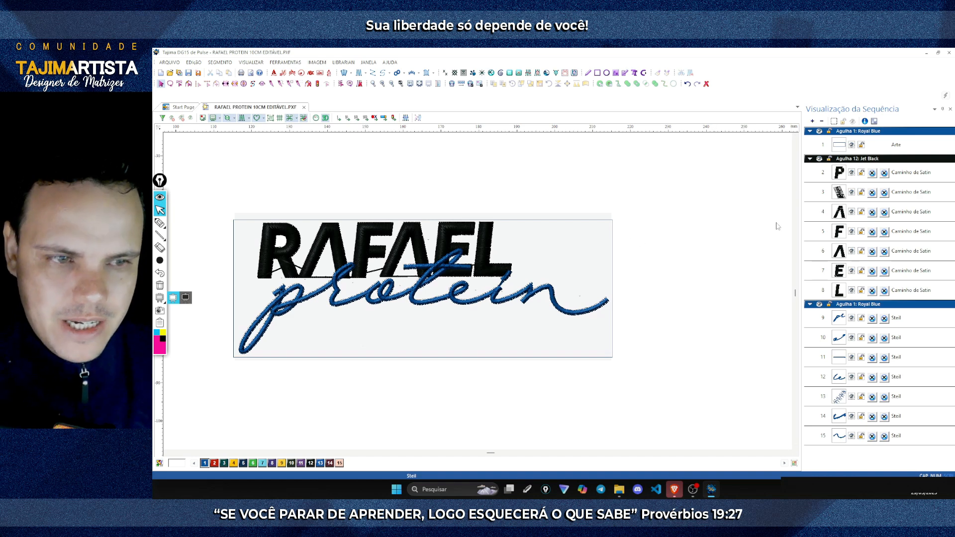
{"action": "left_click", "coordinate": [820, 159]}
{"action": "left_click", "coordinate": [820, 305]}
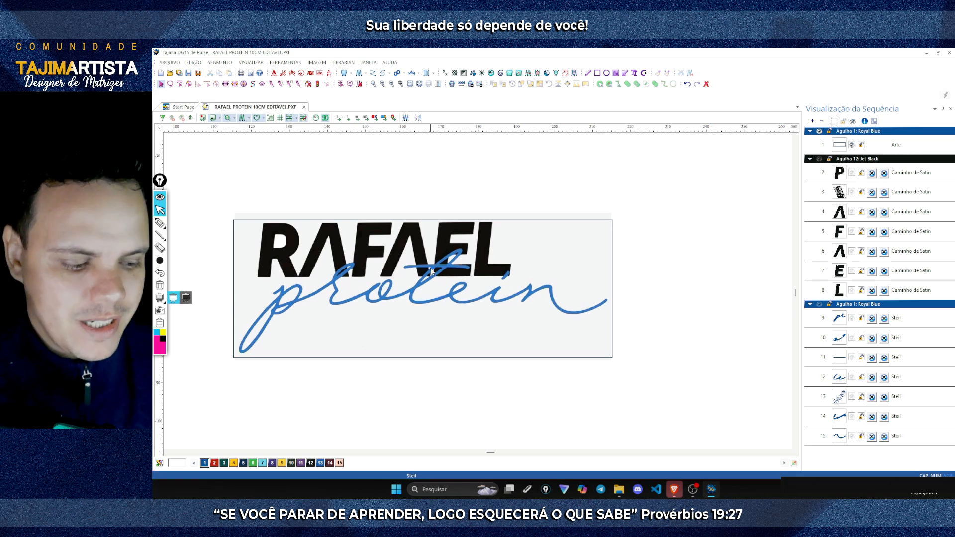
{"action": "key", "text": "i"}
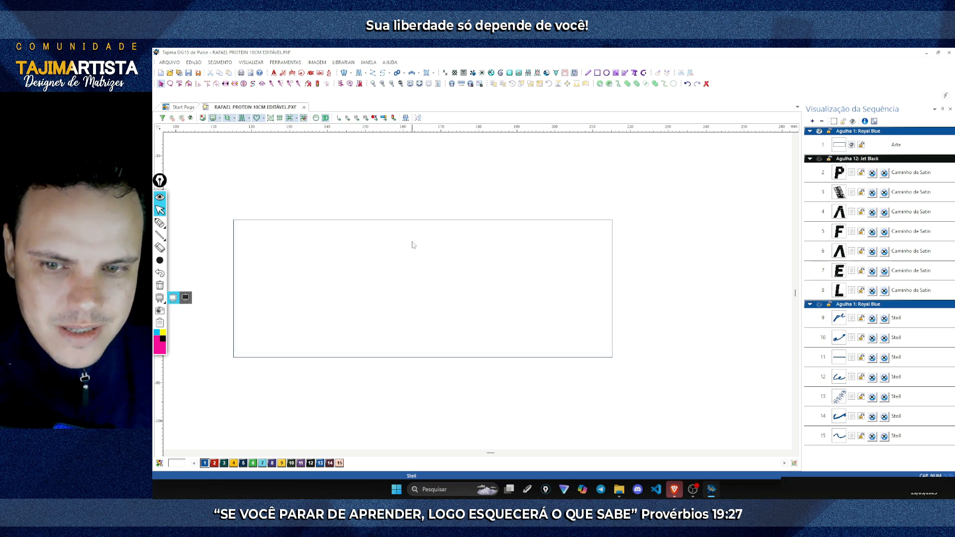
{"action": "key", "text": "i"}
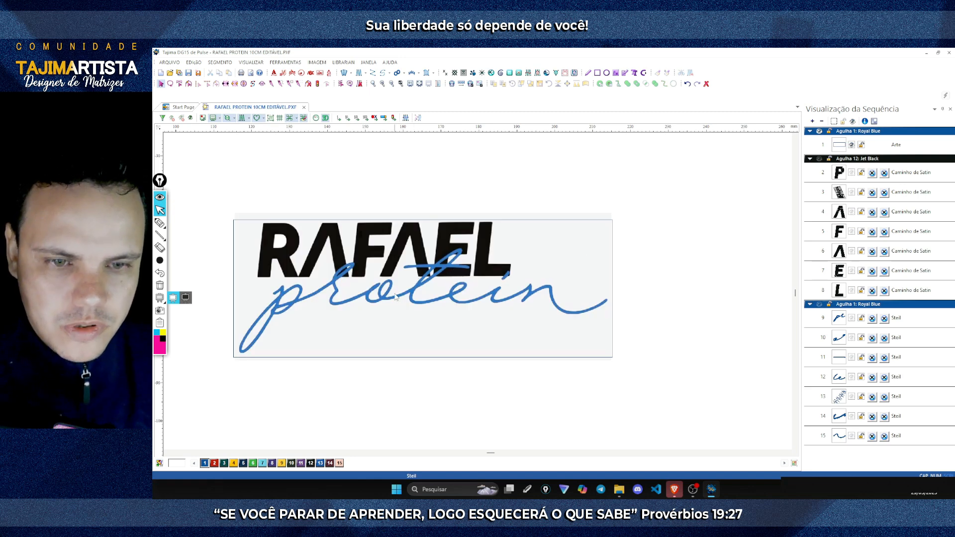
- Hide the background image, show the Royal Blue and Jet Black stitches again, and save the design file
{"action": "key", "text": "i"}
{"action": "left_click", "coordinate": [819, 304]}
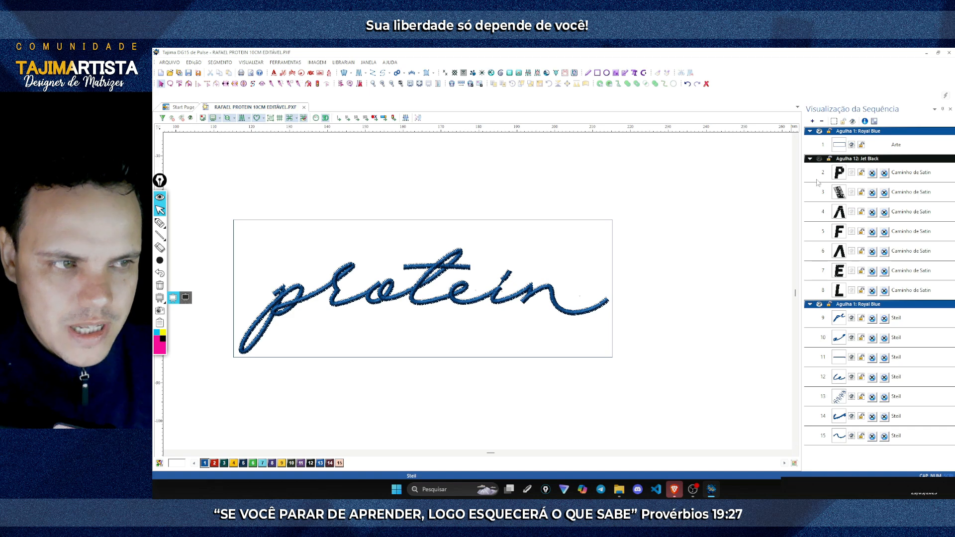
{"action": "left_click", "coordinate": [818, 159]}
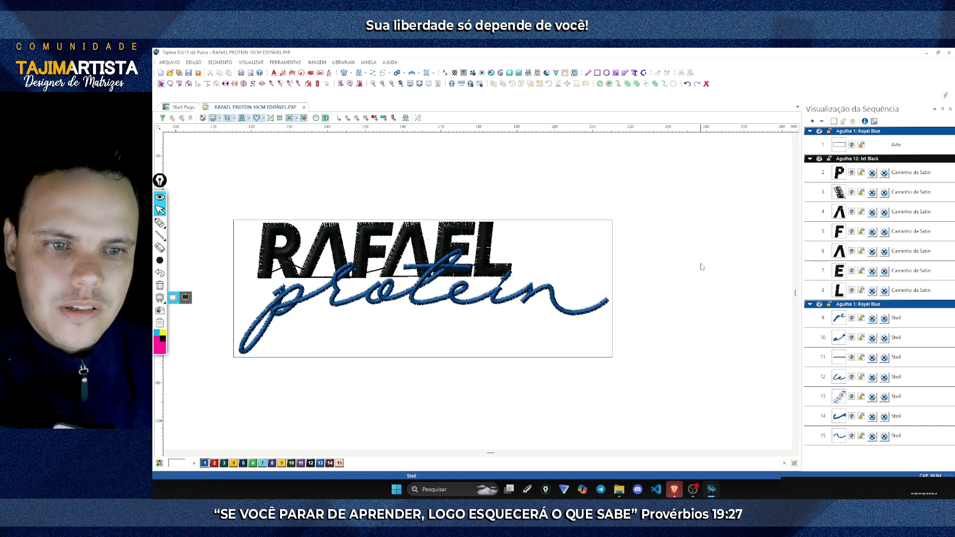
{"action": "left_click", "coordinate": [172, 64]}
{"action": "left_click", "coordinate": [210, 109]}
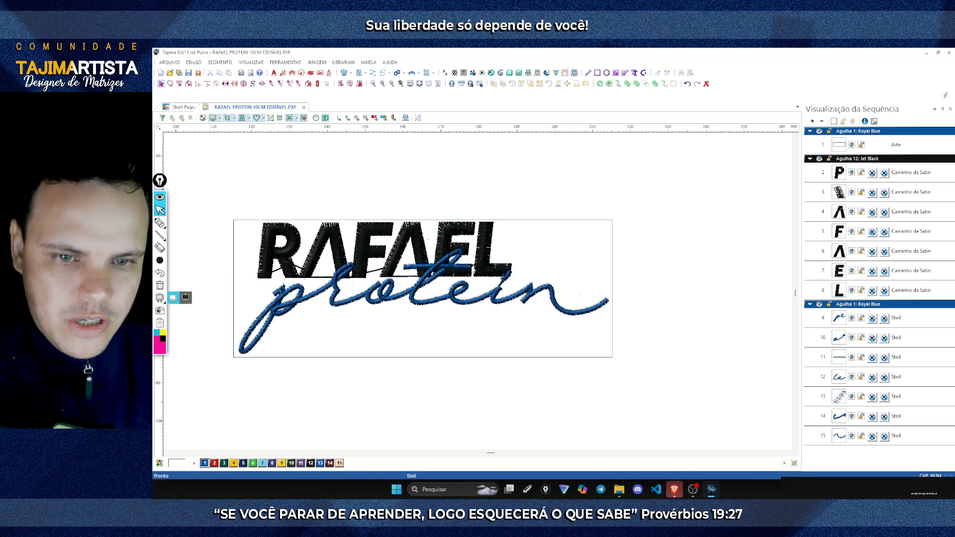
- Switch to the Google Docs checklist, tick off "Criar os objetos" and highlight the "Organizar os objetos" item's mention of the colour sequence
{"action": "left_click", "coordinate": [691, 491]}
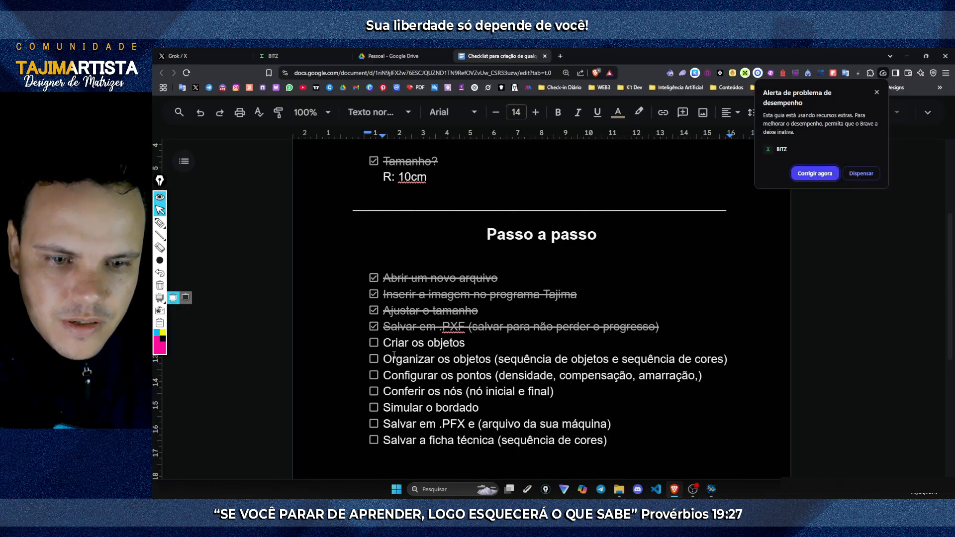
{"action": "left_click", "coordinate": [373, 342]}
{"action": "left_click_drag", "start_coordinate": [408, 359], "coordinate": [718, 359]}
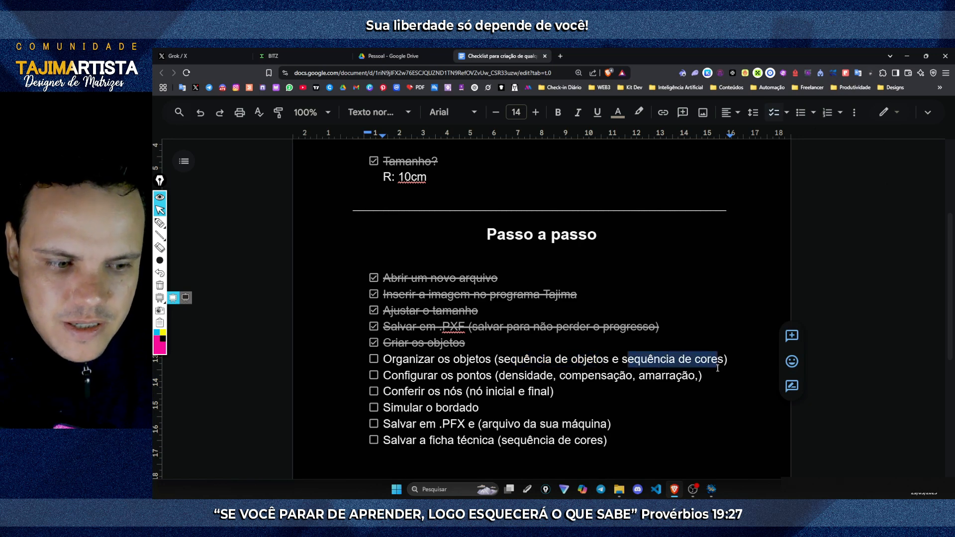
- Return to Tajima DG15 and delete the Arte rectangle framing the logo
{"action": "left_click", "coordinate": [711, 489]}
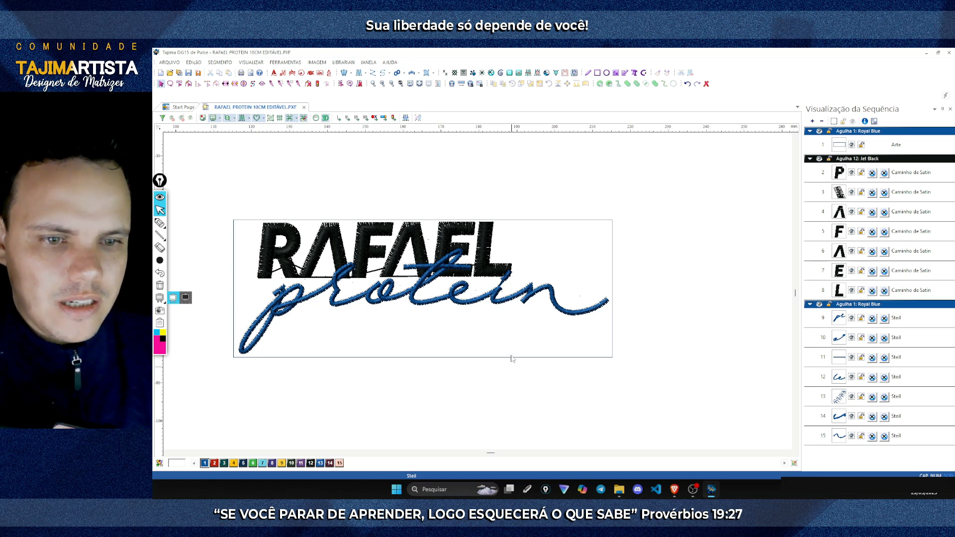
{"action": "left_click", "coordinate": [238, 220]}
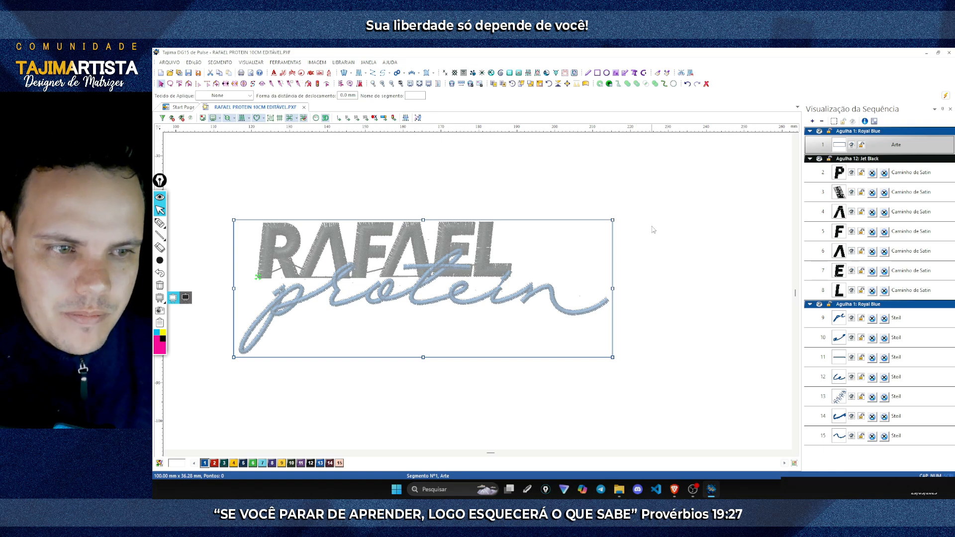
{"action": "key", "text": "Delete"}
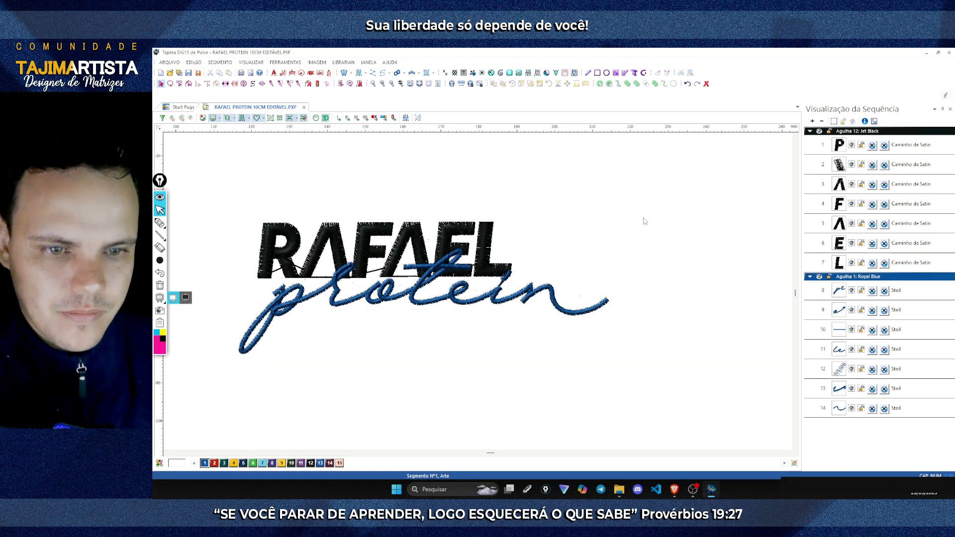
- Collapse the sequence to its colour groups and try placing the Royal Blue group before Jet Black
{"action": "left_click", "coordinate": [381, 83]}
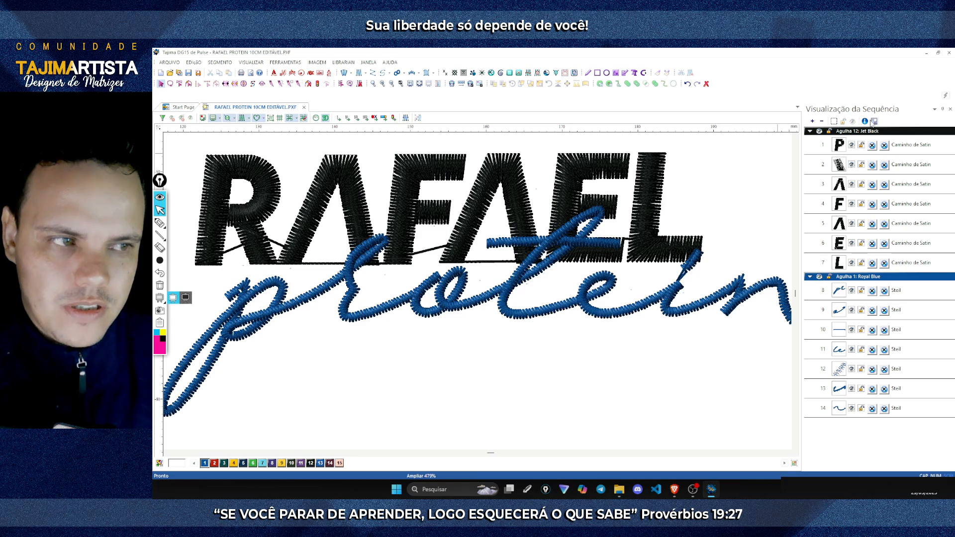
{"action": "left_click", "coordinate": [821, 121]}
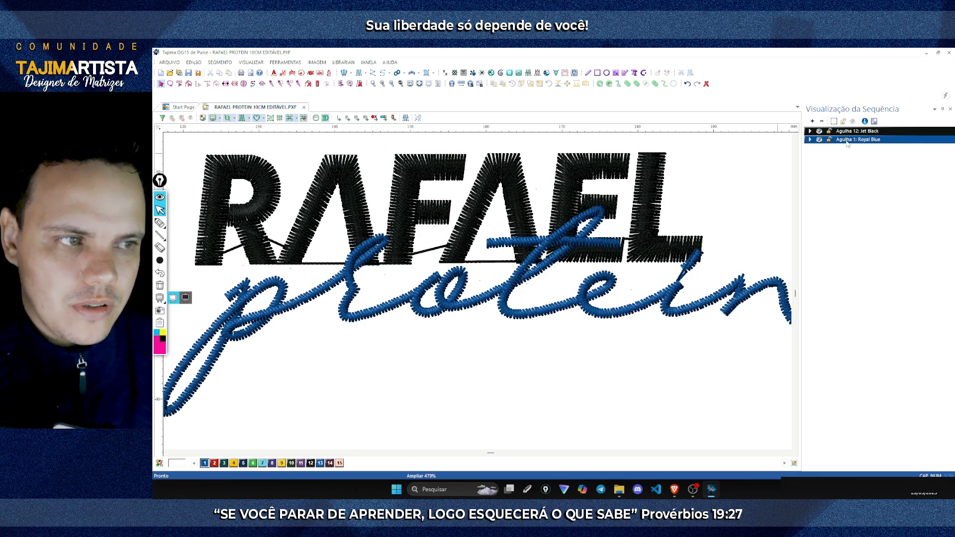
{"action": "left_click_drag", "start_coordinate": [846, 144], "coordinate": [852, 133]}
{"action": "left_click", "coordinate": [719, 158]}
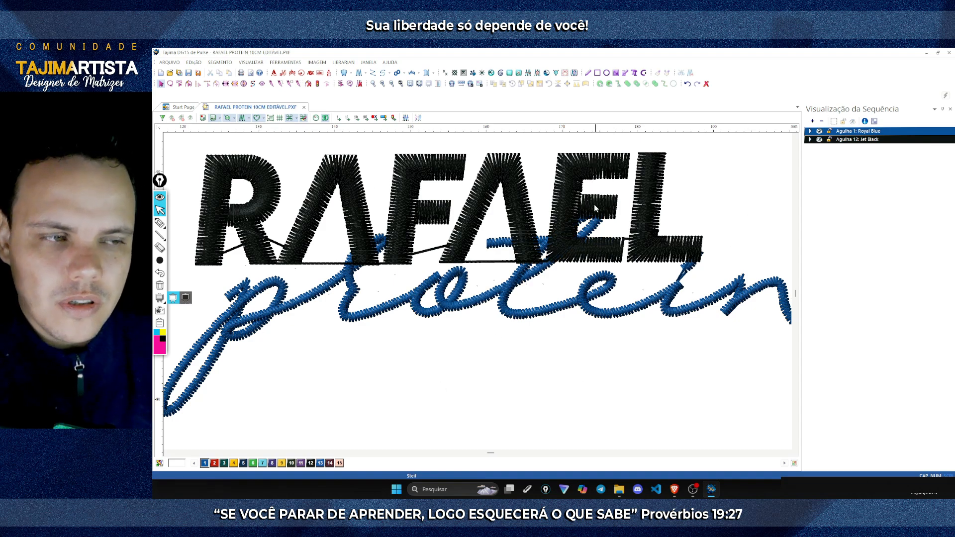
- Move the Jet Black group back ahead of the Royal Blue group in the stitching sequence
{"action": "left_click", "coordinate": [845, 141]}
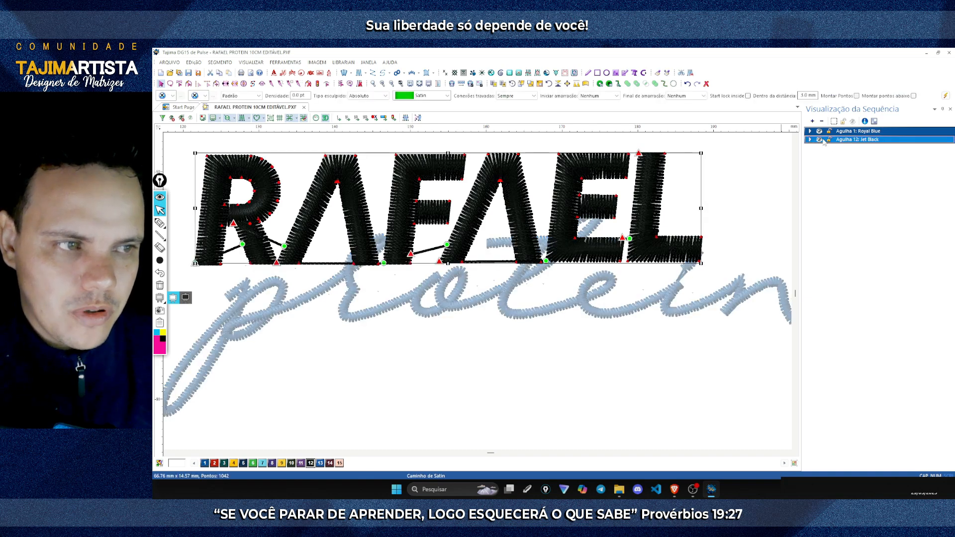
{"action": "left_click", "coordinate": [770, 152]}
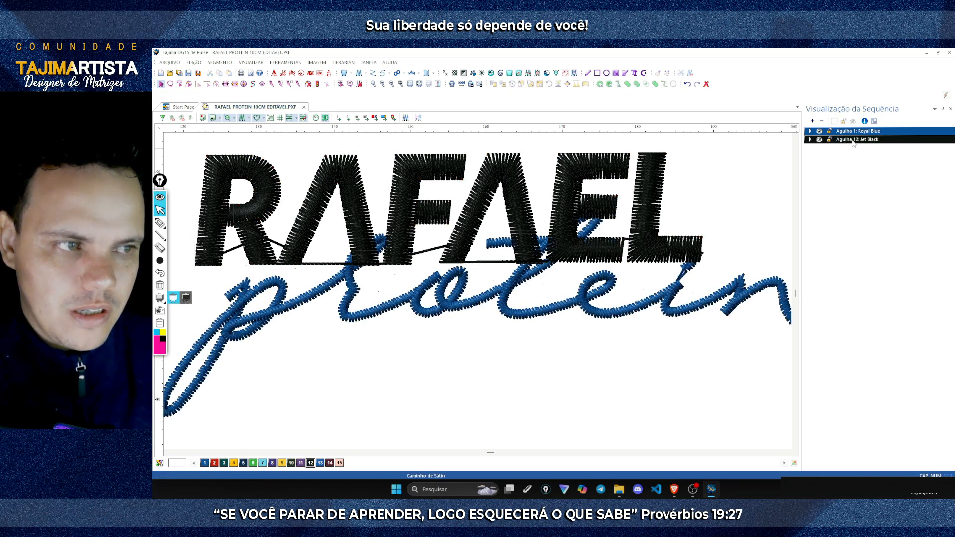
{"action": "left_click", "coordinate": [852, 140]}
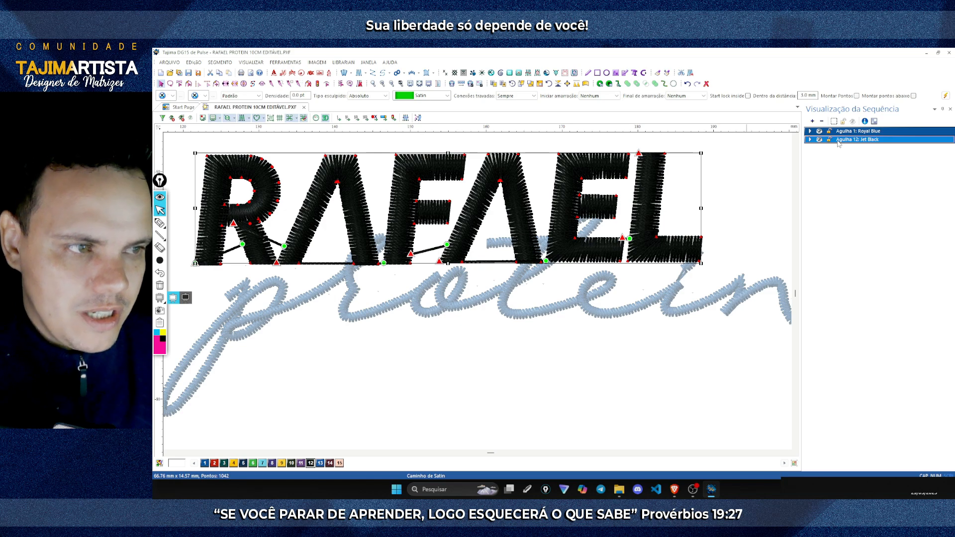
{"action": "left_click_drag", "start_coordinate": [837, 141], "coordinate": [856, 132]}
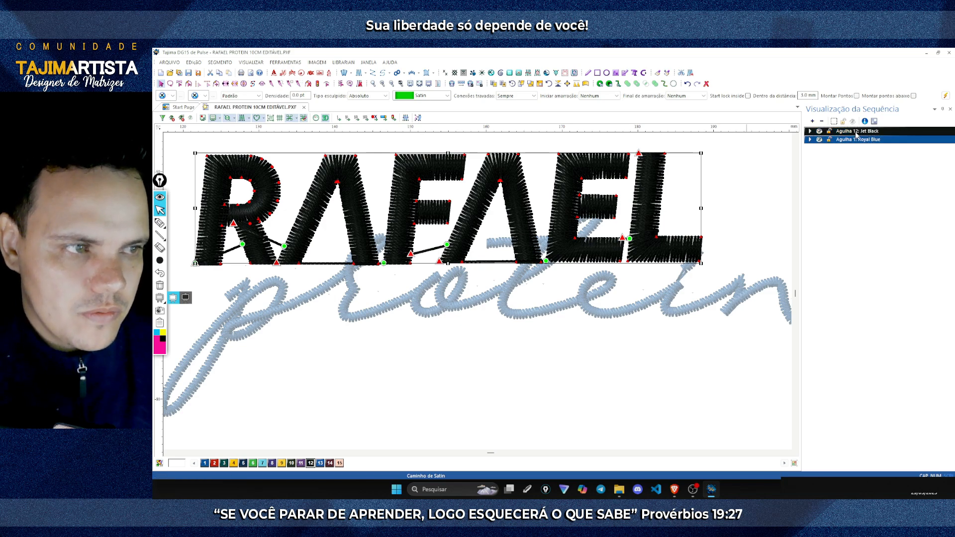
{"action": "left_click", "coordinate": [757, 152]}
- Check the stitching order inside the Jet Black group by selecting the R's body, the R's leg and the L
{"action": "left_click", "coordinate": [810, 131]}
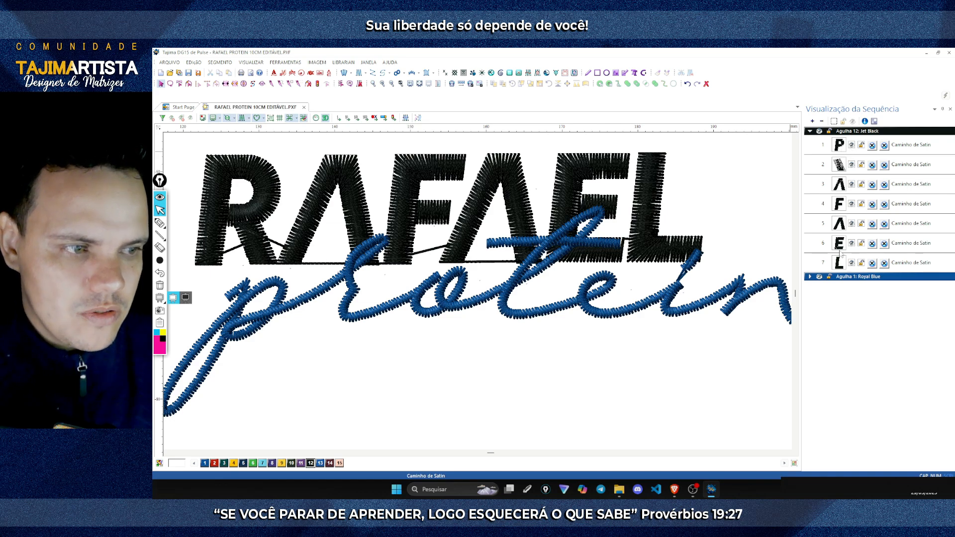
{"action": "left_click", "coordinate": [839, 147]}
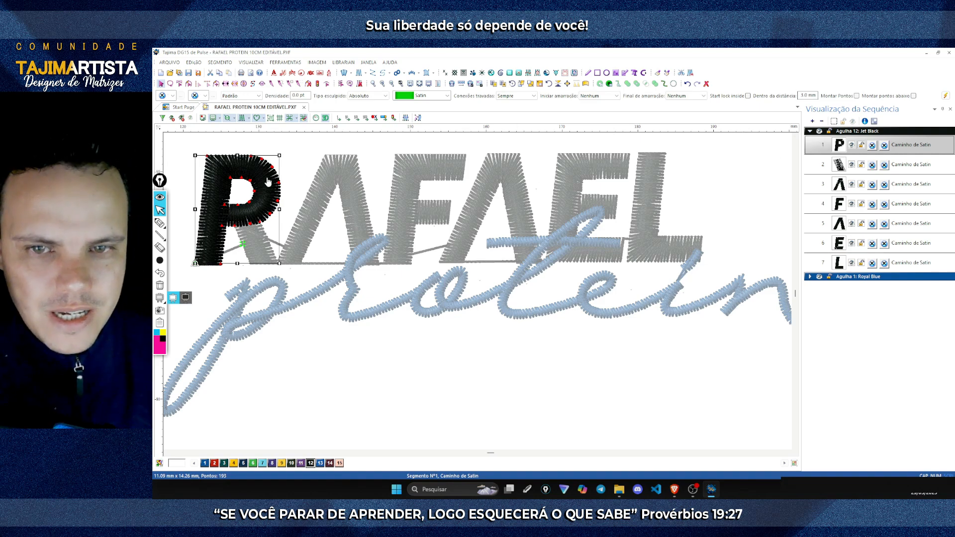
{"action": "left_click", "coordinate": [875, 164]}
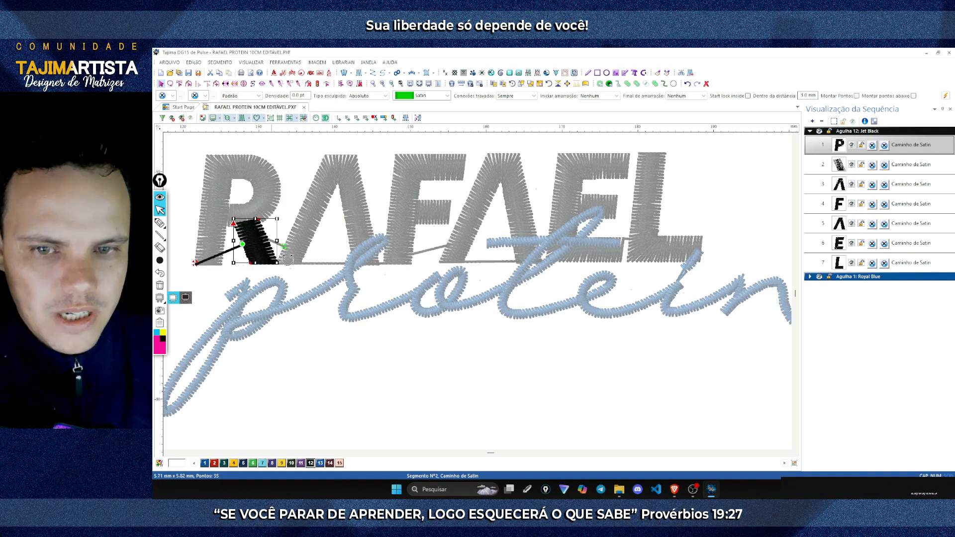
{"action": "left_click", "coordinate": [875, 263]}
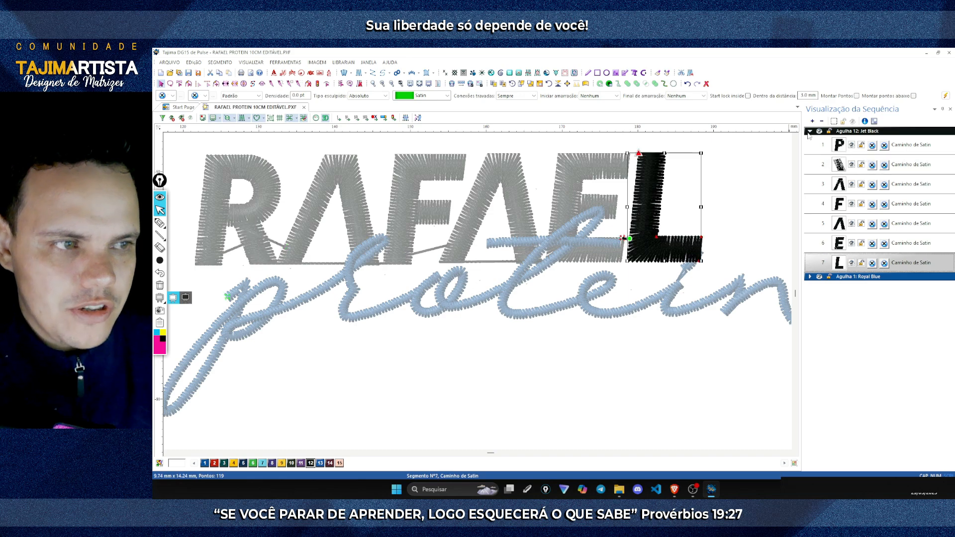
{"action": "left_click", "coordinate": [810, 131]}
{"action": "left_click", "coordinate": [842, 148]}
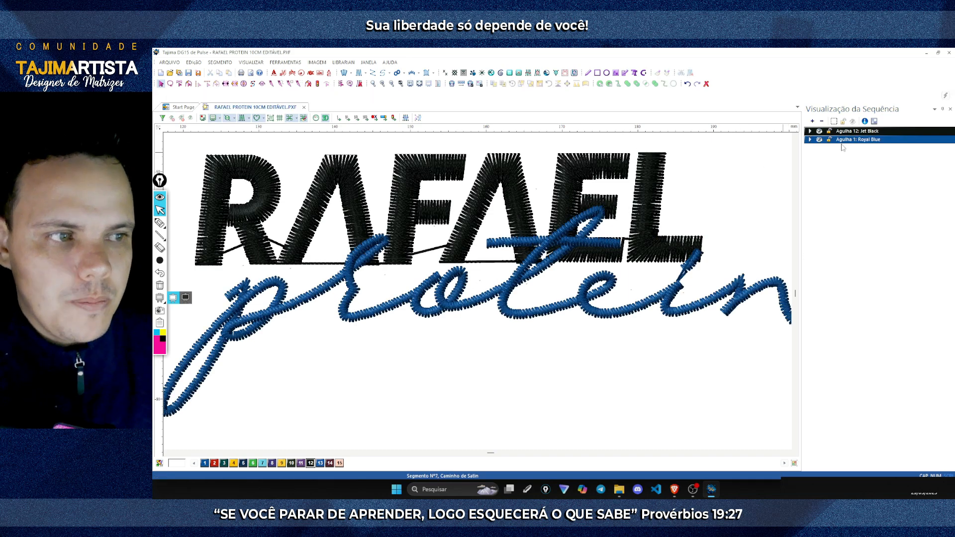
- Check the stitching order inside the Royal Blue group by selecting its first three steil segments
{"action": "left_click", "coordinate": [809, 140]}
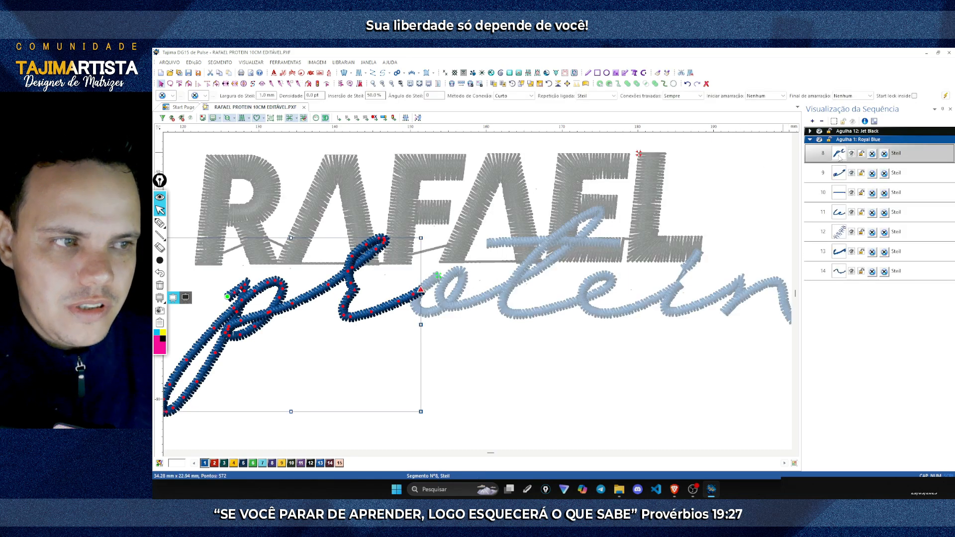
{"action": "left_click", "coordinate": [821, 153]}
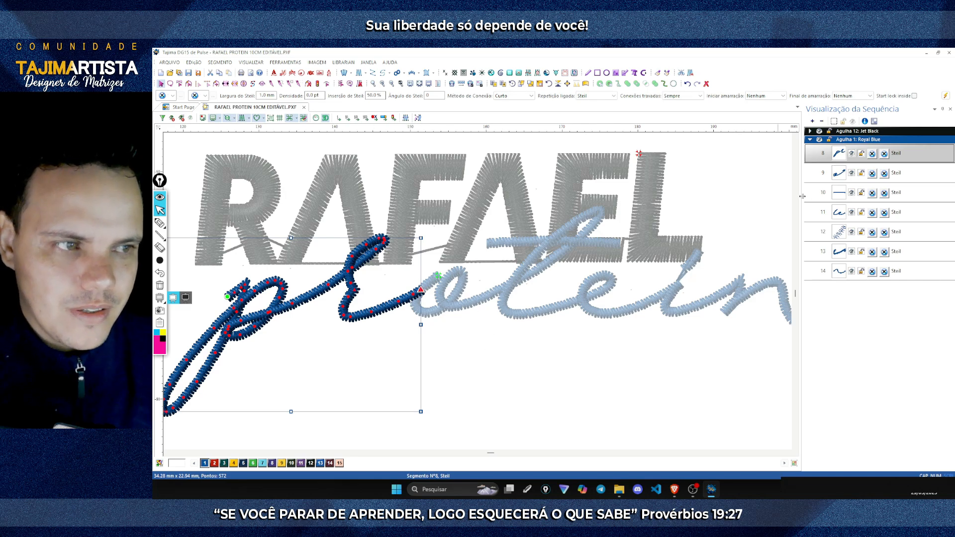
{"action": "left_click", "coordinate": [836, 174]}
{"action": "left_click", "coordinate": [839, 193]}
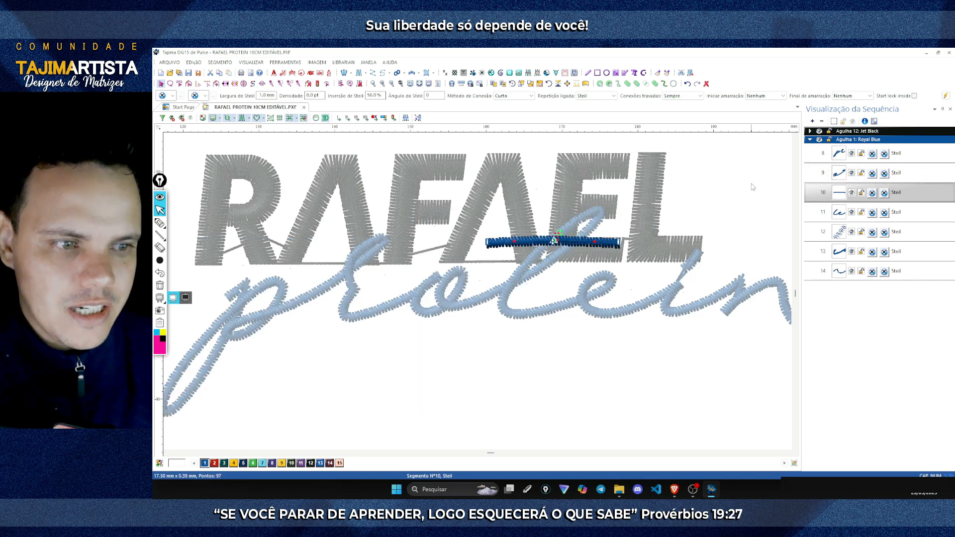
{"action": "left_click", "coordinate": [752, 186]}
{"action": "left_click", "coordinate": [810, 140]}
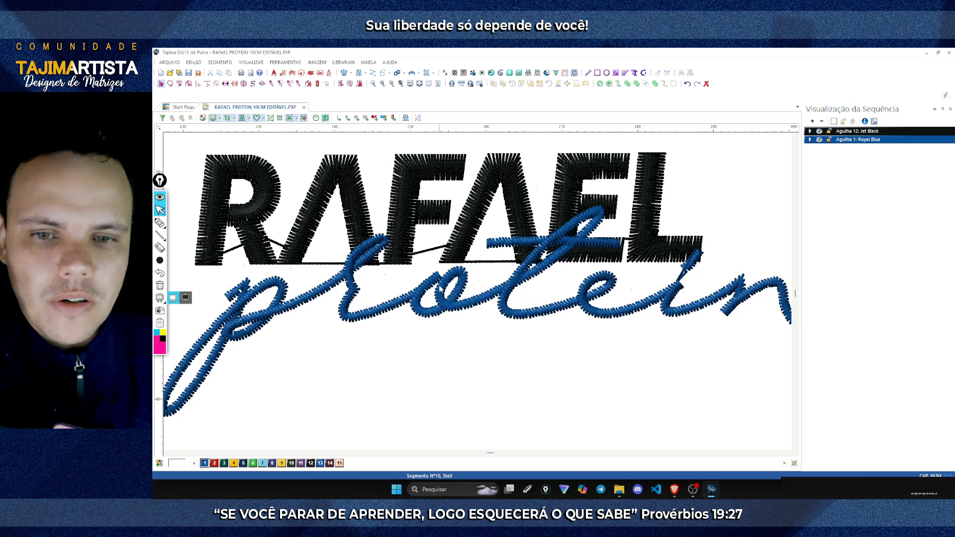
- Select both satin segments of the letter R to examine their start and end nodes
{"action": "scroll", "coordinate": [446, 271], "scroll_direction": "left", "scroll_amount": 3}
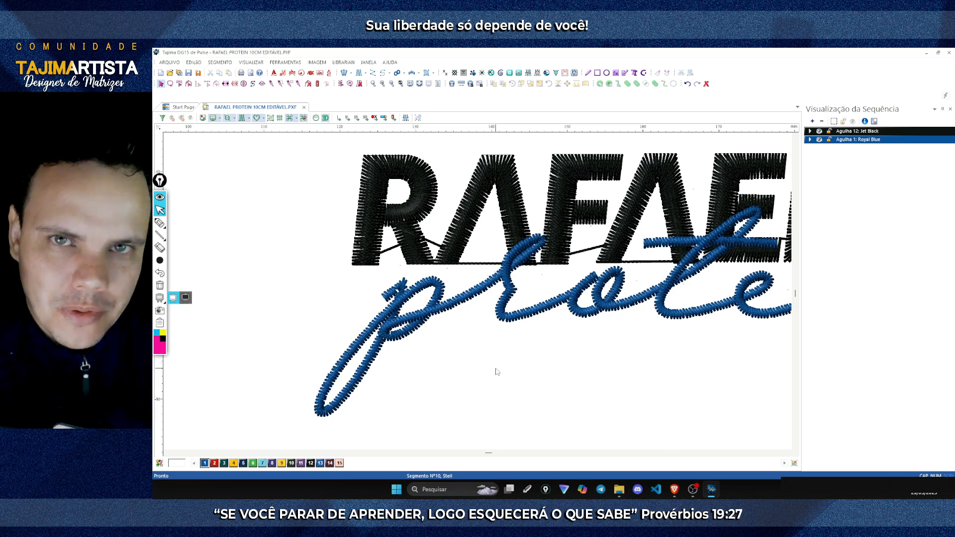
{"action": "scroll", "coordinate": [324, 172], "scroll_direction": "up", "scroll_amount": 2}
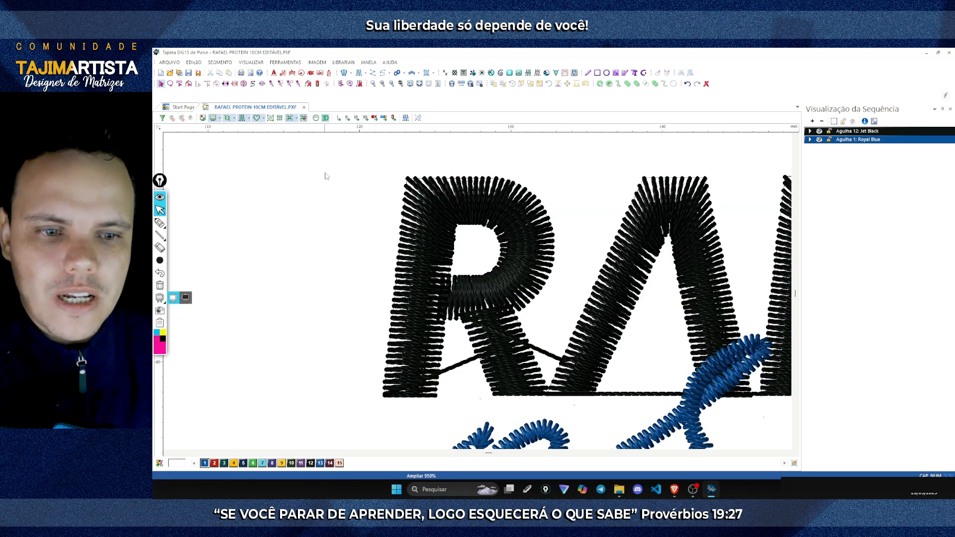
{"action": "left_click_drag", "start_coordinate": [325, 169], "coordinate": [527, 369]}
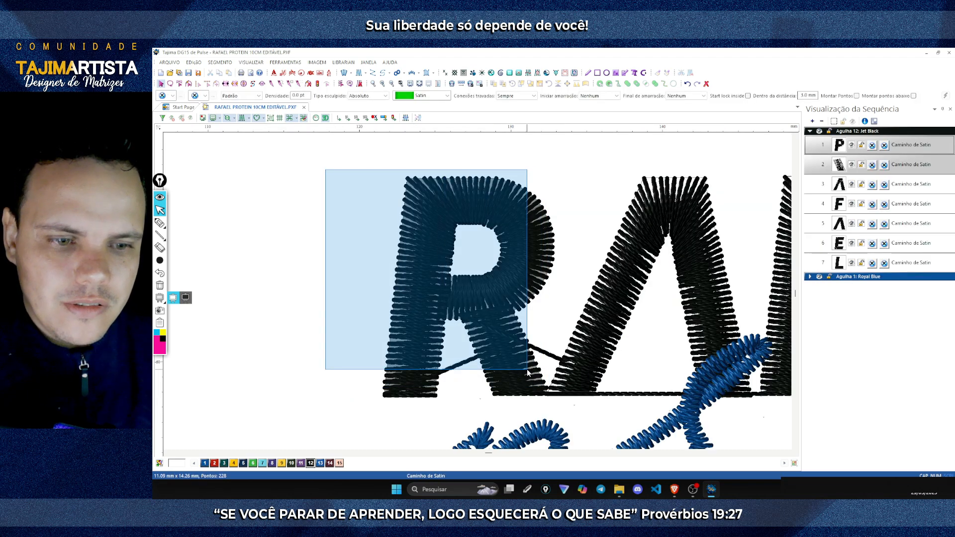
{"action": "left_click_drag", "start_coordinate": [342, 169], "coordinate": [522, 360]}
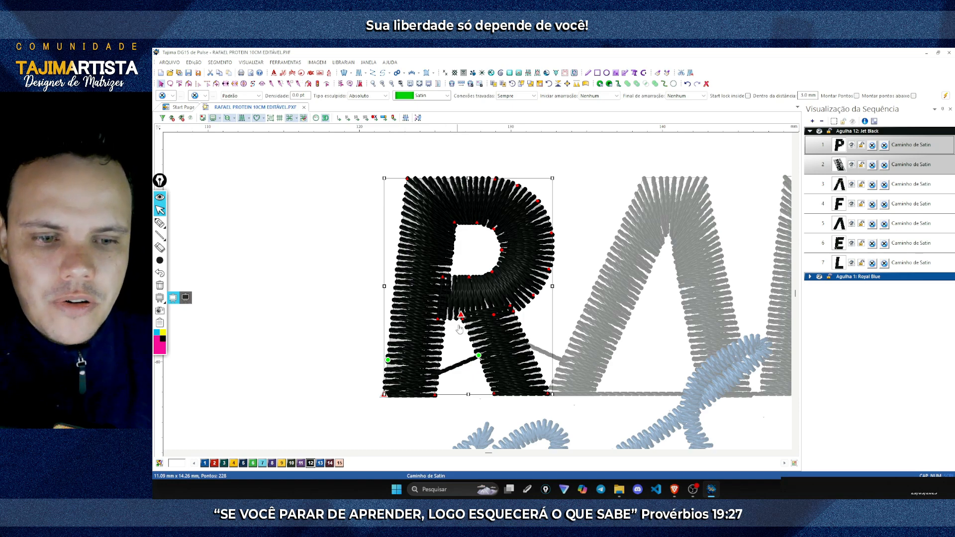
{"action": "left_click", "coordinate": [294, 334]}
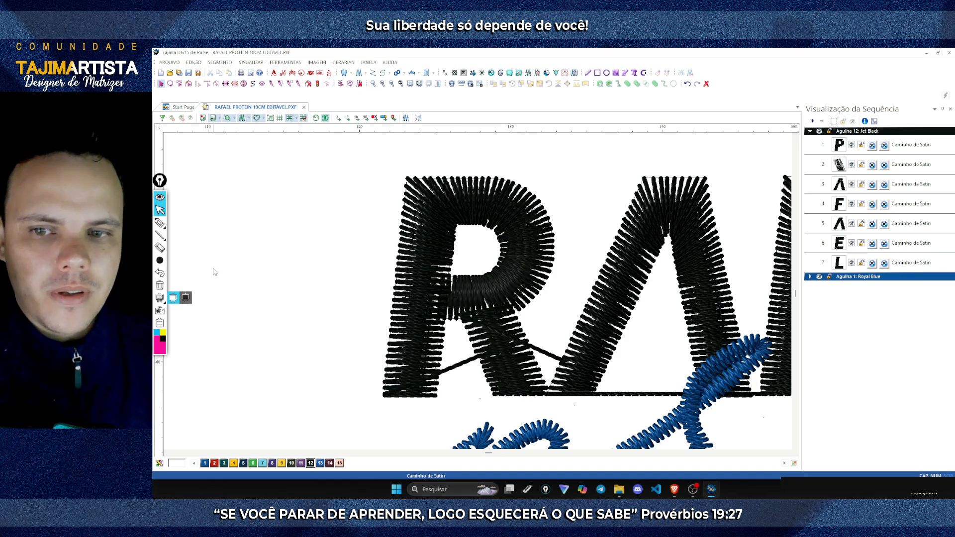
- Set the annotation pen to a thin magenta stroke after clearing a thick trial mark beside the R's leg
{"action": "left_click", "coordinate": [160, 222]}
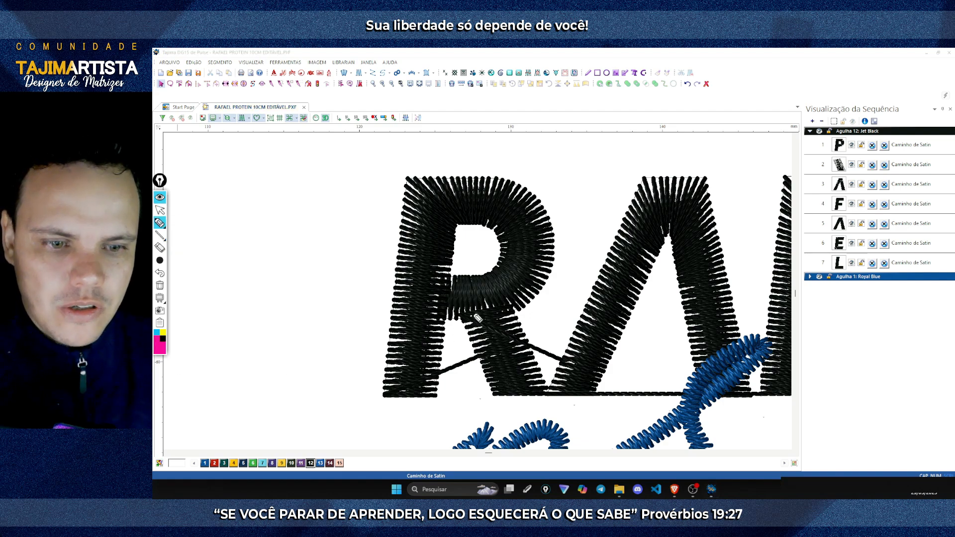
{"action": "left_click_drag", "start_coordinate": [475, 311], "coordinate": [453, 321]}
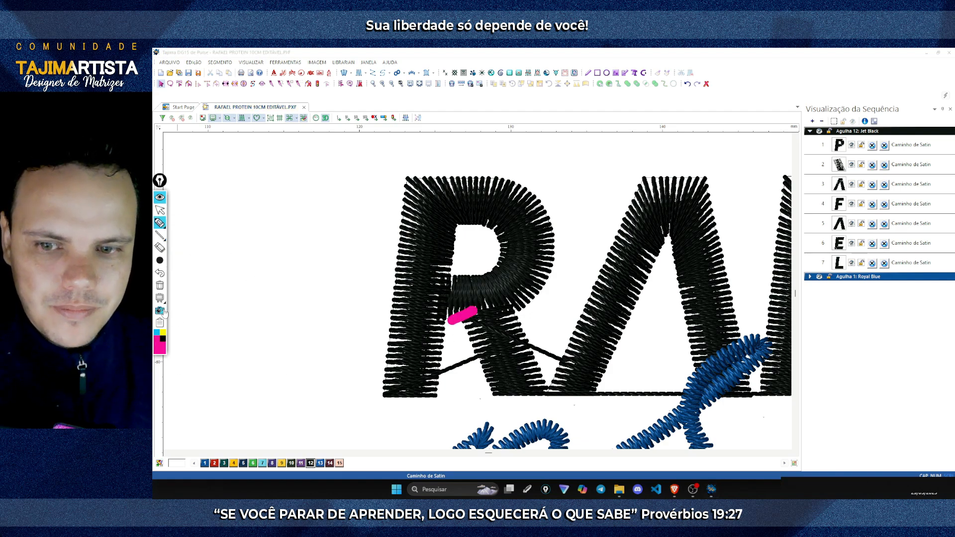
{"action": "left_click", "coordinate": [160, 285]}
{"action": "left_click", "coordinate": [159, 260]}
{"action": "left_click", "coordinate": [174, 260]}
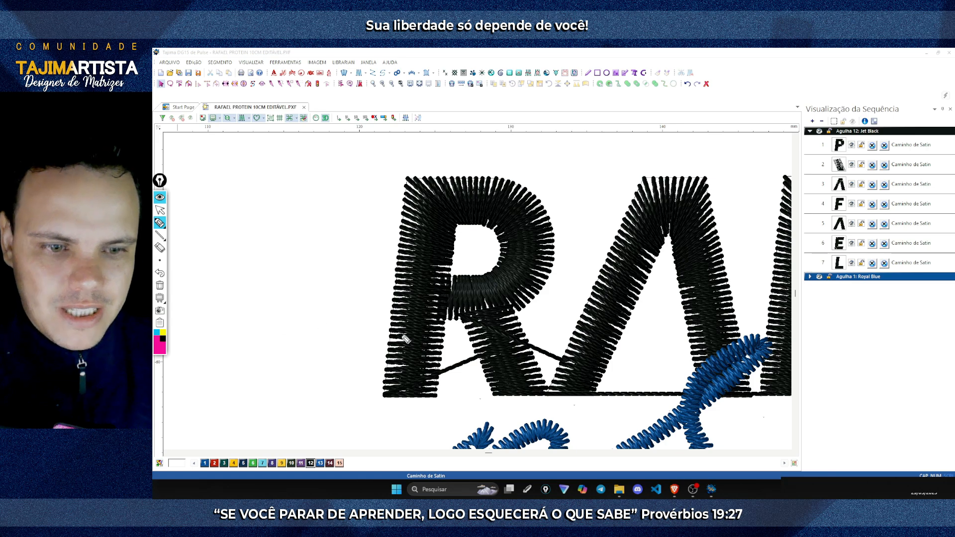
- Mark the ends of the two travel stitches around the R and first A with small magenta crosses, and clear them
{"action": "mouse_move", "coordinate": [474, 312]}
{"action": "left_mouse_down"}
{"action": "mouse_move", "coordinate": [452, 321]}
{"action": "mouse_move", "coordinate": [467, 326]}
{"action": "left_mouse_up"}
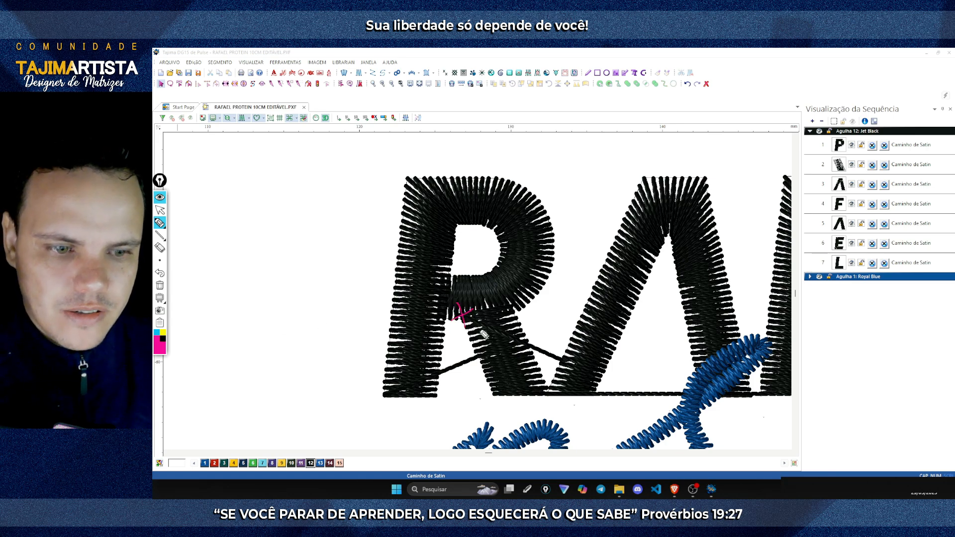
{"action": "mouse_move", "coordinate": [570, 350]}
{"action": "left_mouse_down"}
{"action": "mouse_move", "coordinate": [549, 363]}
{"action": "mouse_move", "coordinate": [569, 370]}
{"action": "left_mouse_up"}
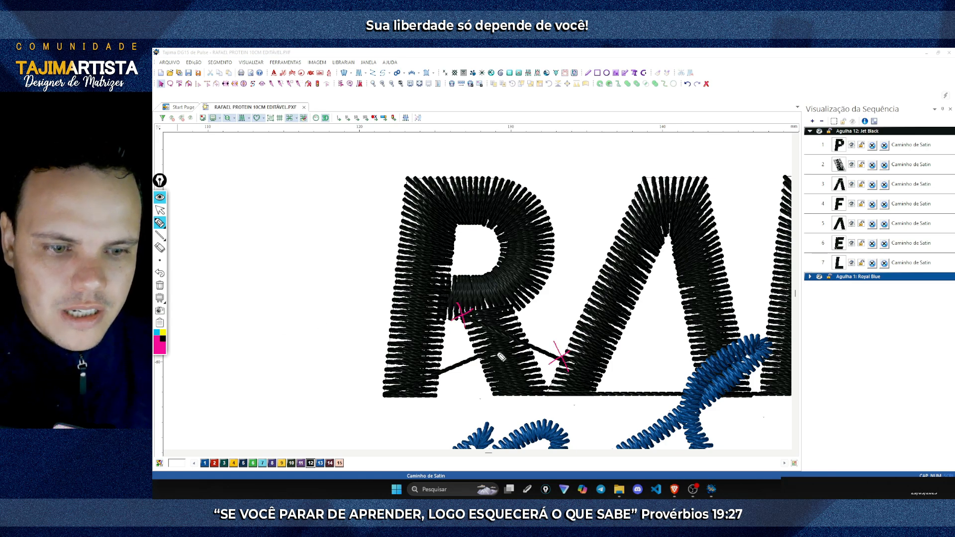
{"action": "mouse_move", "coordinate": [489, 347]}
{"action": "left_mouse_down"}
{"action": "mouse_move", "coordinate": [473, 363]}
{"action": "mouse_move", "coordinate": [468, 348]}
{"action": "mouse_move", "coordinate": [490, 365]}
{"action": "left_mouse_up"}
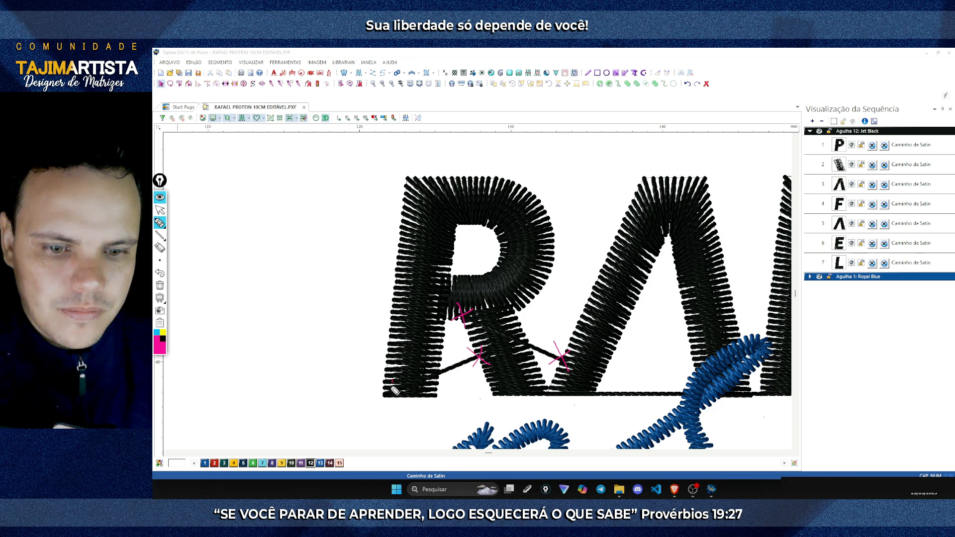
{"action": "mouse_move", "coordinate": [395, 381]}
{"action": "left_mouse_down"}
{"action": "mouse_move", "coordinate": [380, 396]}
{"action": "mouse_move", "coordinate": [404, 404]}
{"action": "left_mouse_up"}
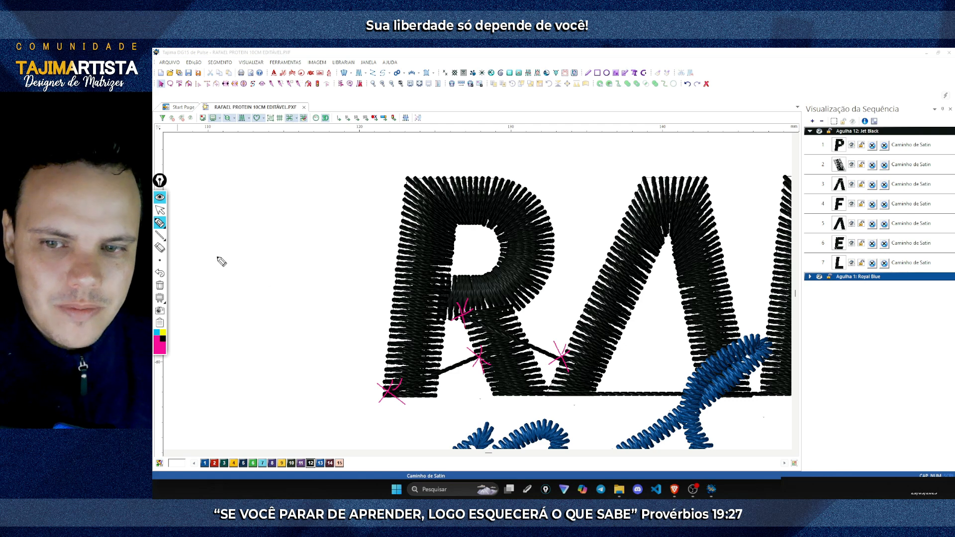
{"action": "left_click", "coordinate": [160, 285]}
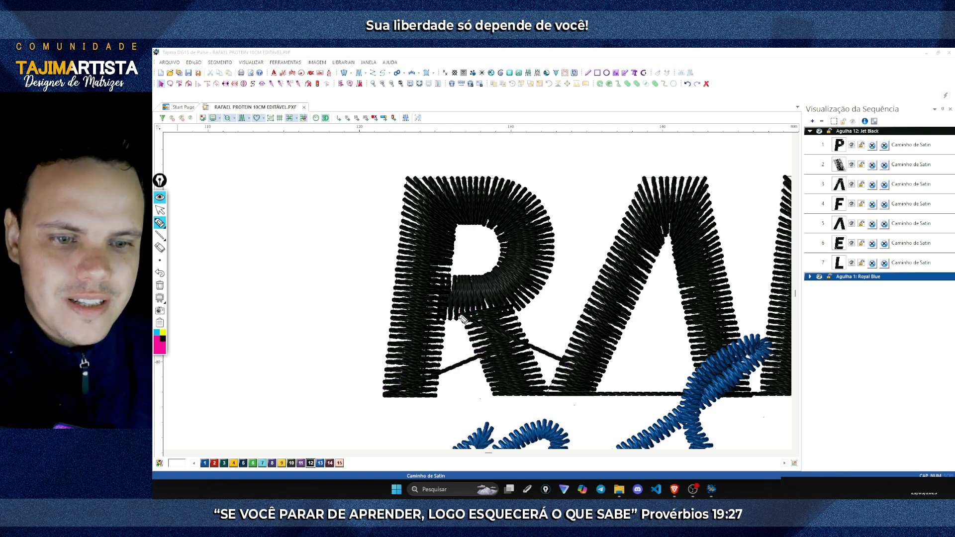
- Trace the two travel stitches crossing the R's leg with thin magenta lines and leave annotation mode
{"action": "left_click_drag", "start_coordinate": [460, 315], "coordinate": [563, 358]}
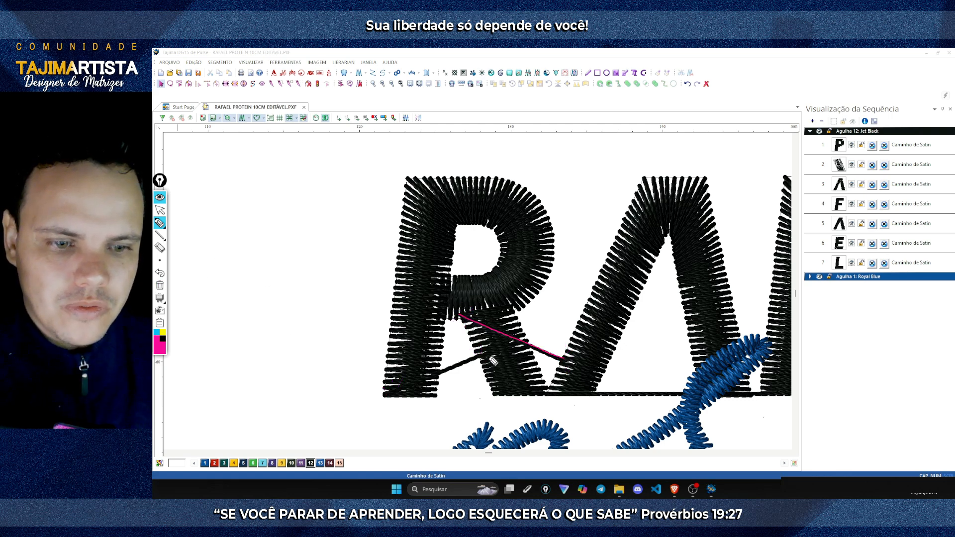
{"action": "left_click_drag", "start_coordinate": [490, 352], "coordinate": [387, 393]}
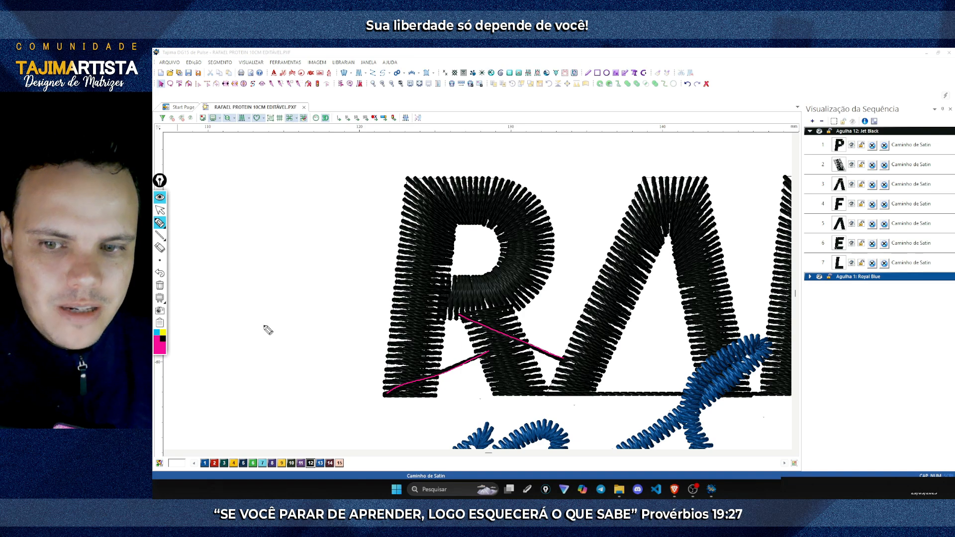
{"action": "left_click", "coordinate": [159, 210]}
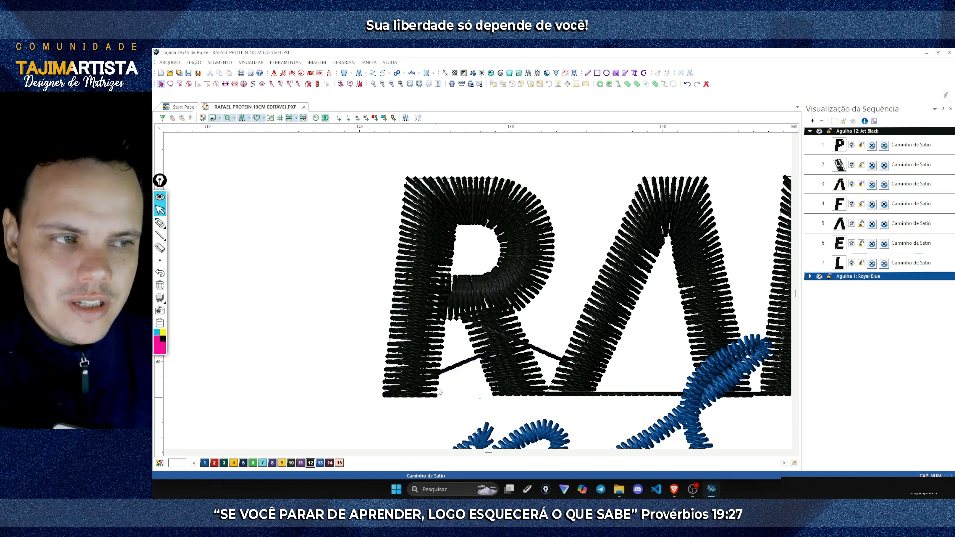
- Move the start and end nodes of the R's body to where its bowl meets the leg, and regenerate its stitches
{"action": "left_click", "coordinate": [430, 366]}
{"action": "left_click", "coordinate": [824, 148]}
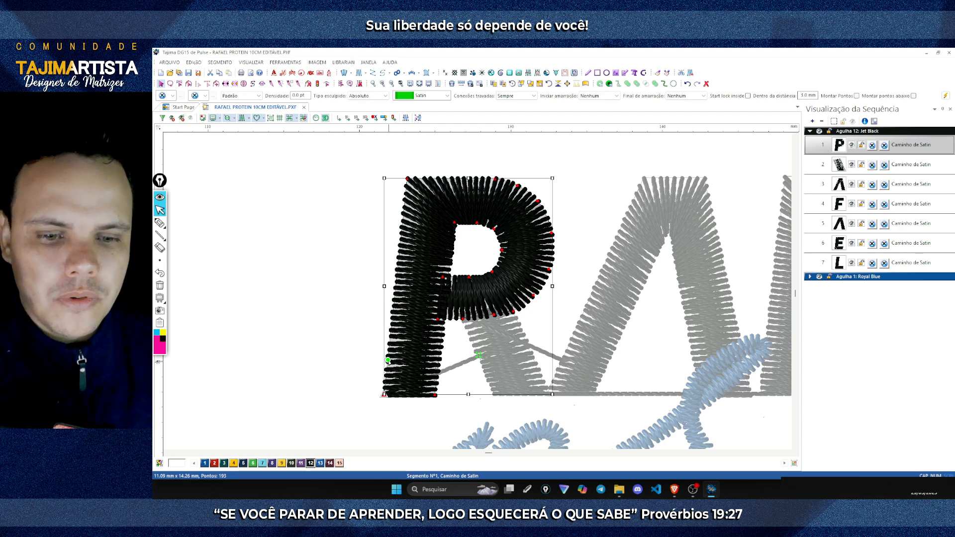
{"action": "mouse_move", "coordinate": [388, 360]}
{"action": "left_mouse_down"}
{"action": "mouse_move", "coordinate": [390, 315]}
{"action": "mouse_move", "coordinate": [437, 326]}
{"action": "mouse_move", "coordinate": [440, 346]}
{"action": "left_mouse_up"}
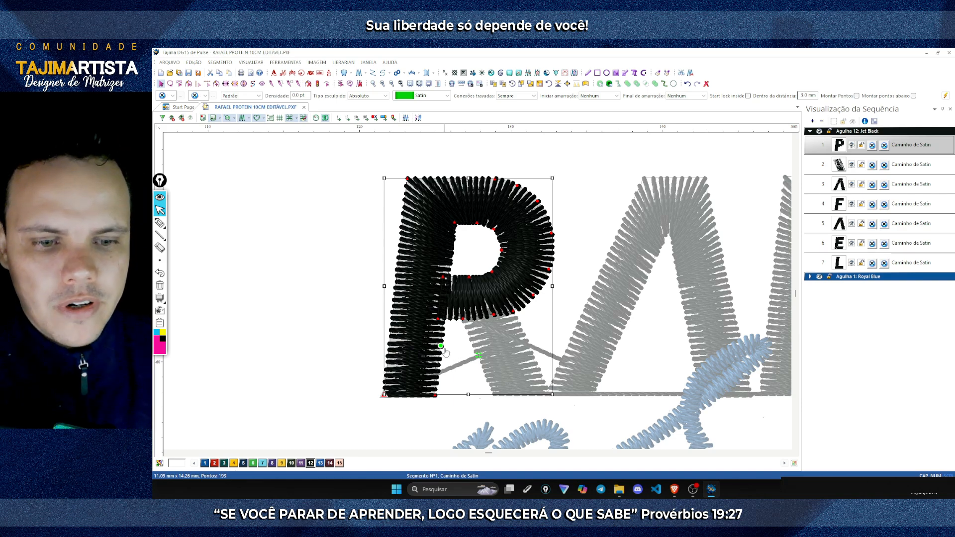
{"action": "left_click_drag", "start_coordinate": [441, 346], "coordinate": [463, 318]}
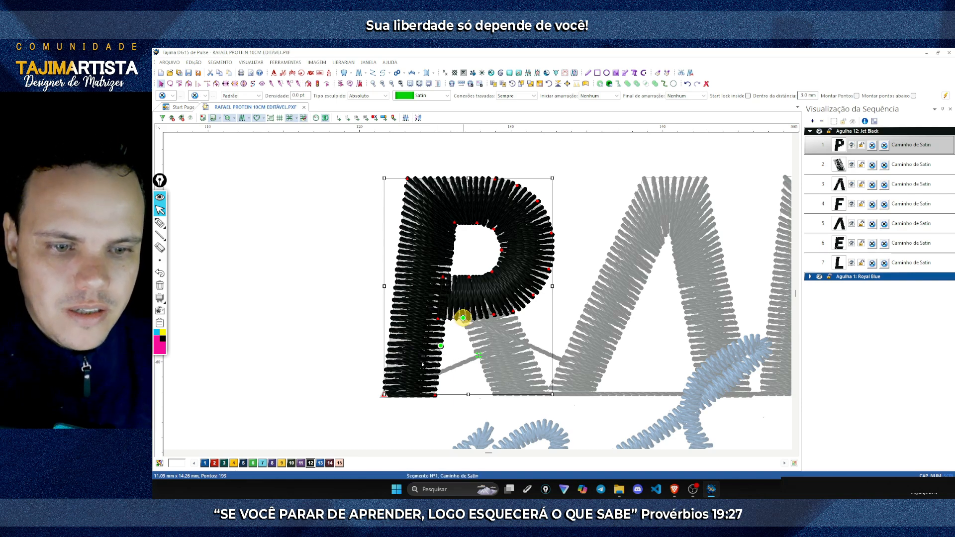
{"action": "mouse_move", "coordinate": [384, 395]}
{"action": "left_mouse_down"}
{"action": "mouse_move", "coordinate": [482, 317]}
{"action": "mouse_move", "coordinate": [453, 318]}
{"action": "mouse_move", "coordinate": [493, 316]}
{"action": "mouse_move", "coordinate": [463, 319]}
{"action": "left_mouse_up"}
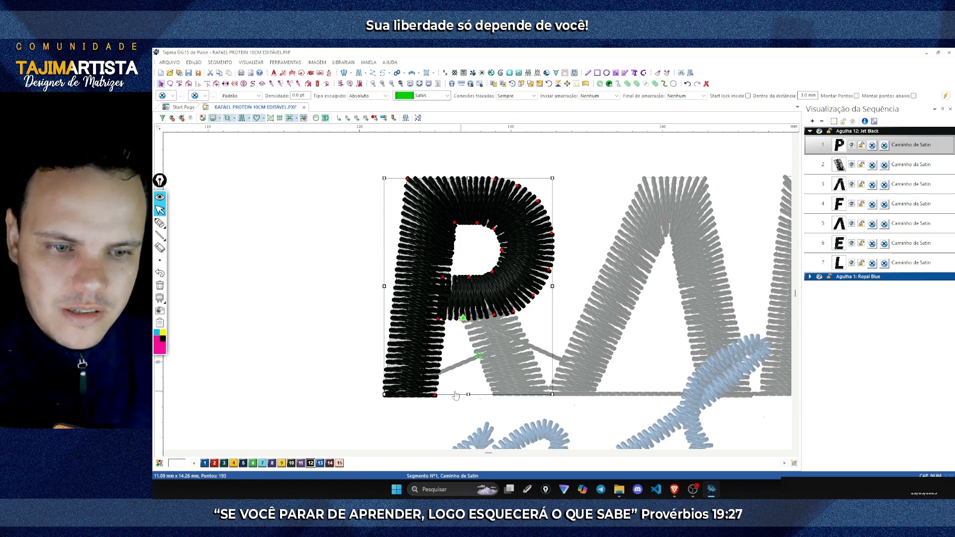
{"action": "key", "text": "g"}
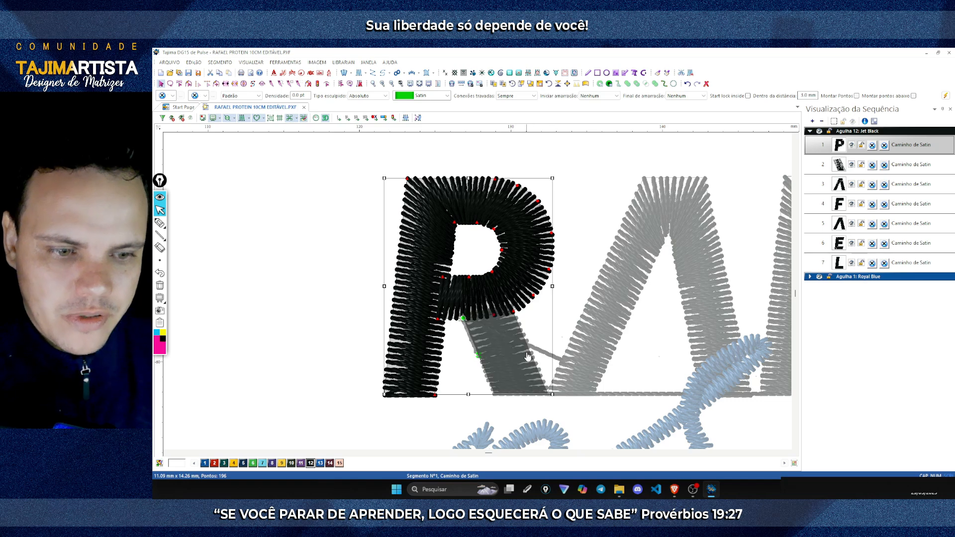
- Place the R leg's start node at its upper-left corner and its end node at its lower-right corner, and regenerate the stitches
{"action": "left_click", "coordinate": [485, 372]}
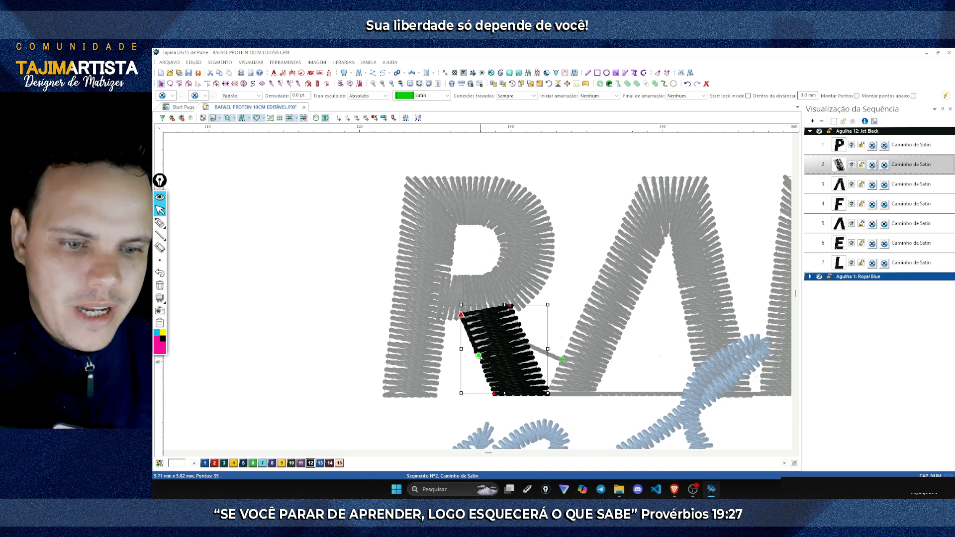
{"action": "left_click_drag", "start_coordinate": [479, 355], "coordinate": [456, 312]}
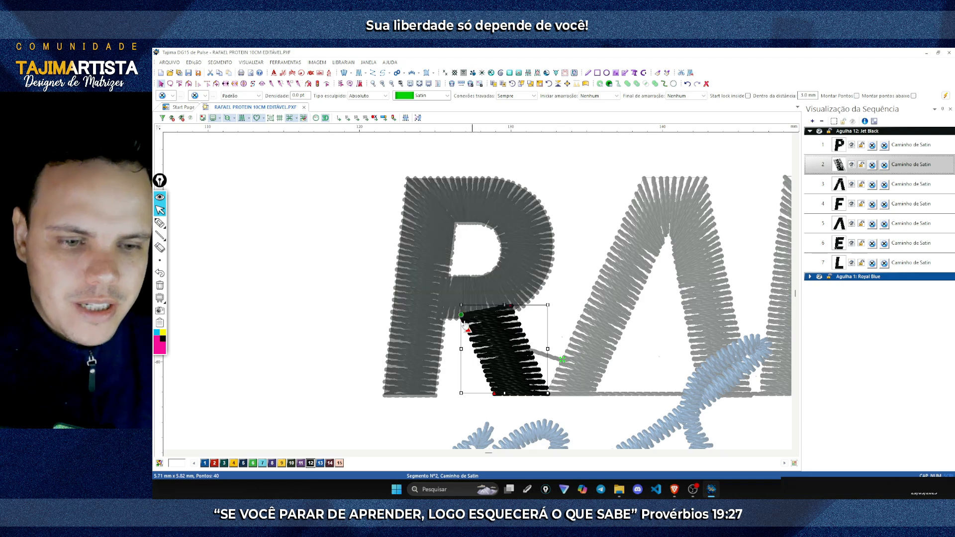
{"action": "left_click_drag", "start_coordinate": [468, 330], "coordinate": [548, 394]}
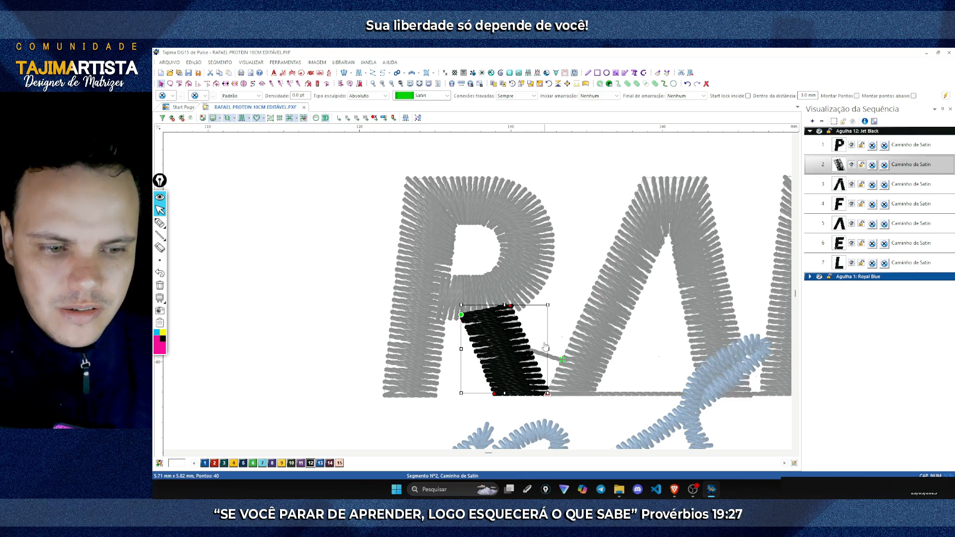
{"action": "key", "text": "g"}
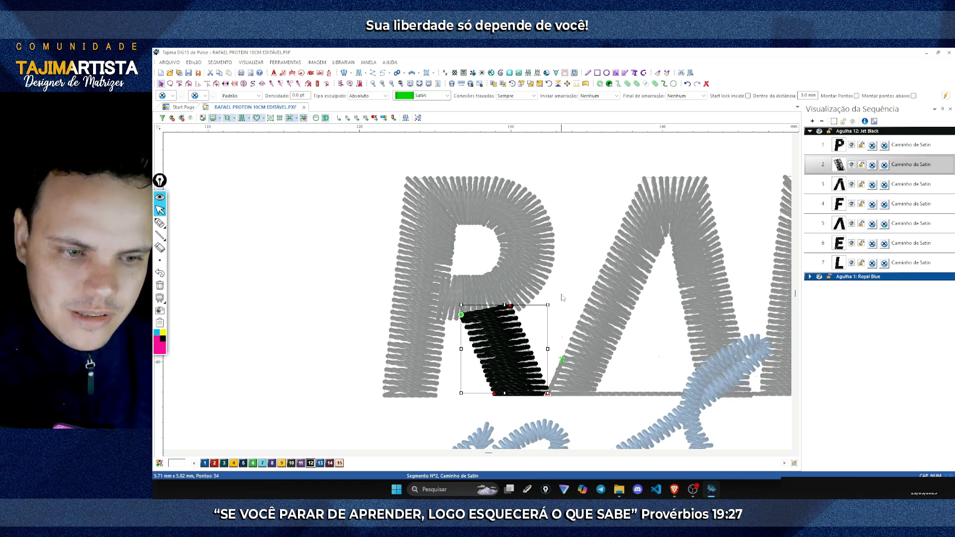
{"action": "key", "text": "Escape"}
- Place the first A's start node at its lower-left corner and its end node at its lower-right corner, and regenerate the stitches
{"action": "key", "text": "Right"}
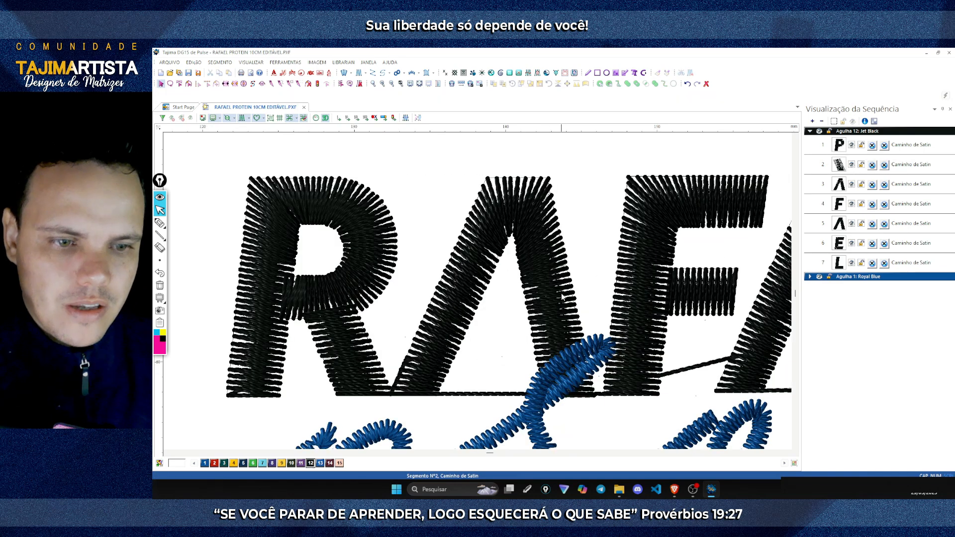
{"action": "left_click", "coordinate": [475, 322]}
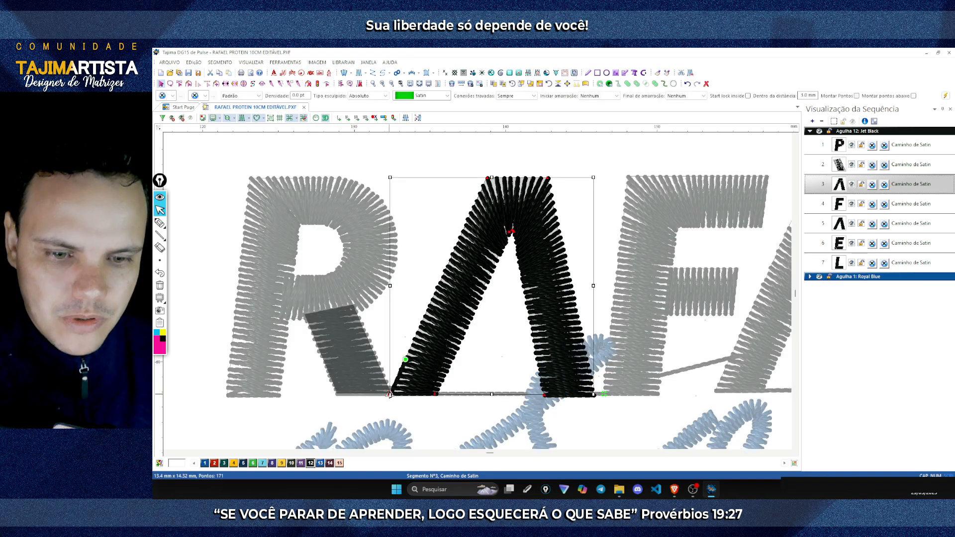
{"action": "left_click_drag", "start_coordinate": [405, 360], "coordinate": [389, 394]}
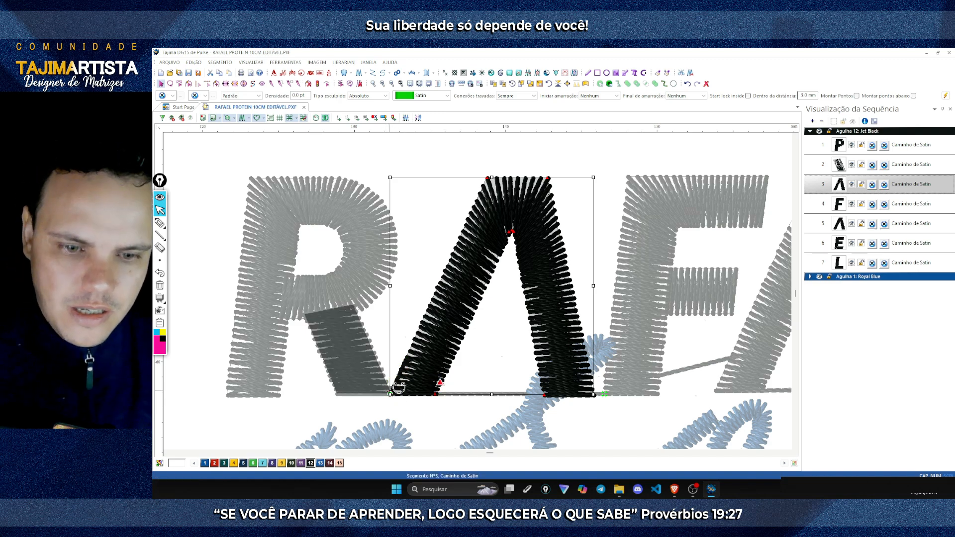
{"action": "key", "text": "g"}
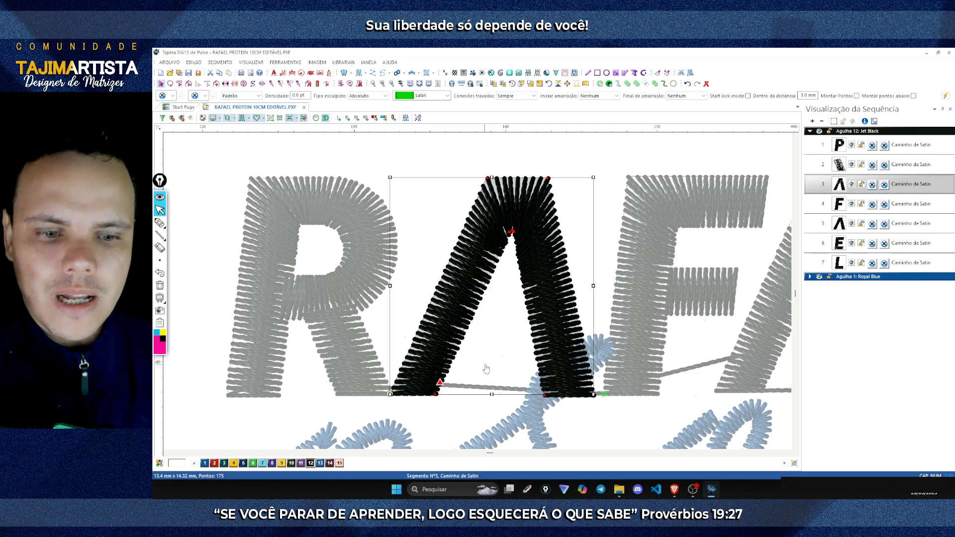
{"action": "left_click_drag", "start_coordinate": [440, 382], "coordinate": [593, 394]}
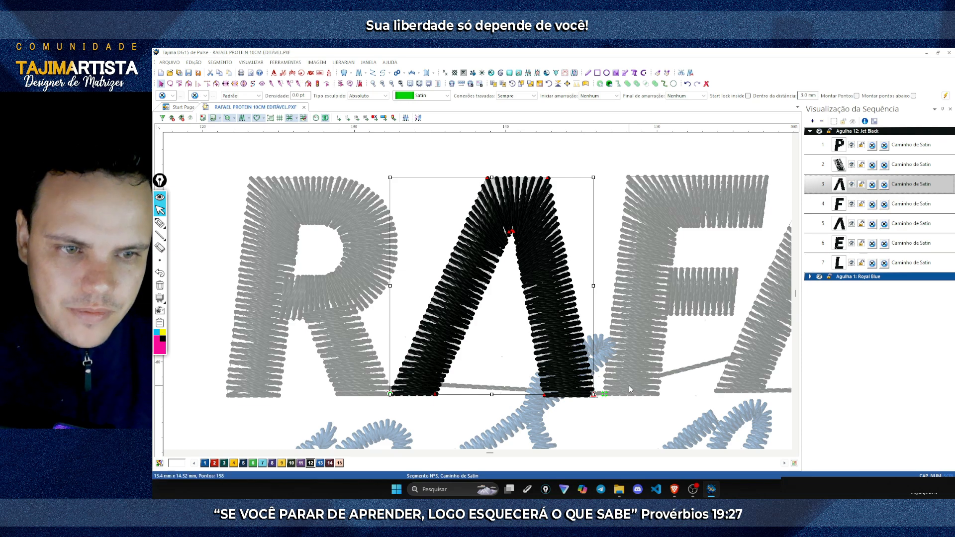
{"action": "key", "text": "g"}
- Place the F's end node at the lower-right corner of its middle arm and regenerate the stitches
{"action": "key", "text": "Right"}
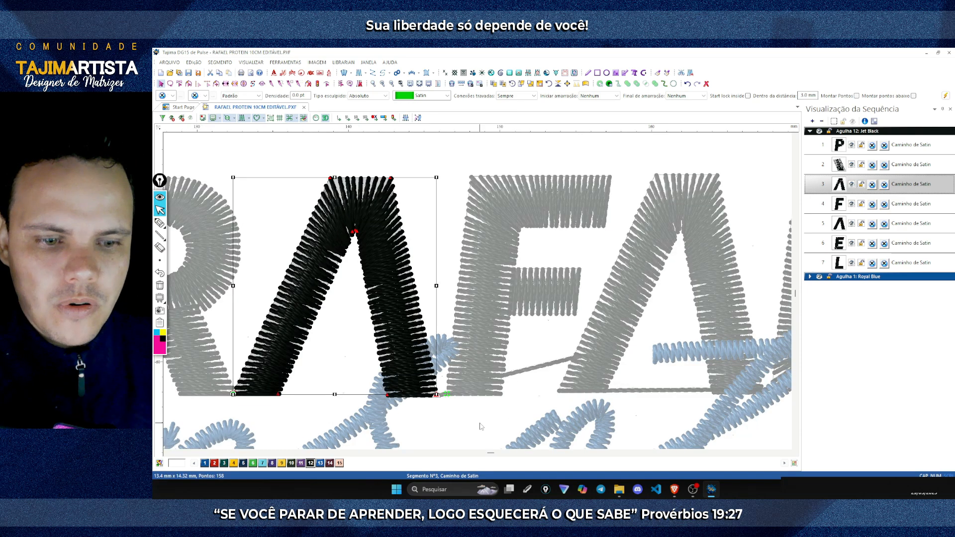
{"action": "left_click", "coordinate": [480, 425]}
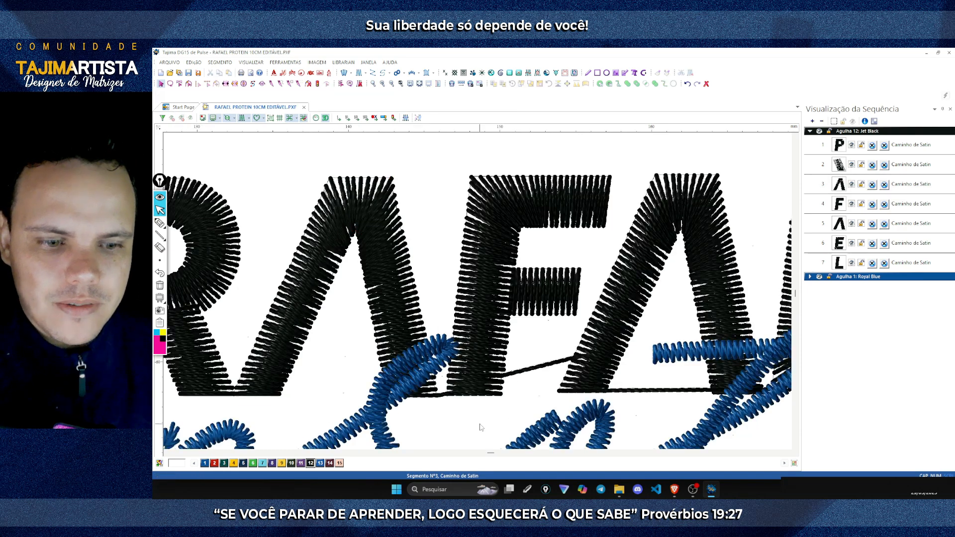
{"action": "left_click", "coordinate": [500, 396]}
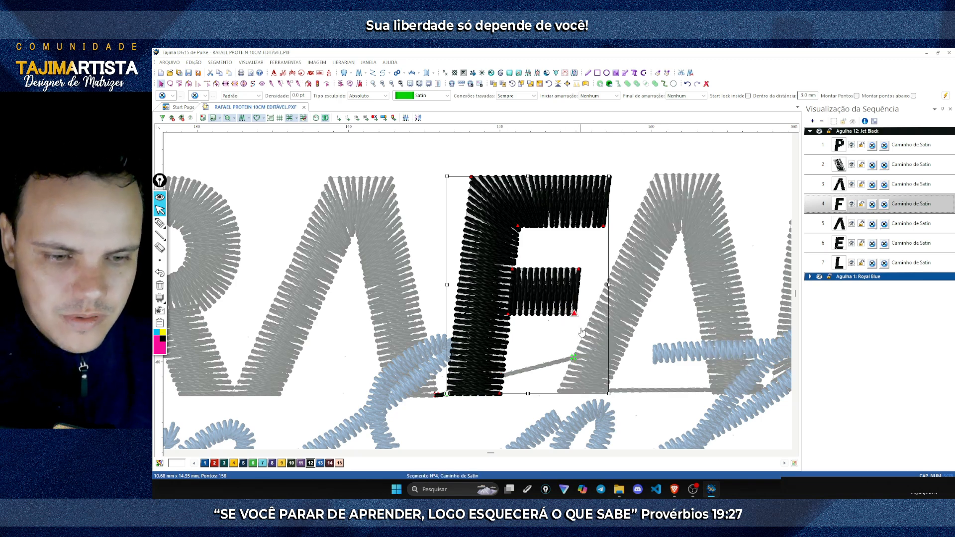
{"action": "key", "text": "g"}
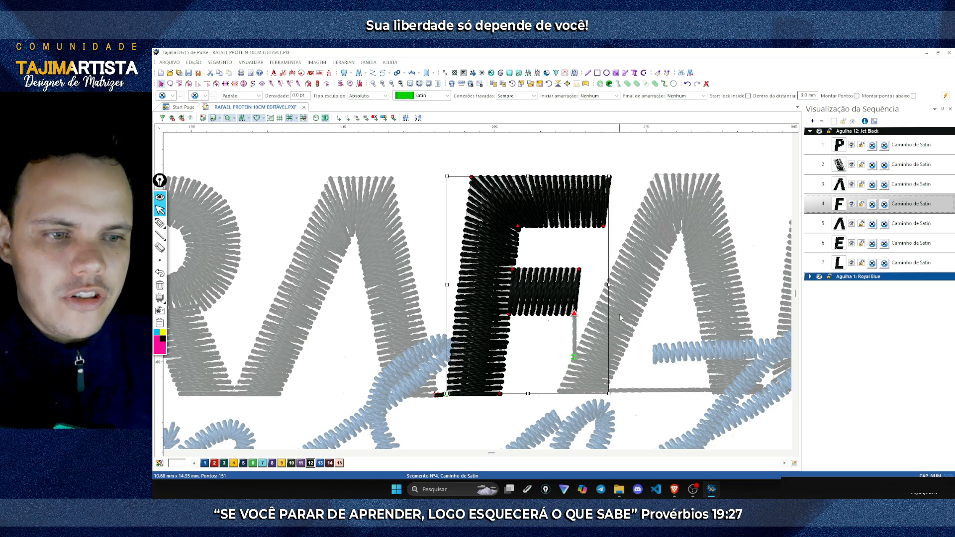
- Place the second A's start node on its left edge facing the F's middle arm and its end node at its lower-right corner, and regenerate
{"action": "scroll", "coordinate": [610, 307], "scroll_direction": "right", "scroll_amount": 1}
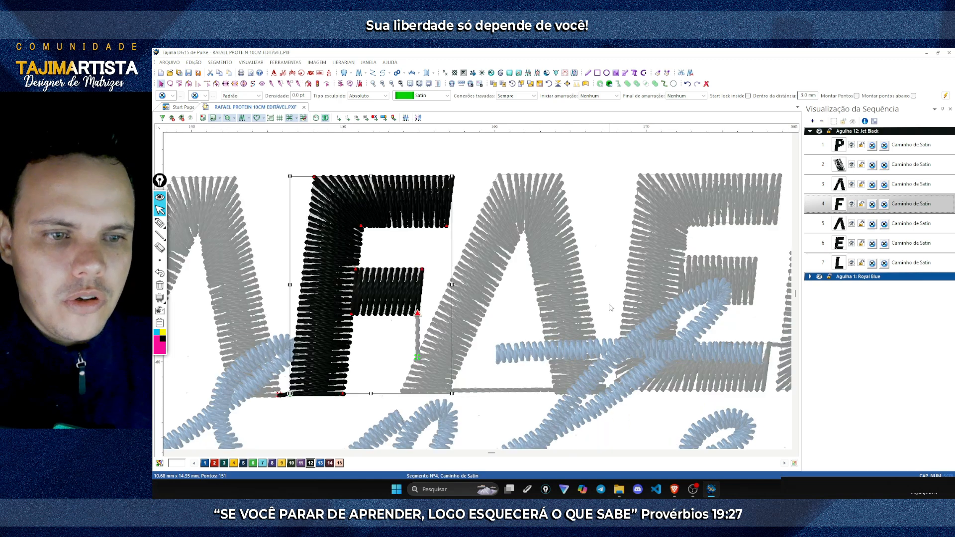
{"action": "left_click", "coordinate": [528, 245]}
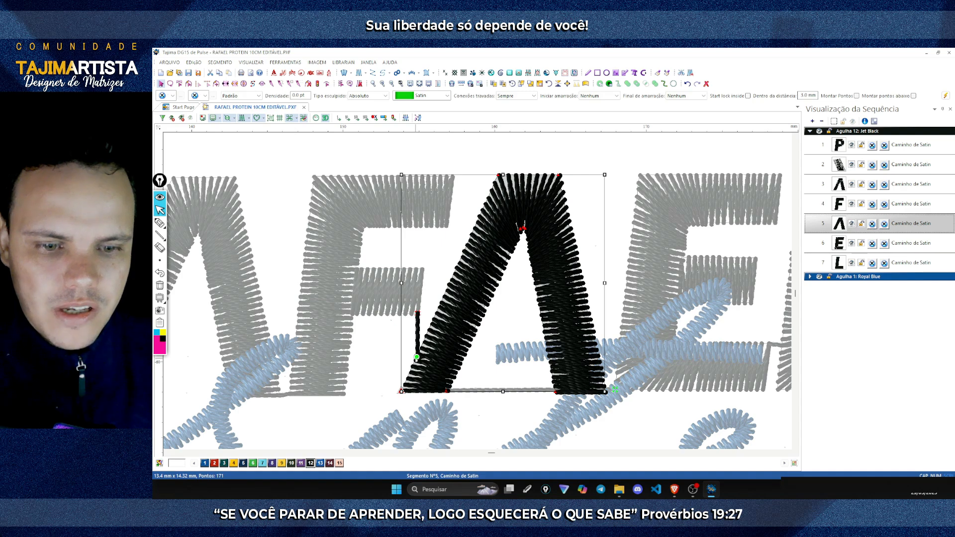
{"action": "left_click", "coordinate": [431, 325]}
{"action": "left_click_drag", "start_coordinate": [424, 319], "coordinate": [425, 317]}
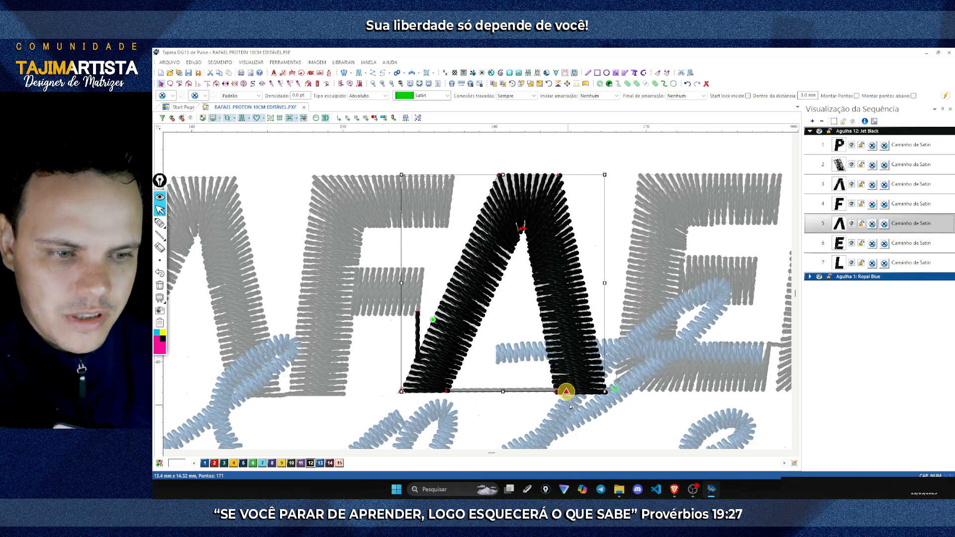
{"action": "left_click_drag", "start_coordinate": [615, 408], "coordinate": [615, 406]}
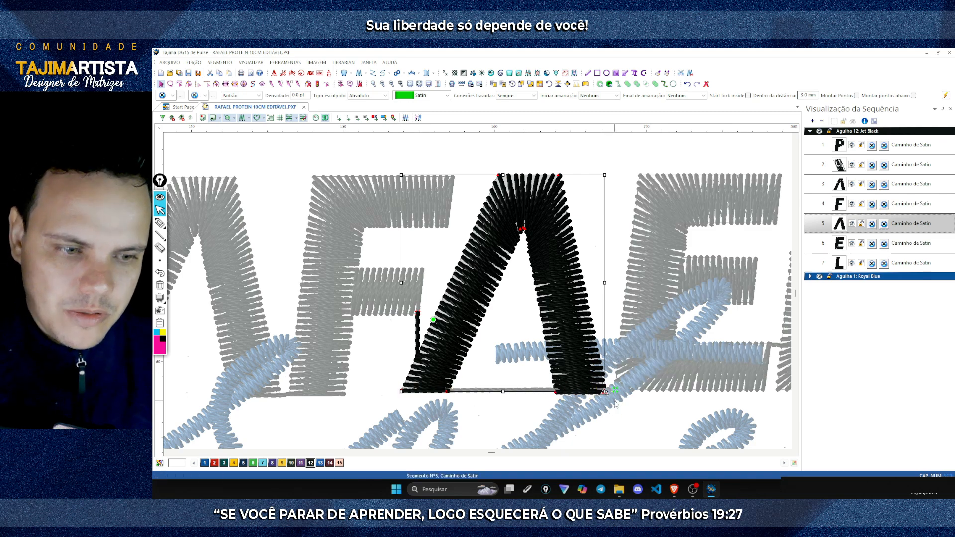
{"action": "key", "text": "g"}
- Check the E's start and end nodes, and place the L's end node at the lower-right corner of its foot
{"action": "key", "text": "Right"}
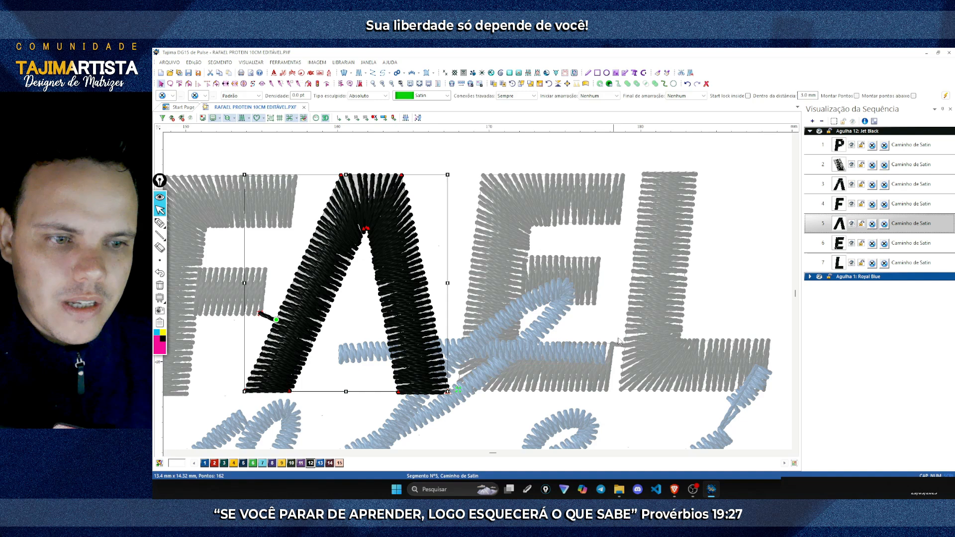
{"action": "key", "text": "Escape"}
{"action": "left_click", "coordinate": [579, 222]}
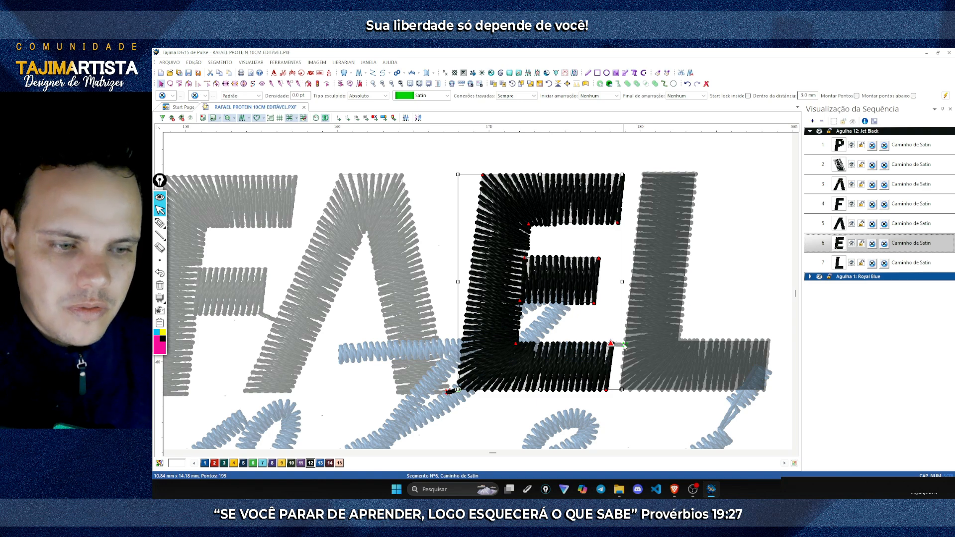
{"action": "left_click", "coordinate": [635, 344]}
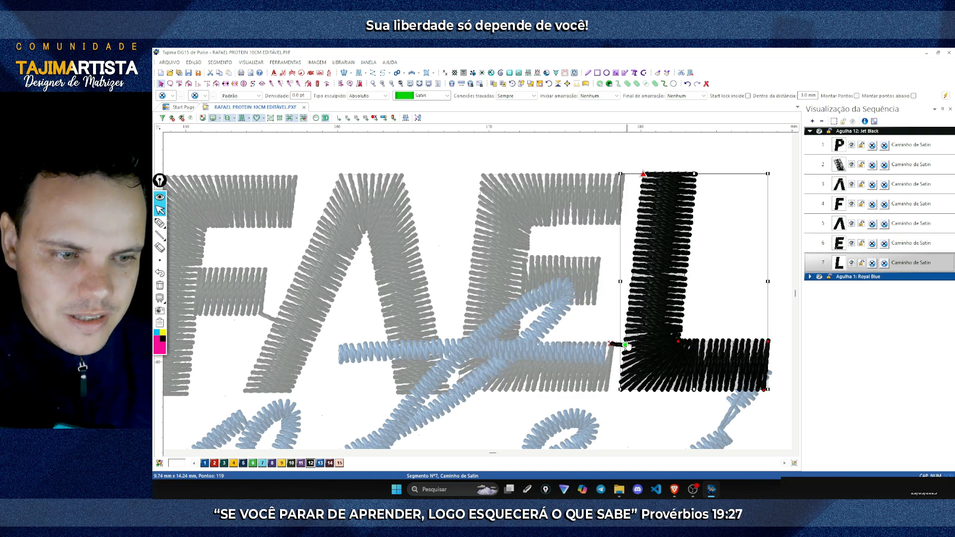
{"action": "key", "text": "Right"}
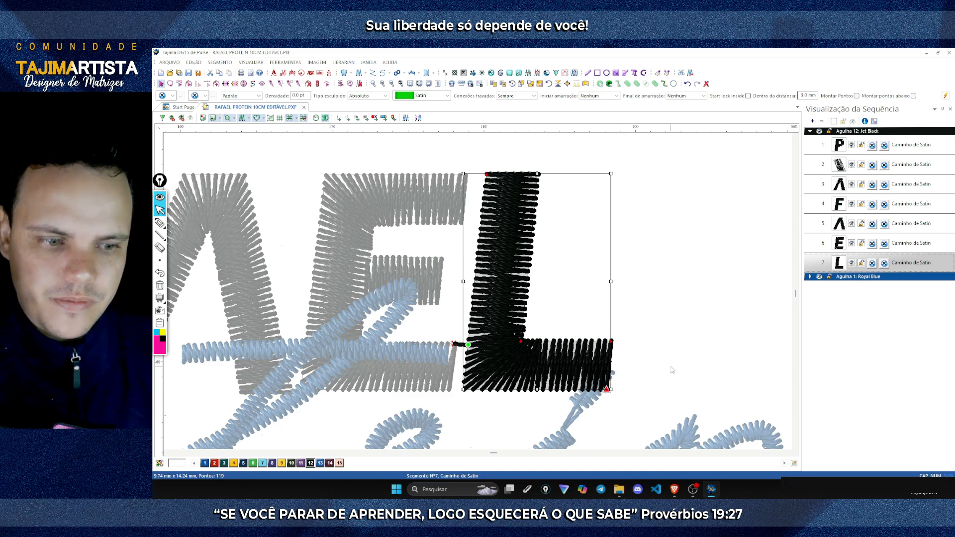
{"action": "key", "text": "Escape"}
{"action": "key", "text": "0"}
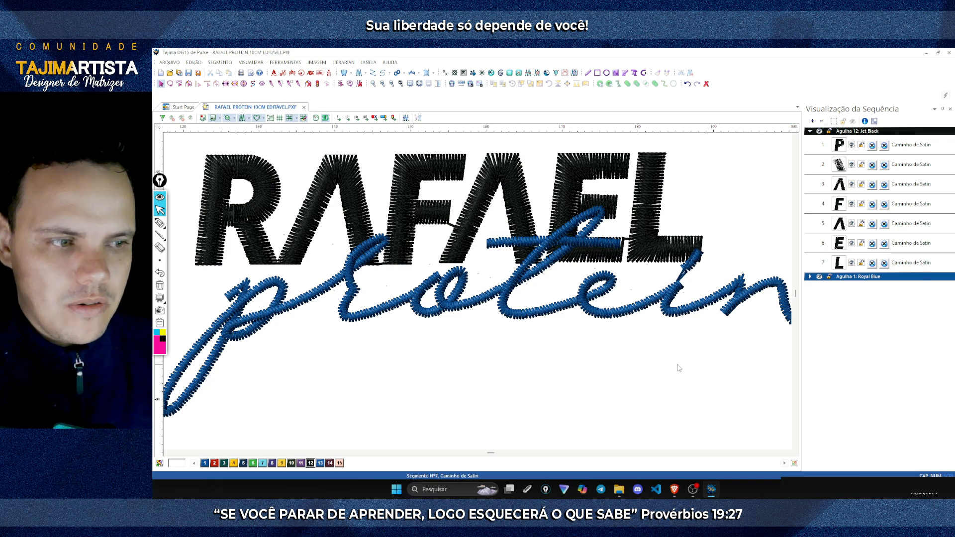
- Examine the blue script and the start and end nodes joining the "te" stroke to the i's detached upper stroke
{"action": "scroll", "coordinate": [646, 355], "scroll_direction": "down", "scroll_amount": 1}
{"action": "scroll", "coordinate": [480, 326], "scroll_direction": "up", "scroll_amount": 1}
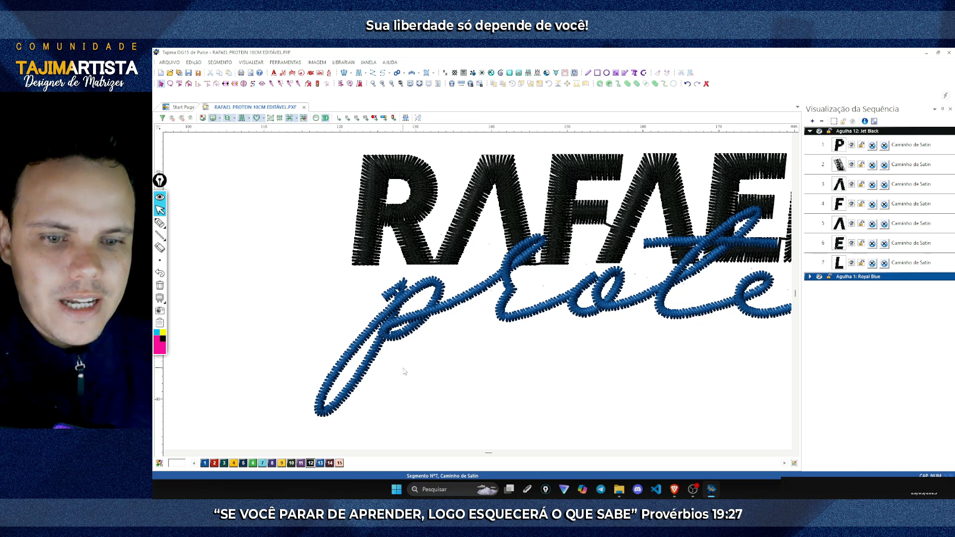
{"action": "scroll", "coordinate": [406, 327], "scroll_direction": "right", "scroll_amount": 3}
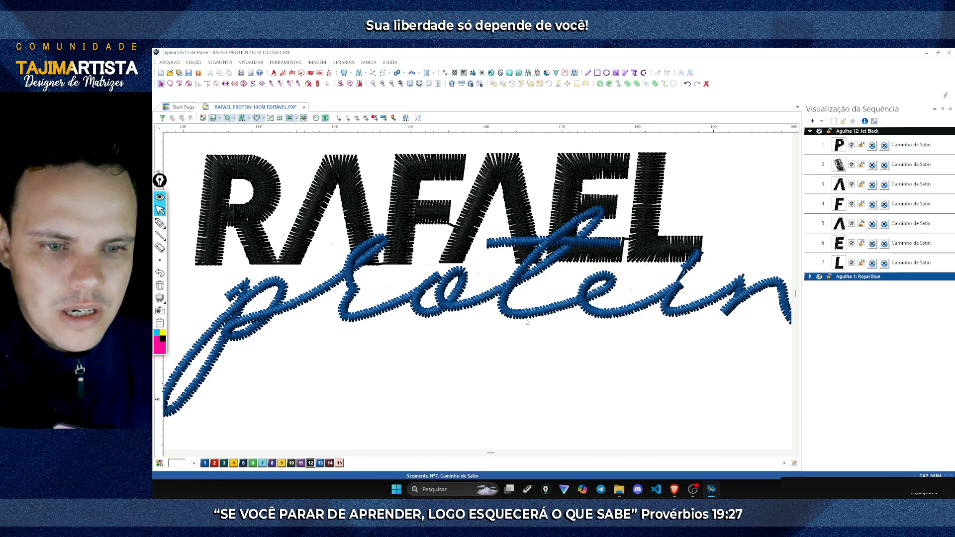
{"action": "scroll", "coordinate": [460, 348], "scroll_direction": "right", "scroll_amount": 3}
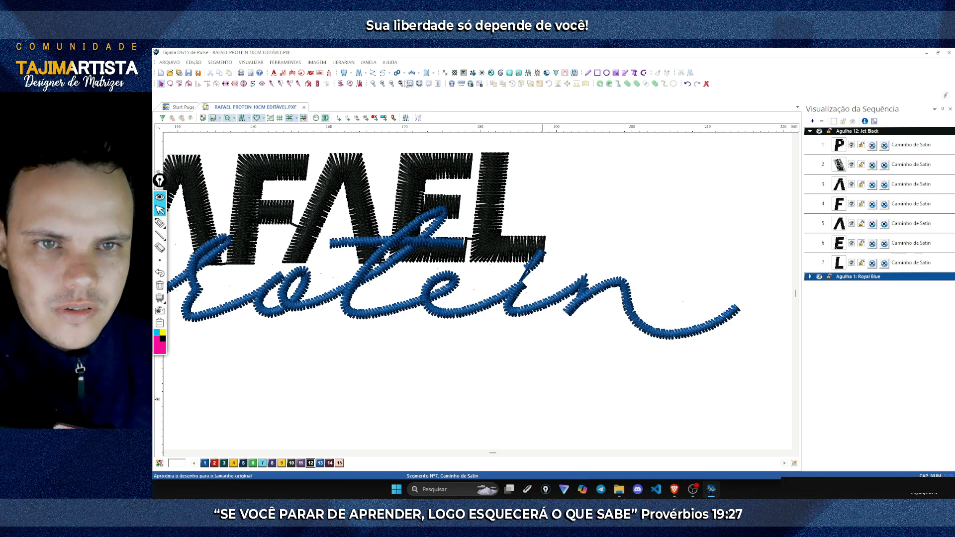
{"action": "left_click", "coordinate": [392, 83]}
{"action": "left_click", "coordinate": [383, 84]}
{"action": "left_click", "coordinate": [382, 83]}
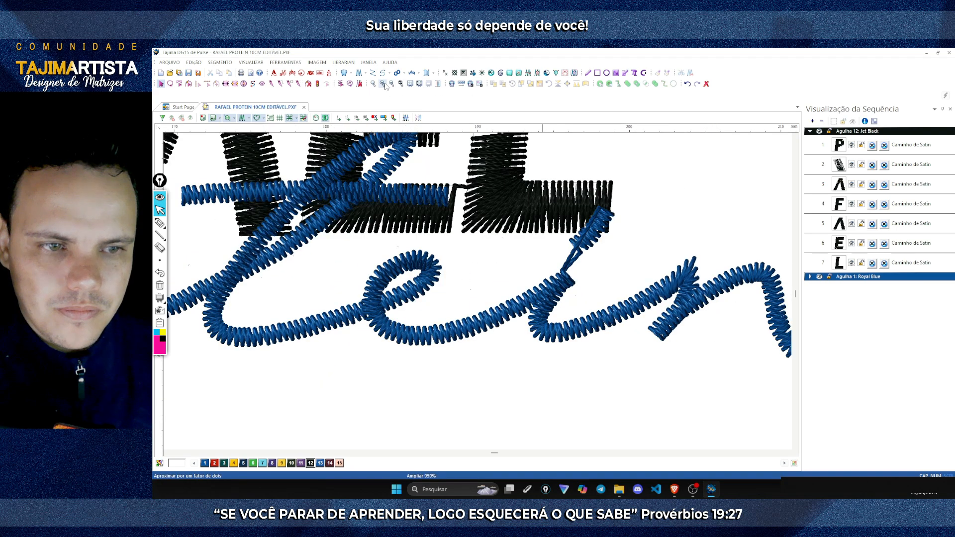
{"action": "left_click", "coordinate": [383, 83]}
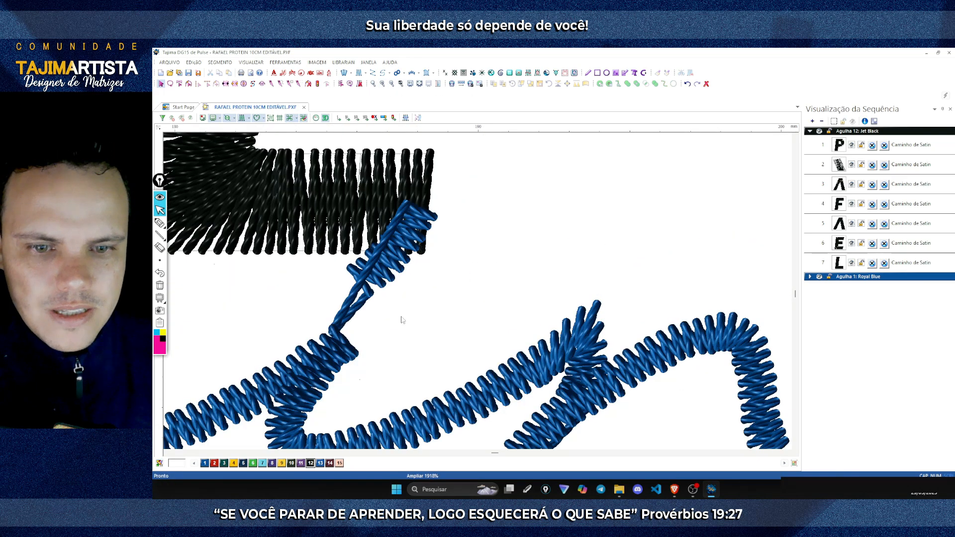
{"action": "left_click", "coordinate": [255, 396]}
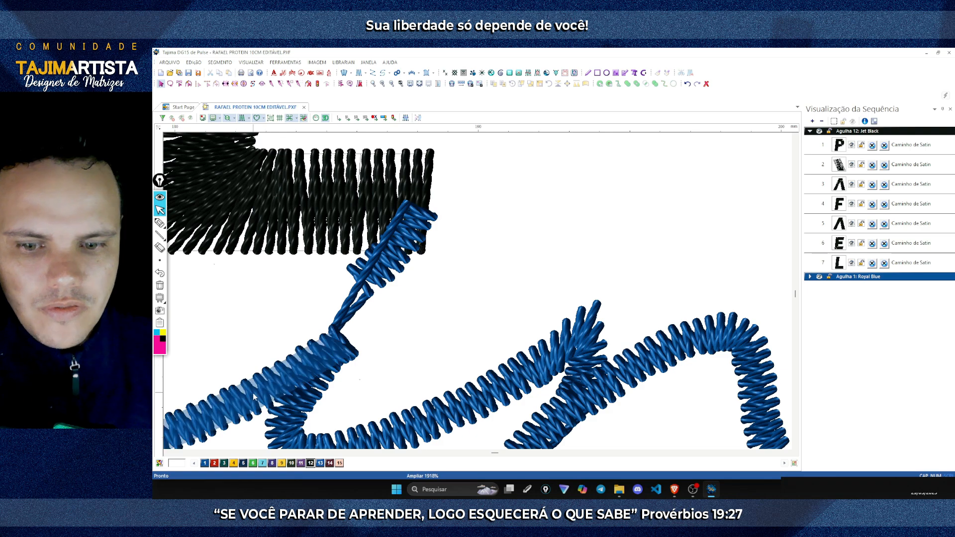
{"action": "left_click", "coordinate": [255, 397]}
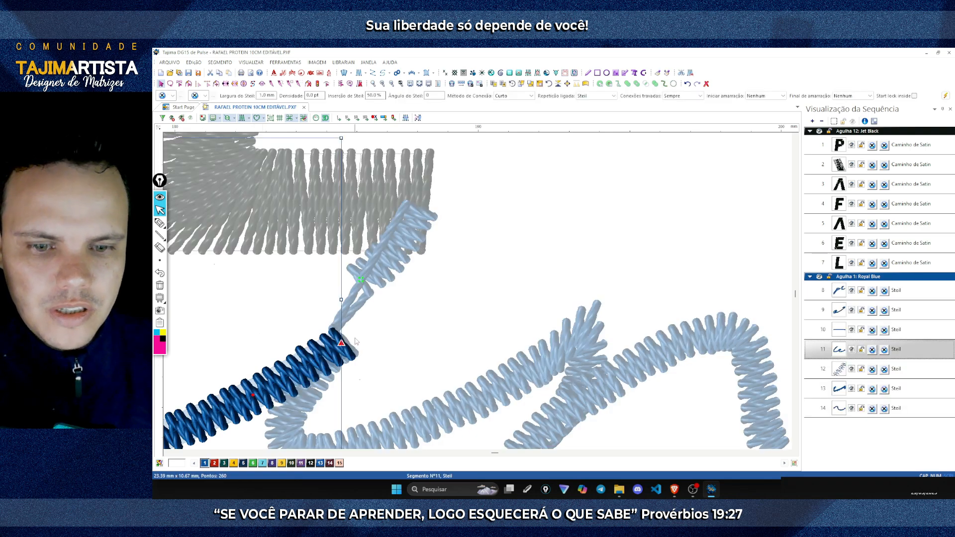
{"action": "scroll", "coordinate": [359, 339], "scroll_direction": "left", "scroll_amount": 3}
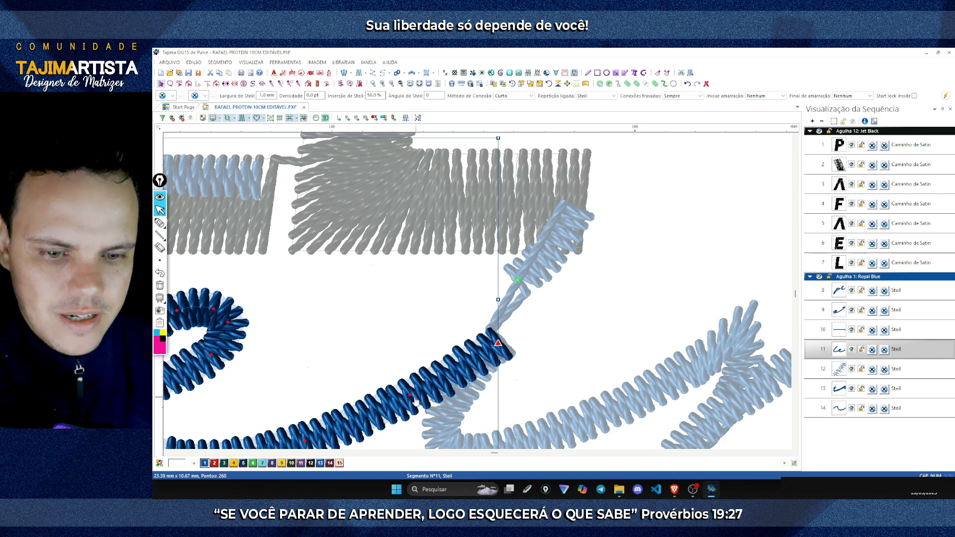
{"action": "left_click", "coordinate": [521, 283]}
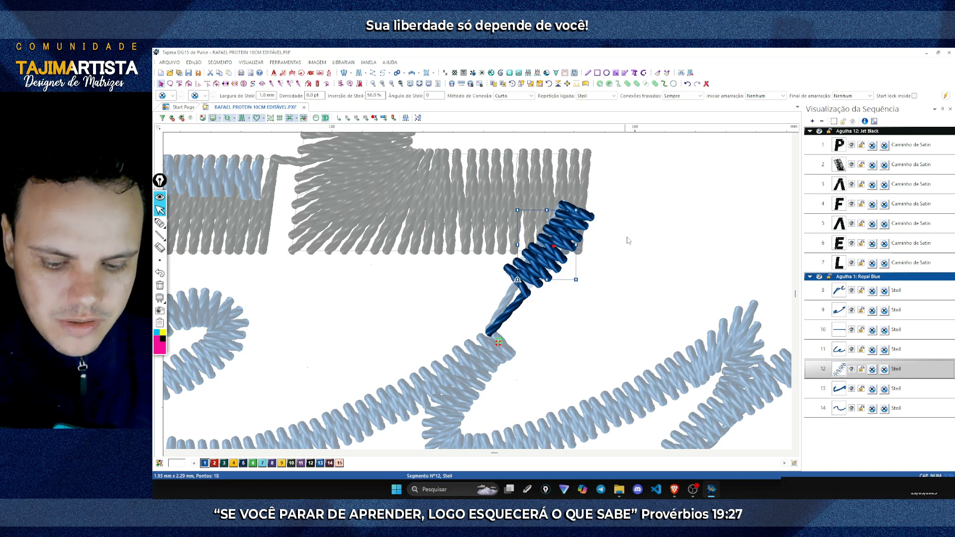
{"action": "left_click", "coordinate": [653, 265]}
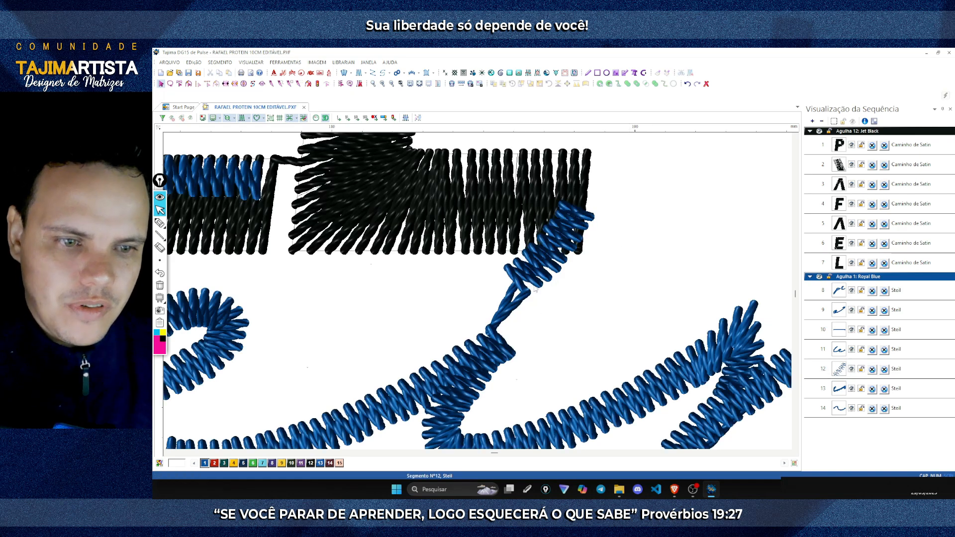
- Try moving the lower-left tip of the script's final n stroke inward, and undo the move
{"action": "key", "text": "Right"}
{"action": "key", "text": "Right"}
{"action": "key", "text": "Down"}
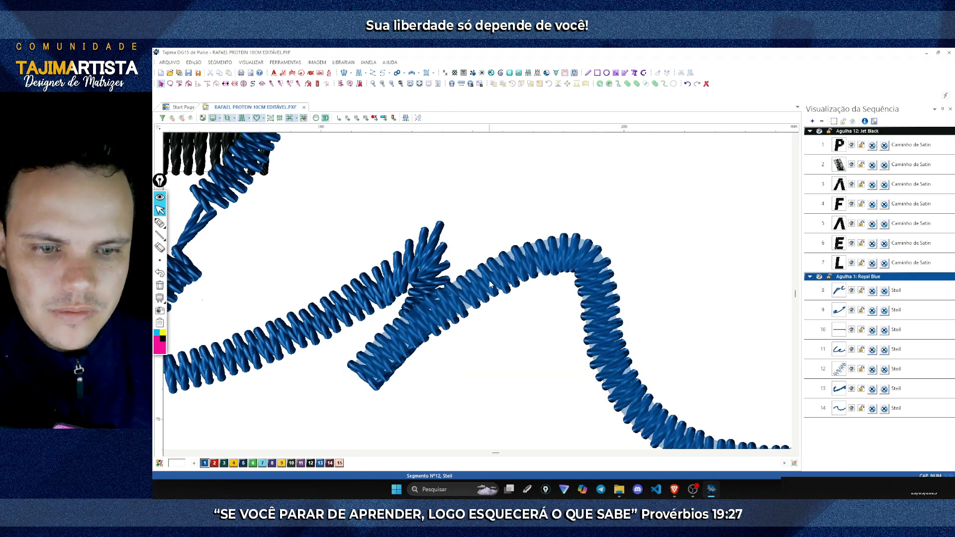
{"action": "left_click", "coordinate": [416, 323]}
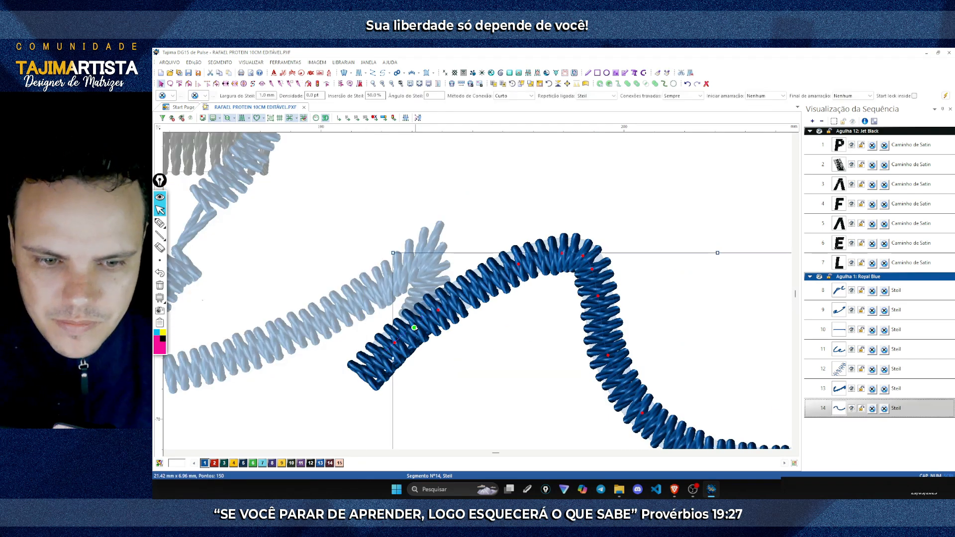
{"action": "key", "text": "ctrl+z"}
{"action": "left_click", "coordinate": [475, 207]}
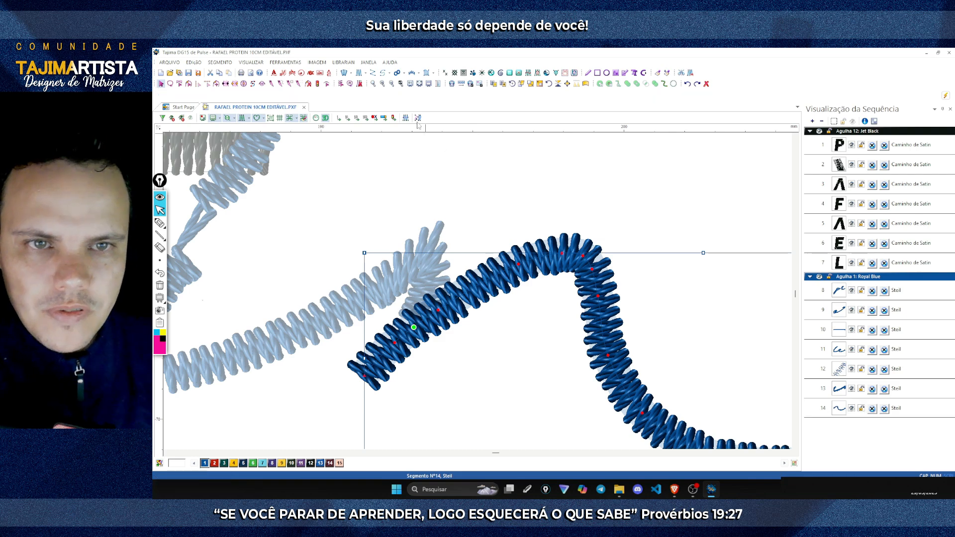
- Reposition the path nodes along the opening hook of the blue p to even out its stitches
{"action": "left_click", "coordinate": [391, 83]}
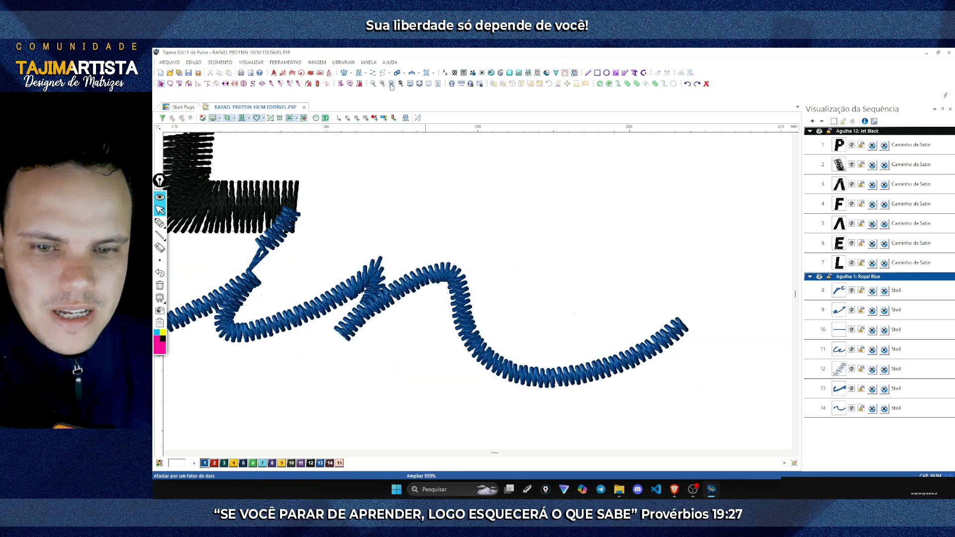
{"action": "key", "text": "Left"}
{"action": "key", "text": "Left"}
{"action": "key", "text": "Left"}
{"action": "key", "text": "Left"}
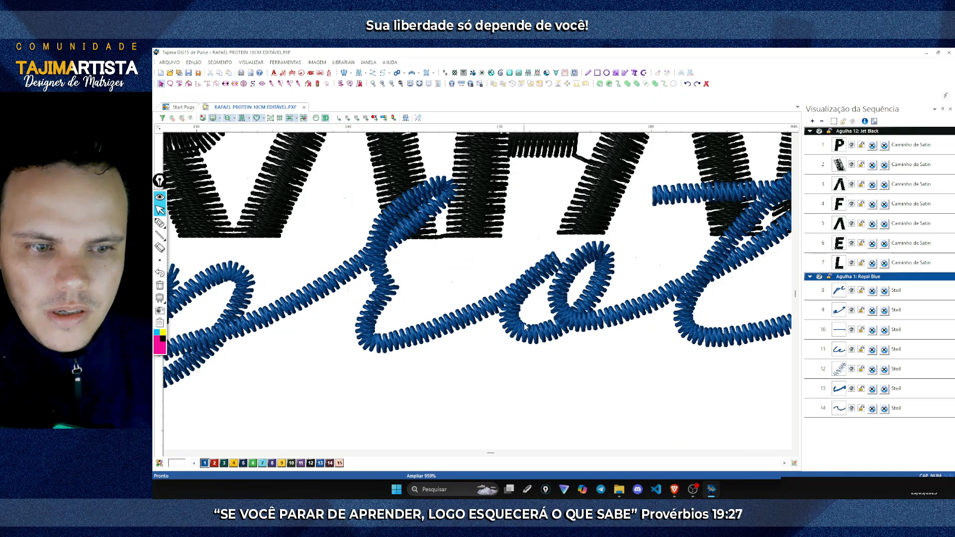
{"action": "key", "text": "Left"}
{"action": "key", "text": "Left"}
{"action": "left_click", "coordinate": [481, 297]}
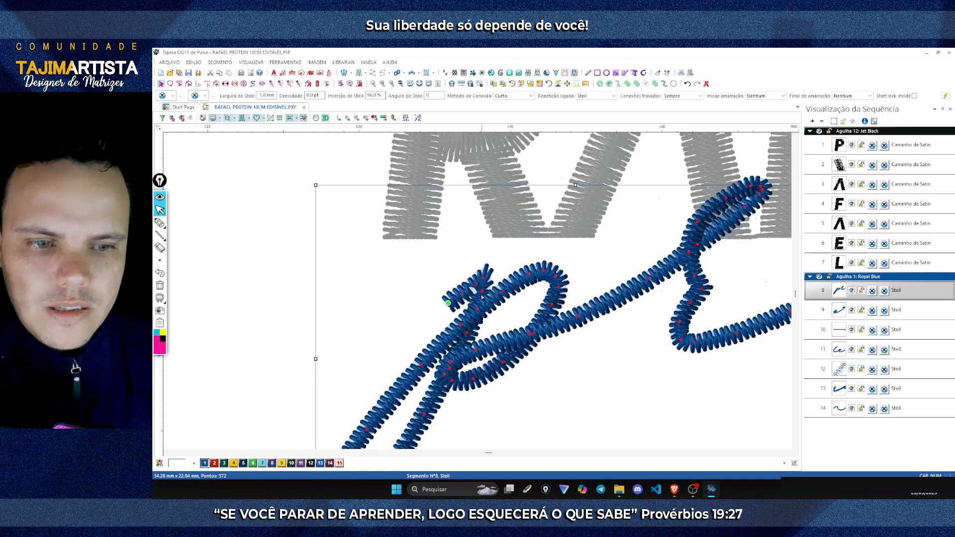
{"action": "left_click", "coordinate": [382, 84]}
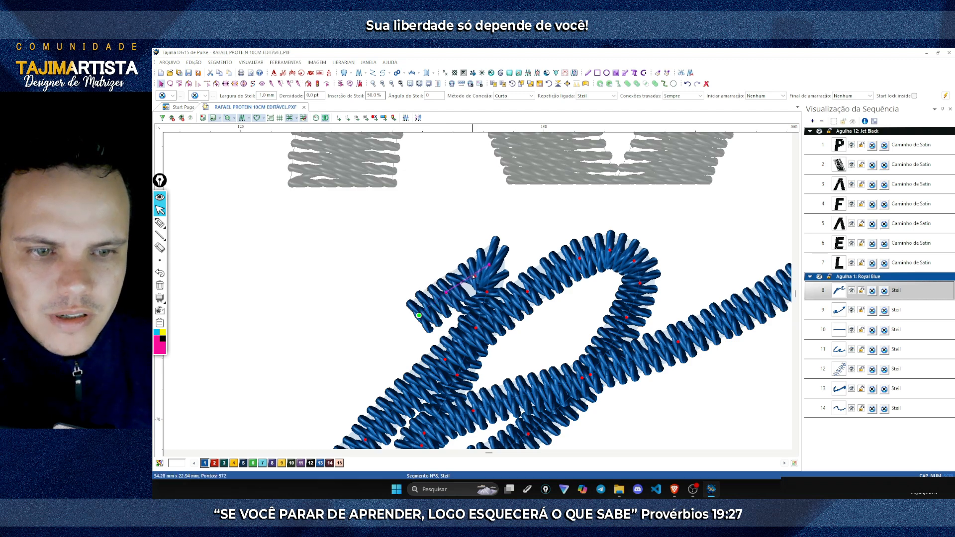
{"action": "left_click", "coordinate": [470, 274]}
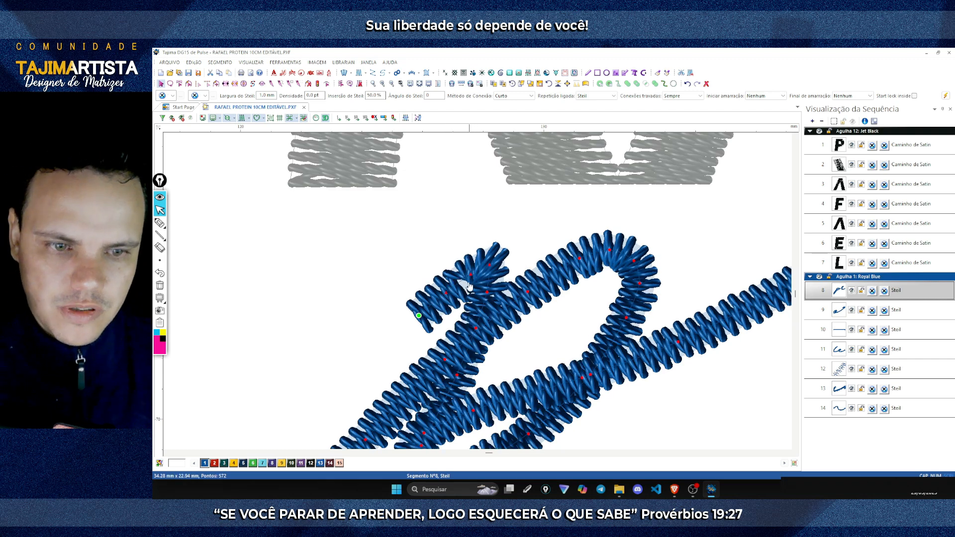
{"action": "left_click", "coordinate": [443, 292]}
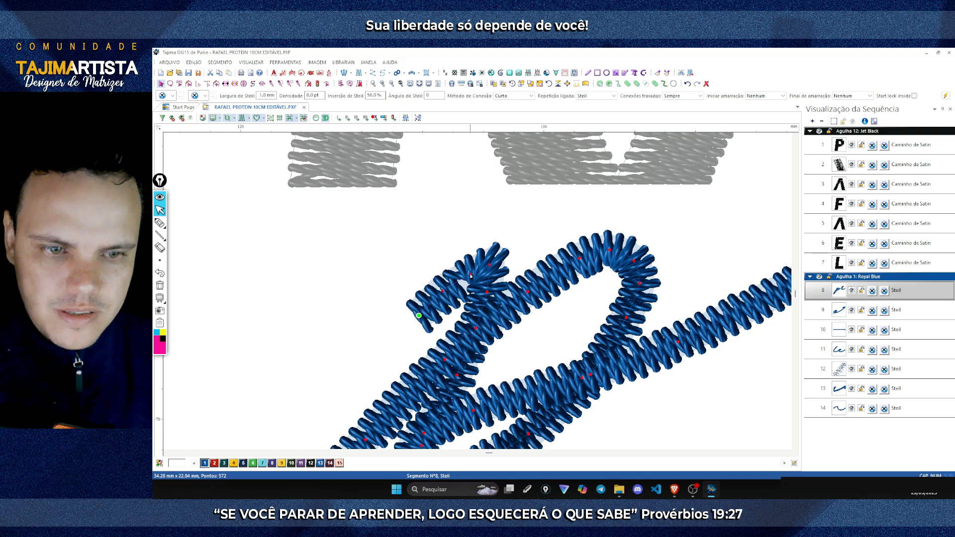
{"action": "left_click", "coordinate": [488, 269]}
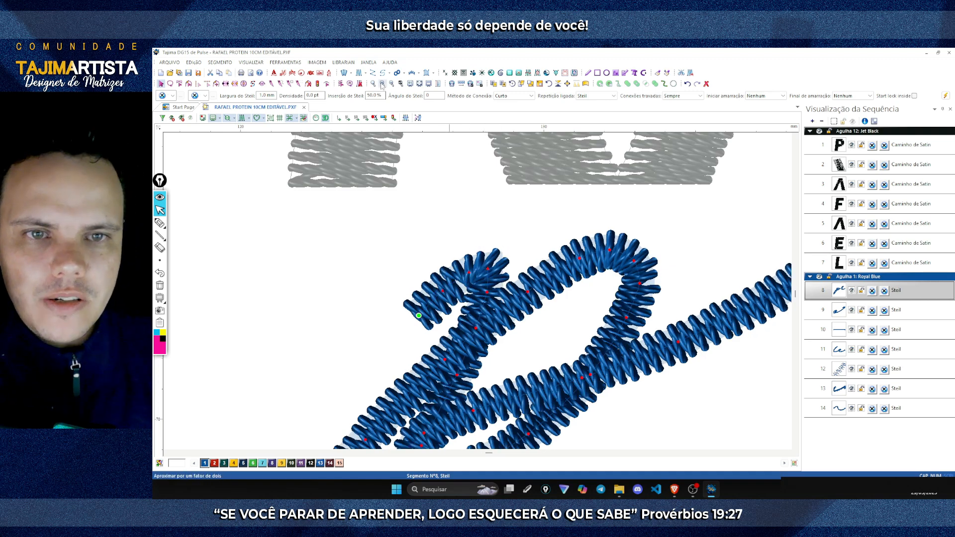
- Round the blue p's opening hook by raising its corner node, adding two nodes around the bend and adjusting them, and regenerate the stitches
{"action": "left_click", "coordinate": [382, 84]}
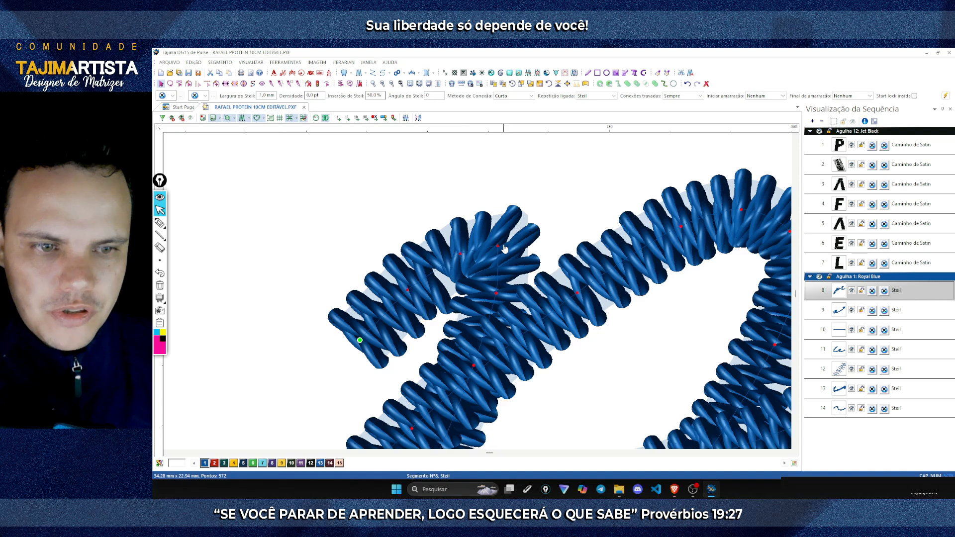
{"action": "mouse_move", "coordinate": [461, 254]}
{"action": "left_mouse_down"}
{"action": "mouse_move", "coordinate": [464, 214]}
{"action": "mouse_move", "coordinate": [439, 236]}
{"action": "mouse_move", "coordinate": [455, 259]}
{"action": "left_mouse_up"}
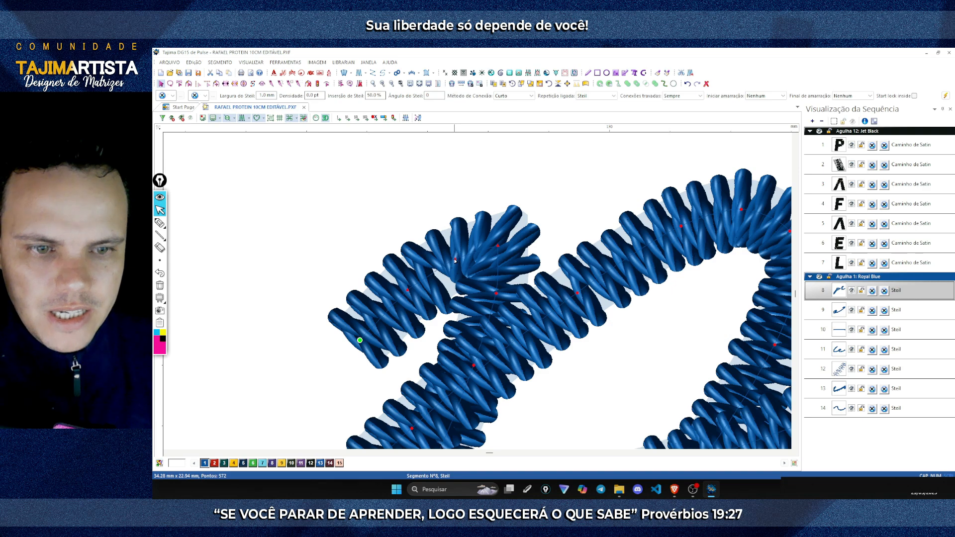
{"action": "key", "text": "b"}
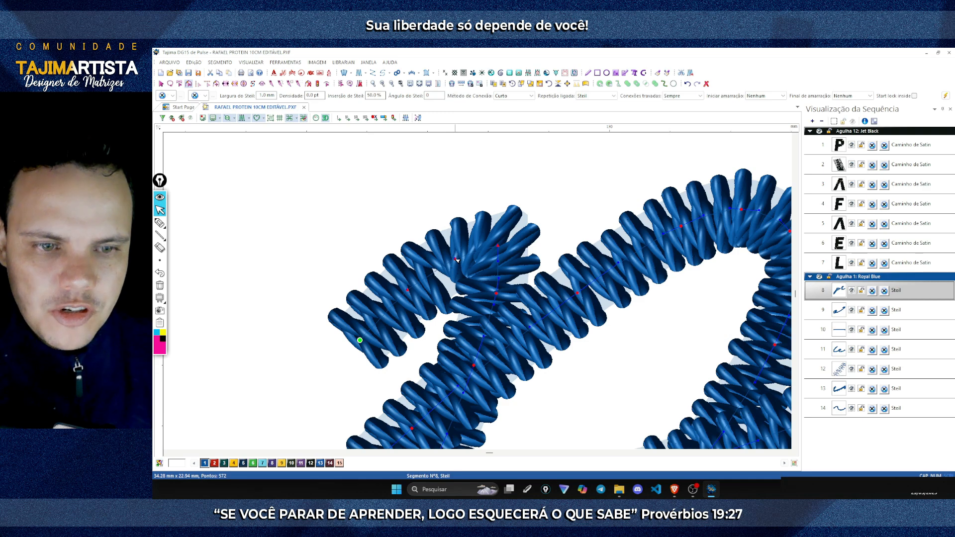
{"action": "left_click_drag", "start_coordinate": [456, 259], "coordinate": [449, 246]}
{"action": "right_click", "coordinate": [477, 246]}
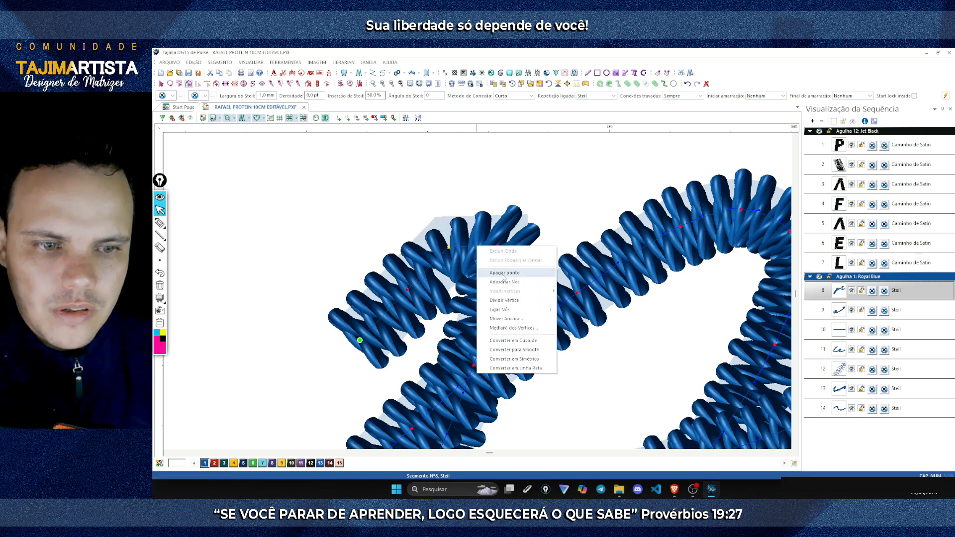
{"action": "left_click", "coordinate": [497, 282]}
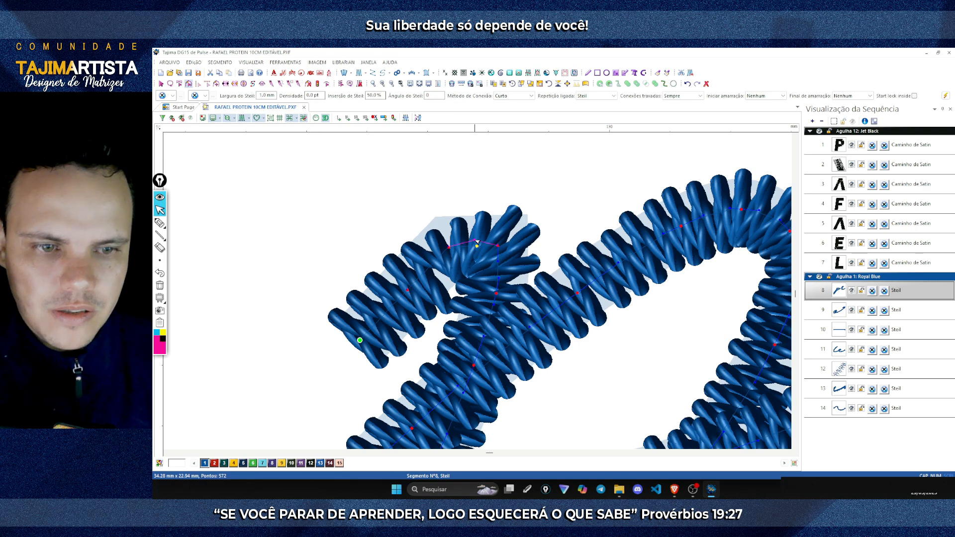
{"action": "right_click", "coordinate": [500, 268]}
{"action": "left_click", "coordinate": [528, 304]}
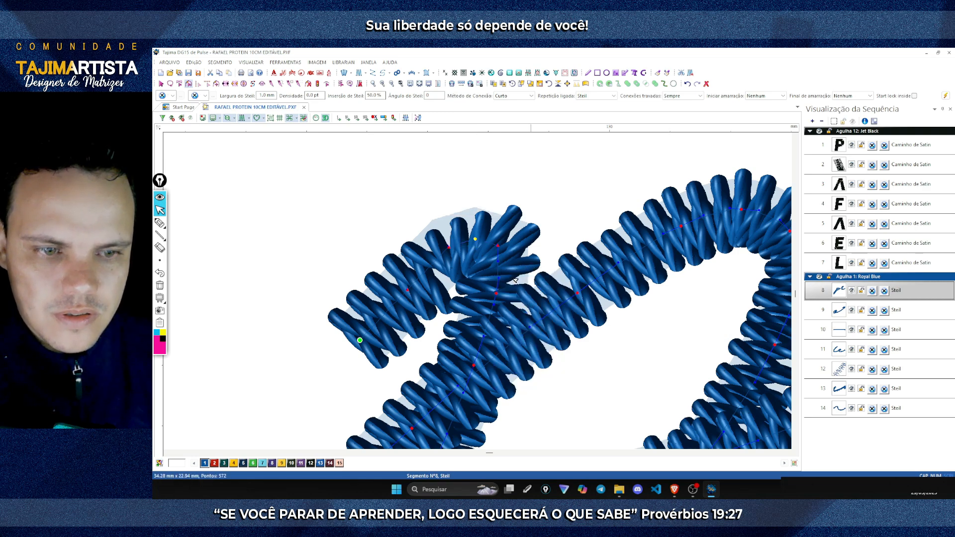
{"action": "left_click_drag", "start_coordinate": [501, 266], "coordinate": [502, 252]}
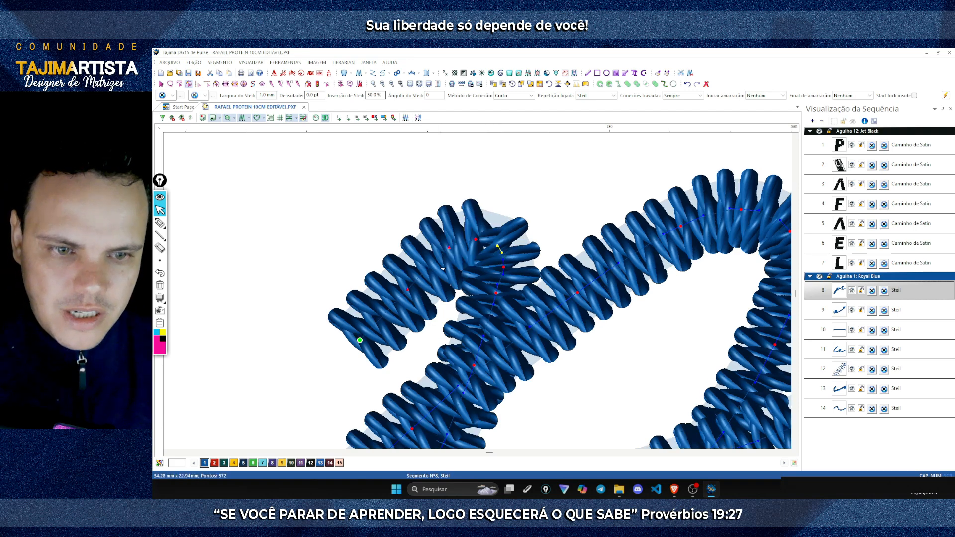
{"action": "key", "text": "Escape"}
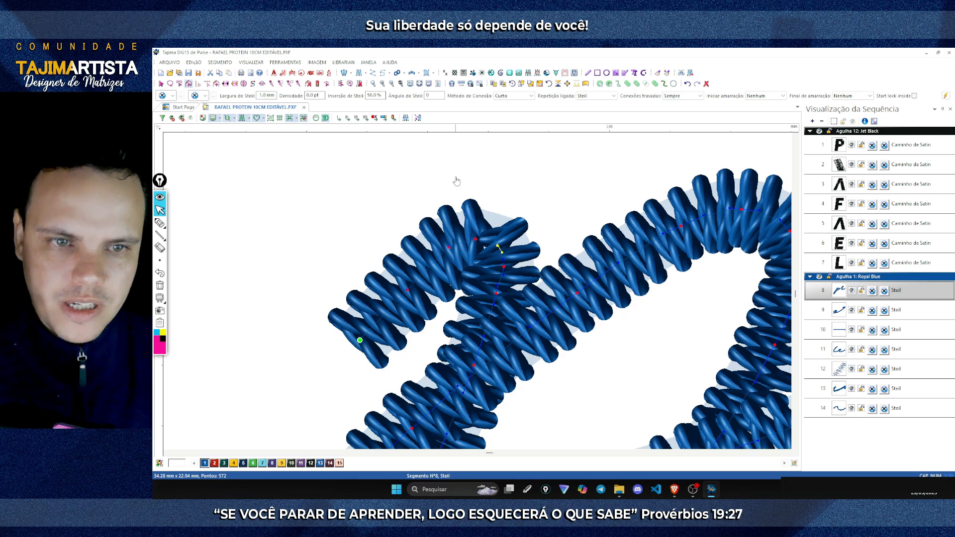
- Review the whole logo and switch to the step-by-step checklist in Google Docs
{"action": "scroll", "coordinate": [456, 180], "scroll_direction": "down", "scroll_amount": 4}
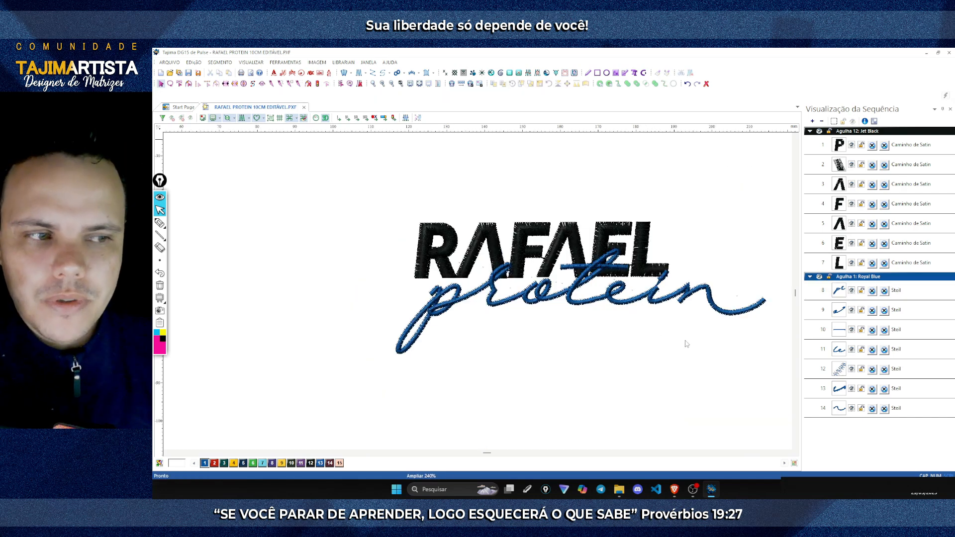
{"action": "left_click", "coordinate": [674, 489]}
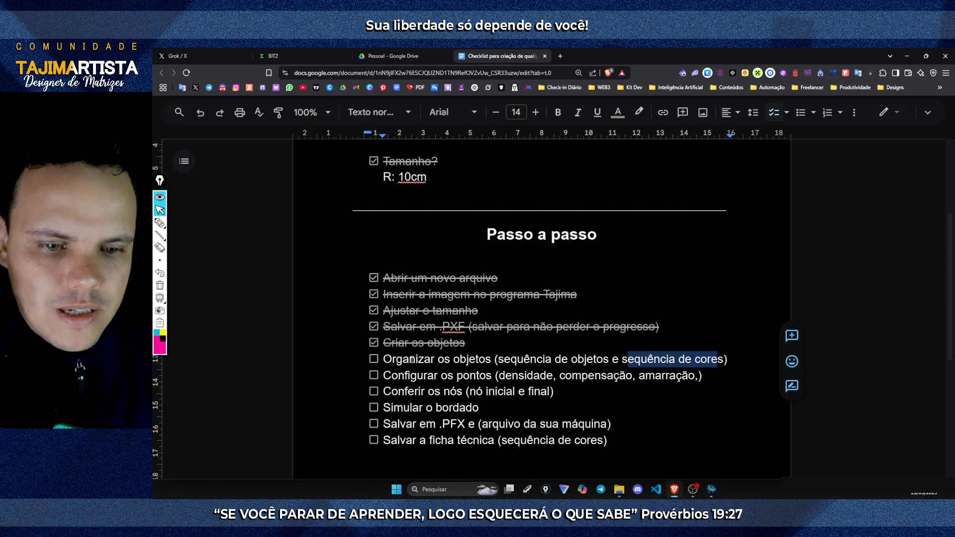
- Mark the object-organizing item as done in the checklist, highlight the stitch-configuration item, and switch back to Tajima DG15 by Pulse
{"action": "left_click_drag", "start_coordinate": [397, 359], "coordinate": [714, 359]}
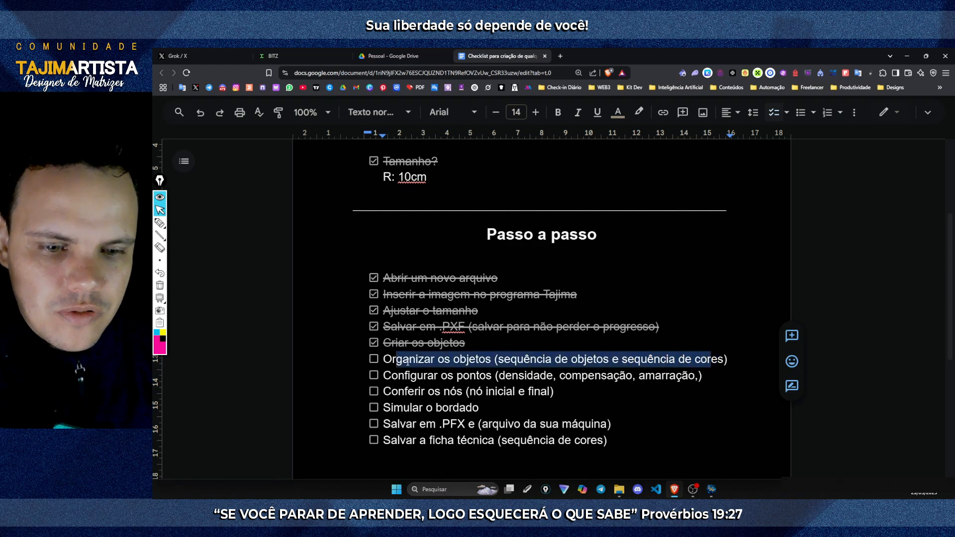
{"action": "left_click", "coordinate": [374, 359]}
{"action": "left_click", "coordinate": [410, 376]}
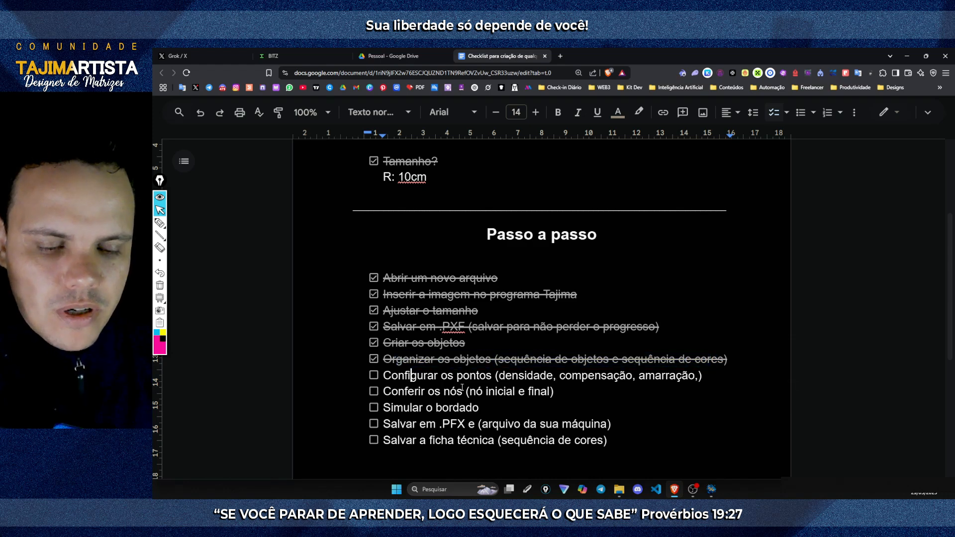
{"action": "left_click_drag", "start_coordinate": [413, 376], "coordinate": [672, 379]}
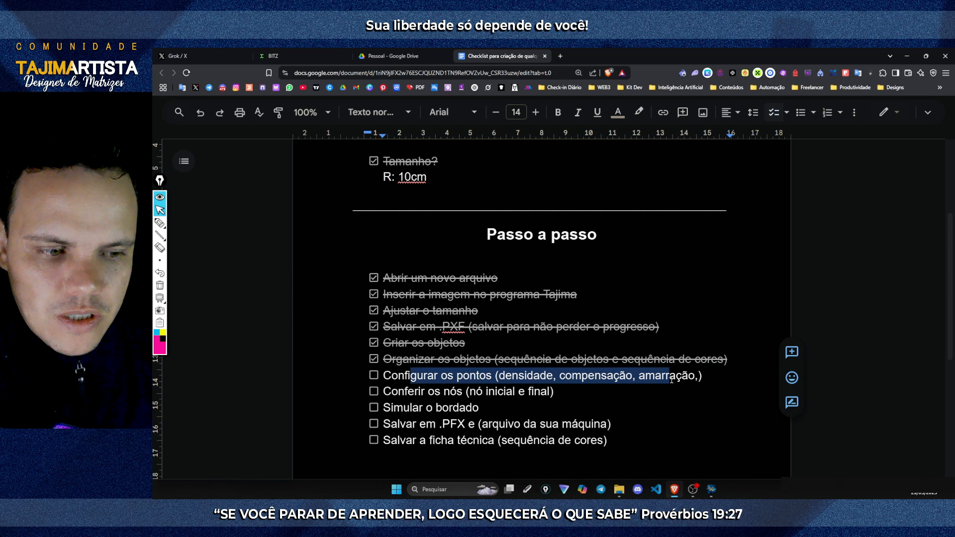
{"action": "left_click", "coordinate": [708, 489]}
- Select all the black and blue lettering in the logo and set its stitch density to 1.0 pt
{"action": "scroll", "coordinate": [545, 347], "scroll_direction": "right", "scroll_amount": 3}
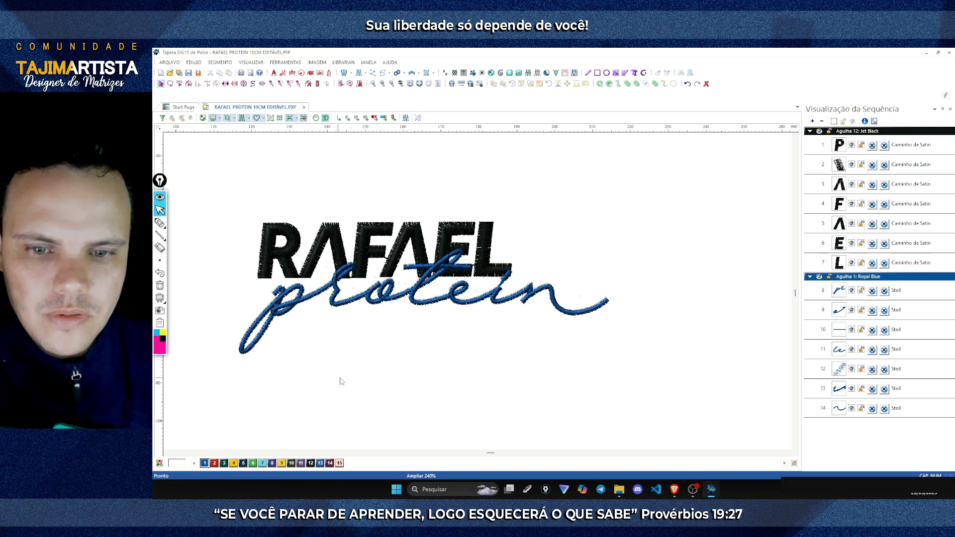
{"action": "left_click_drag", "start_coordinate": [209, 176], "coordinate": [629, 358]}
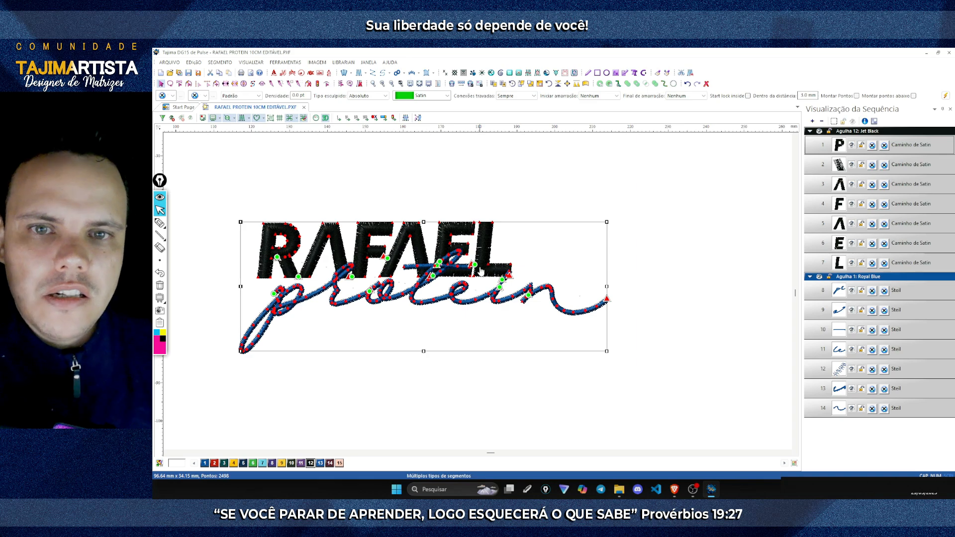
{"action": "left_click", "coordinate": [382, 83]}
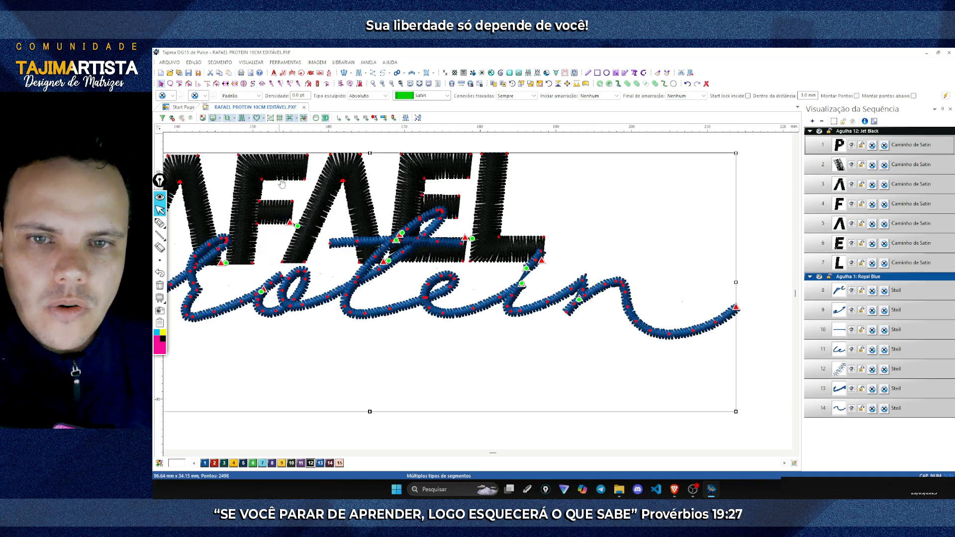
{"action": "left_click", "coordinate": [167, 453]}
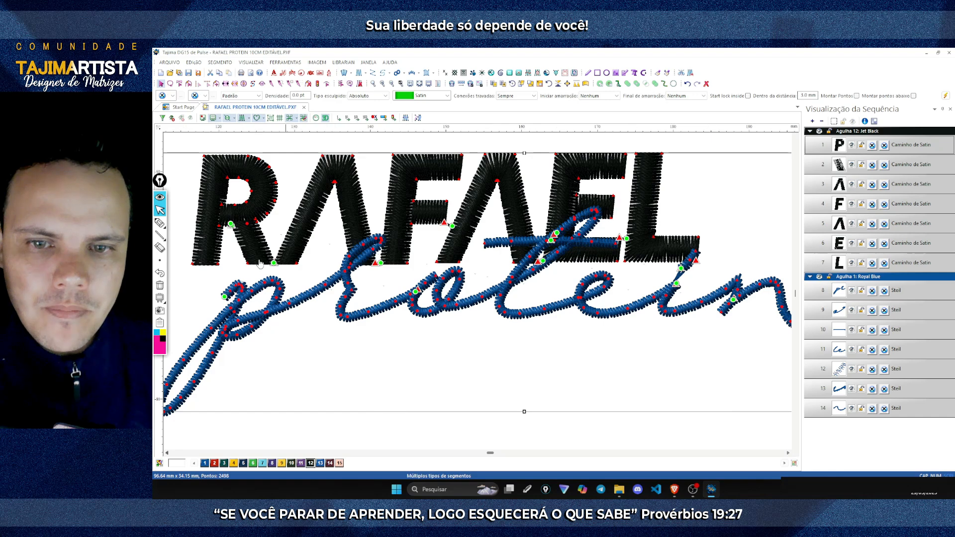
{"action": "scroll", "coordinate": [279, 254], "scroll_direction": "left", "scroll_amount": 1}
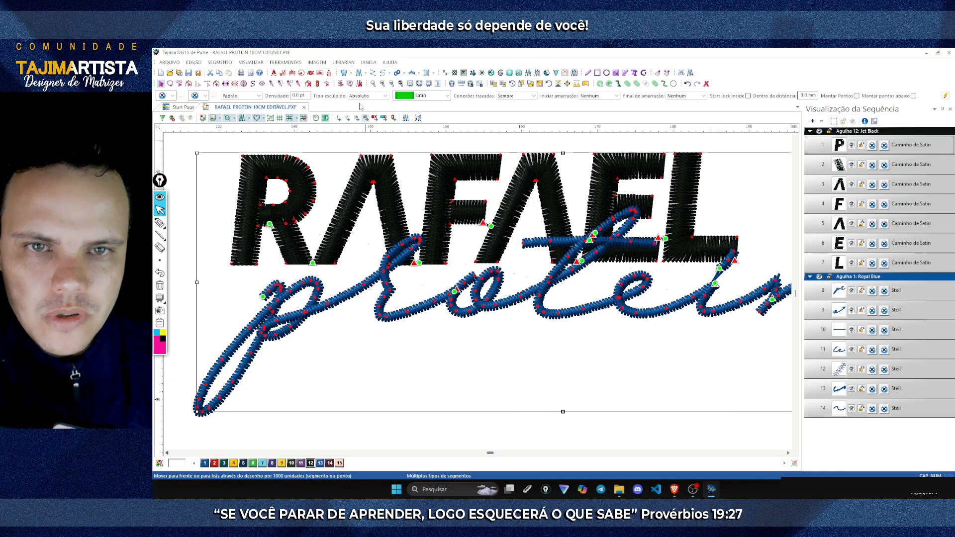
{"action": "left_click", "coordinate": [298, 95]}
{"action": "type", "text": "1"}
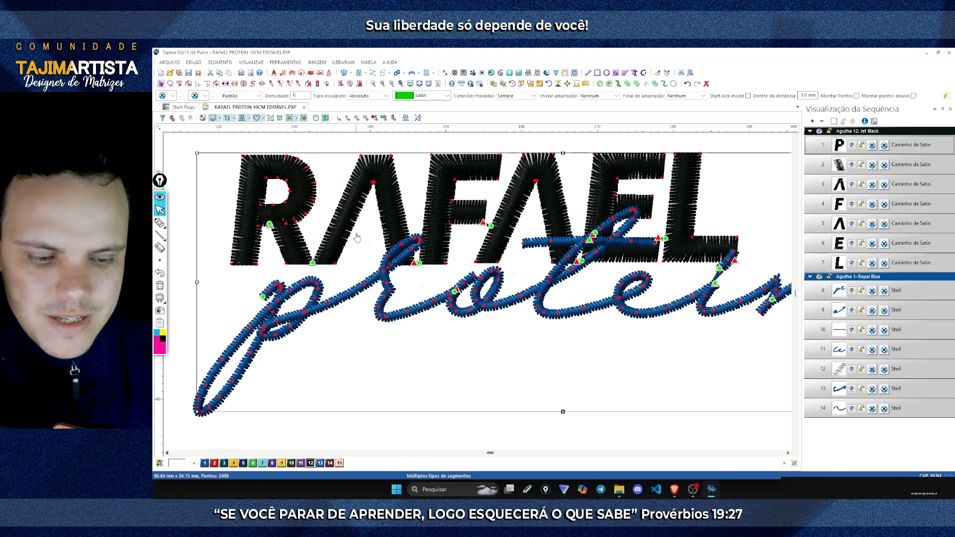
{"action": "key", "text": "Return"}
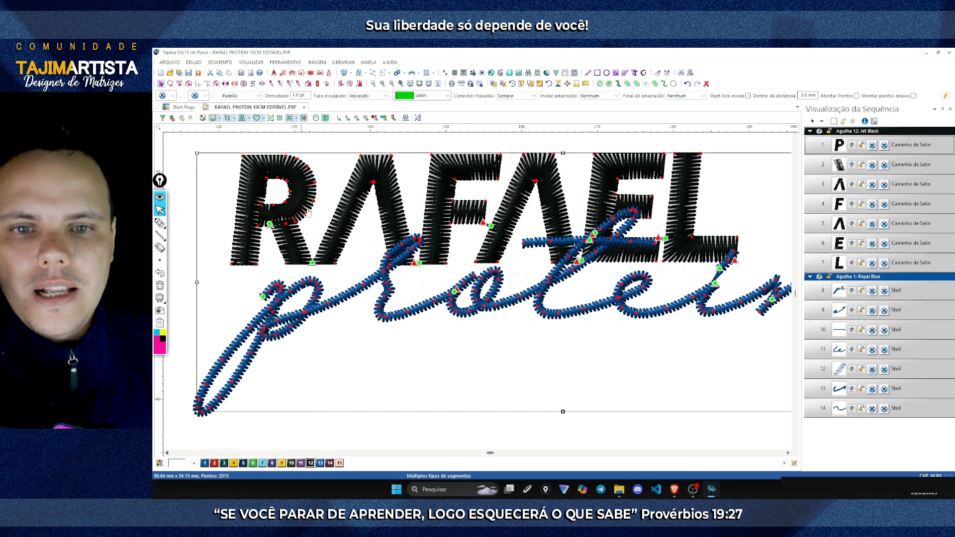
- Try the whole logo's stitch density at 0 pt, and set it back to 1.0 pt
{"action": "left_click_drag", "start_coordinate": [304, 95], "coordinate": [277, 99]}
{"action": "type", "text": "0"}
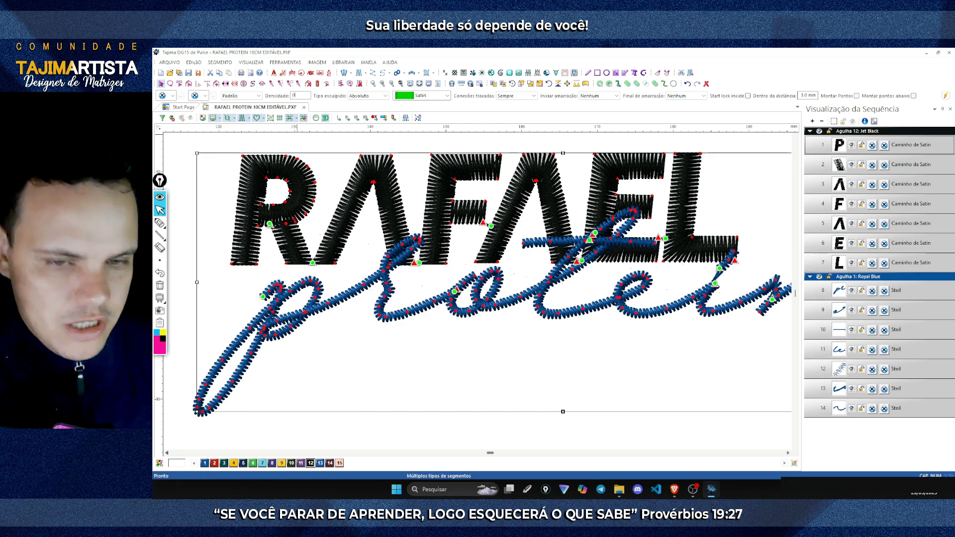
{"action": "key", "text": "Return"}
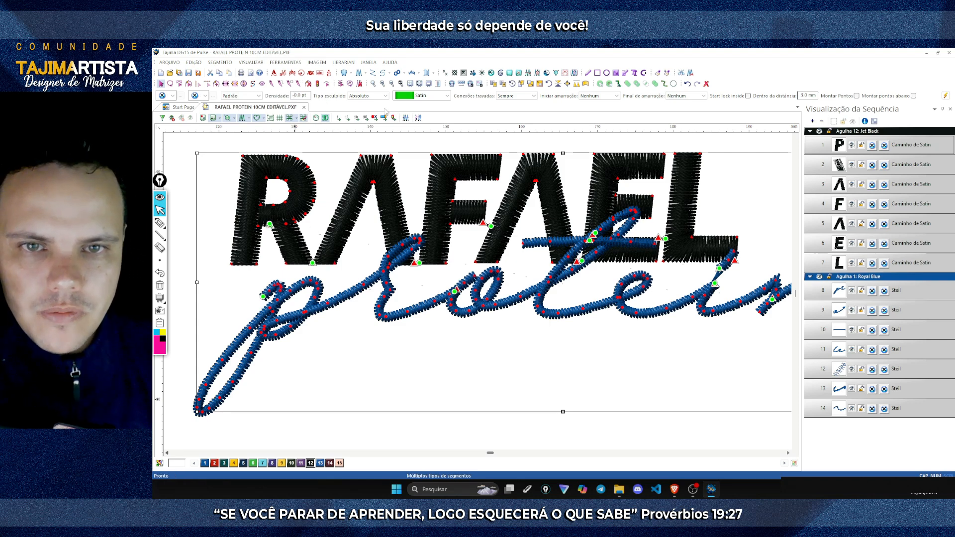
{"action": "key", "text": "BackSpace"}
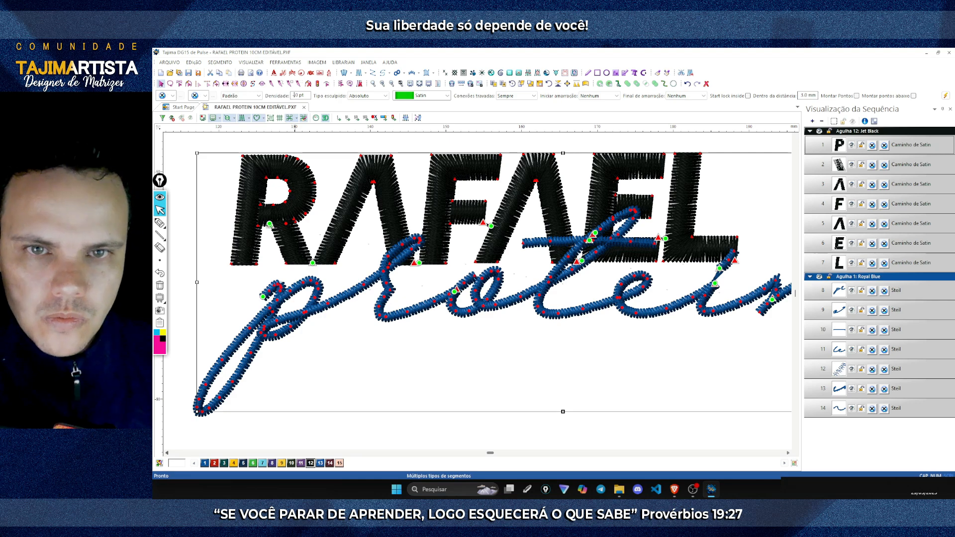
{"action": "type", "text": "1."}
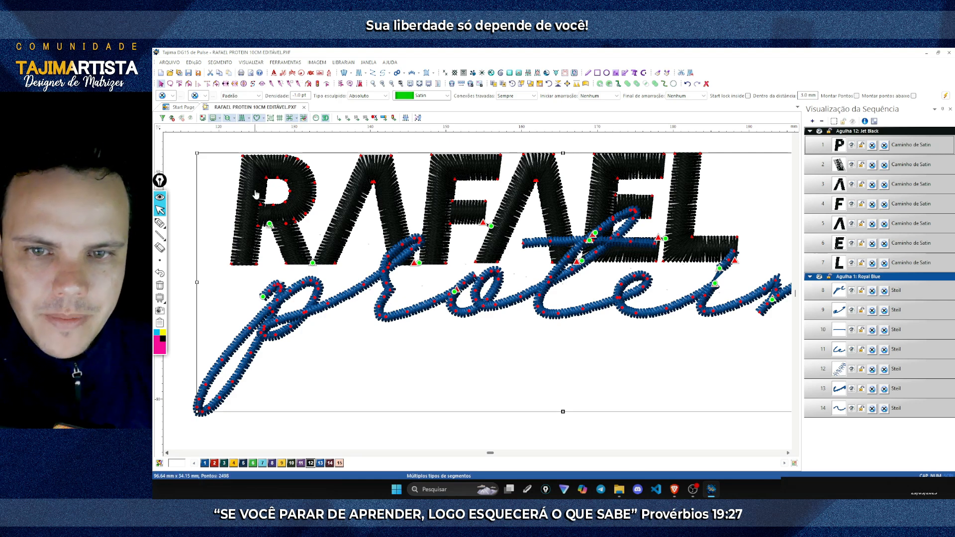
{"action": "key", "text": "Return"}
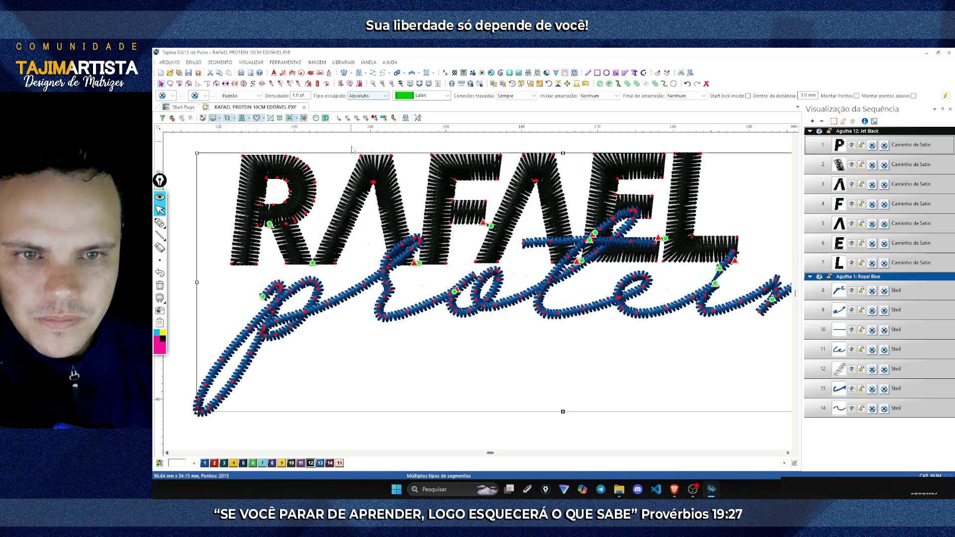
- Deselect the logo, inspect the black R up close, trace a pink annotation along its upper-left edge, and clear the annotation
{"action": "left_click", "coordinate": [416, 144]}
{"action": "scroll", "coordinate": [540, 262], "scroll_direction": "down", "scroll_amount": 3}
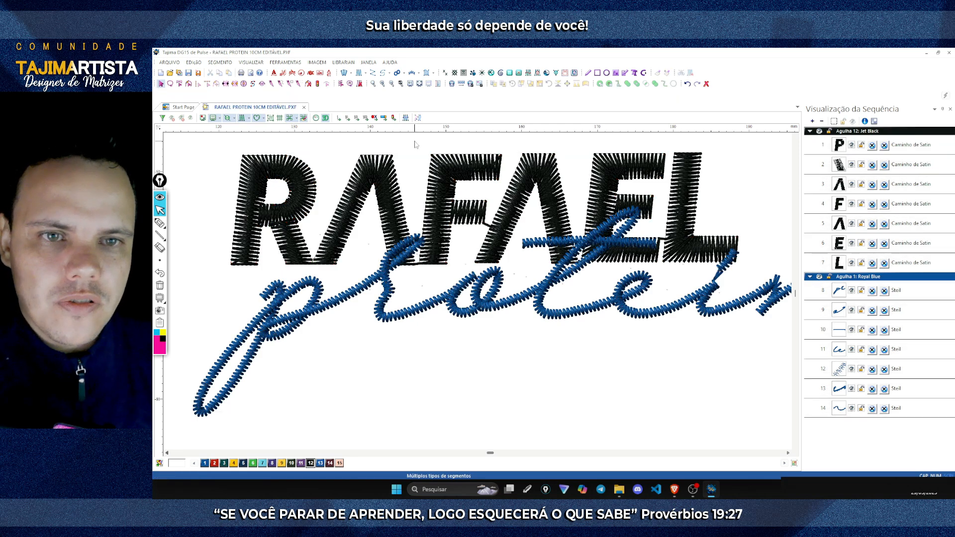
{"action": "left_click", "coordinate": [382, 84]}
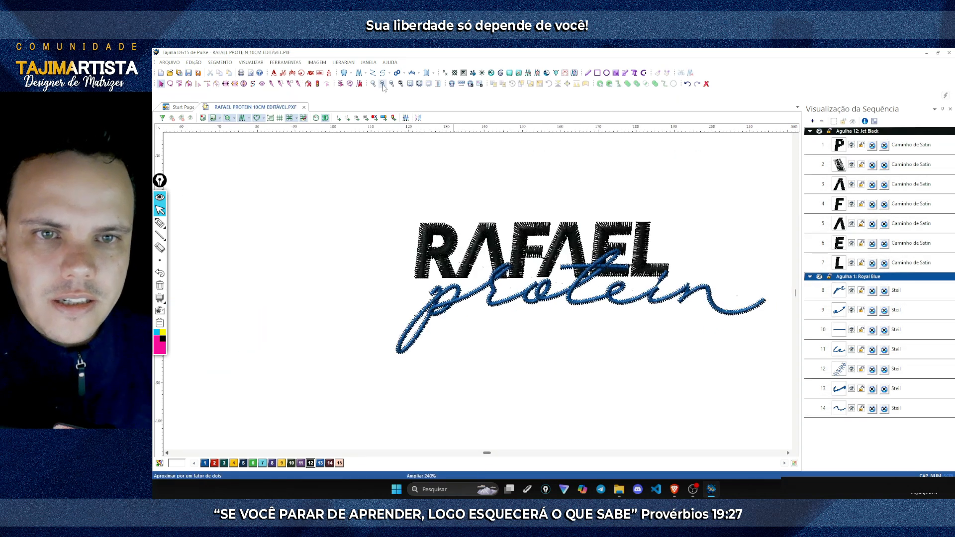
{"action": "left_click", "coordinate": [382, 84]}
{"action": "left_click", "coordinate": [382, 84]}
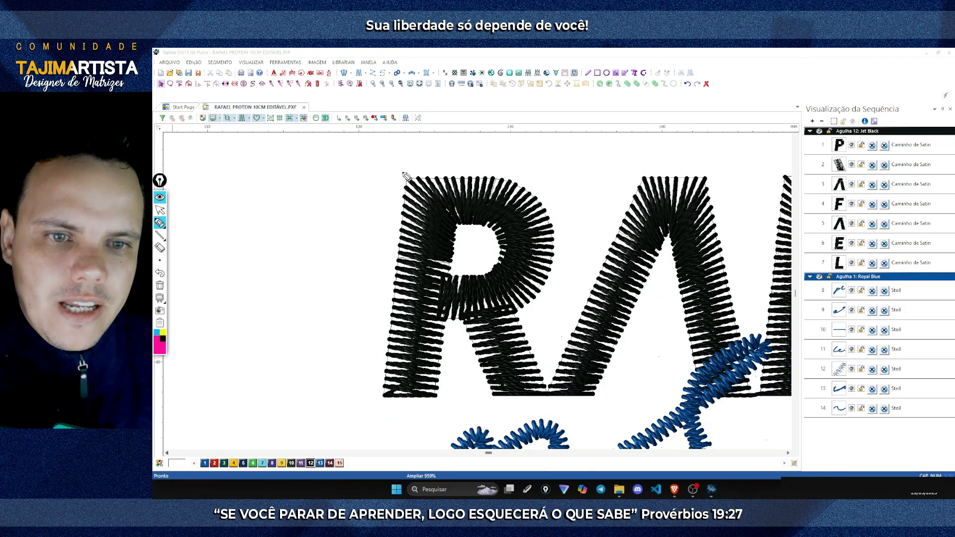
{"action": "left_click_drag", "start_coordinate": [403, 177], "coordinate": [396, 252]}
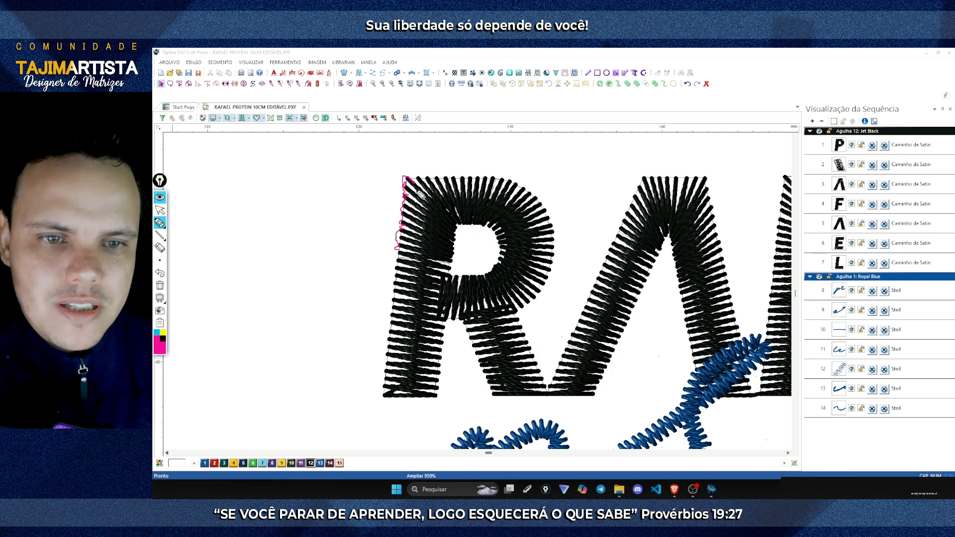
{"action": "left_click", "coordinate": [186, 260]}
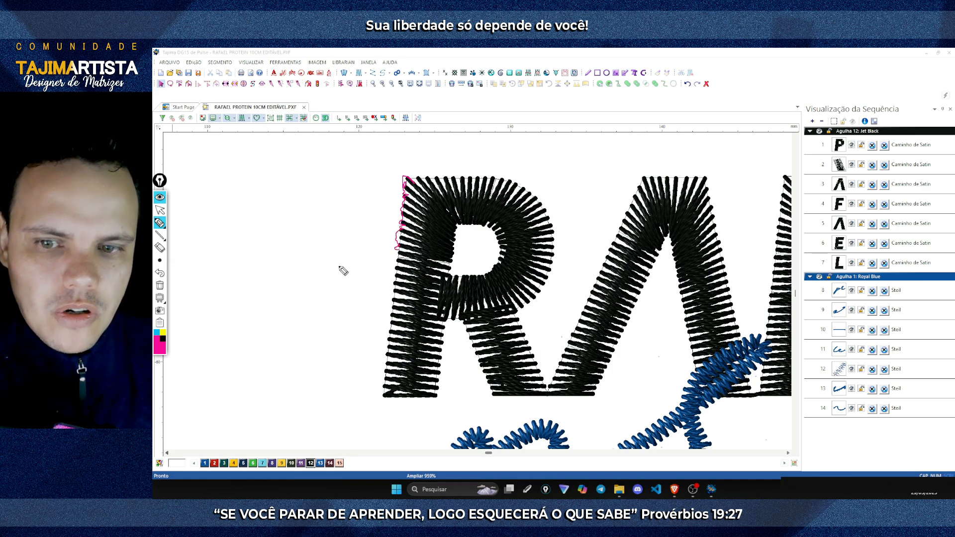
{"action": "left_click", "coordinate": [160, 290]}
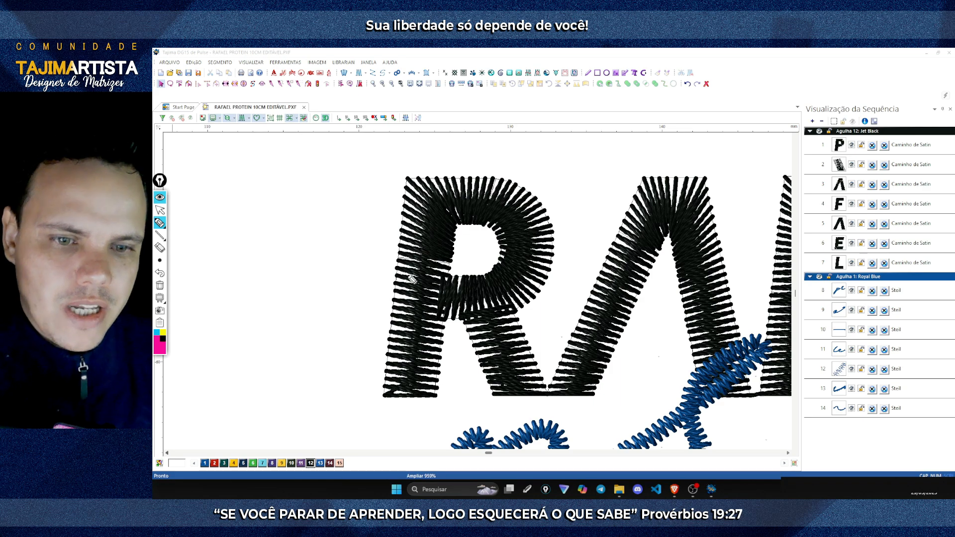
- Outline the upper part of the R's stem with pink annotation lines along its edges and across it, and clear them
{"action": "left_click_drag", "start_coordinate": [398, 252], "coordinate": [457, 262]}
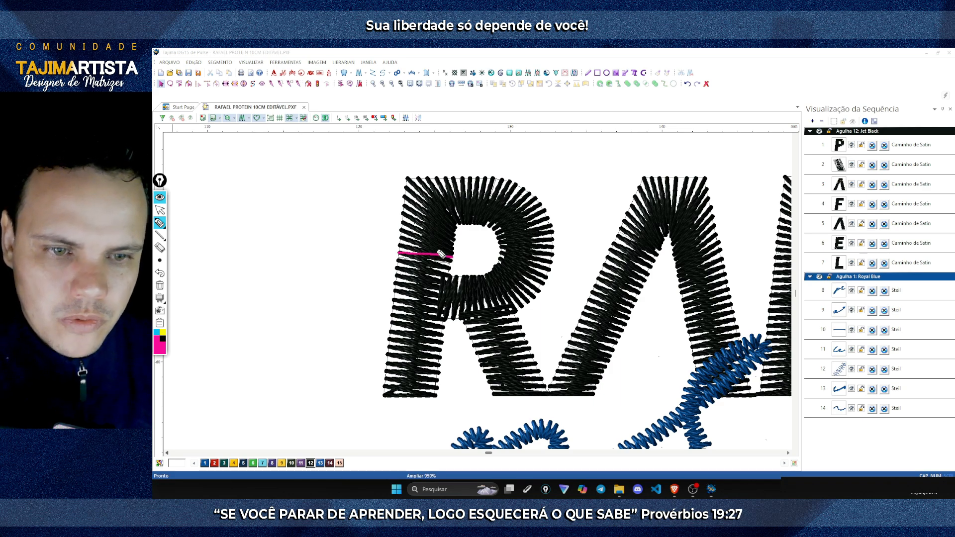
{"action": "left_click_drag", "start_coordinate": [408, 182], "coordinate": [401, 251]}
{"action": "left_click_drag", "start_coordinate": [450, 225], "coordinate": [451, 256]}
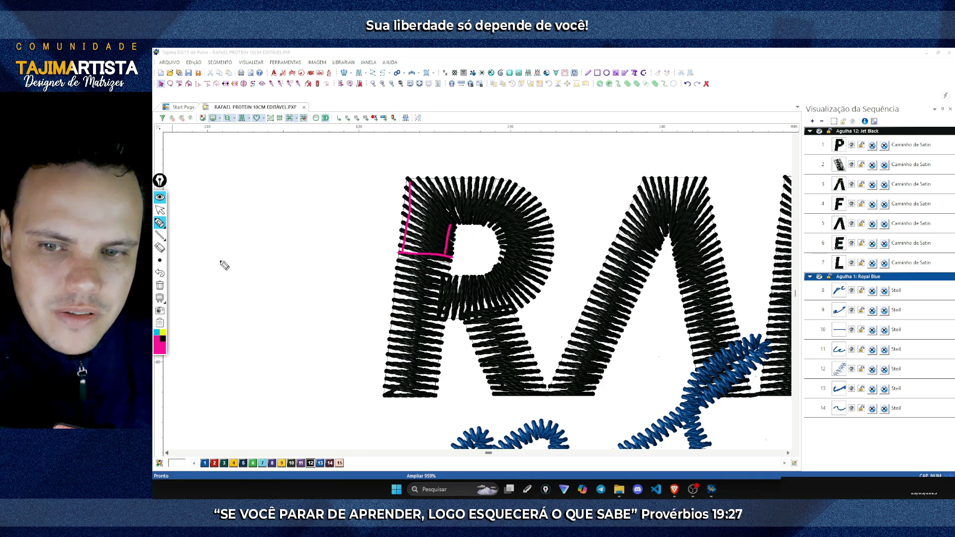
{"action": "mouse_move", "coordinate": [169, 235]}
{"action": "left_click", "coordinate": [159, 211]}
{"action": "left_click", "coordinate": [160, 285]}
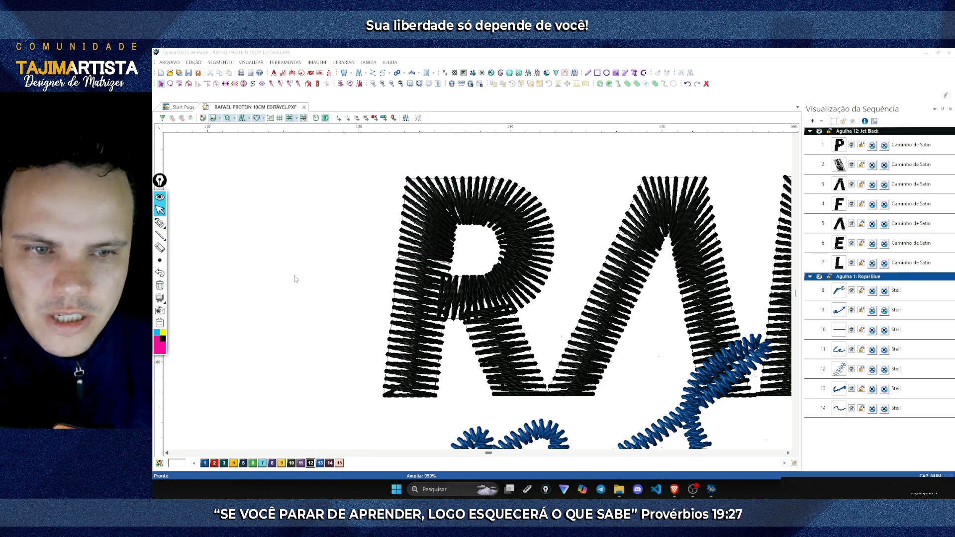
{"action": "left_click", "coordinate": [472, 235]}
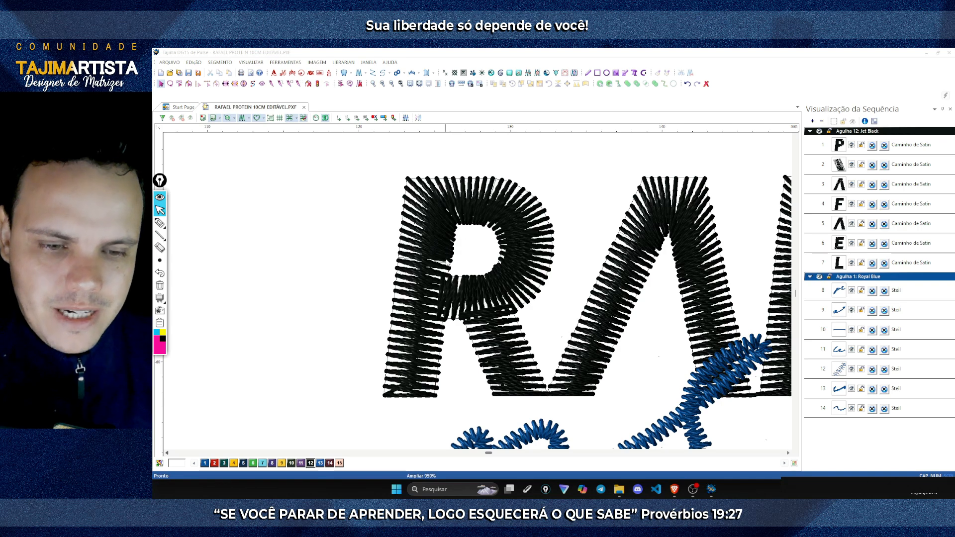
- Set the compensation of all the Jet Black satin lettering to Absoluto with a value of 0.4 mm, and deselect the lettering
{"action": "left_click", "coordinate": [391, 85]}
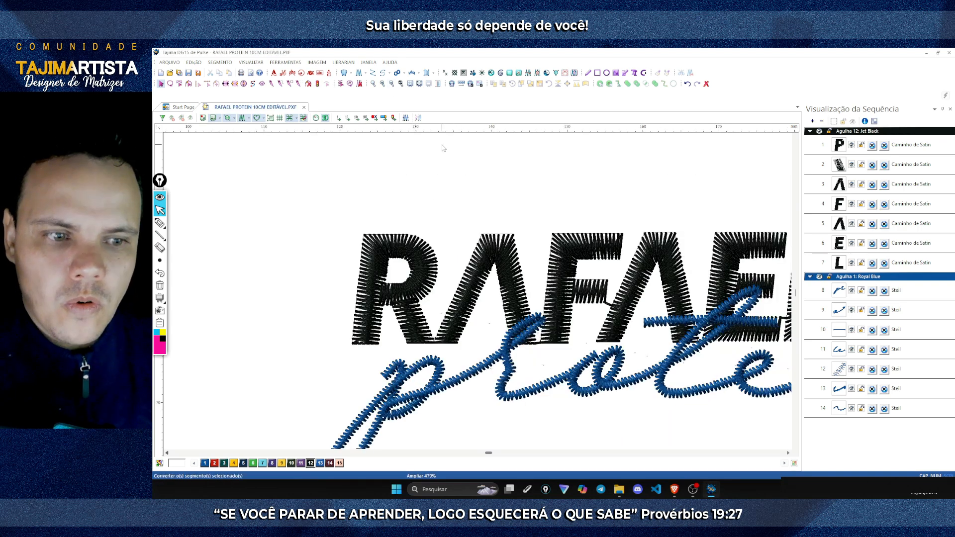
{"action": "left_click", "coordinate": [391, 84]}
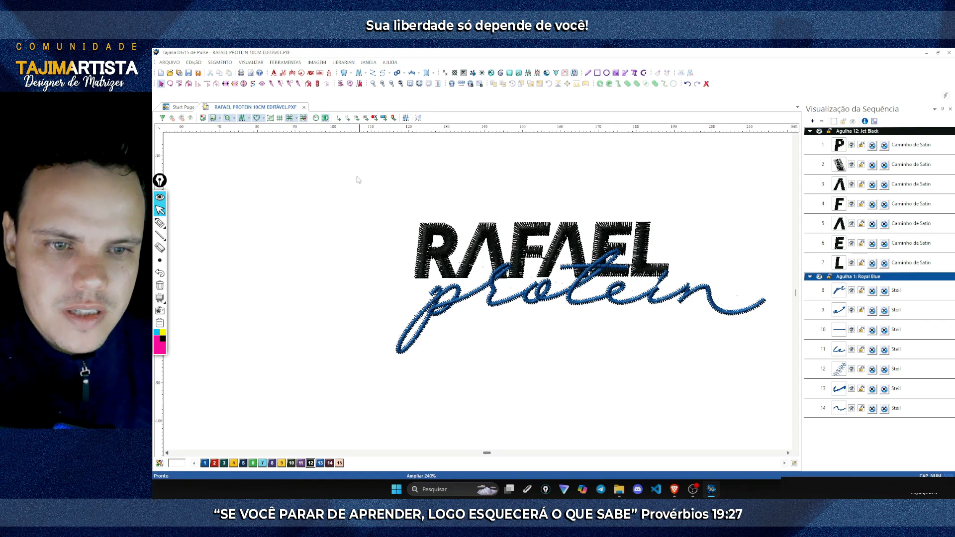
{"action": "left_click", "coordinate": [844, 131]}
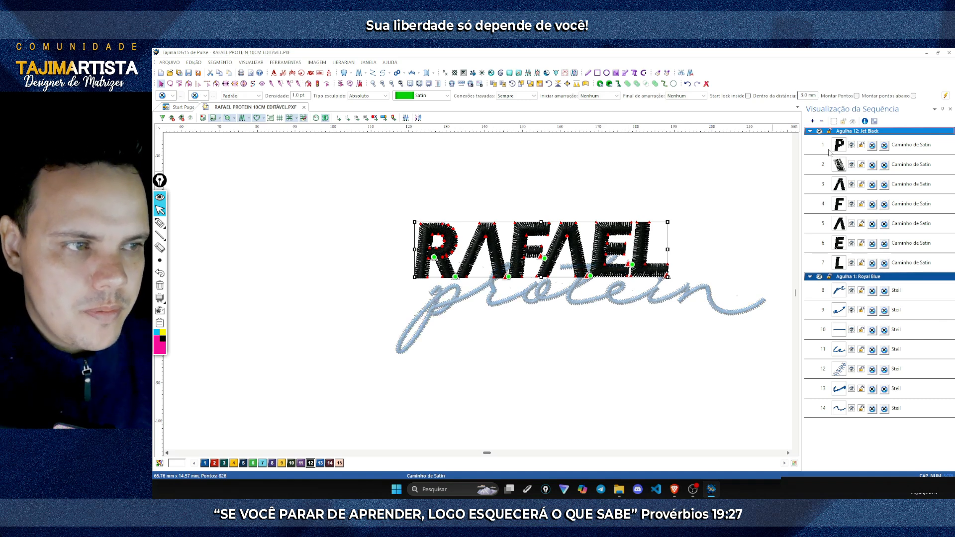
{"action": "left_click", "coordinate": [398, 248]}
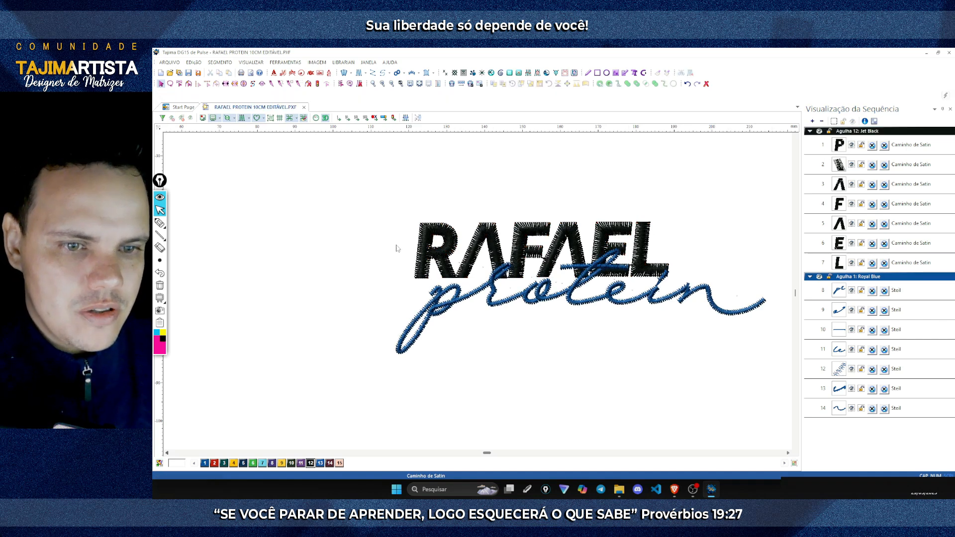
{"action": "left_click", "coordinate": [856, 132]}
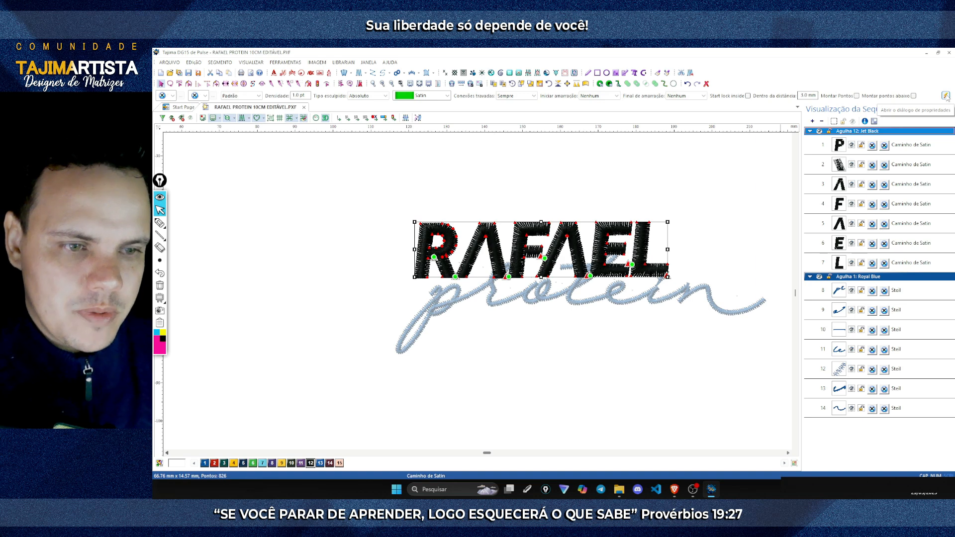
{"action": "key", "text": "alt+Return"}
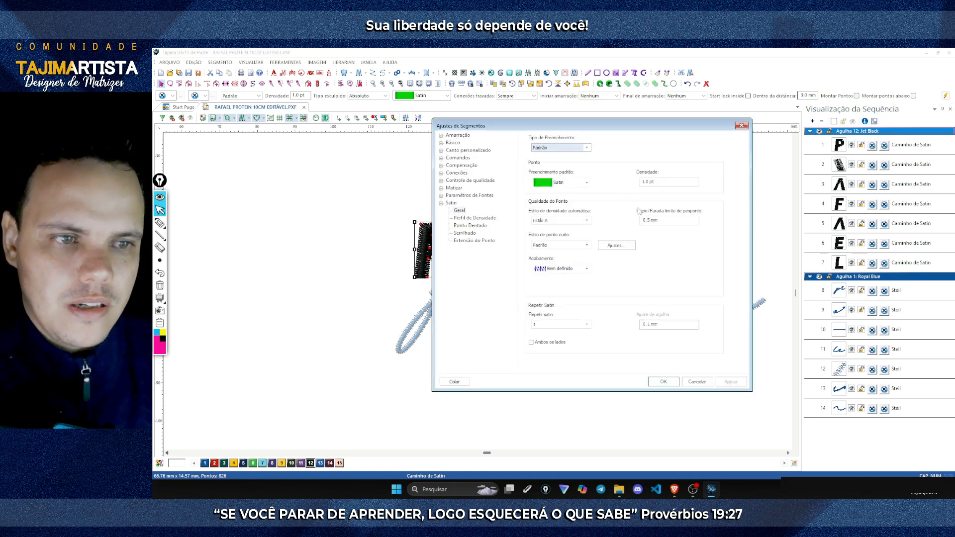
{"action": "left_click_drag", "start_coordinate": [499, 130], "coordinate": [650, 128]}
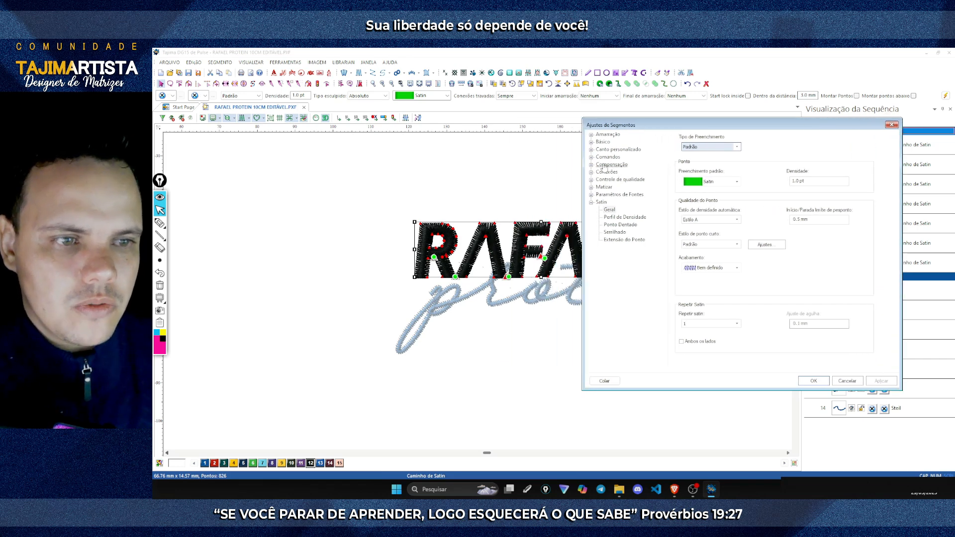
{"action": "left_click", "coordinate": [612, 166]}
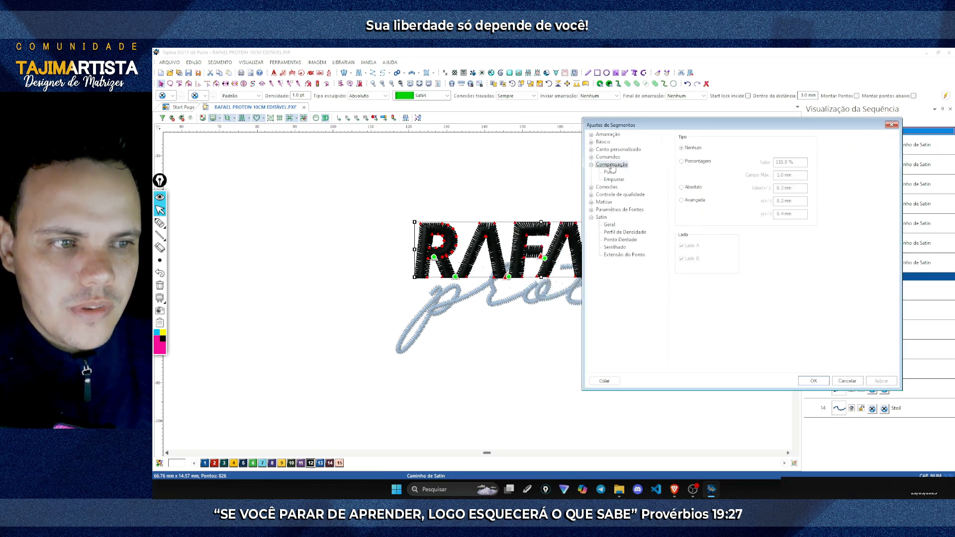
{"action": "left_click", "coordinate": [682, 188]}
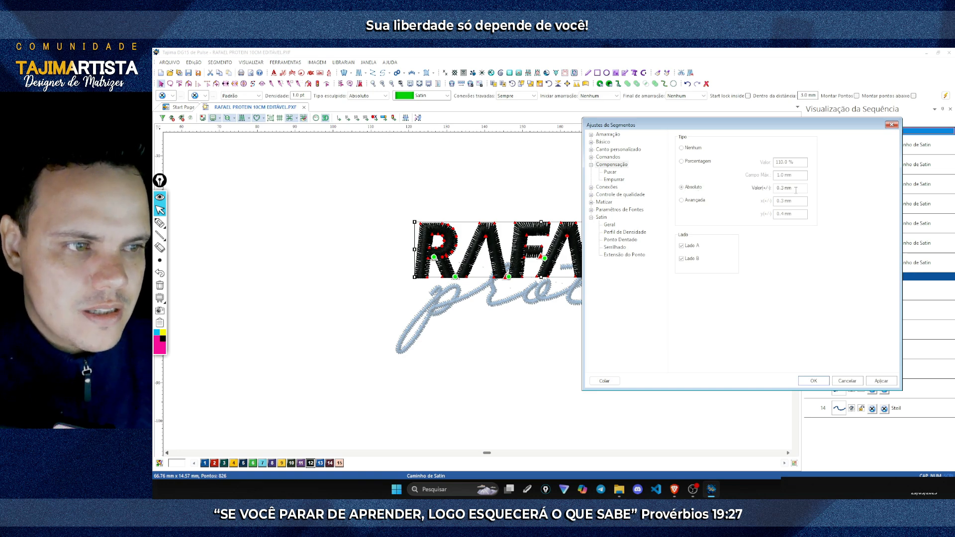
{"action": "left_click_drag", "start_coordinate": [795, 190], "coordinate": [784, 193]}
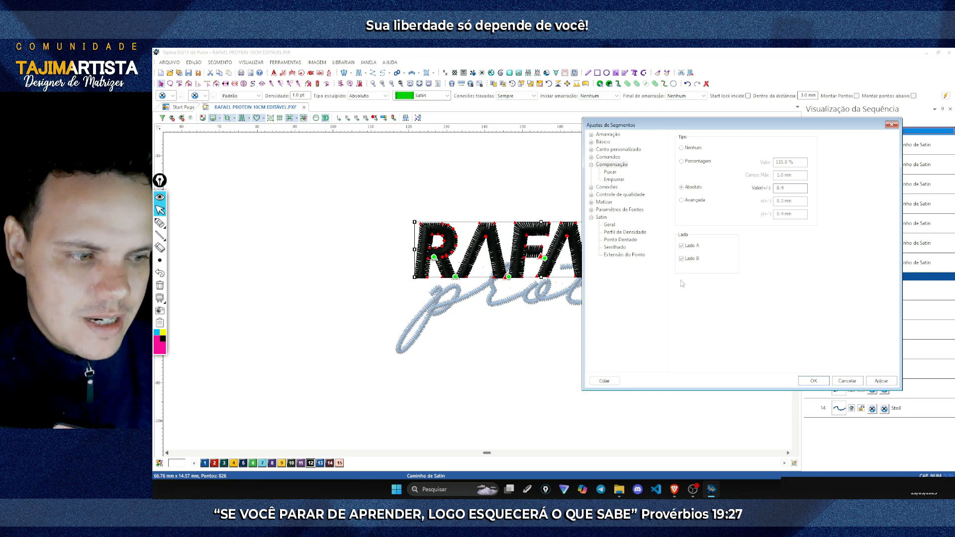
{"action": "left_click", "coordinate": [880, 381]}
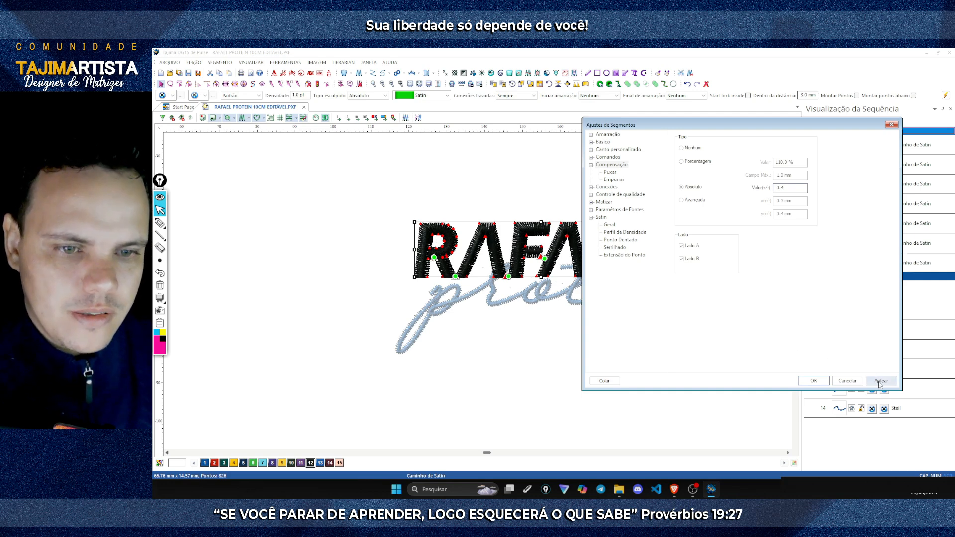
{"action": "left_click", "coordinate": [812, 381]}
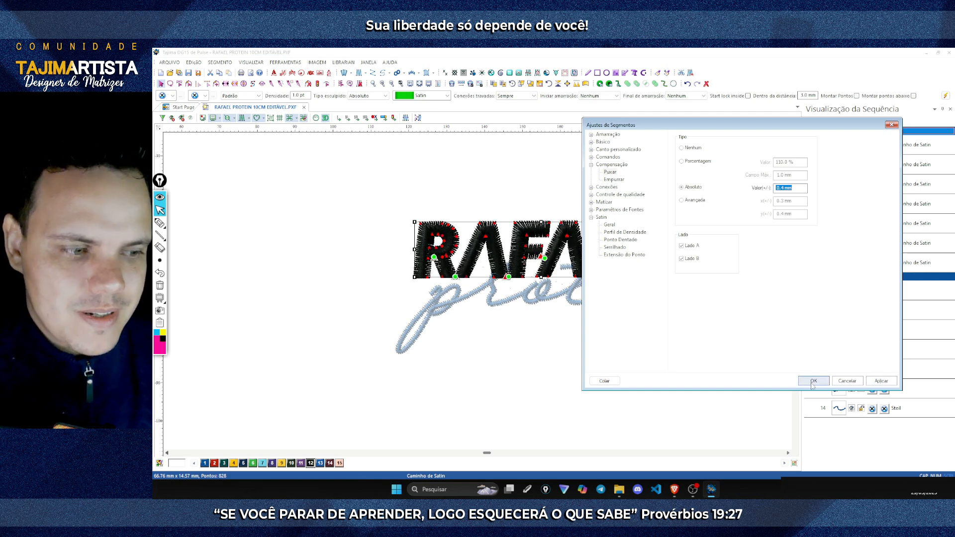
{"action": "left_click", "coordinate": [576, 370]}
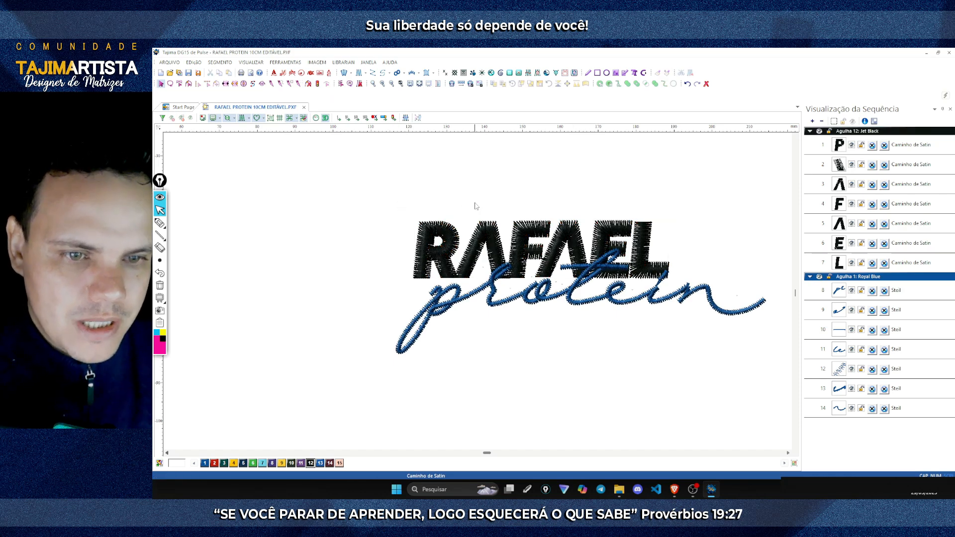
- Examine the compensated black lettering up close and at full-logo scale
{"action": "left_click", "coordinate": [382, 83]}
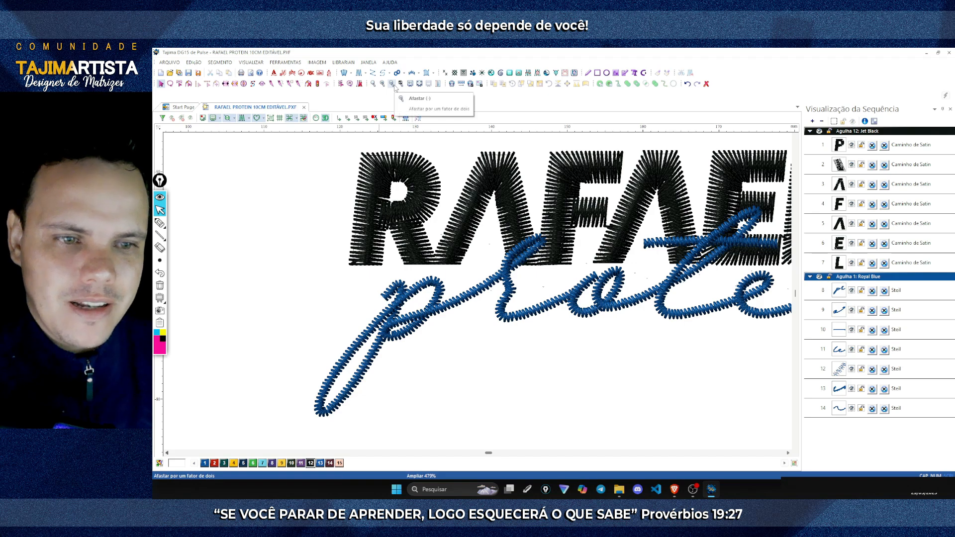
{"action": "left_click", "coordinate": [393, 84]}
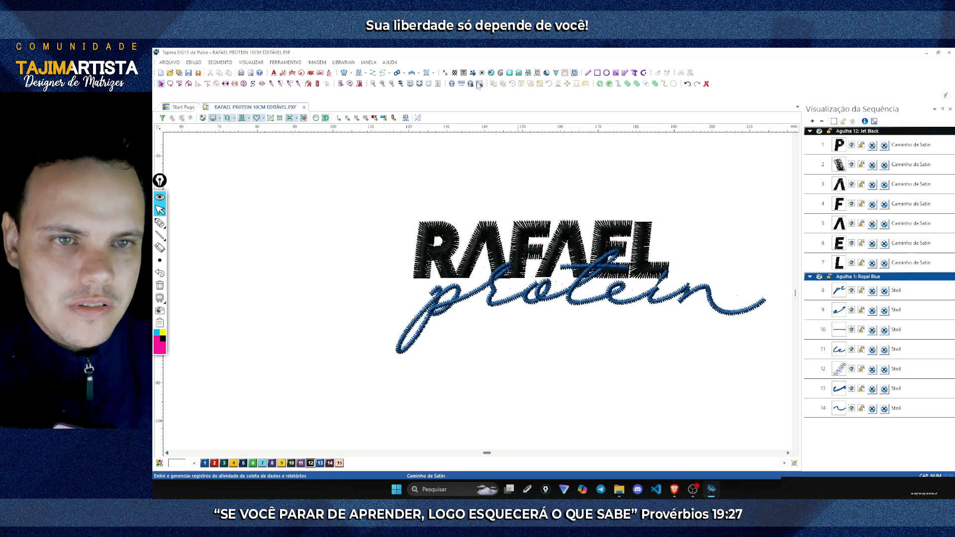
{"action": "left_click", "coordinate": [382, 83]}
{"action": "scroll", "coordinate": [416, 117], "scroll_direction": "up", "scroll_amount": 1}
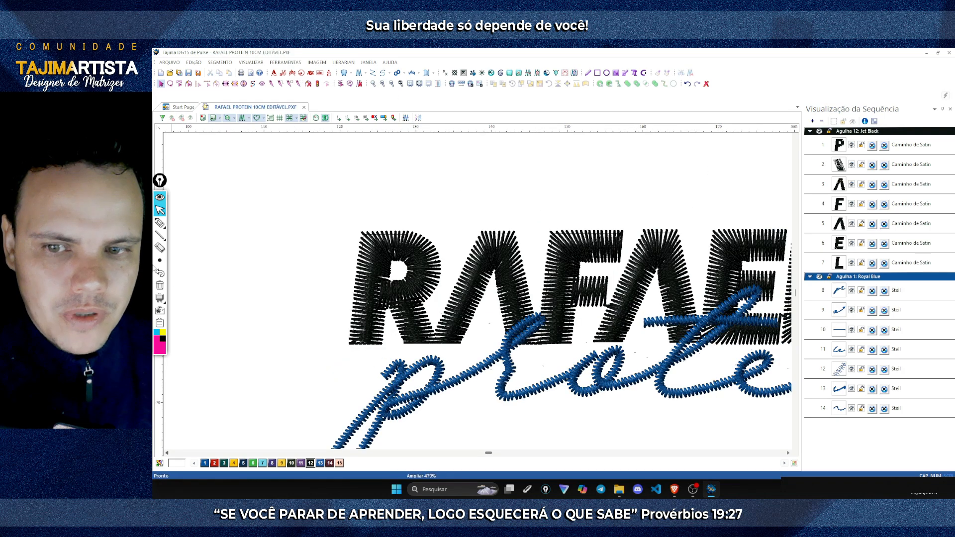
- Scribble pink annotation strokes across and along the lower stem of the black R, and clear them
{"action": "left_click", "coordinate": [160, 223]}
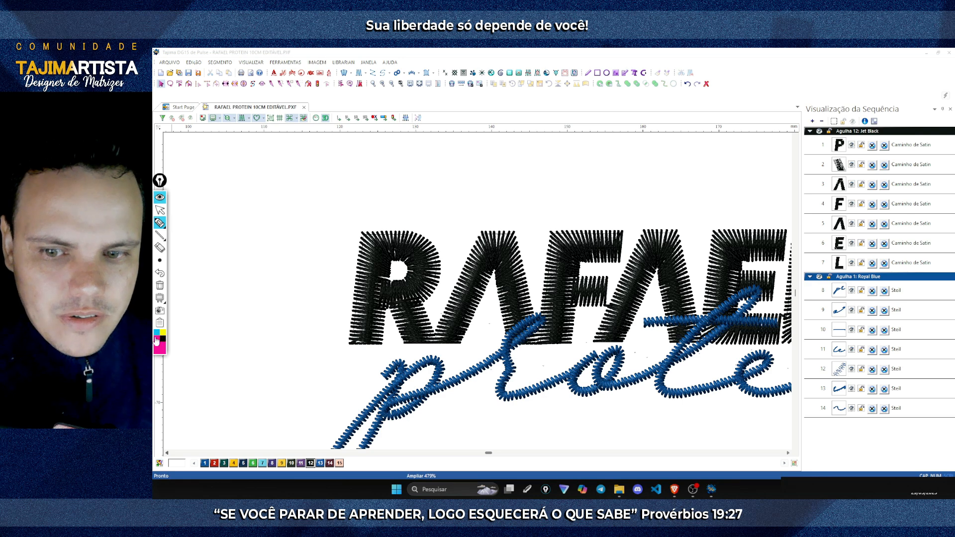
{"action": "left_click", "coordinate": [381, 323]}
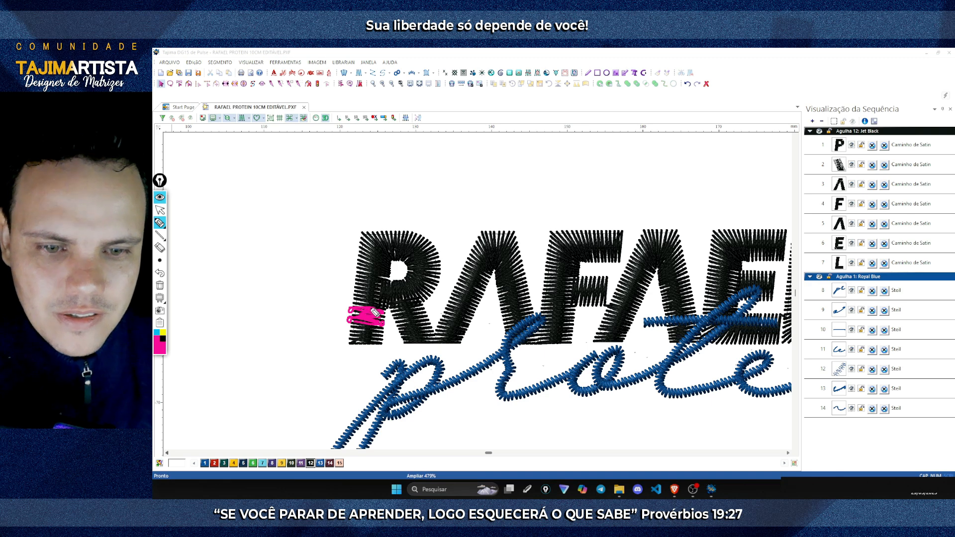
{"action": "mouse_move", "coordinate": [371, 338]}
{"action": "left_mouse_down"}
{"action": "mouse_move", "coordinate": [376, 259]}
{"action": "mouse_move", "coordinate": [374, 315]}
{"action": "mouse_move", "coordinate": [354, 317]}
{"action": "mouse_move", "coordinate": [380, 312]}
{"action": "left_mouse_up"}
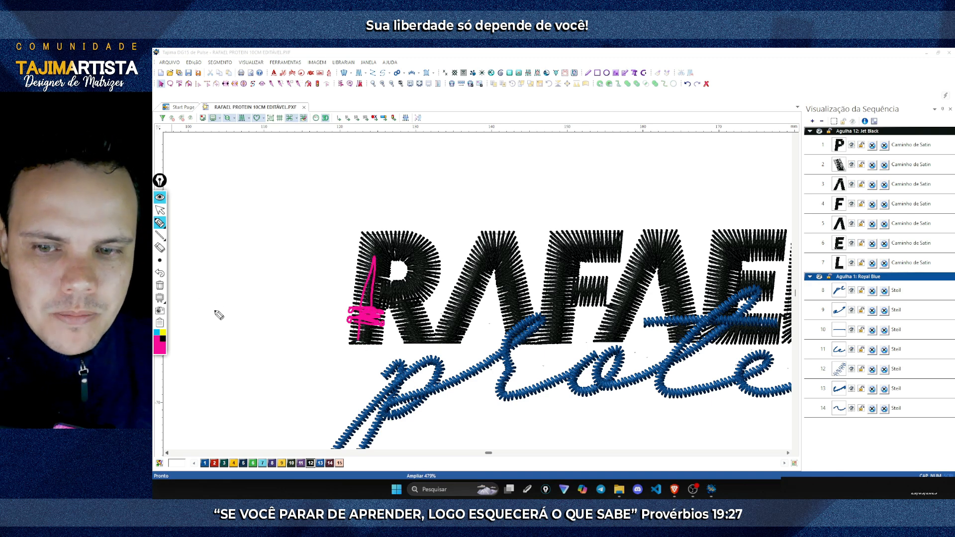
{"action": "left_click", "coordinate": [160, 286]}
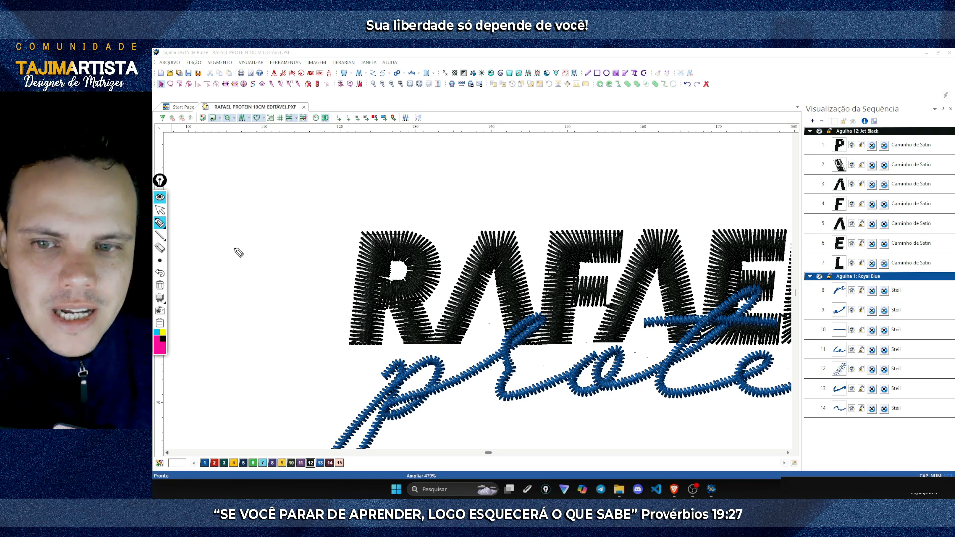
{"action": "left_click", "coordinate": [160, 210]}
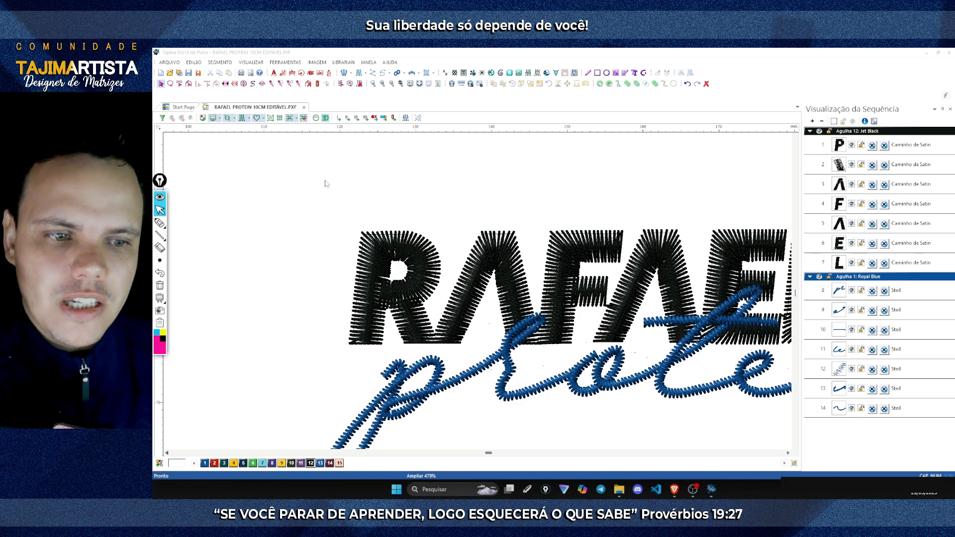
- Trace a pink zigzag annotation up the stem of the black R from its base, and clear it
{"action": "left_click", "coordinate": [392, 84]}
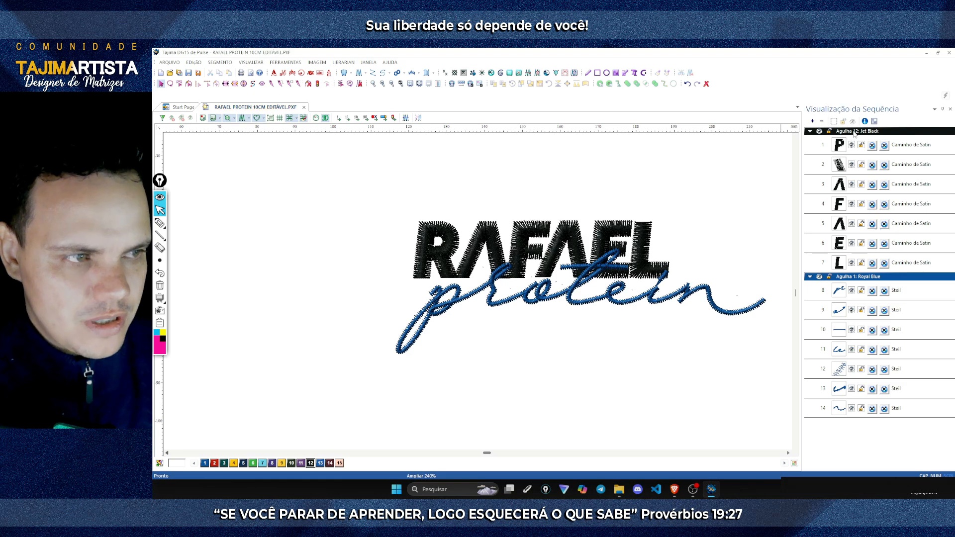
{"action": "left_click", "coordinate": [606, 227]}
{"action": "scroll", "coordinate": [606, 223], "scroll_direction": "right", "scroll_amount": 1}
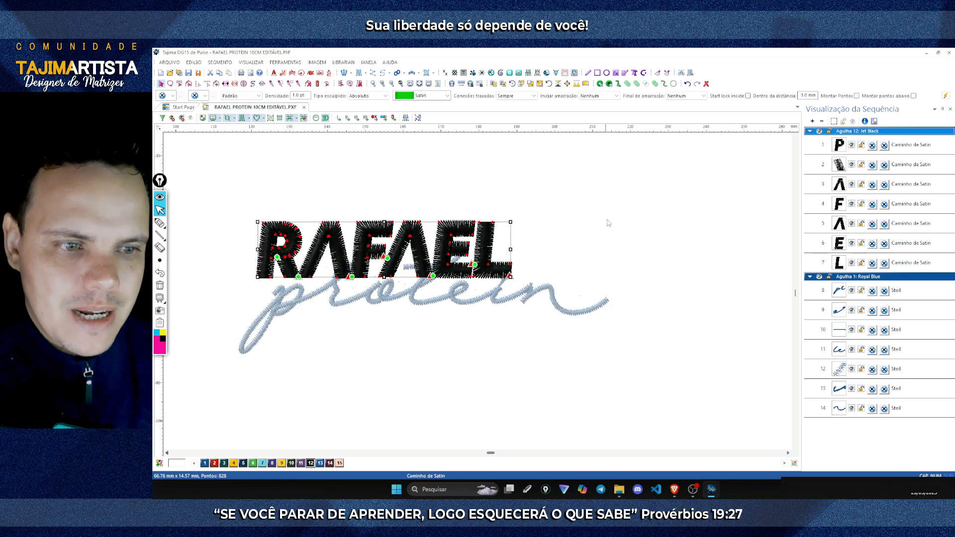
{"action": "left_click", "coordinate": [571, 194]}
{"action": "left_click", "coordinate": [384, 84]}
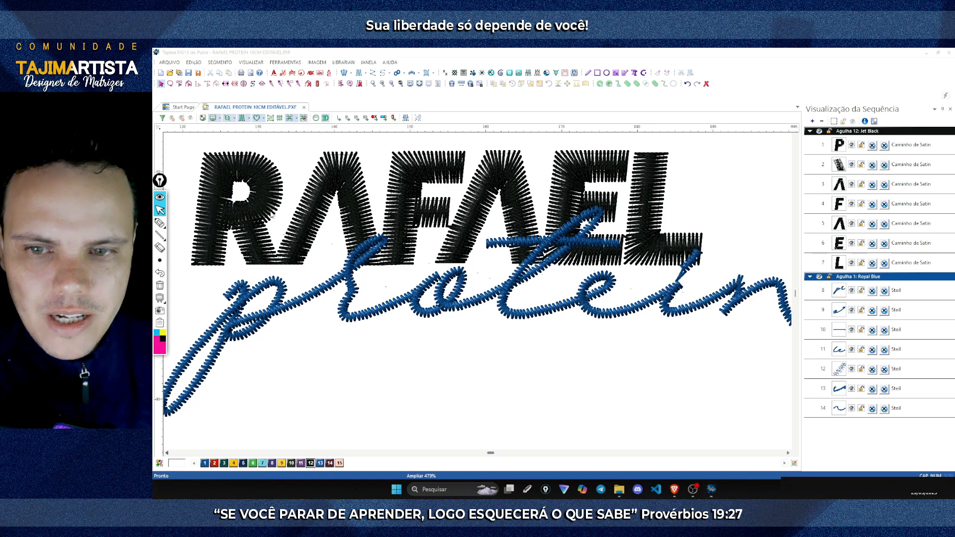
{"action": "left_click", "coordinate": [158, 224]}
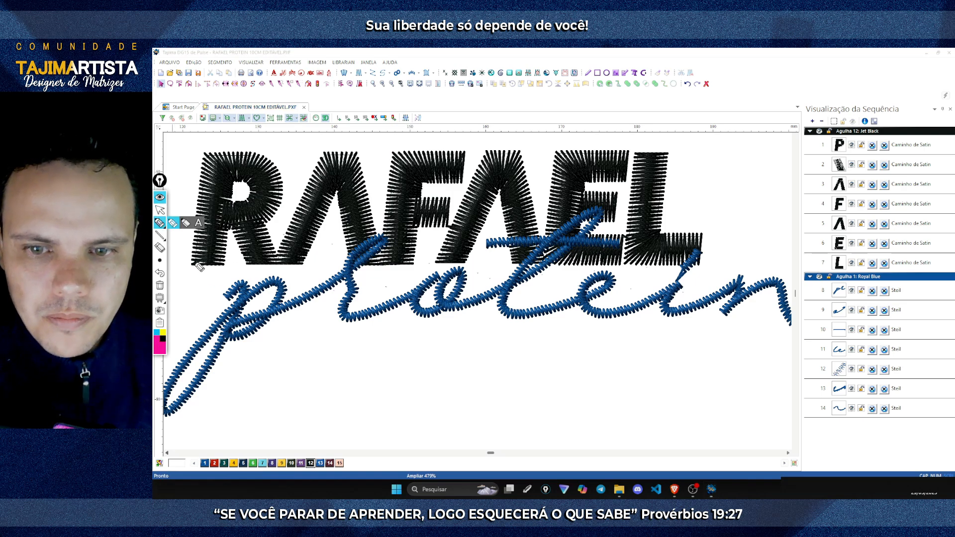
{"action": "mouse_move", "coordinate": [194, 262]}
{"action": "left_mouse_down"}
{"action": "mouse_move", "coordinate": [219, 254]}
{"action": "mouse_move", "coordinate": [197, 246]}
{"action": "mouse_move", "coordinate": [222, 238]}
{"action": "mouse_move", "coordinate": [199, 230]}
{"action": "mouse_move", "coordinate": [222, 221]}
{"action": "mouse_move", "coordinate": [203, 210]}
{"action": "mouse_move", "coordinate": [225, 200]}
{"action": "mouse_move", "coordinate": [204, 192]}
{"action": "left_mouse_up"}
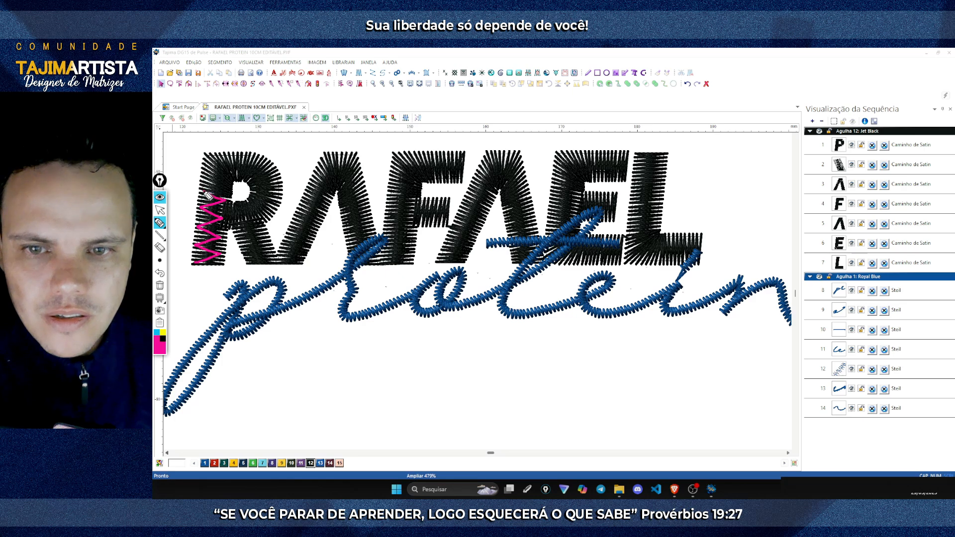
{"action": "left_click", "coordinate": [160, 211]}
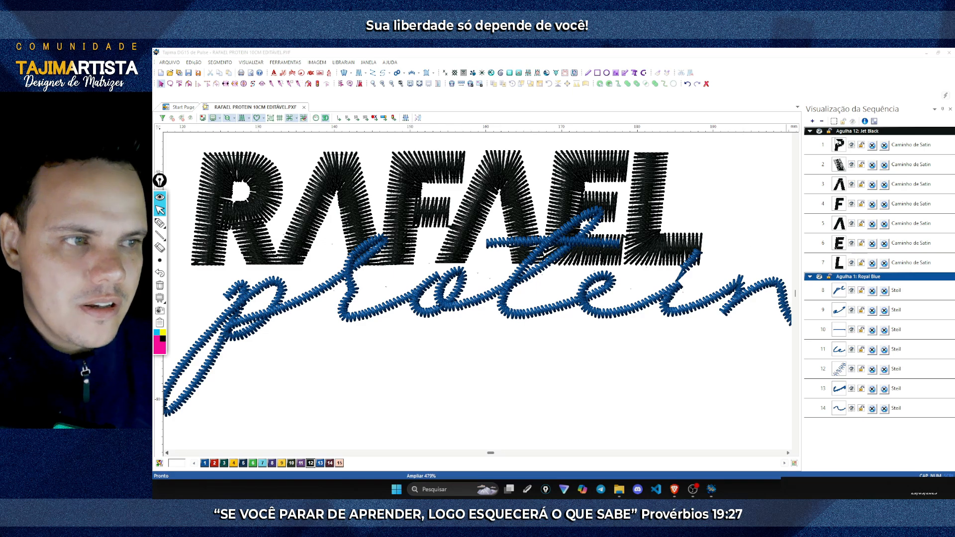
- Enable Paralelo under Amarração for all the Jet Black lettering and set its density to 35.0 pt
{"action": "left_click", "coordinate": [847, 132]}
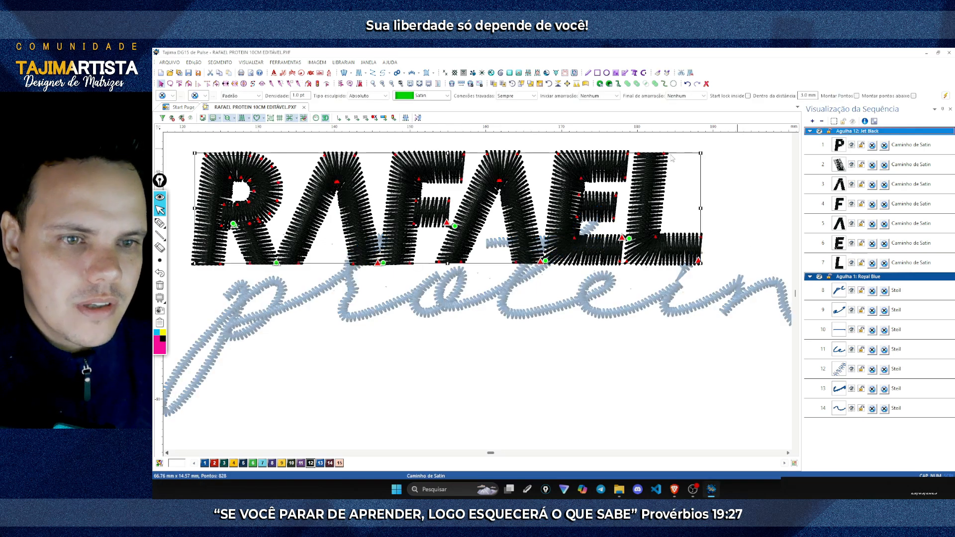
{"action": "double_click", "coordinate": [540, 166]}
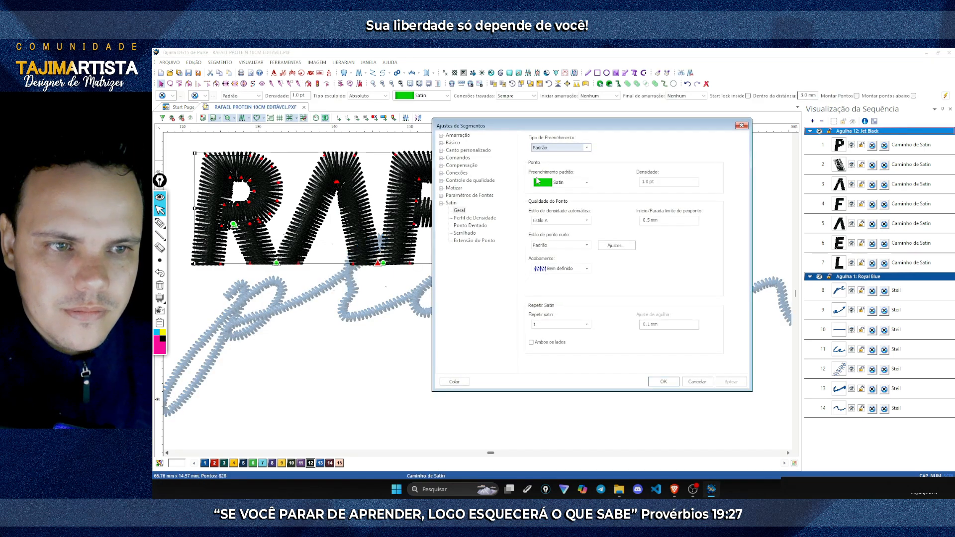
{"action": "double_click", "coordinate": [458, 136]}
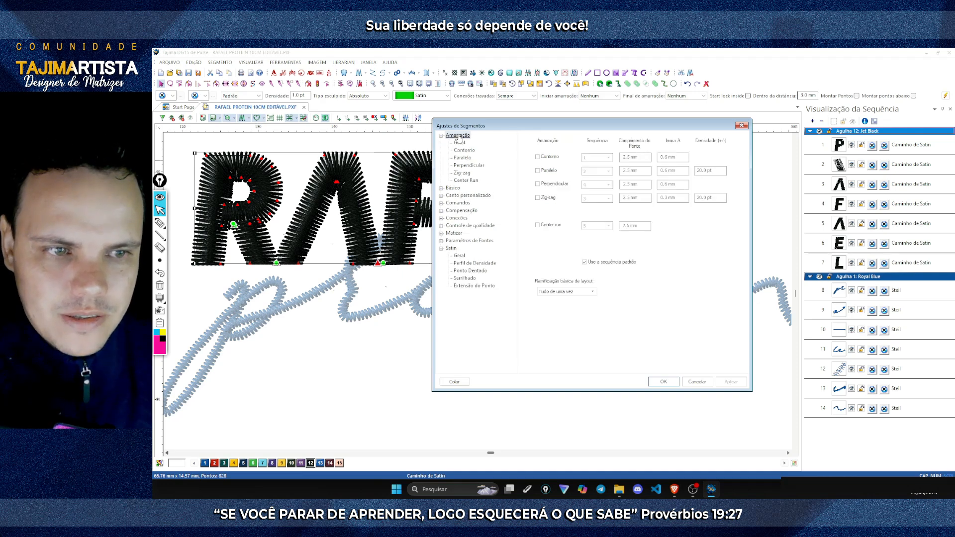
{"action": "left_click", "coordinate": [537, 171]}
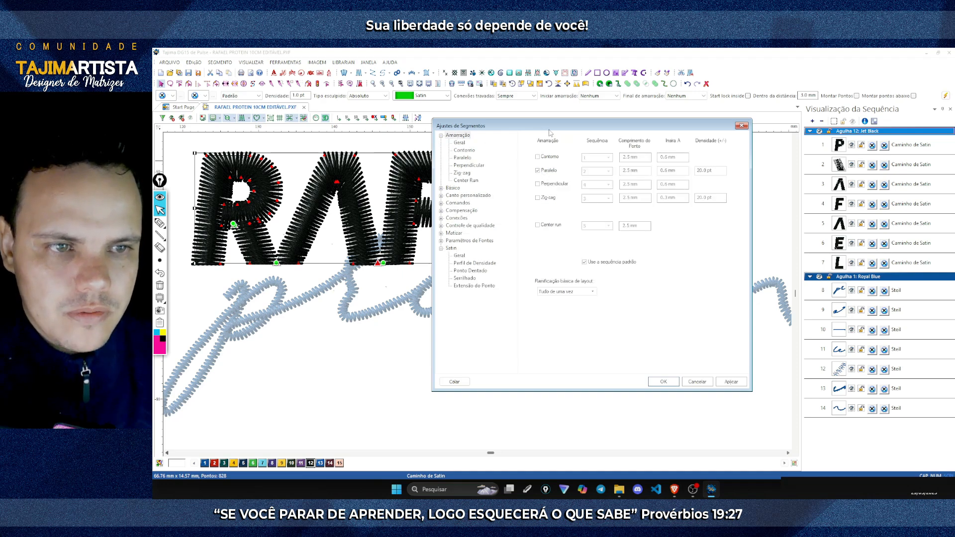
{"action": "left_click_drag", "start_coordinate": [553, 128], "coordinate": [666, 128]}
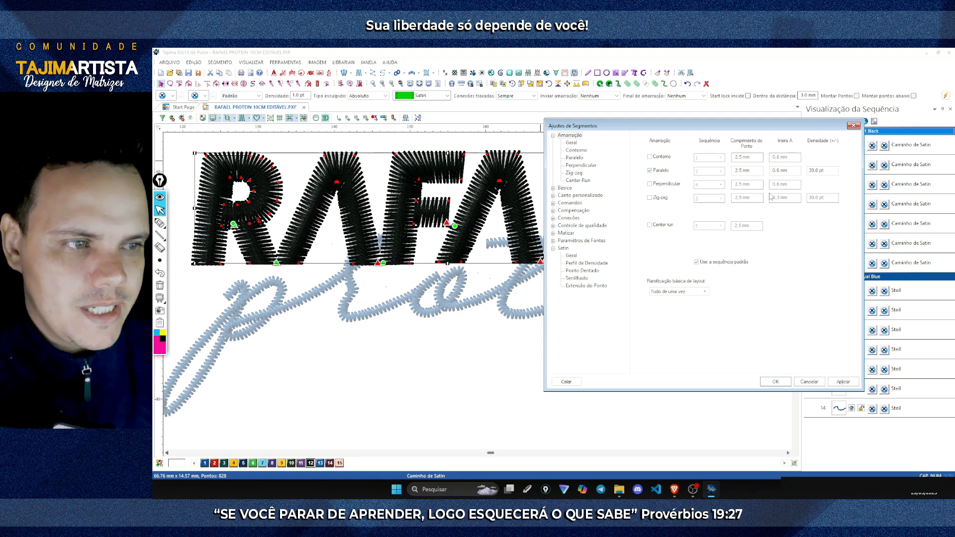
{"action": "double_click", "coordinate": [826, 171]}
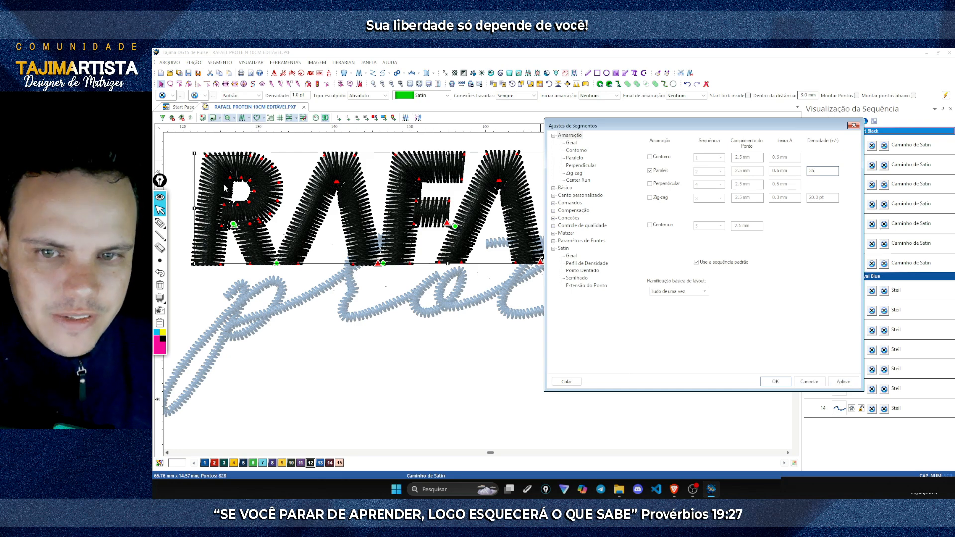
{"action": "left_click", "coordinate": [843, 381]}
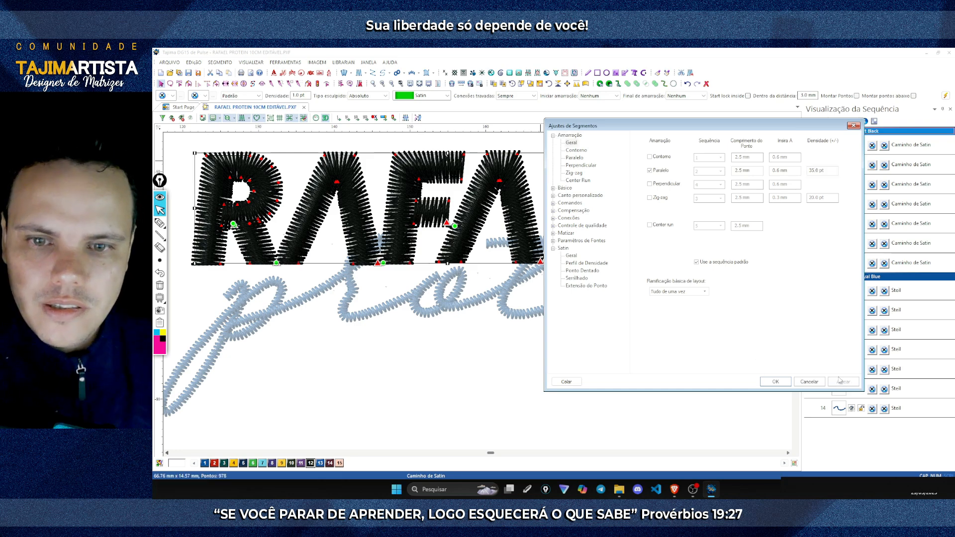
{"action": "left_click", "coordinate": [784, 385]}
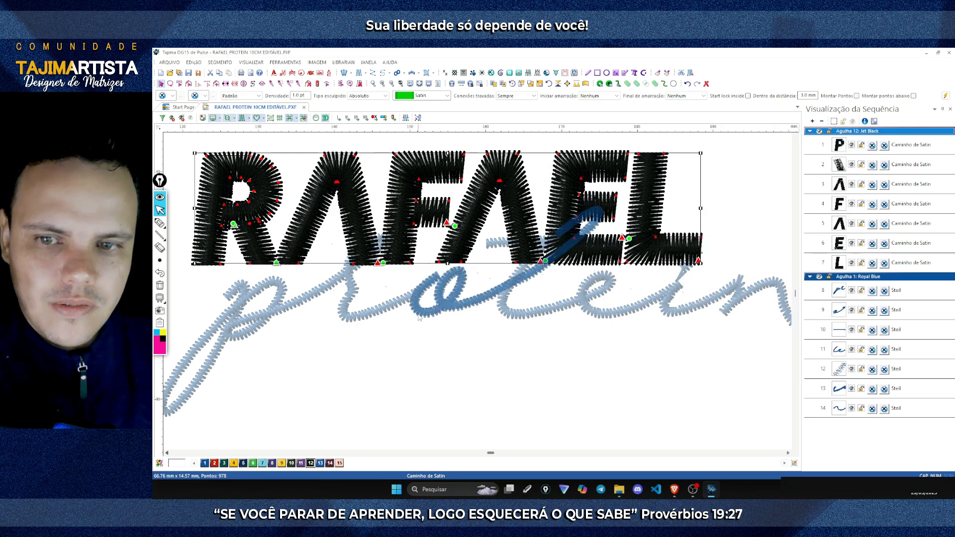
- Examine the black lettering's stitches in the flat stitch view at full-logo scale, and restore the 3D view
{"action": "left_click", "coordinate": [325, 118]}
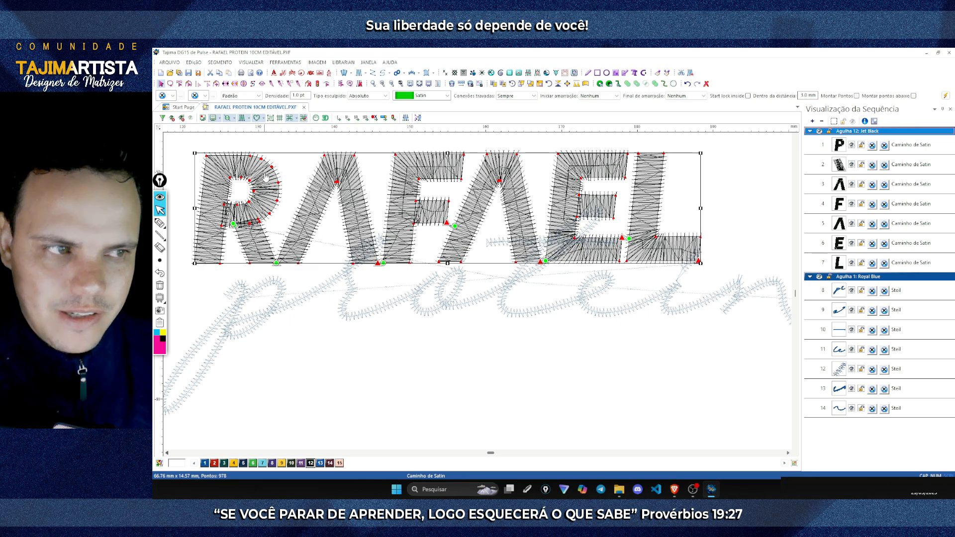
{"action": "left_click", "coordinate": [383, 350]}
{"action": "left_click", "coordinate": [392, 84]}
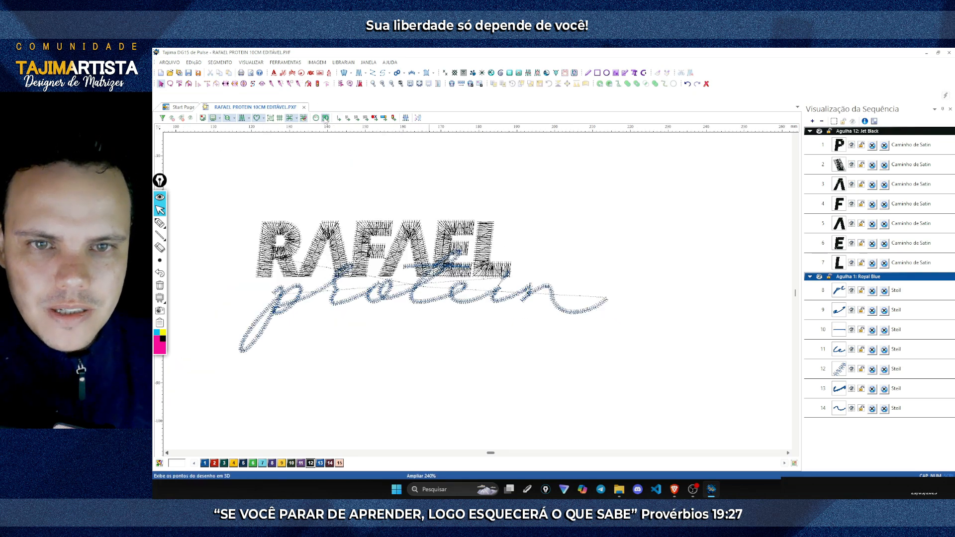
{"action": "left_click", "coordinate": [325, 118]}
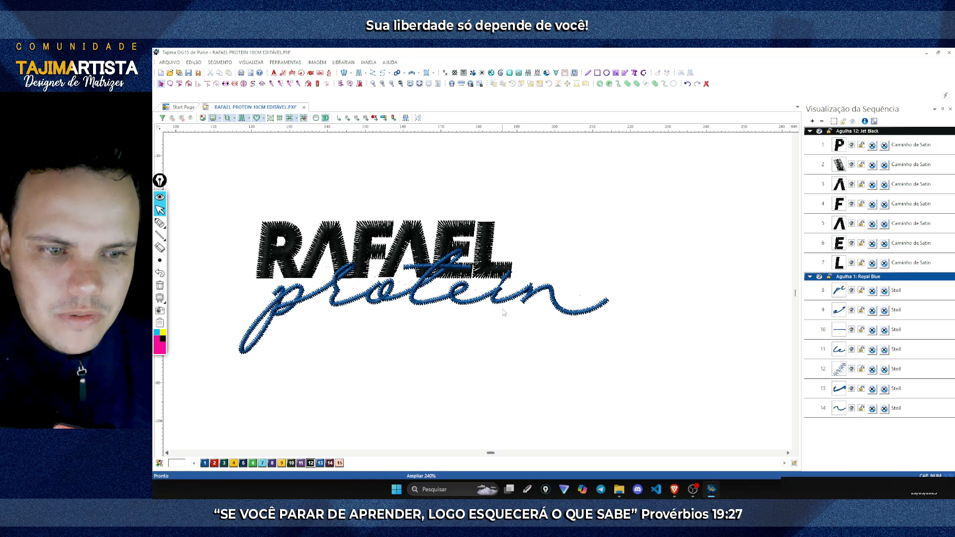
- Select all the Royal Blue steil objects that form the script lettering
{"action": "left_click", "coordinate": [853, 278]}
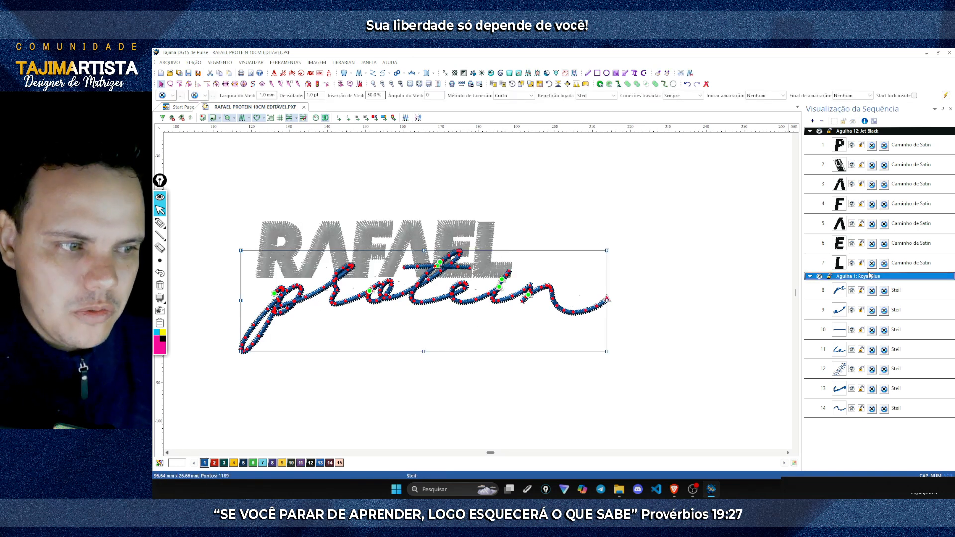
{"action": "left_click", "coordinate": [719, 324]}
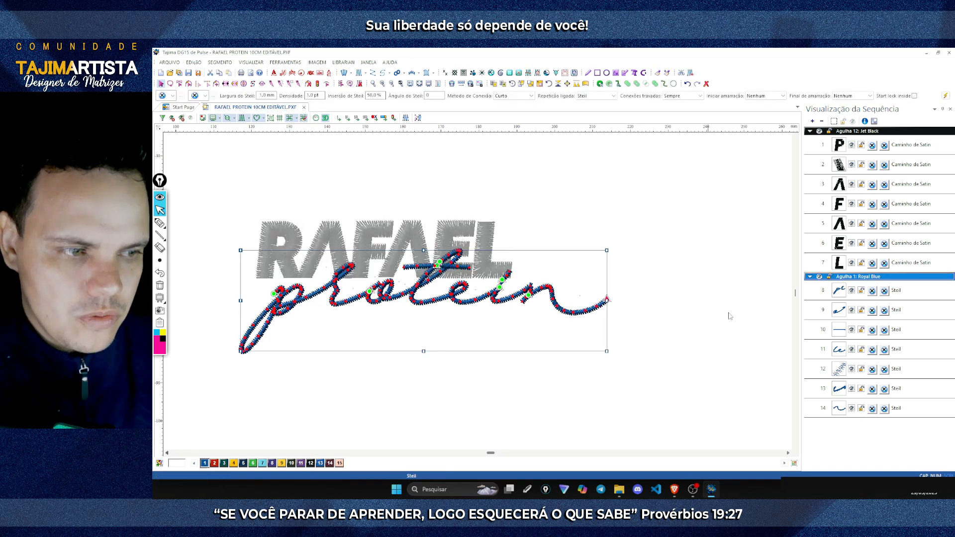
{"action": "left_click", "coordinate": [859, 277]}
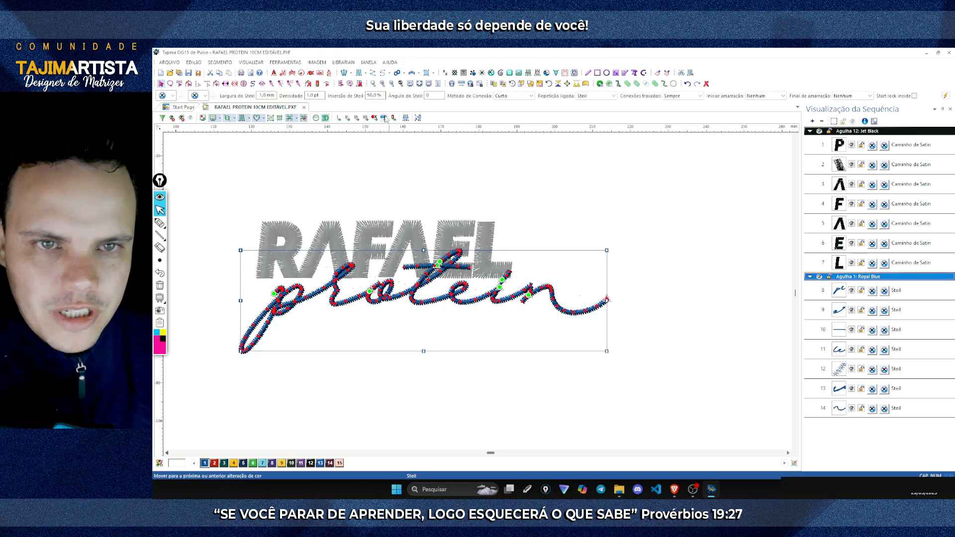
{"action": "left_click", "coordinate": [381, 84]}
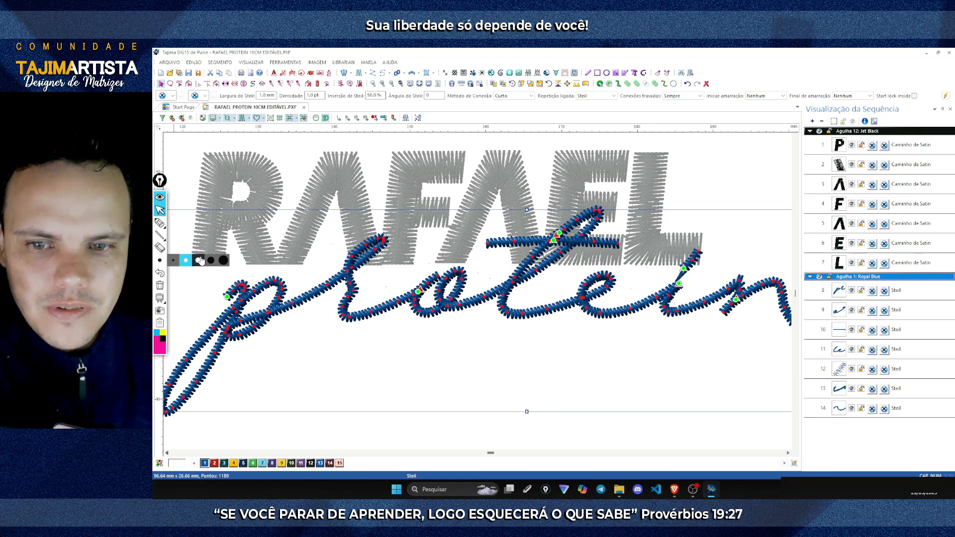
- Trace a short pink annotation along the blue stroke joining the p and the r, and clear it
{"action": "left_click", "coordinate": [159, 223]}
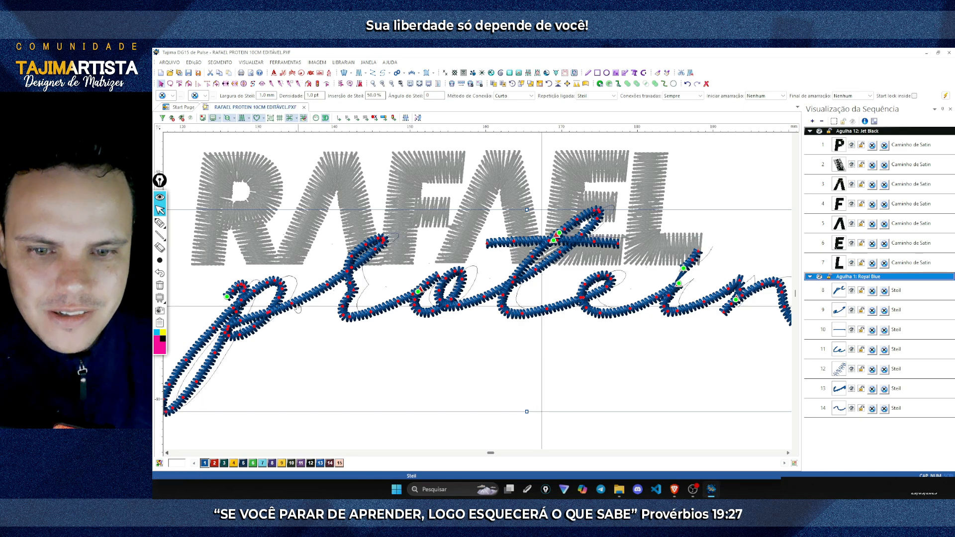
{"action": "mouse_move", "coordinate": [290, 301]}
{"action": "left_mouse_down"}
{"action": "mouse_move", "coordinate": [322, 299]}
{"action": "mouse_move", "coordinate": [345, 278]}
{"action": "left_mouse_up"}
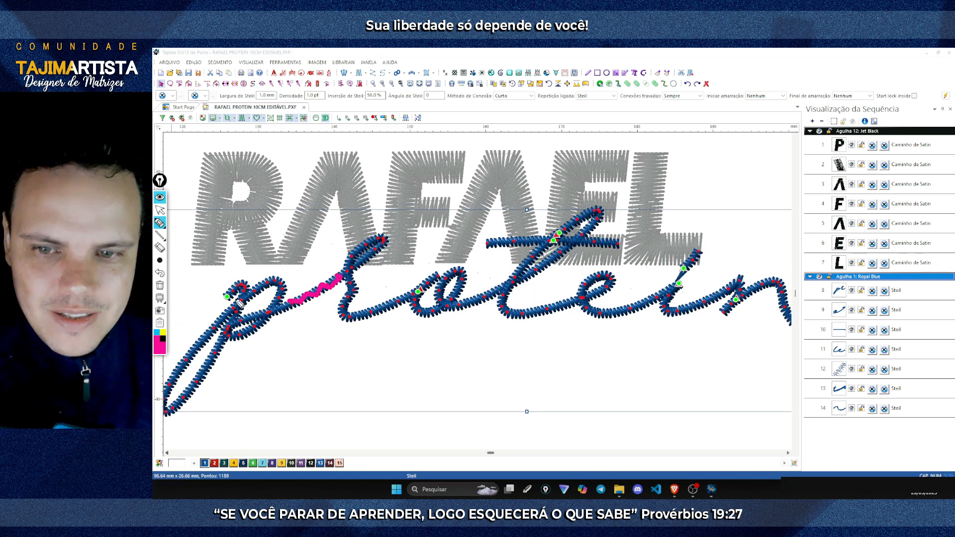
{"action": "left_click", "coordinate": [160, 286]}
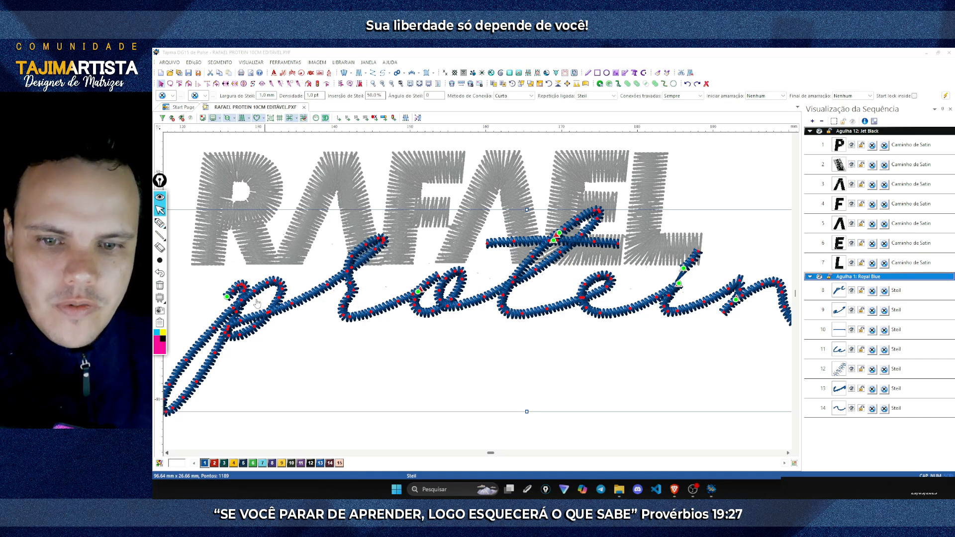
- Widen the Royal Blue script's steil stitch, trying 1.2 mm and 1.4 mm before setting the width to 1.5 mm
{"action": "left_click", "coordinate": [392, 85]}
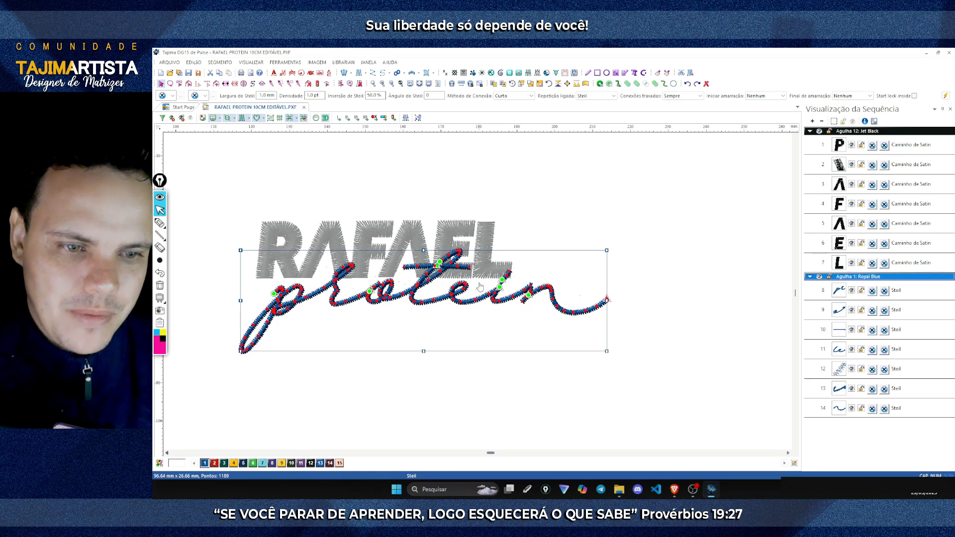
{"action": "left_click", "coordinate": [383, 84]}
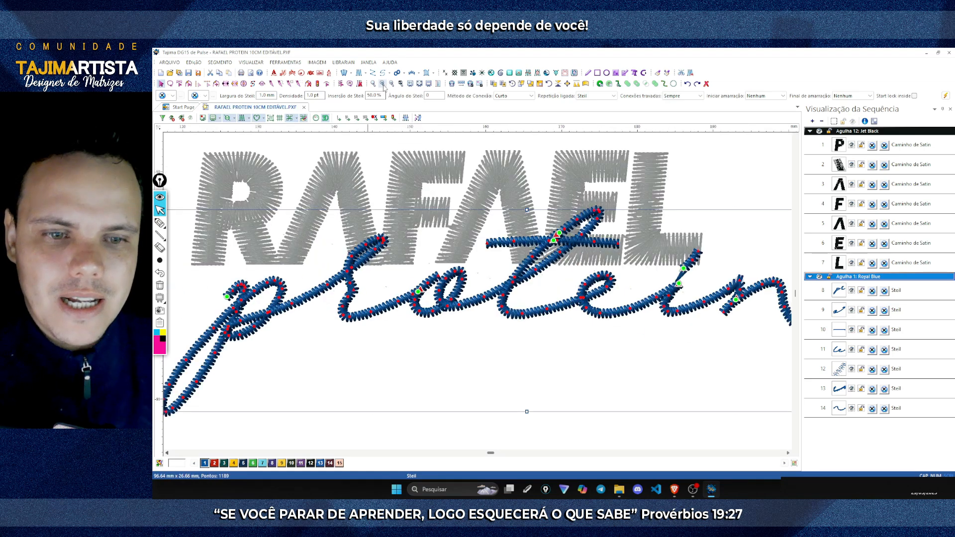
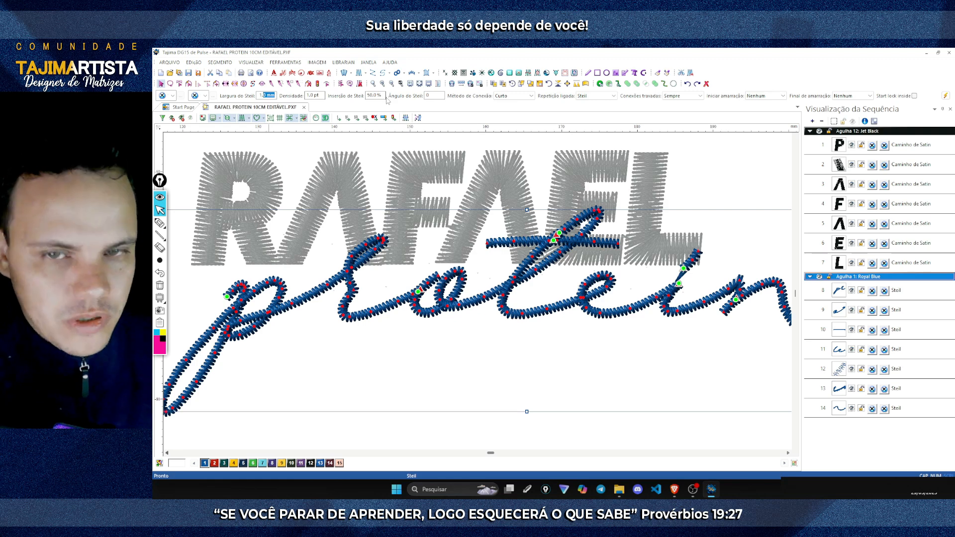
{"action": "type", "text": "1.2"}
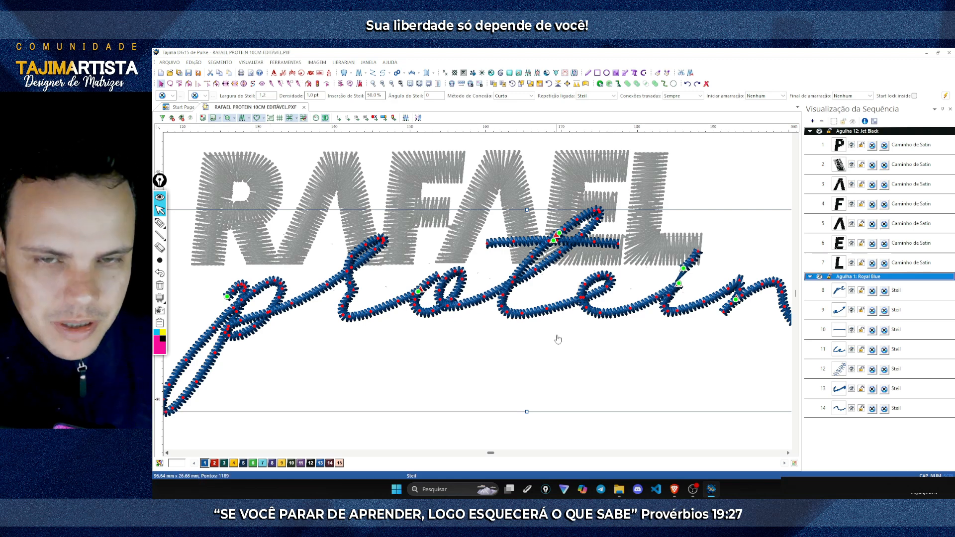
{"action": "key", "text": "Return"}
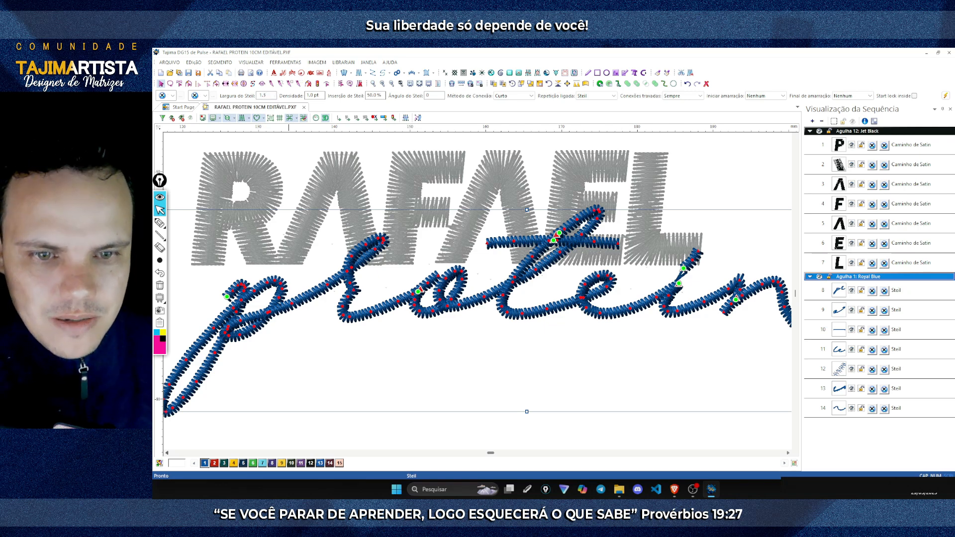
{"action": "key", "text": "Return"}
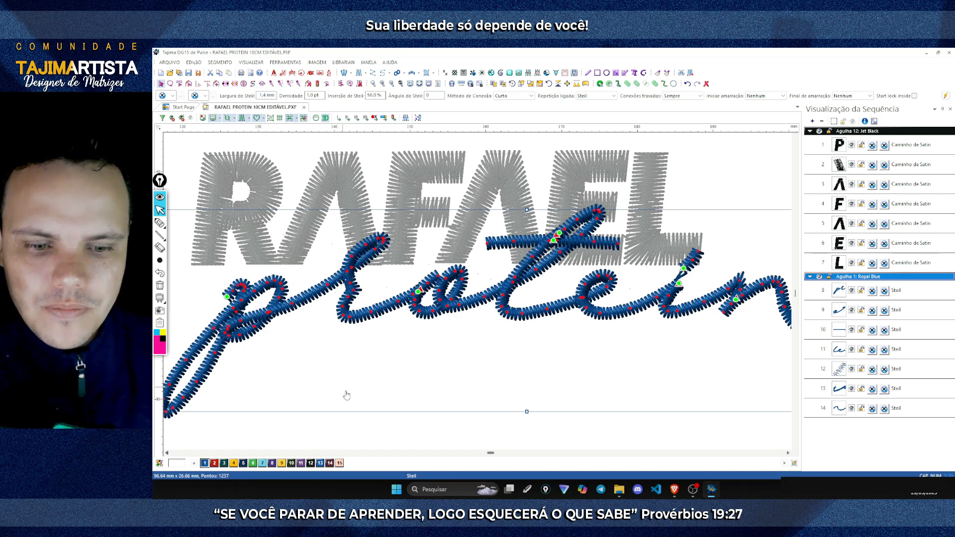
{"action": "left_click", "coordinate": [363, 419]}
- Examine the widened blue script across the full logo and check its steil settings
{"action": "key", "text": "Right"}
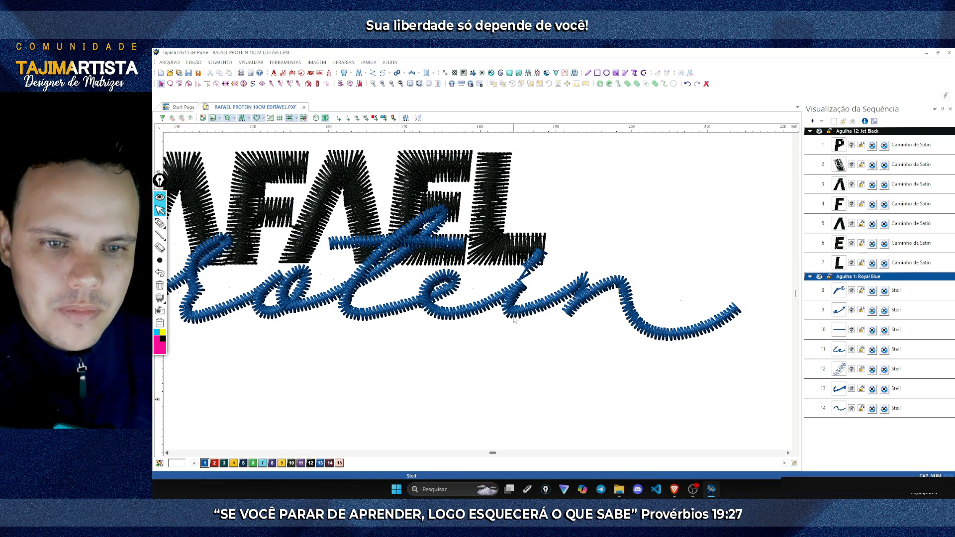
{"action": "key", "text": "Left"}
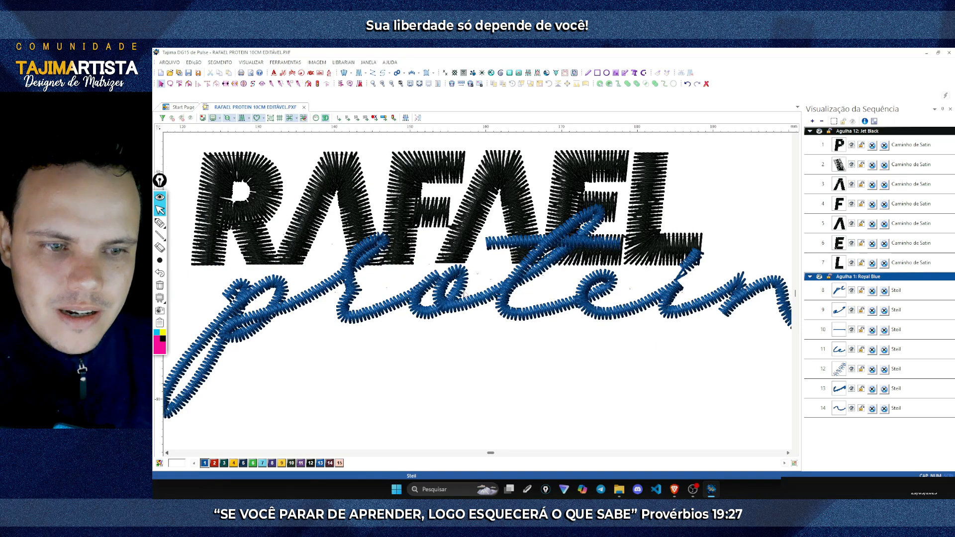
{"action": "left_click", "coordinate": [391, 84]}
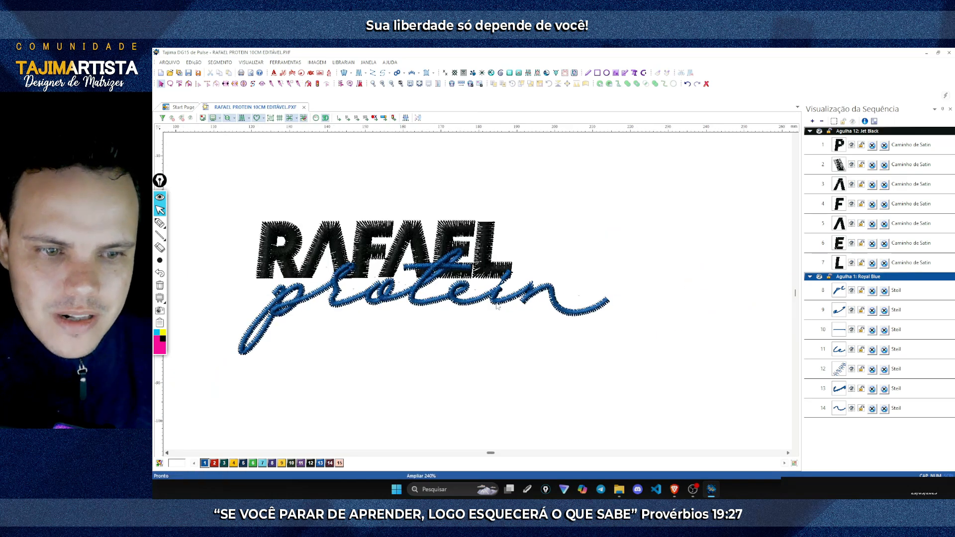
{"action": "left_click", "coordinate": [852, 278]}
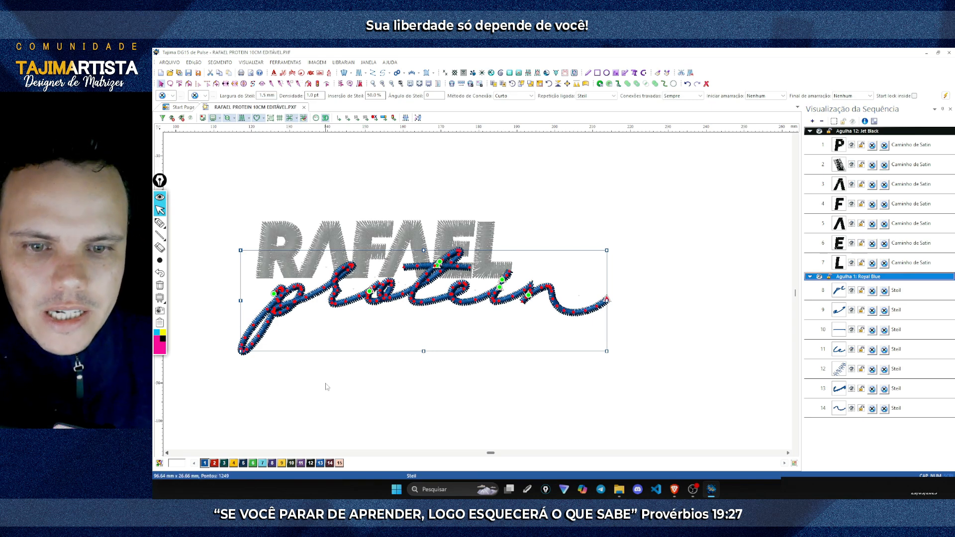
{"action": "left_click", "coordinate": [336, 204]}
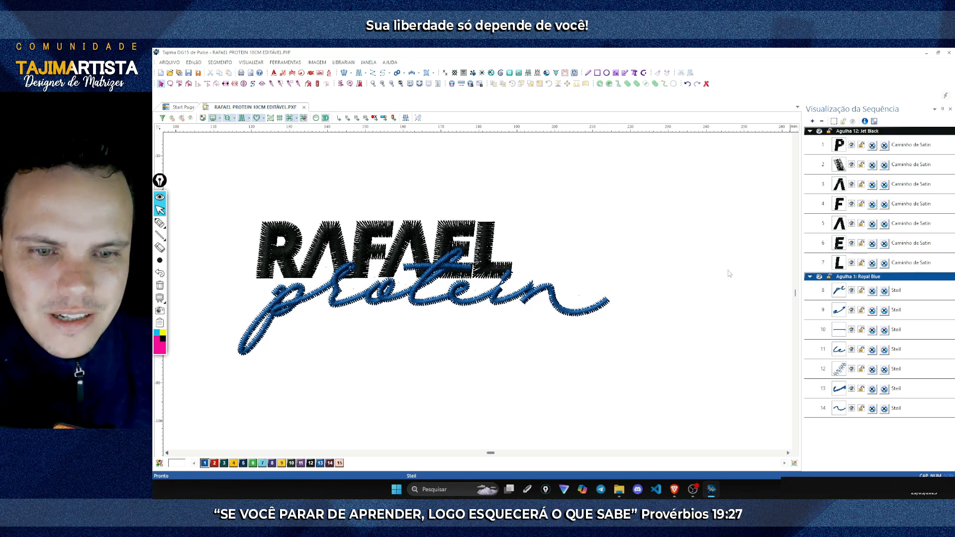
{"action": "left_click", "coordinate": [853, 277]}
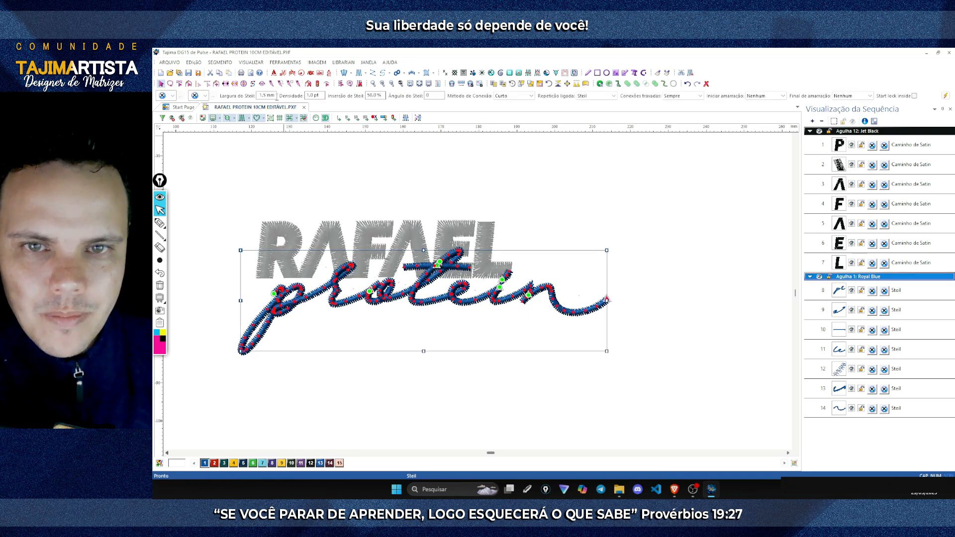
{"action": "key", "text": "Escape"}
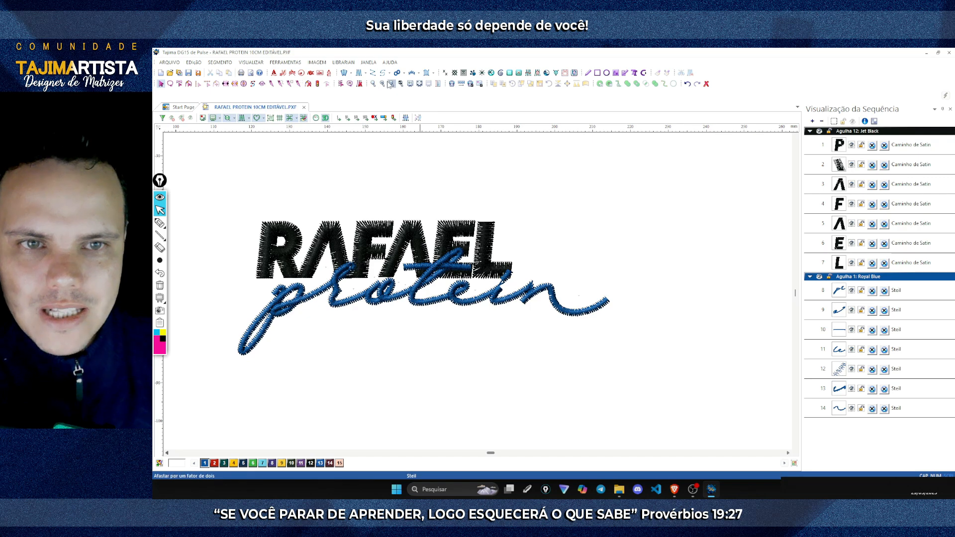
- Inspect the blue script's stitches up close around the r, o and t, and compare them with the whole logo
{"action": "left_click", "coordinate": [389, 84]}
{"action": "scroll", "coordinate": [328, 217], "scroll_direction": "up", "scroll_amount": 6}
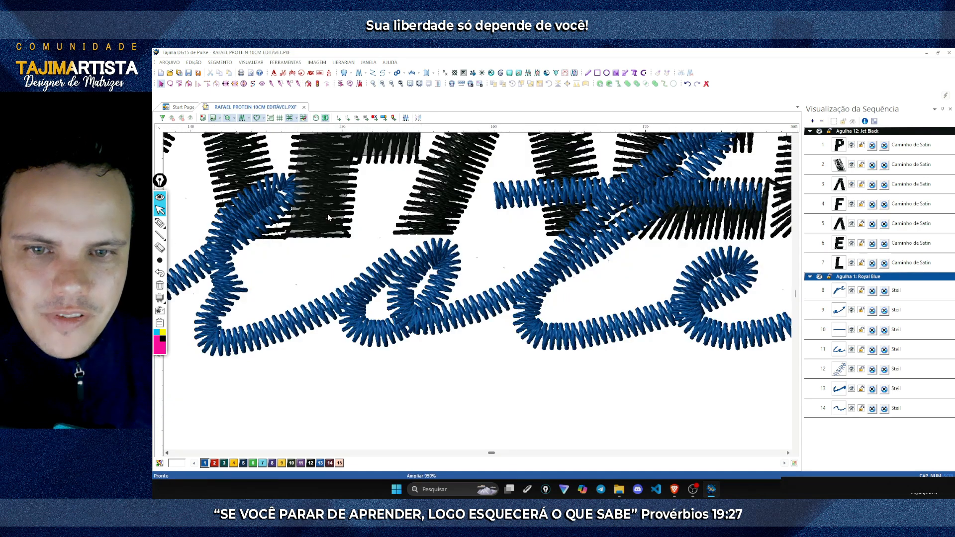
{"action": "scroll", "coordinate": [328, 217], "scroll_direction": "left", "scroll_amount": 1}
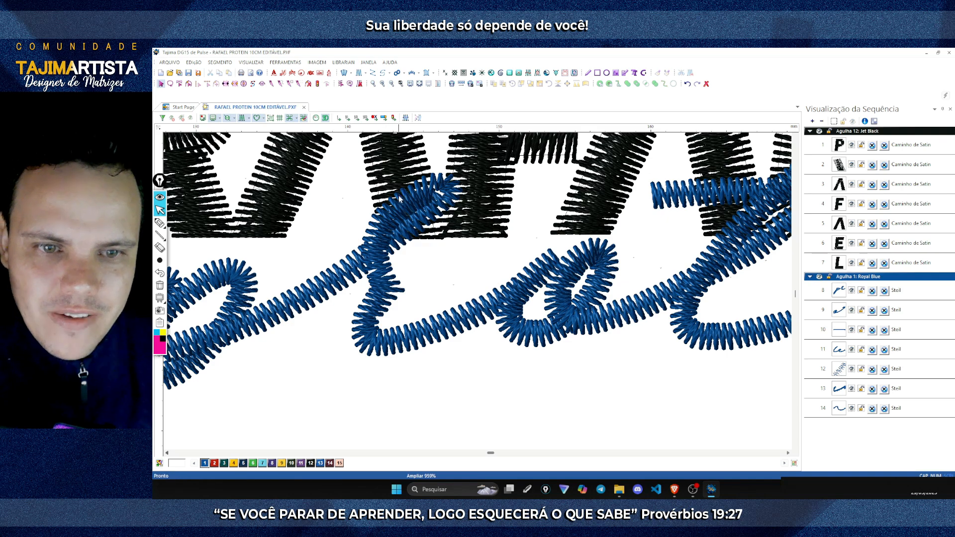
{"action": "left_click", "coordinate": [391, 84]}
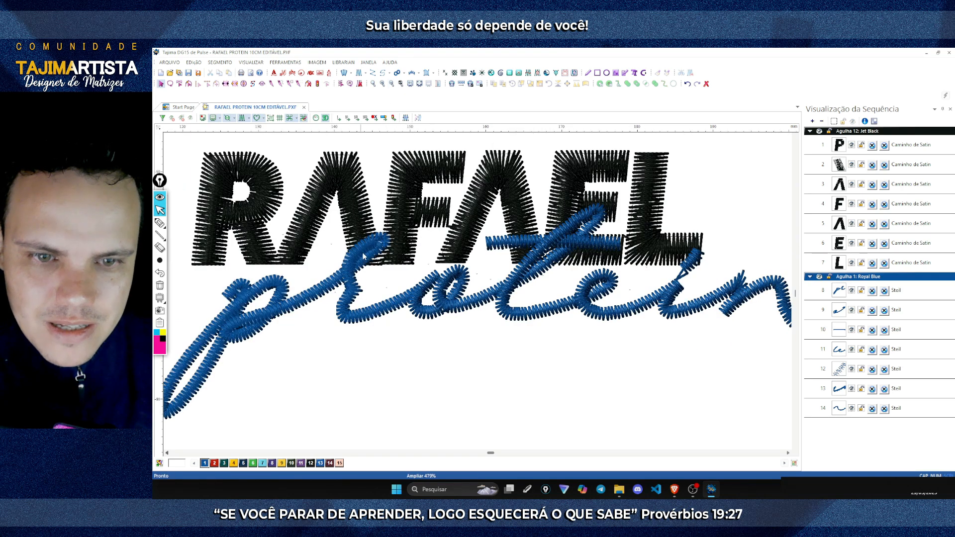
{"action": "scroll", "coordinate": [328, 343], "scroll_direction": "down", "scroll_amount": 1}
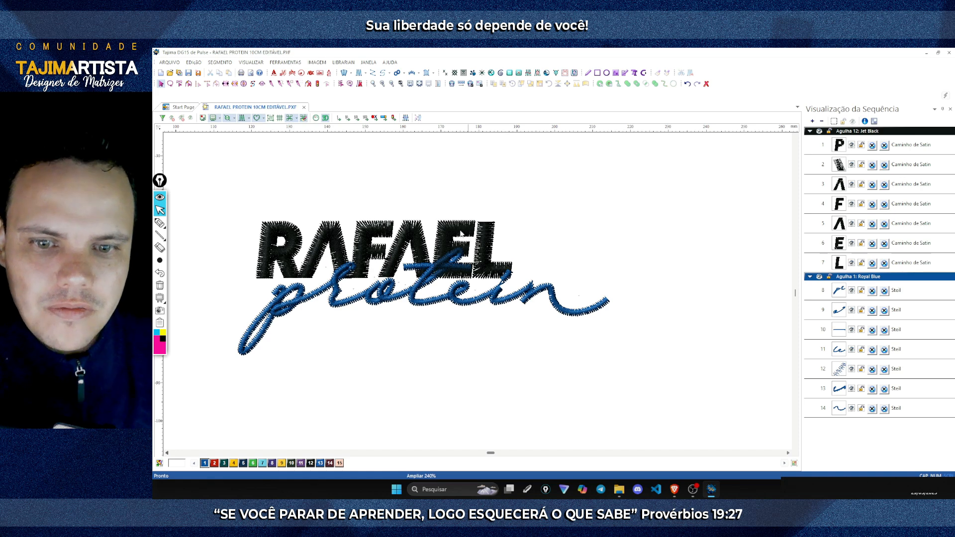
- Save the design, and tick off "Configurar os pontos (densidade, compensação, amarração,)" in the Google Docs checklist
{"action": "left_click", "coordinate": [169, 62]}
{"action": "left_click", "coordinate": [187, 108]}
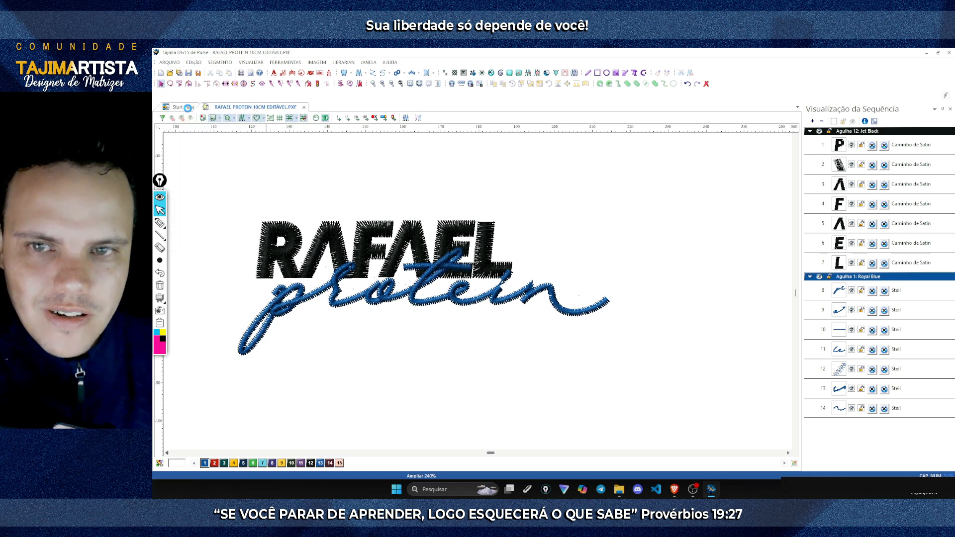
{"action": "left_click", "coordinate": [691, 488]}
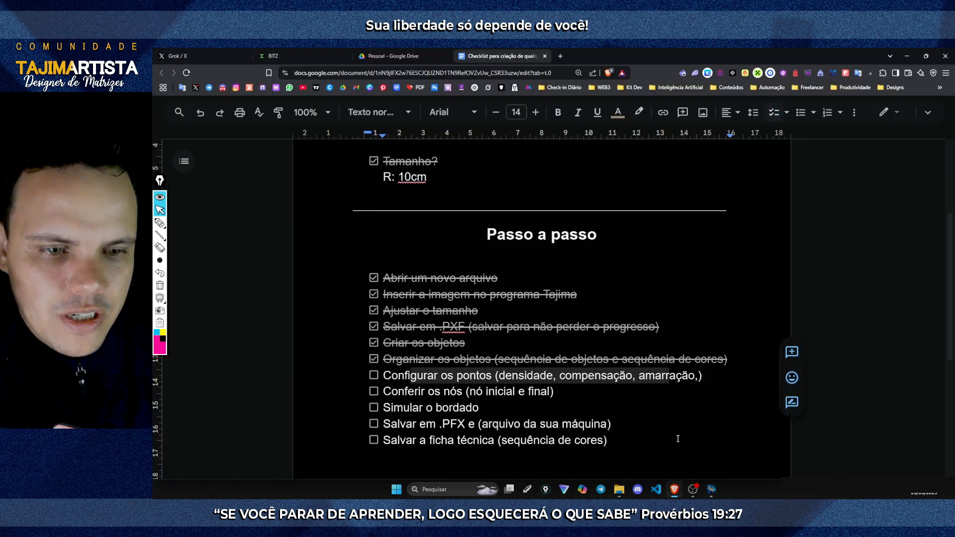
{"action": "left_click", "coordinate": [625, 377]}
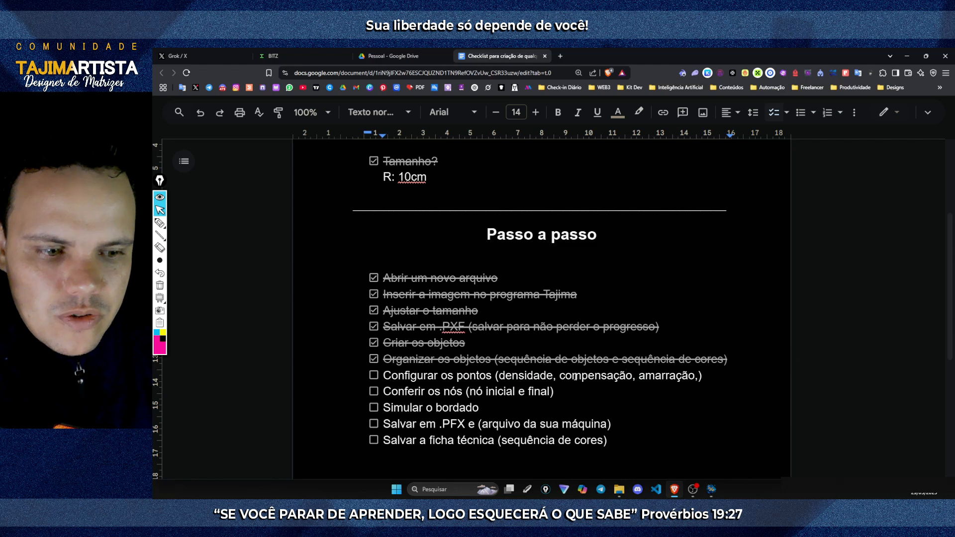
{"action": "left_click", "coordinate": [373, 375]}
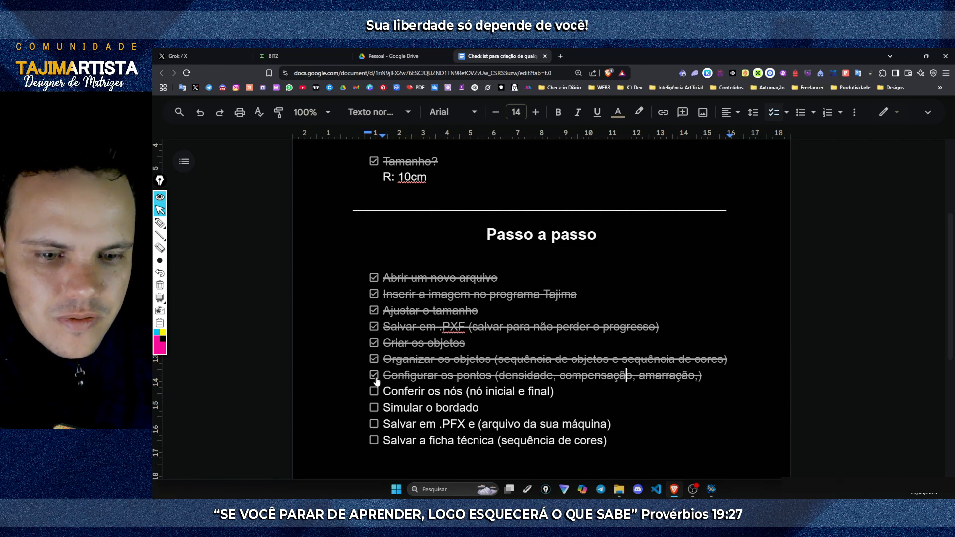
{"action": "left_click_drag", "start_coordinate": [383, 392], "coordinate": [475, 393]}
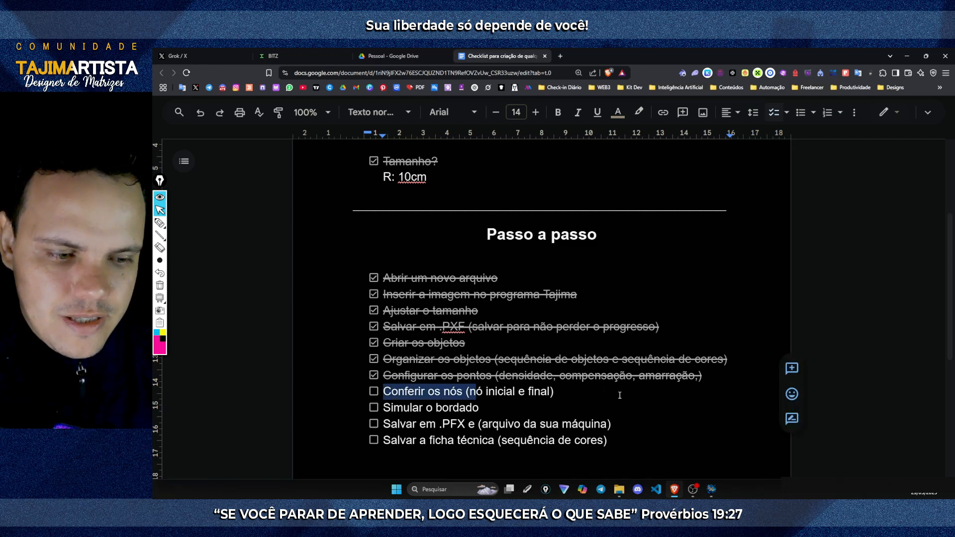
- Switch to the RAFAEL PROTEIN design in Tajima and mark the stitch start at the foot of the R with the screen pen, clearing the marks
{"action": "left_click", "coordinate": [710, 492]}
{"action": "left_click", "coordinate": [401, 84]}
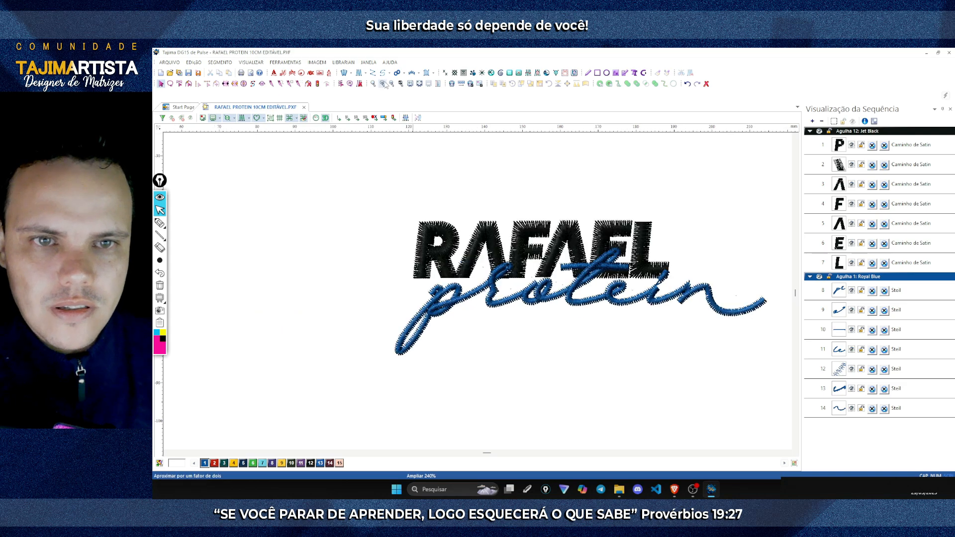
{"action": "left_click", "coordinate": [400, 84]}
{"action": "key", "text": "Left"}
{"action": "left_click", "coordinate": [160, 223]}
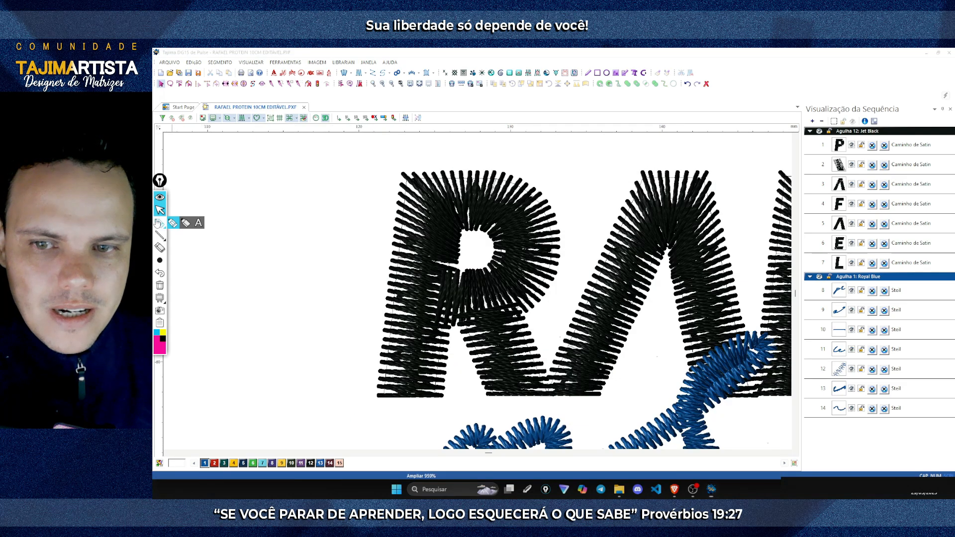
{"action": "left_click_drag", "start_coordinate": [382, 394], "coordinate": [383, 393]}
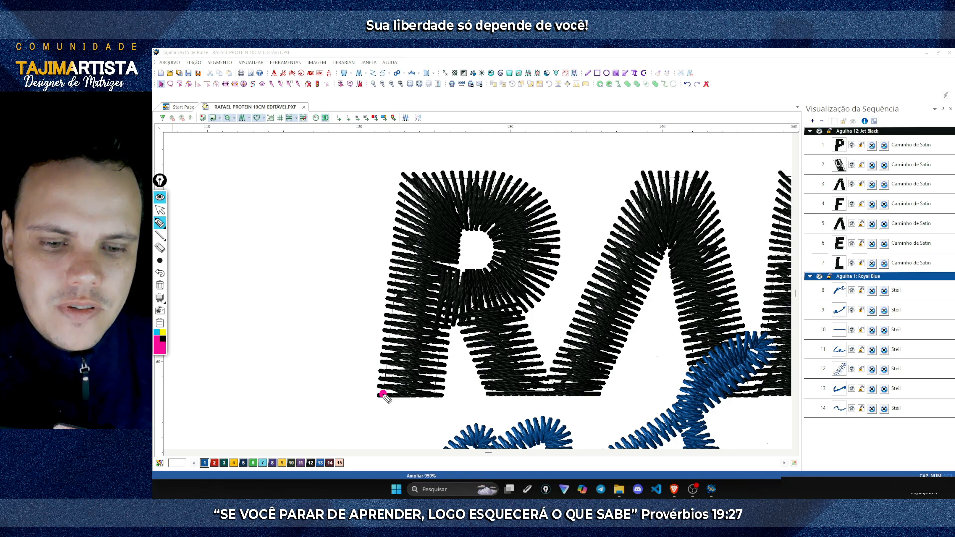
{"action": "mouse_move", "coordinate": [383, 395]}
{"action": "left_mouse_down"}
{"action": "mouse_move", "coordinate": [432, 353]}
{"action": "mouse_move", "coordinate": [387, 333]}
{"action": "mouse_move", "coordinate": [395, 310]}
{"action": "mouse_move", "coordinate": [446, 283]}
{"action": "left_mouse_up"}
{"action": "left_click", "coordinate": [159, 286]}
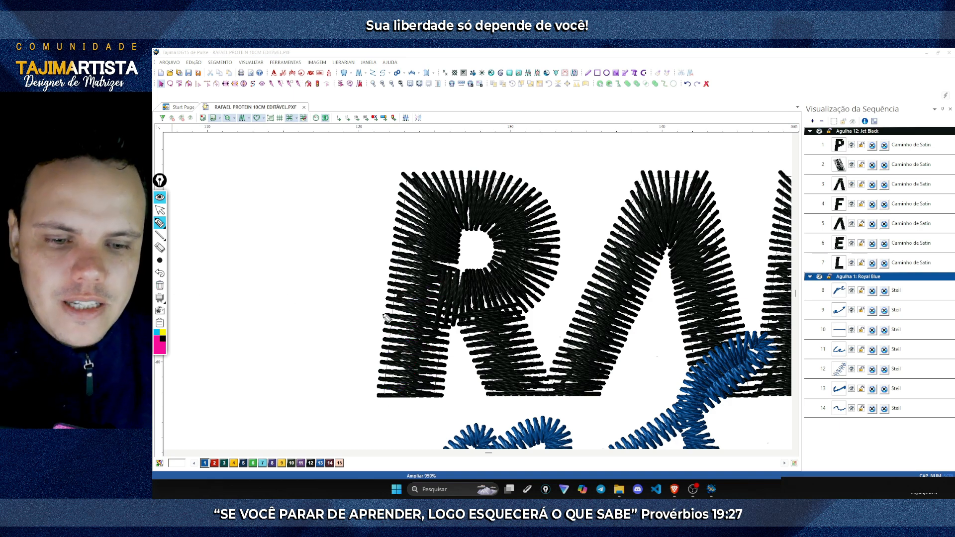
- Sketch zigzag stitches and a circle around the starting knot at the R's foot with the screen pen, and clear the annotation
{"action": "left_click", "coordinate": [384, 394]}
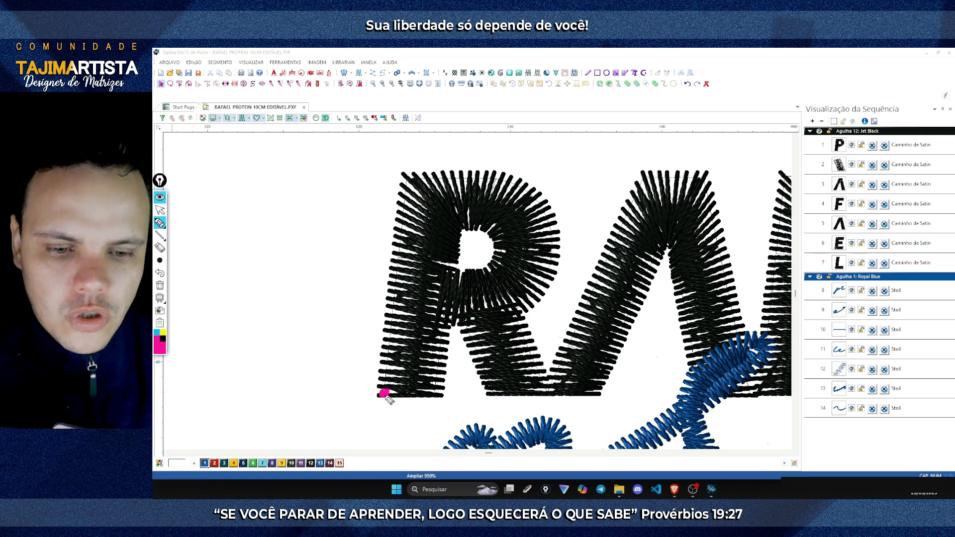
{"action": "mouse_move", "coordinate": [385, 395]}
{"action": "left_mouse_down"}
{"action": "mouse_move", "coordinate": [420, 394]}
{"action": "mouse_move", "coordinate": [401, 380]}
{"action": "mouse_move", "coordinate": [437, 346]}
{"action": "left_mouse_up"}
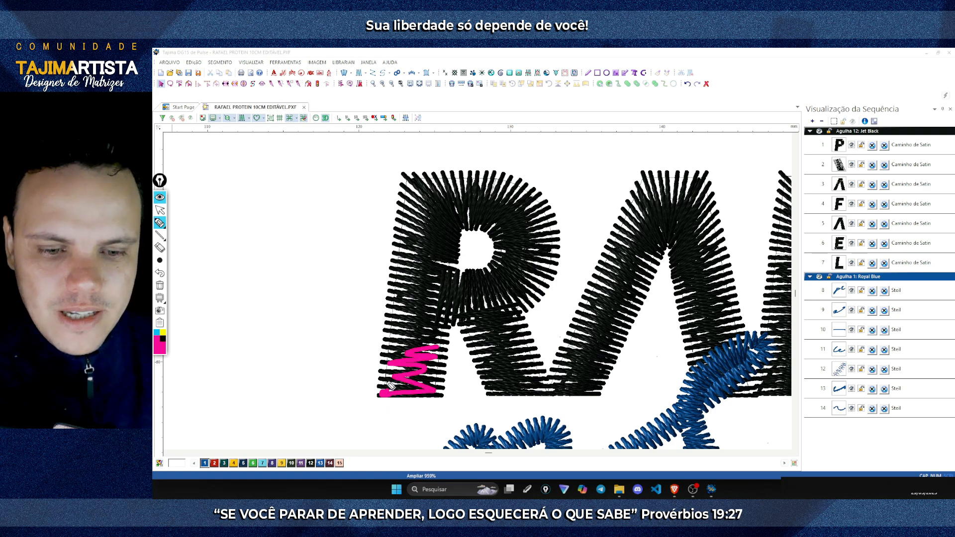
{"action": "mouse_move", "coordinate": [380, 394]}
{"action": "left_mouse_down"}
{"action": "mouse_move", "coordinate": [399, 400]}
{"action": "mouse_move", "coordinate": [383, 392]}
{"action": "left_mouse_up"}
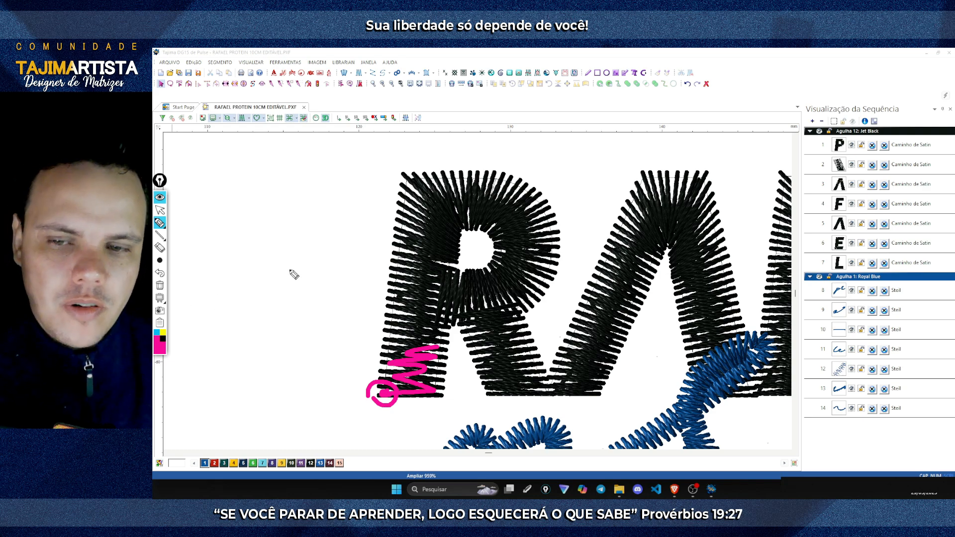
{"action": "left_click", "coordinate": [160, 211]}
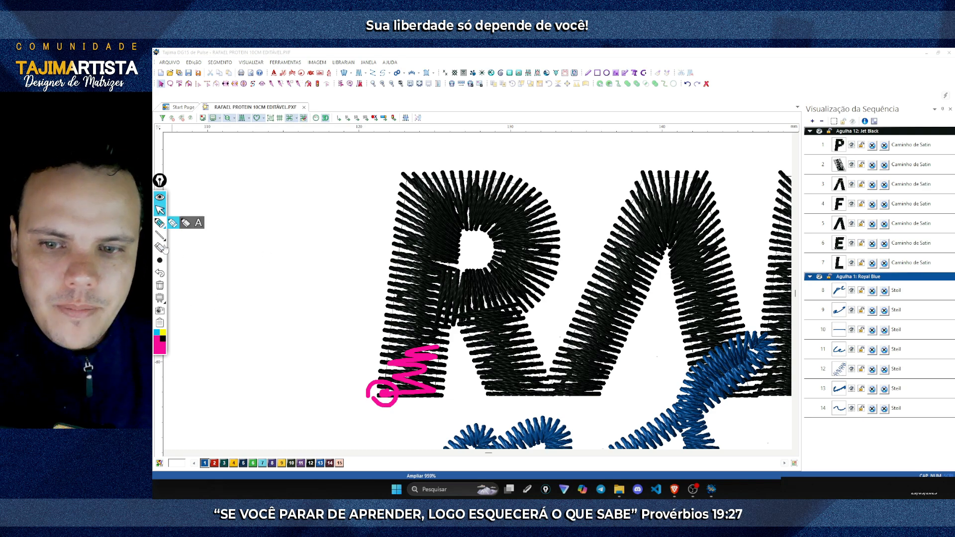
{"action": "left_click", "coordinate": [159, 285]}
{"action": "left_click", "coordinate": [392, 84]}
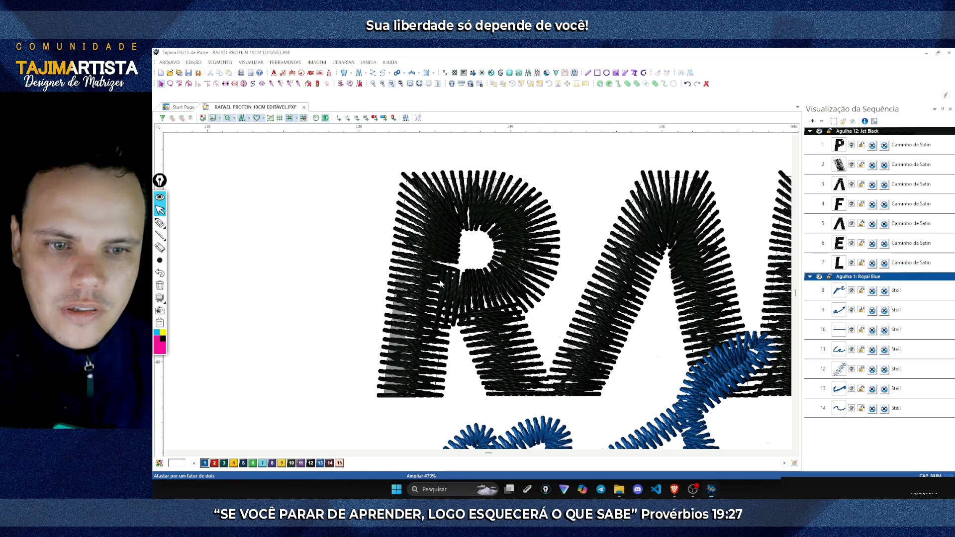
- Inspect the first and last Jet Black segments, temporarily marking the stitch end at the foot of the L with the screen pen
{"action": "left_click", "coordinate": [841, 151]}
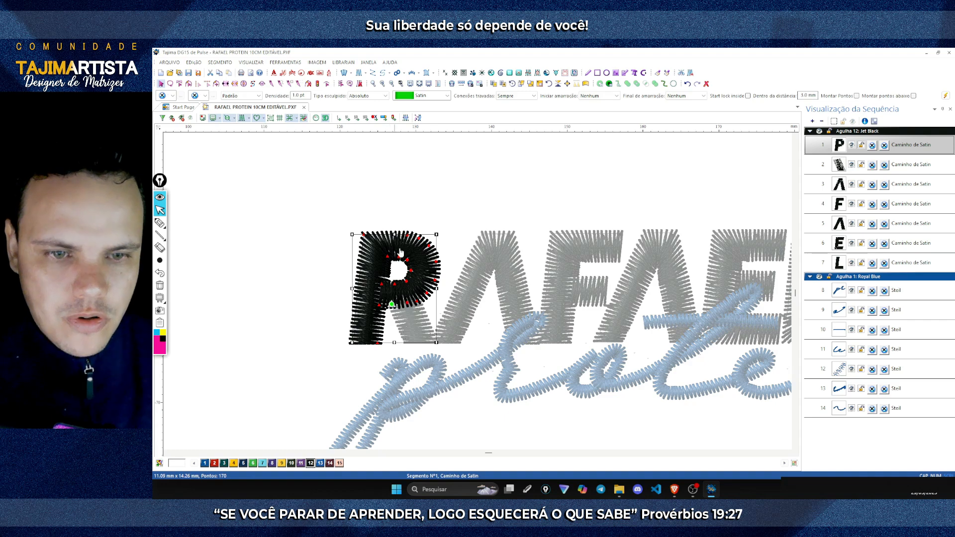
{"action": "left_click", "coordinate": [418, 204]}
{"action": "scroll", "coordinate": [418, 205], "scroll_direction": "right", "scroll_amount": 2}
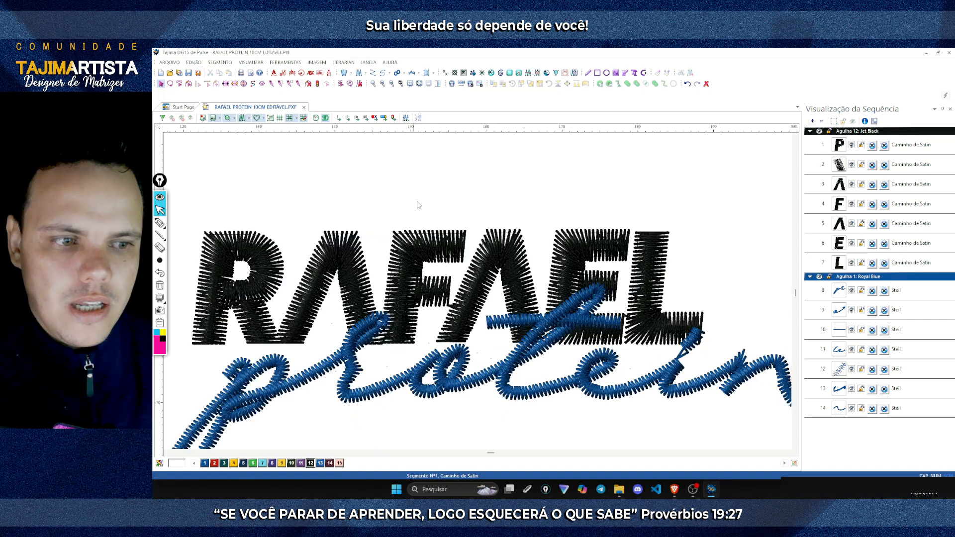
{"action": "left_click", "coordinate": [839, 262]}
{"action": "left_click", "coordinate": [726, 295]}
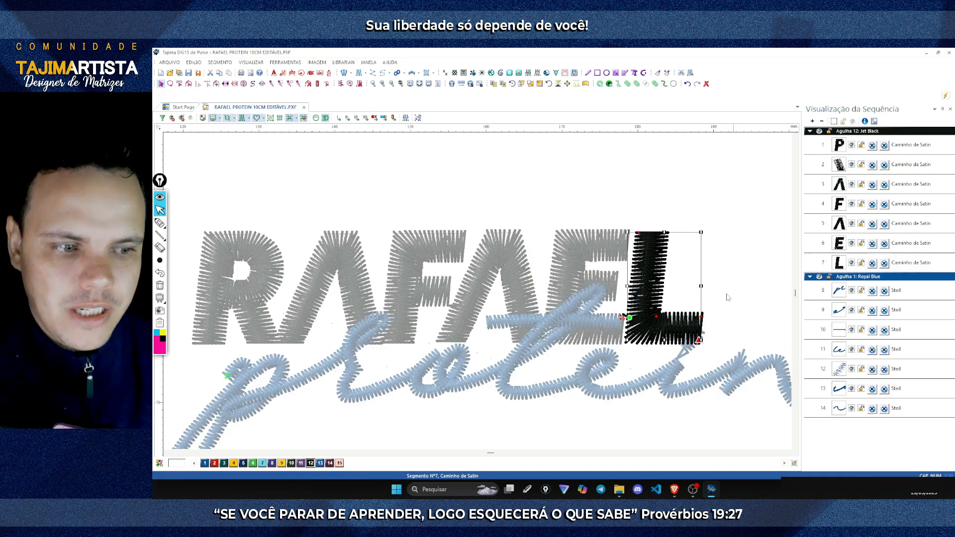
{"action": "scroll", "coordinate": [726, 296], "scroll_direction": "right", "scroll_amount": 2}
{"action": "left_click", "coordinate": [159, 223]}
{"action": "mouse_move", "coordinate": [522, 316]}
{"action": "left_mouse_down"}
{"action": "mouse_move", "coordinate": [538, 316]}
{"action": "mouse_move", "coordinate": [548, 351]}
{"action": "left_mouse_up"}
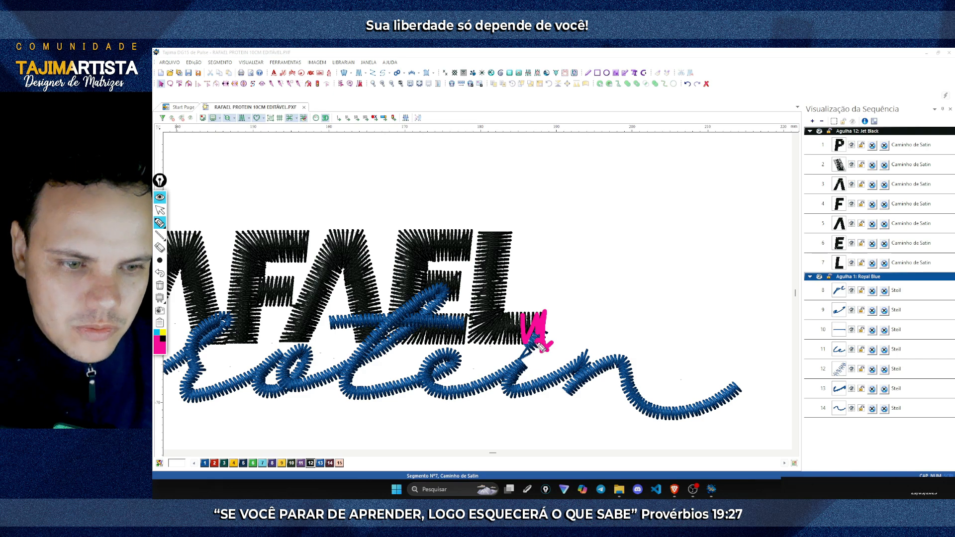
{"action": "left_click", "coordinate": [166, 287]}
{"action": "left_click", "coordinate": [160, 211]}
{"action": "left_click", "coordinate": [493, 194]}
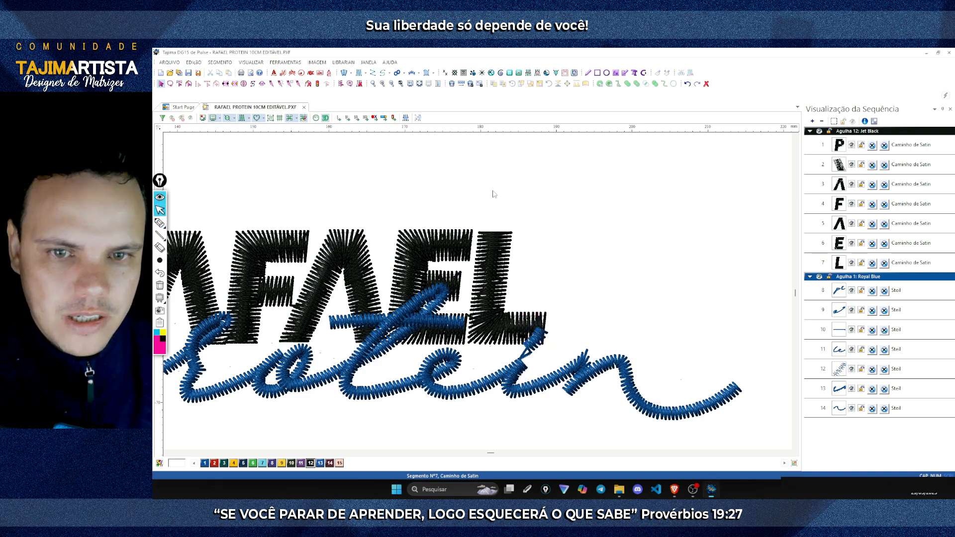
- Compare the first and last Jet Black segments, and set the first segment's starting tie-in (Iniciar amarração) to Linha
{"action": "scroll", "coordinate": [507, 208], "scroll_direction": "left", "scroll_amount": 3}
{"action": "left_click", "coordinate": [838, 145]}
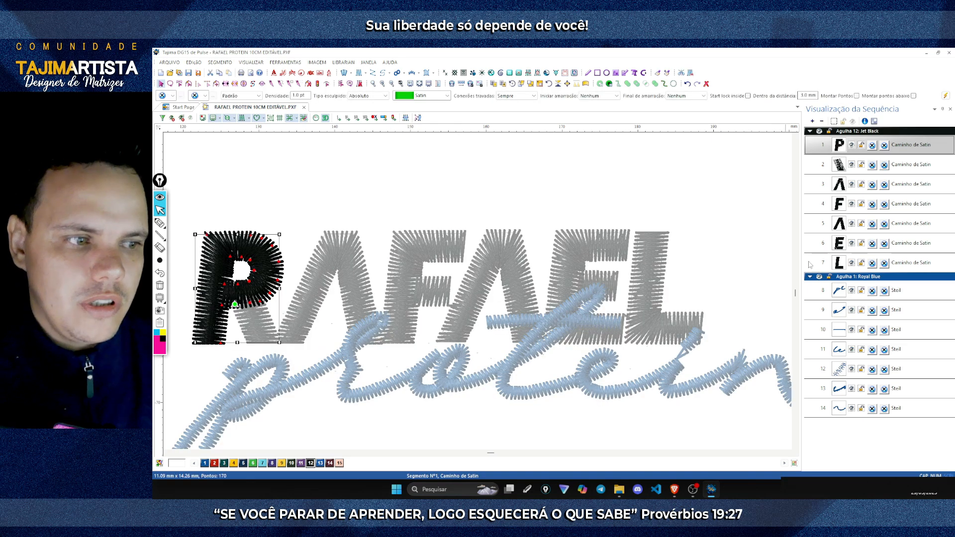
{"action": "left_click", "coordinate": [700, 341]}
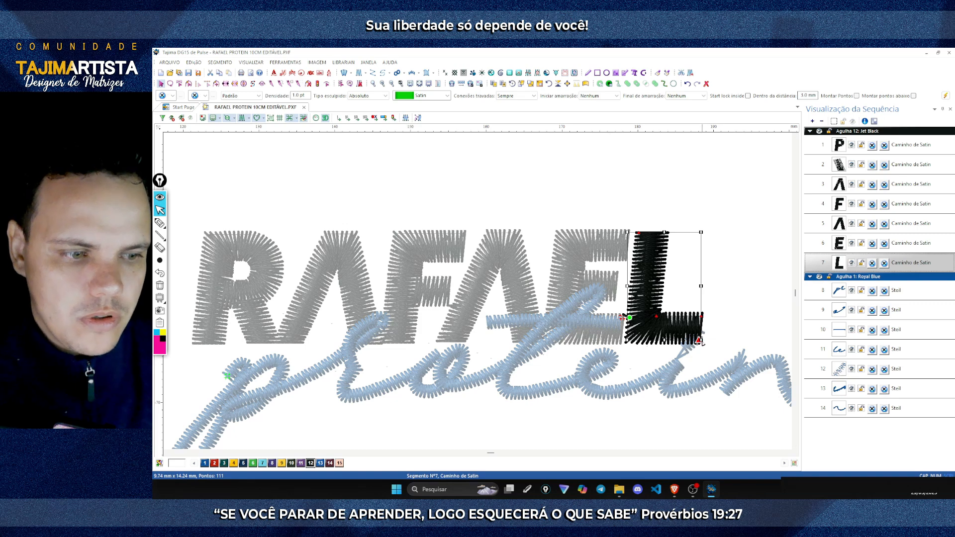
{"action": "left_click", "coordinate": [733, 337]}
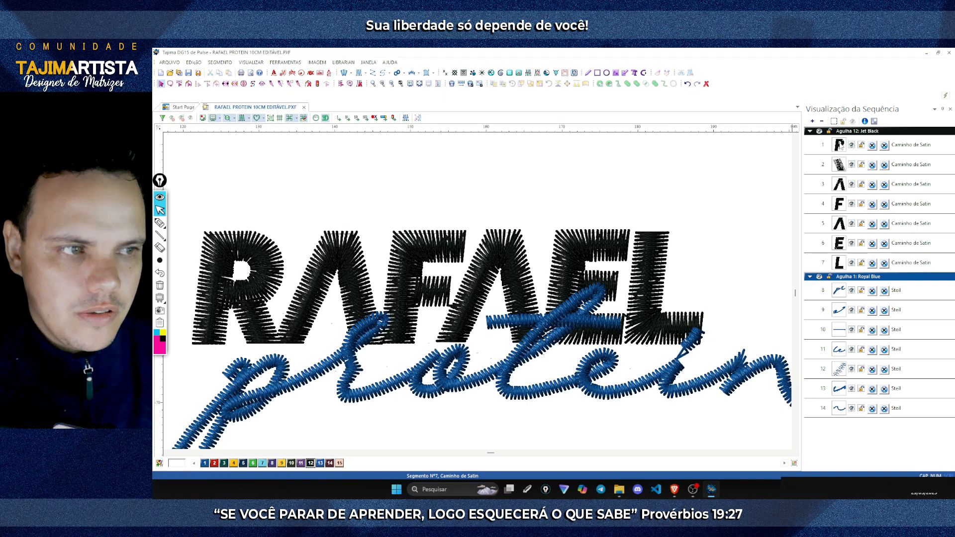
{"action": "left_click", "coordinate": [839, 145]}
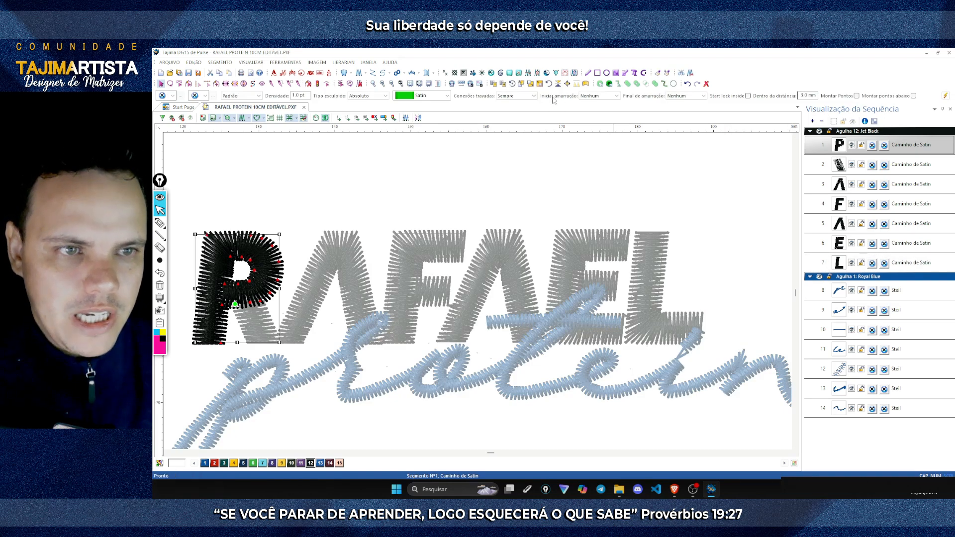
{"action": "left_click", "coordinate": [594, 96]}
{"action": "left_click", "coordinate": [588, 112]}
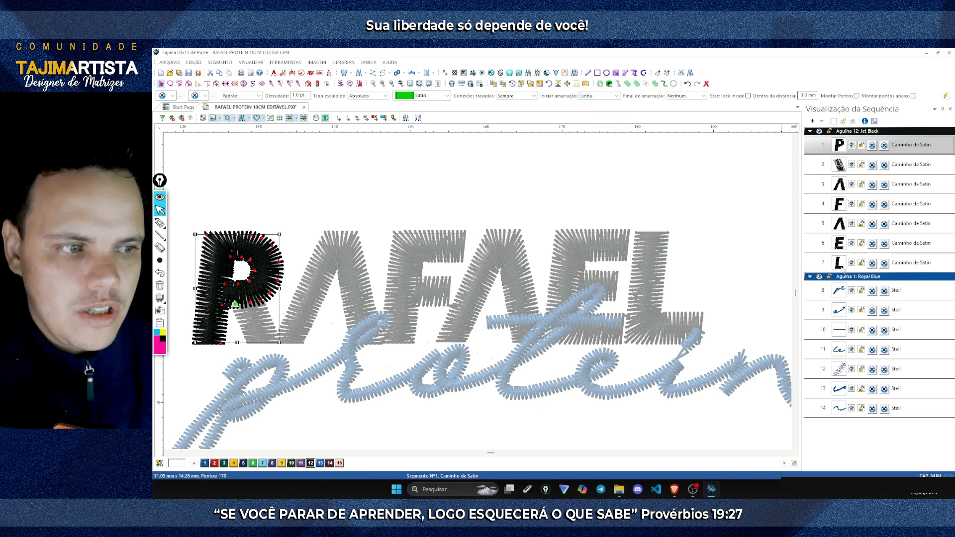
- Set the ending tie-off (Final de amarração) of the black L segment to Linha
{"action": "left_click", "coordinate": [840, 263]}
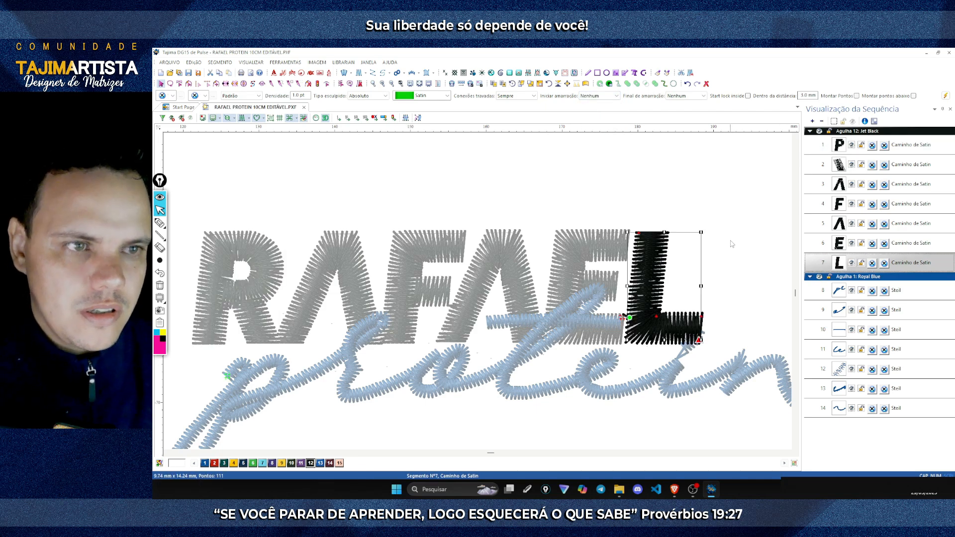
{"action": "left_click", "coordinate": [682, 96]}
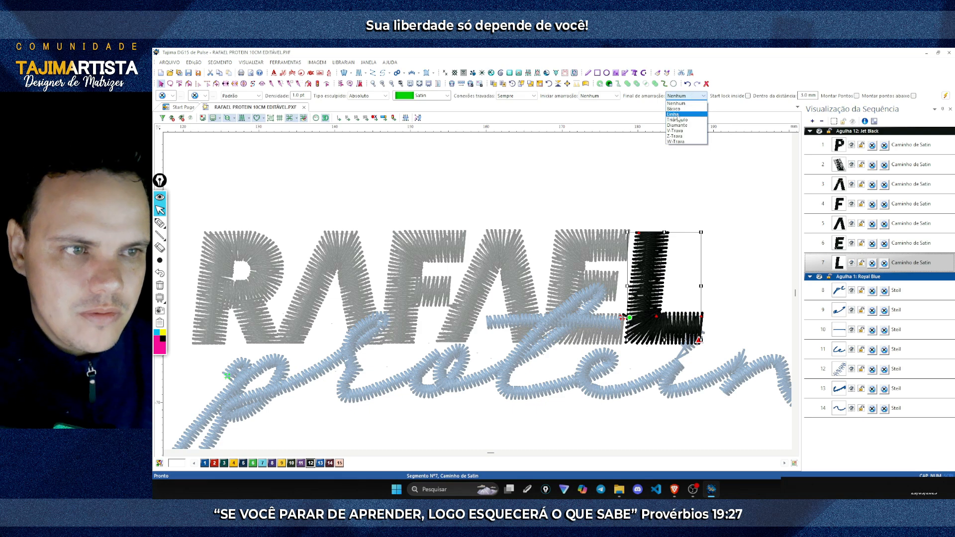
{"action": "left_click", "coordinate": [680, 117]}
{"action": "left_click", "coordinate": [750, 265]}
{"action": "key", "text": "Left"}
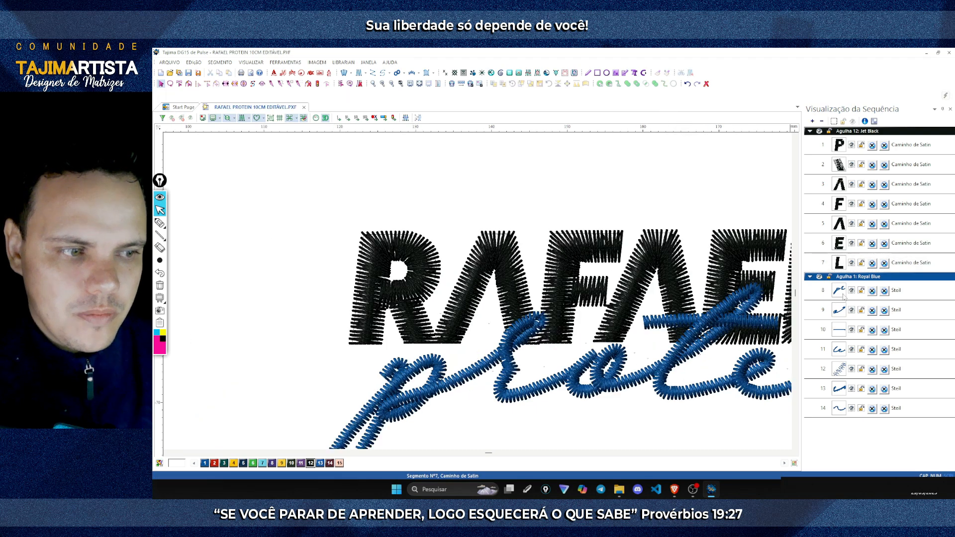
- Set the starting tie-in (Iniciar amarração) of the first Royal Blue steil segment to Linha
{"action": "left_click", "coordinate": [842, 295]}
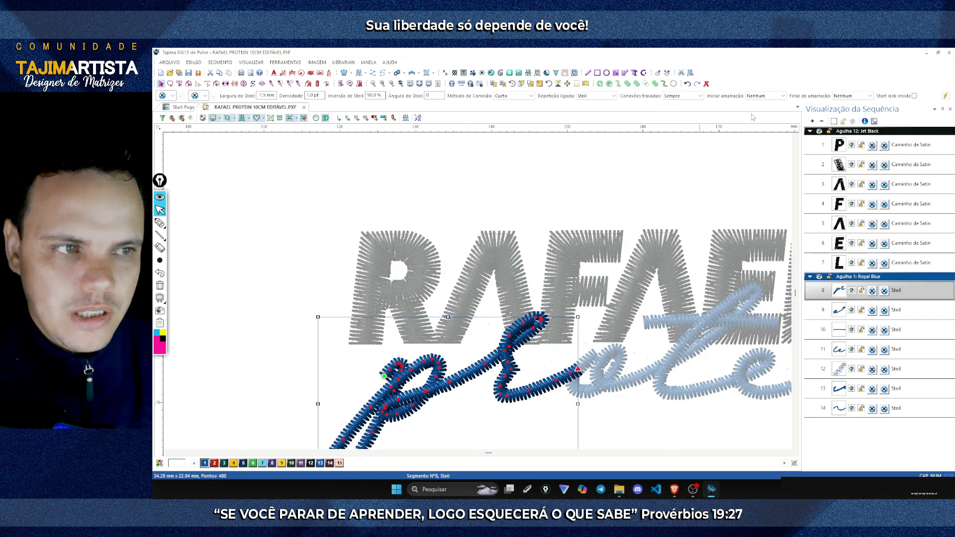
{"action": "left_click", "coordinate": [766, 95]}
{"action": "left_click", "coordinate": [759, 111]}
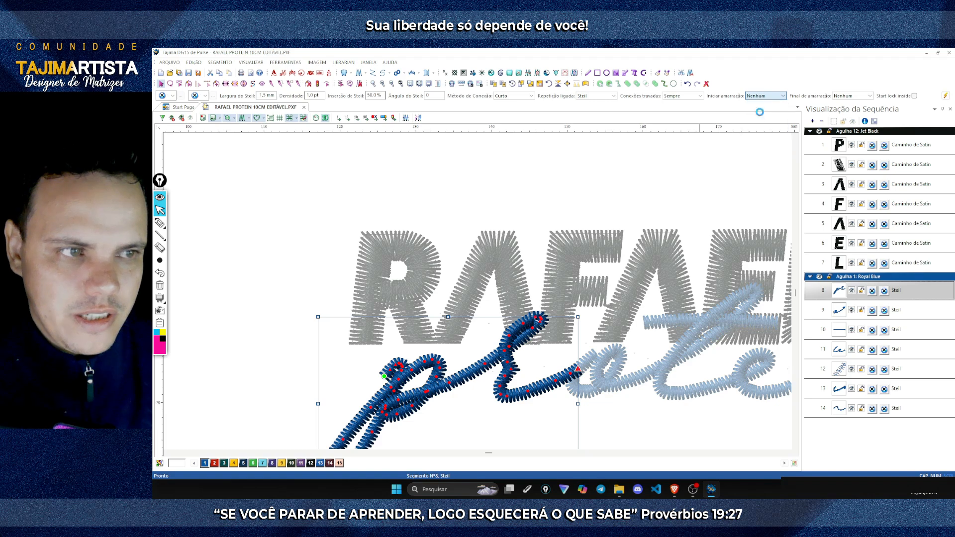
- Set the last Royal Blue steil segment's ending tie-off (Final de amarração) to Linha, leaving its start at Nenhum
{"action": "left_click", "coordinate": [841, 411]}
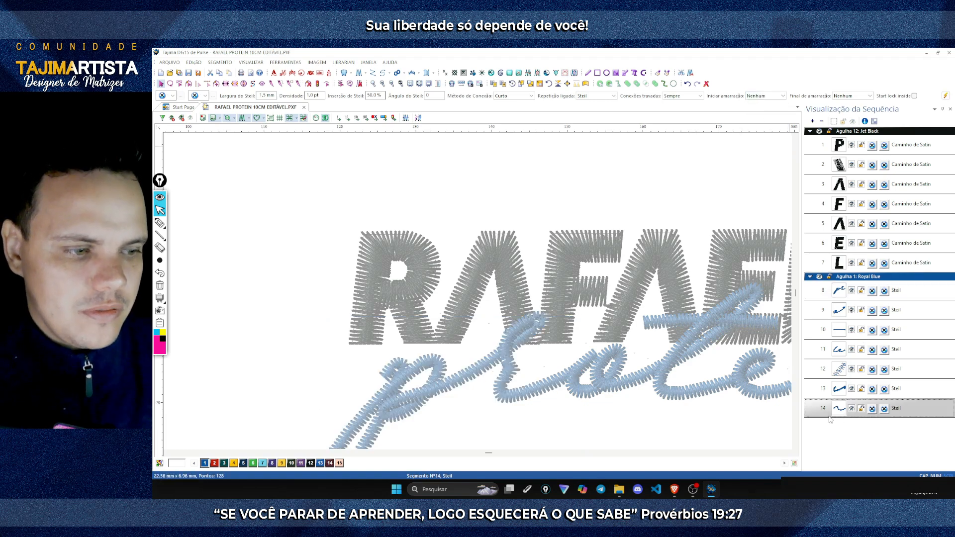
{"action": "left_click", "coordinate": [768, 96]}
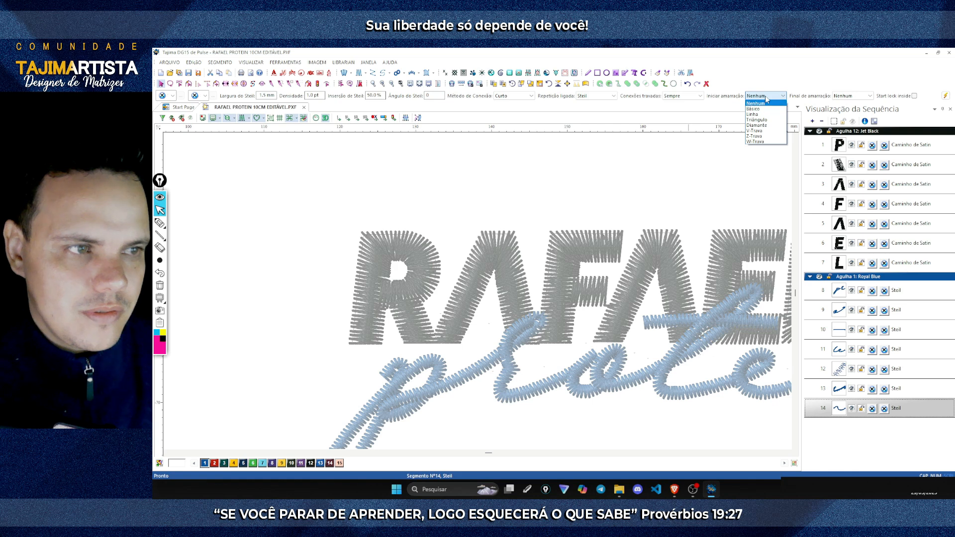
{"action": "left_click", "coordinate": [763, 104]}
{"action": "left_click", "coordinate": [868, 95]}
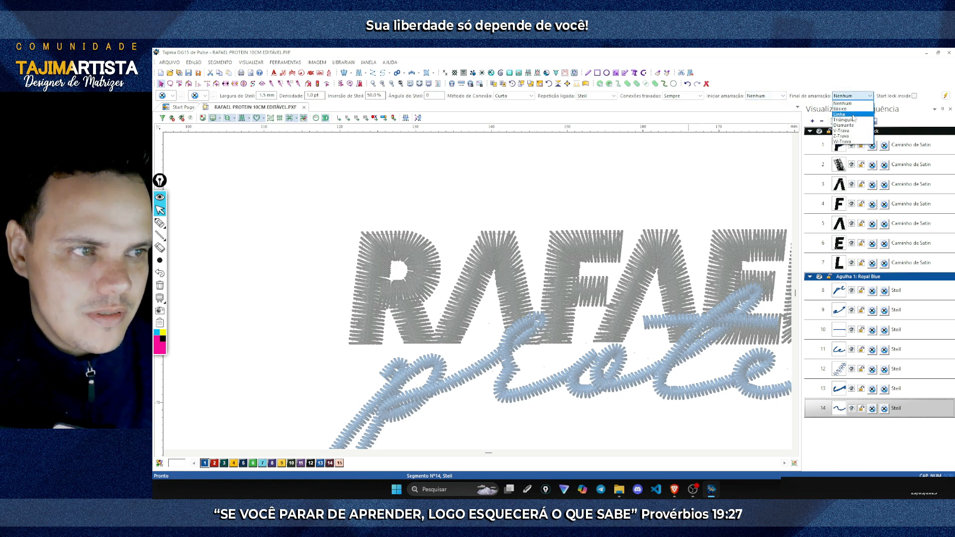
{"action": "left_click", "coordinate": [848, 116]}
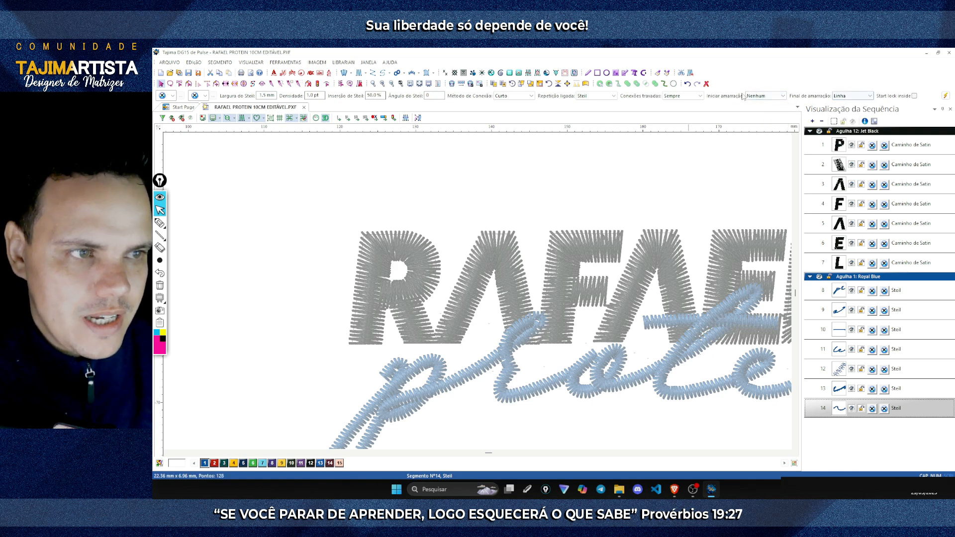
{"action": "left_click", "coordinate": [838, 411]}
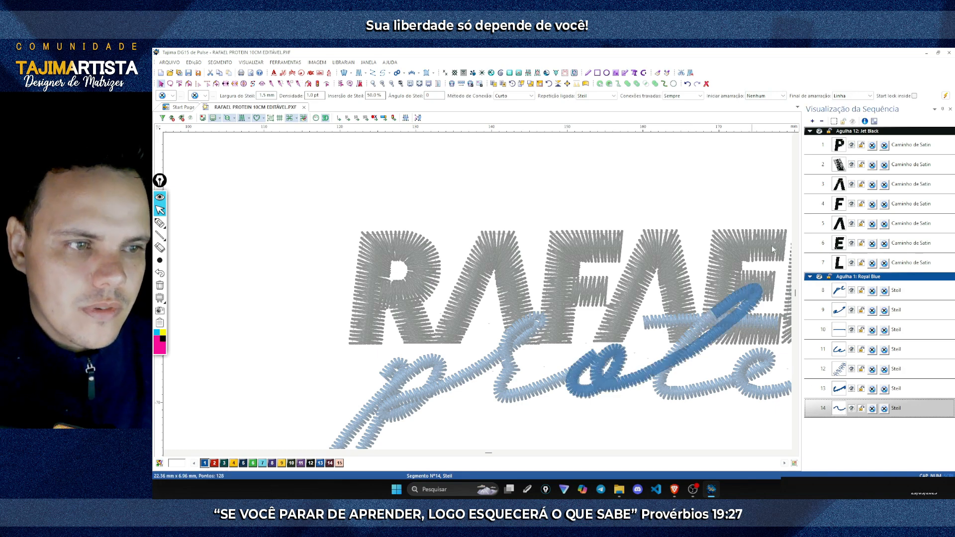
- Review the Arremate start and end lock settings in the last blue segment's Ajustes de Segmentos, and apply and close the dialog
{"action": "left_click", "coordinate": [946, 97]}
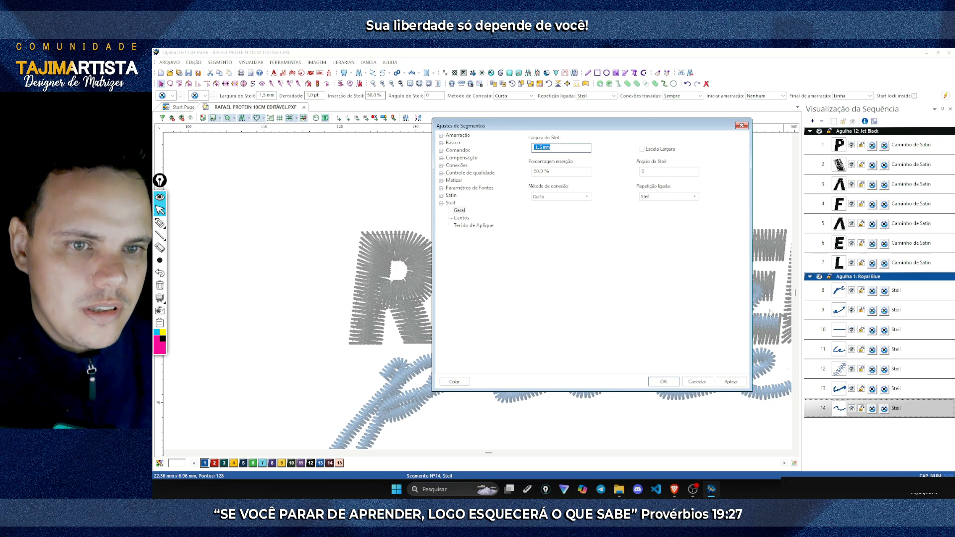
{"action": "double_click", "coordinate": [456, 165]}
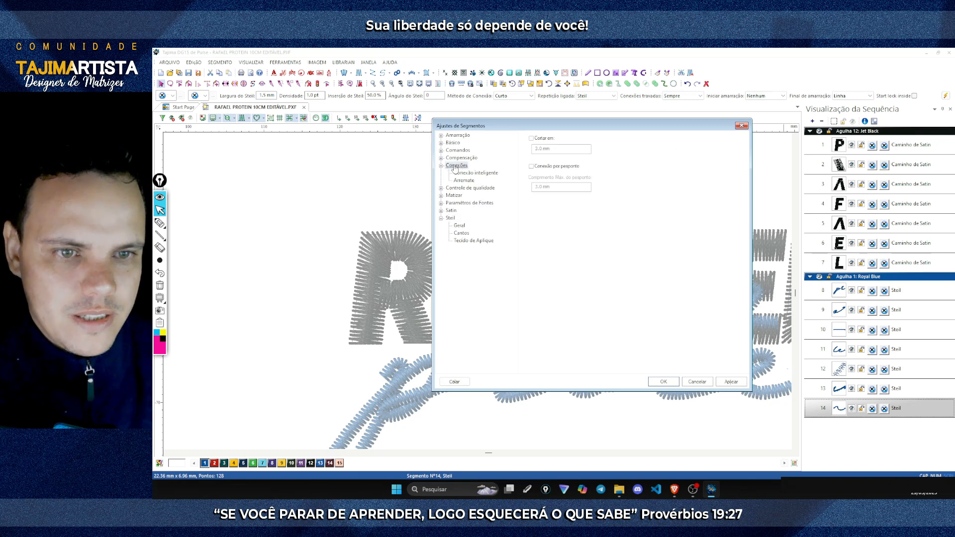
{"action": "left_click", "coordinate": [464, 180]}
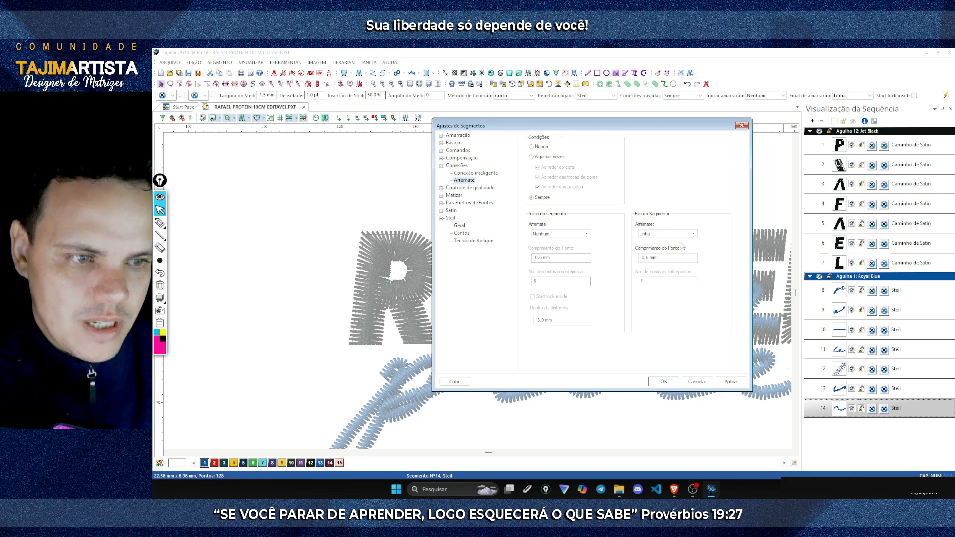
{"action": "left_click", "coordinate": [667, 234]}
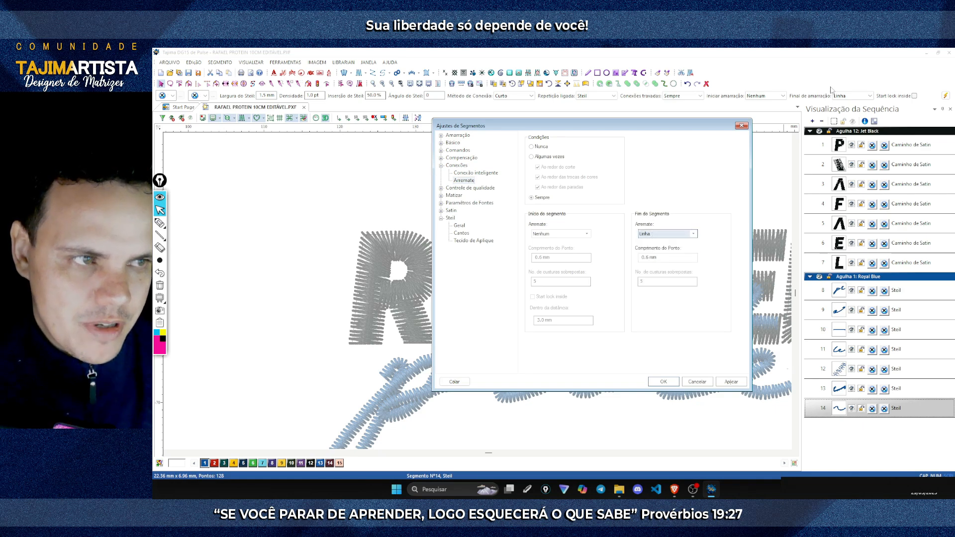
{"action": "left_click", "coordinate": [731, 381]}
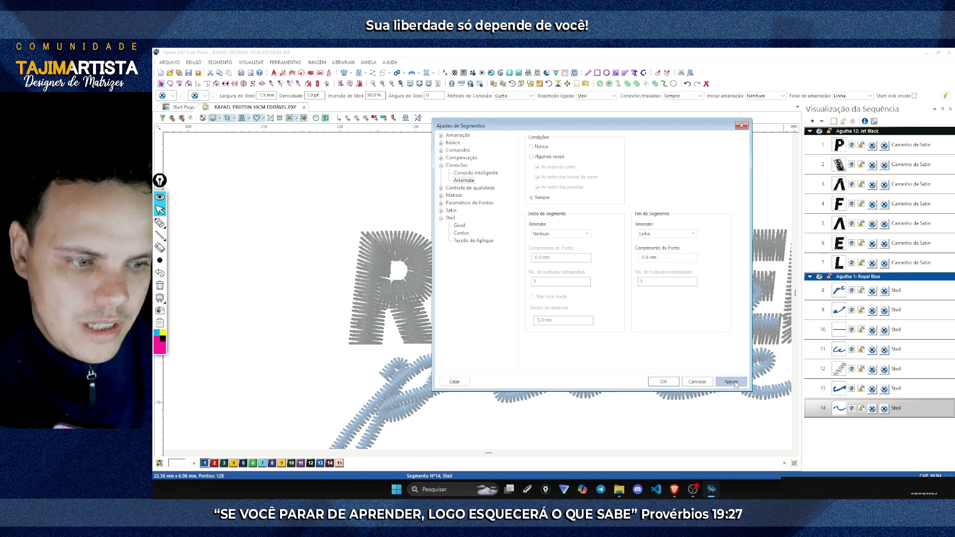
{"action": "left_click", "coordinate": [663, 381]}
{"action": "left_click", "coordinate": [296, 380]}
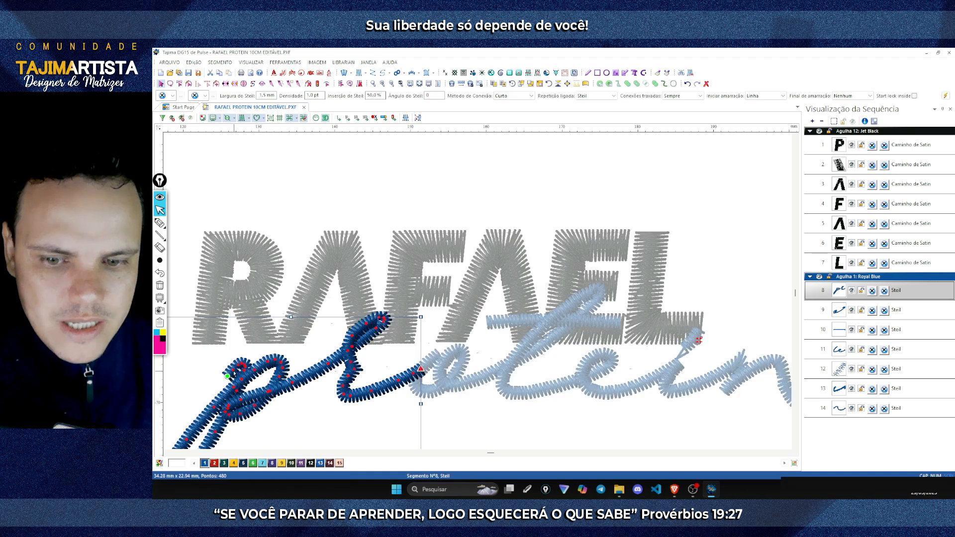
- Switch to the Google Docs checklist, tick off "Conferir os nós (nó inicial e final)", and return to Tajima DG15
{"action": "left_click", "coordinate": [421, 369]}
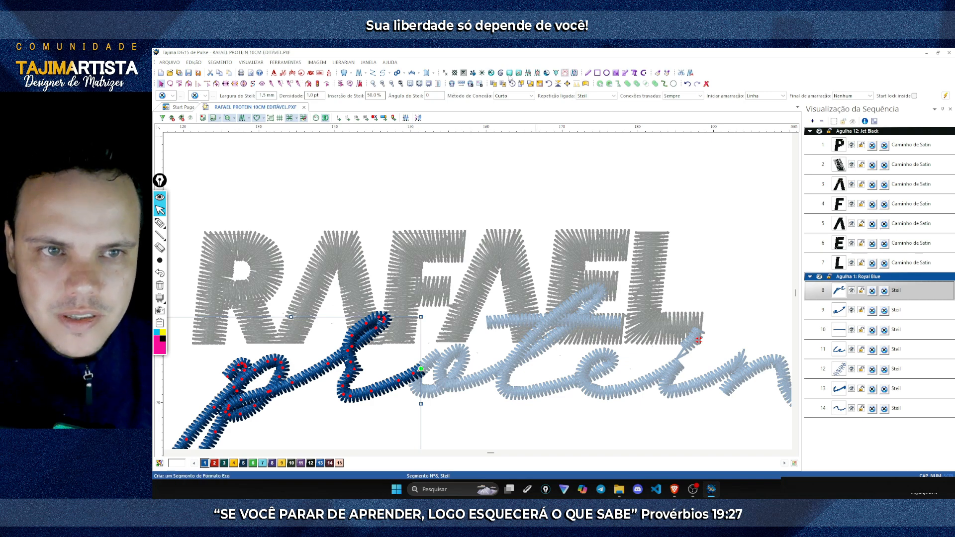
{"action": "key", "text": "Escape"}
{"action": "key", "text": "alt+Tab"}
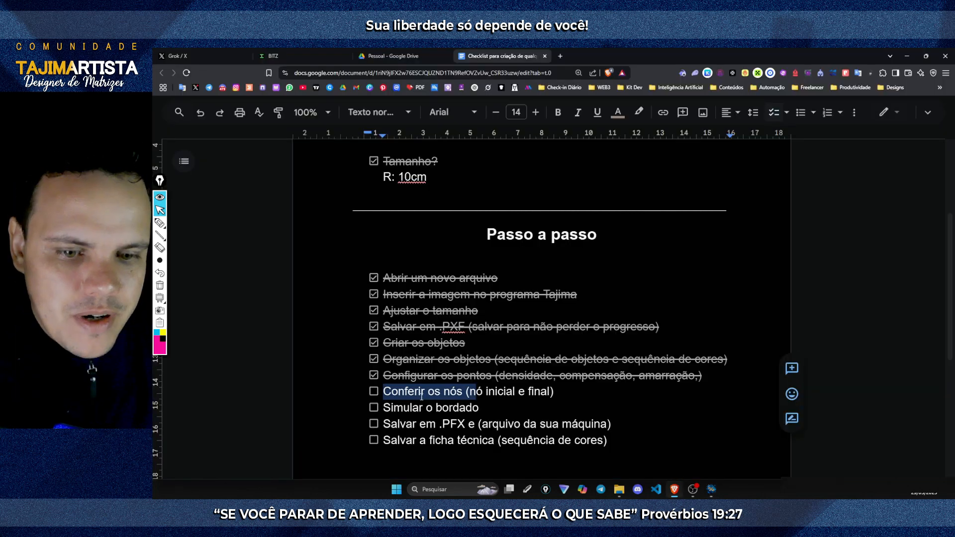
{"action": "left_click", "coordinate": [373, 392]}
{"action": "left_click", "coordinate": [708, 494]}
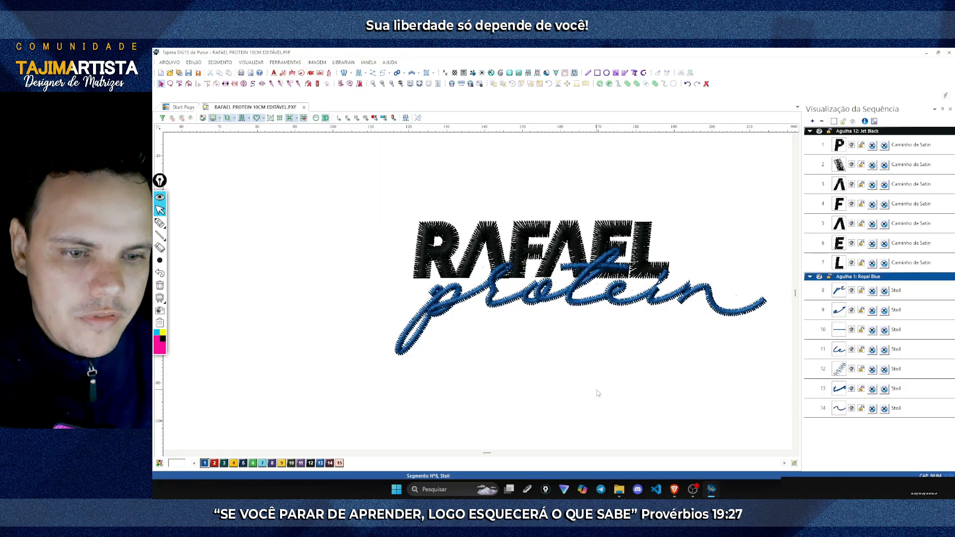
- Select the whole design and resize it proportionally to a width of 100 mm
{"action": "left_click_drag", "start_coordinate": [349, 182], "coordinate": [777, 371]}
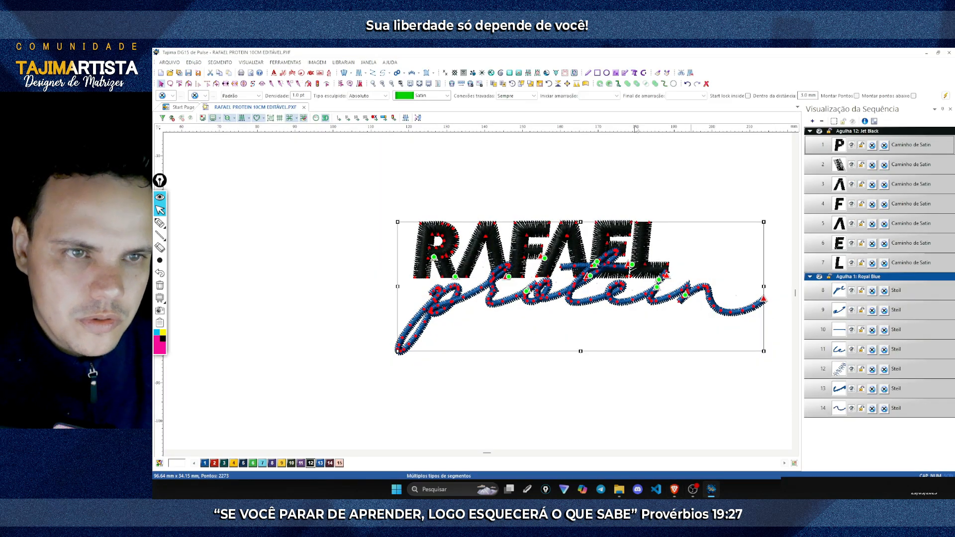
{"action": "left_click", "coordinate": [539, 84]}
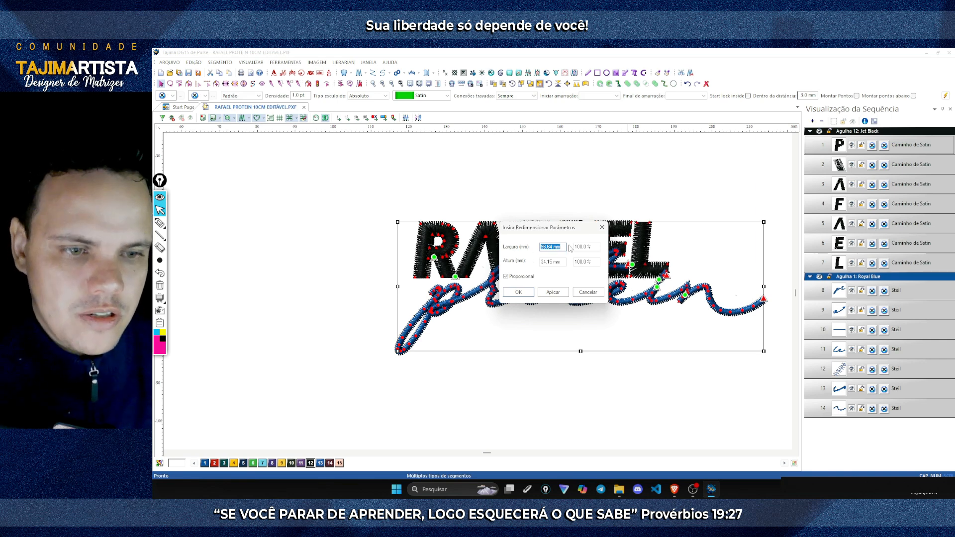
{"action": "type", "text": "1"}
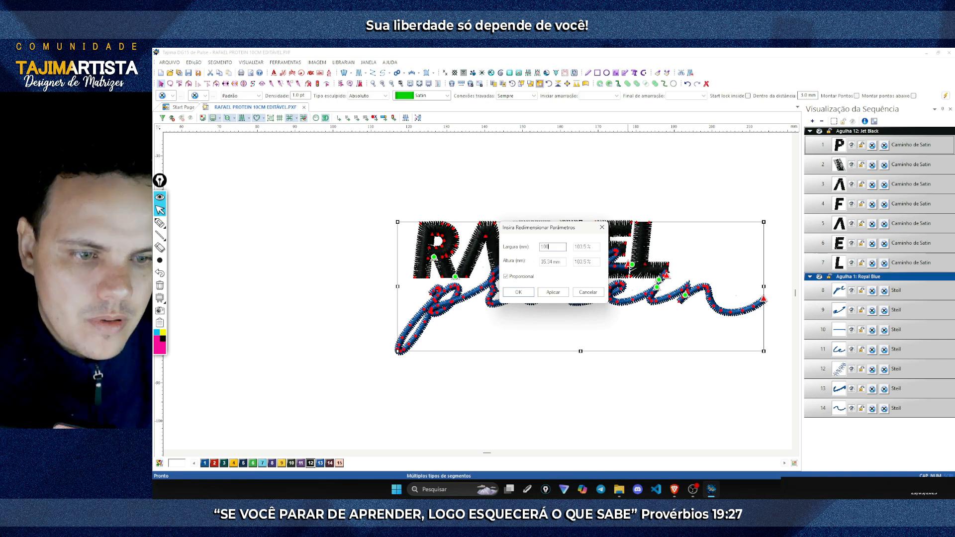
{"action": "type", "text": "00"}
{"action": "left_click", "coordinate": [553, 292]}
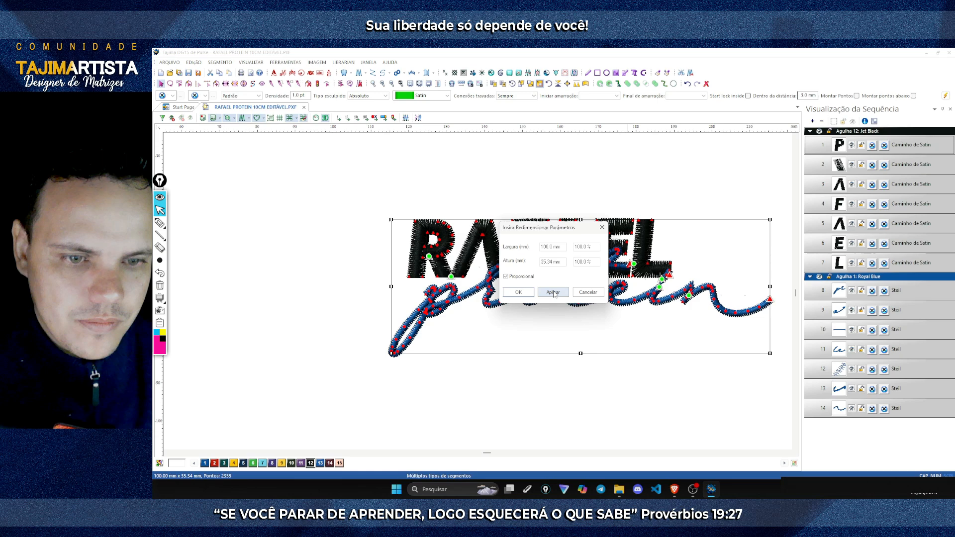
{"action": "left_click", "coordinate": [526, 294]}
{"action": "left_click", "coordinate": [524, 380]}
- Adjust the outline points and stitch angle line where the stem of the black R meets its bowl, checking the stitches in 3D view
{"action": "scroll", "coordinate": [524, 380], "scroll_direction": "up", "scroll_amount": 3}
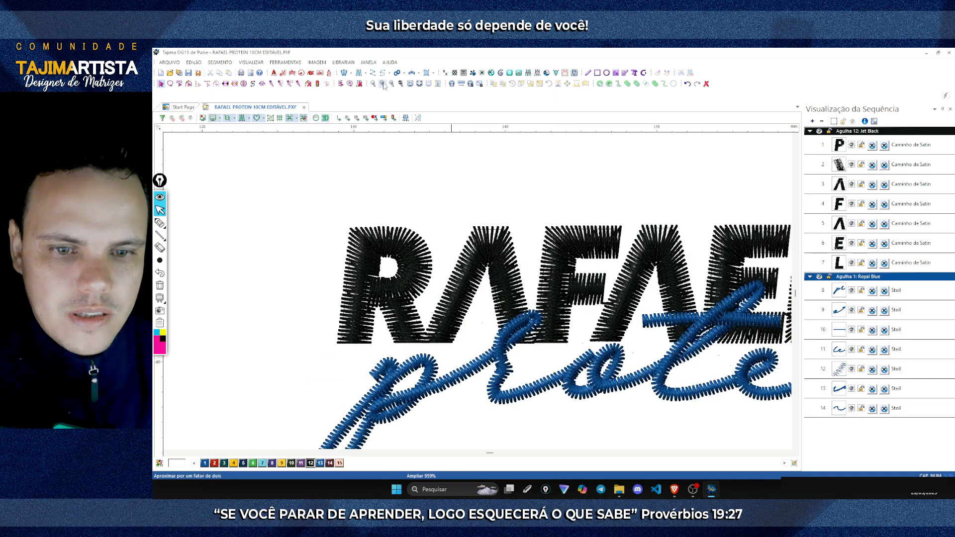
{"action": "left_click", "coordinate": [383, 84]}
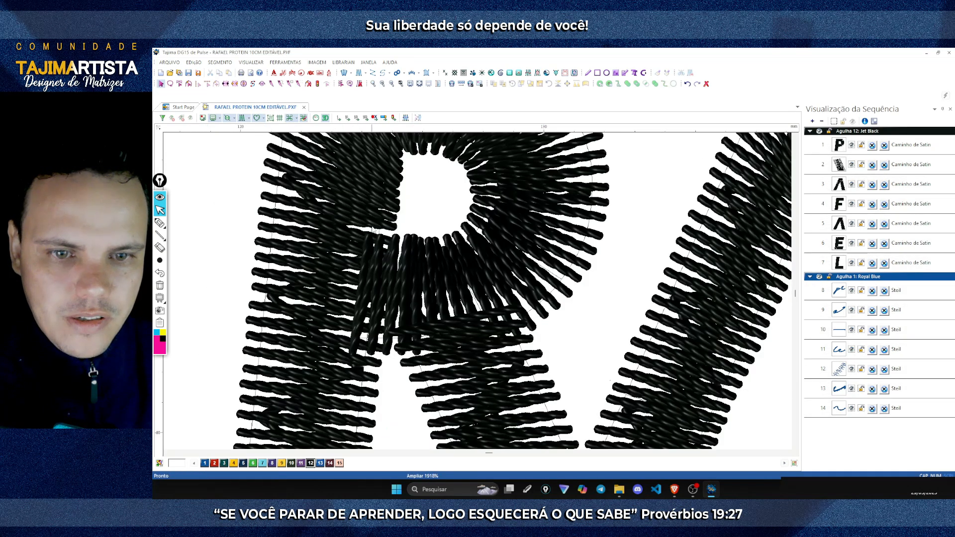
{"action": "left_click", "coordinate": [386, 206]}
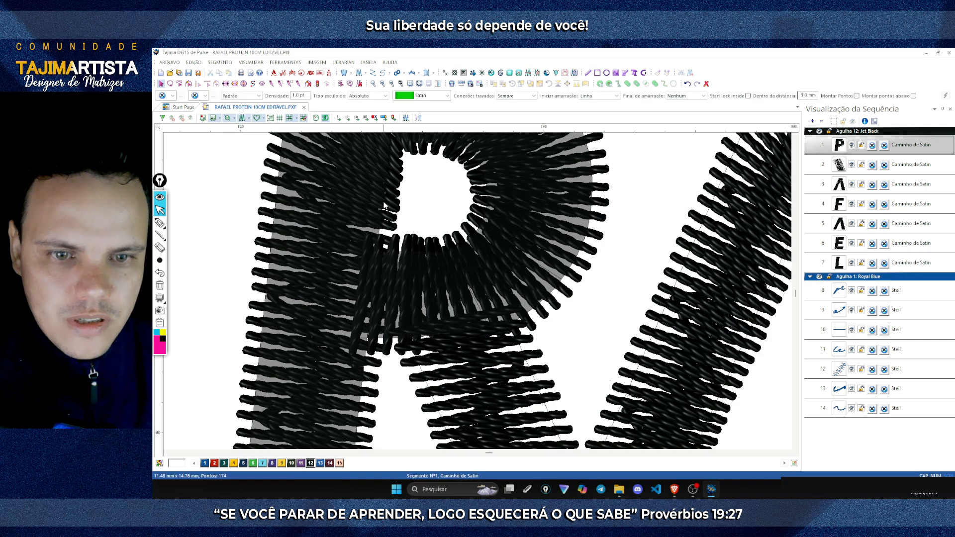
{"action": "left_click", "coordinate": [325, 118]}
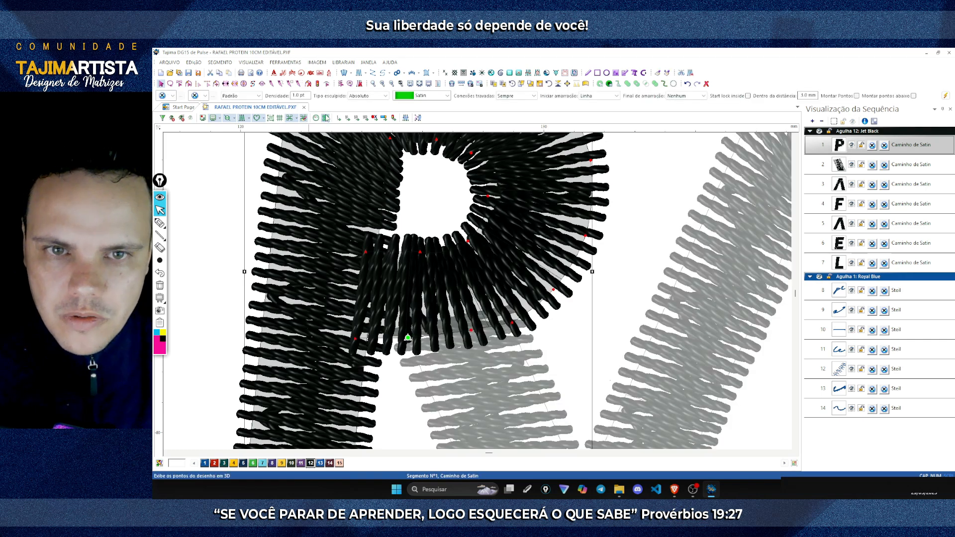
{"action": "left_click", "coordinate": [418, 274]}
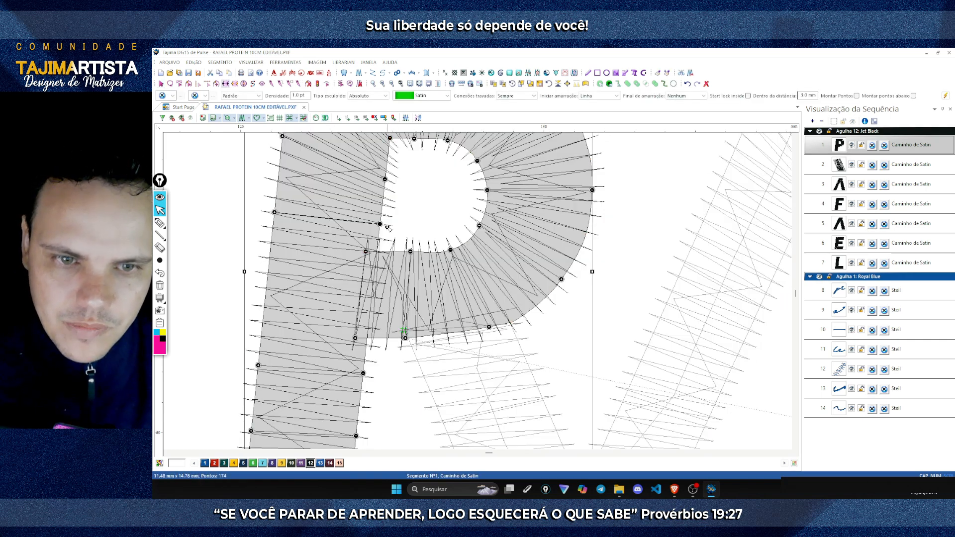
{"action": "left_click", "coordinate": [325, 118]}
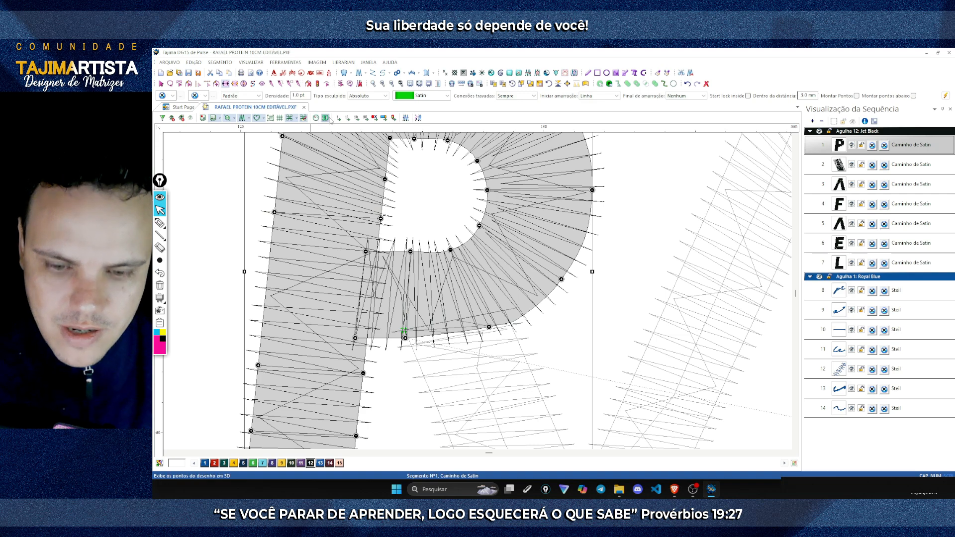
{"action": "left_click_drag", "start_coordinate": [273, 224], "coordinate": [377, 242]}
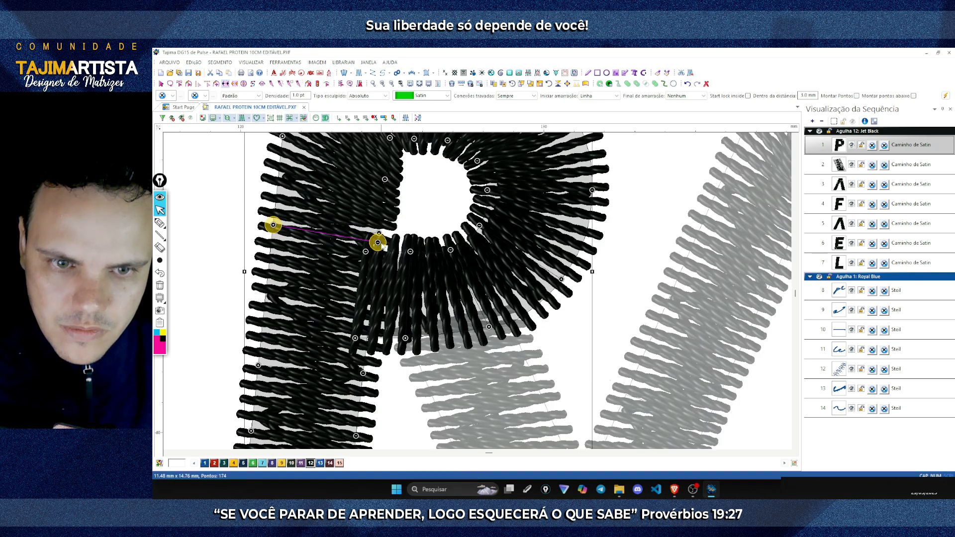
{"action": "left_click_drag", "start_coordinate": [385, 179], "coordinate": [387, 164]}
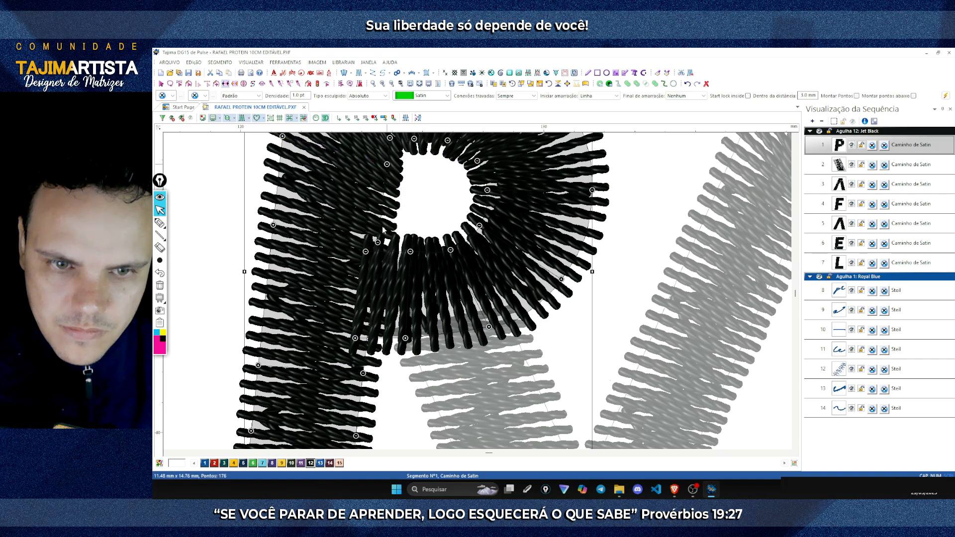
{"action": "left_click_drag", "start_coordinate": [378, 242], "coordinate": [380, 235]}
{"action": "key", "text": "Escape"}
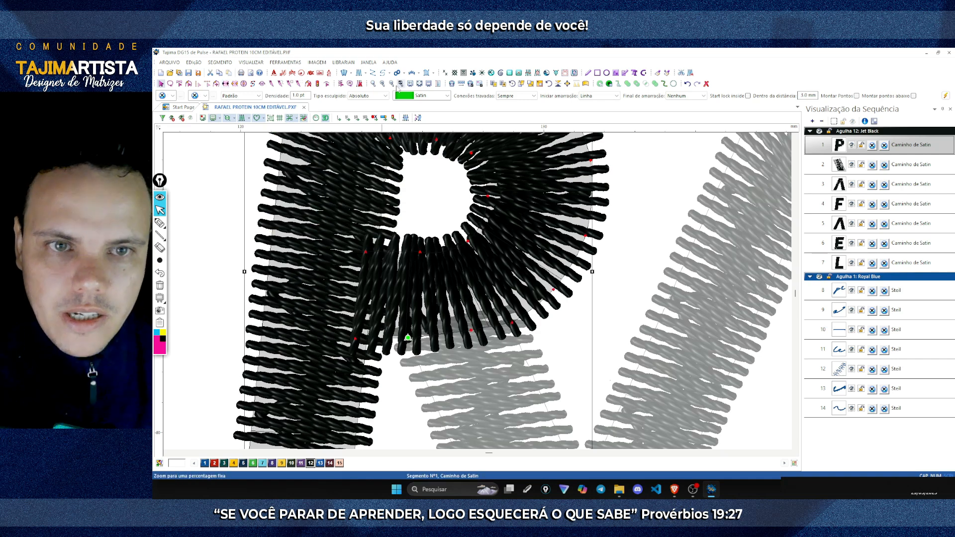
- Return to the full design and save it to its existing file
{"action": "left_click", "coordinate": [393, 84]}
{"action": "left_click", "coordinate": [392, 85]}
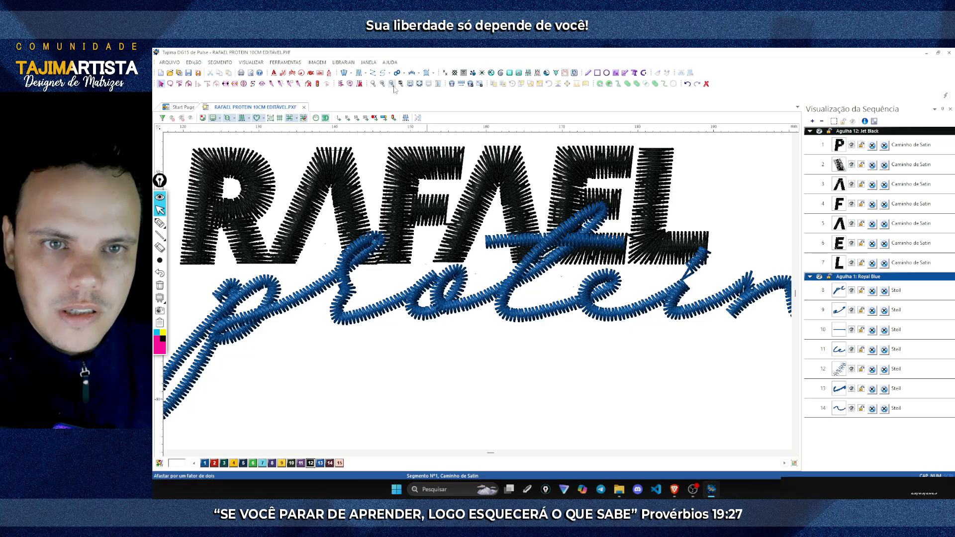
{"action": "scroll", "coordinate": [443, 179], "scroll_direction": "down", "scroll_amount": 2}
{"action": "scroll", "coordinate": [443, 179], "scroll_direction": "right", "scroll_amount": 2}
{"action": "left_click", "coordinate": [170, 62]}
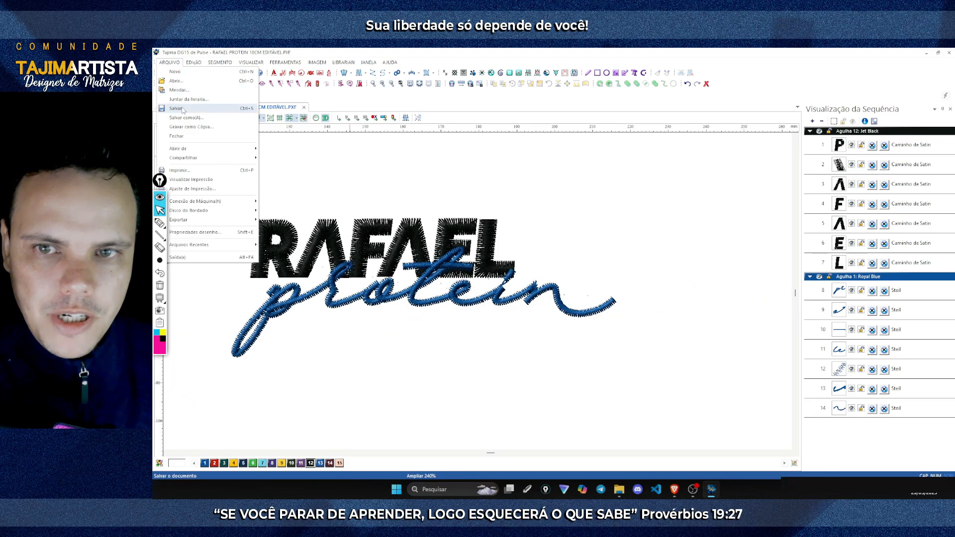
{"action": "left_click", "coordinate": [185, 109]}
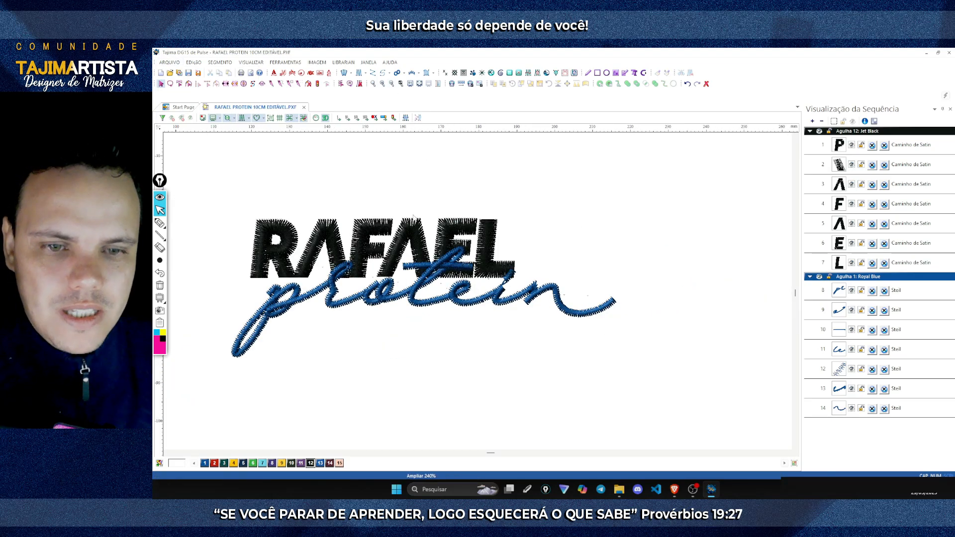
- Frame the whole logo, show the design playback bar, and run the embroidery simulation through to the last stitch
{"action": "left_click", "coordinate": [372, 84]}
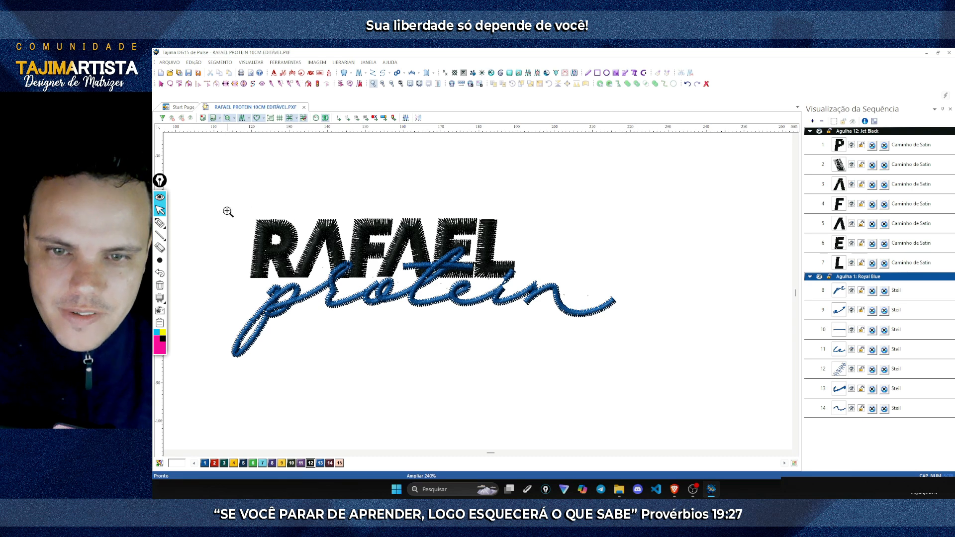
{"action": "left_click_drag", "start_coordinate": [222, 209], "coordinate": [624, 365]}
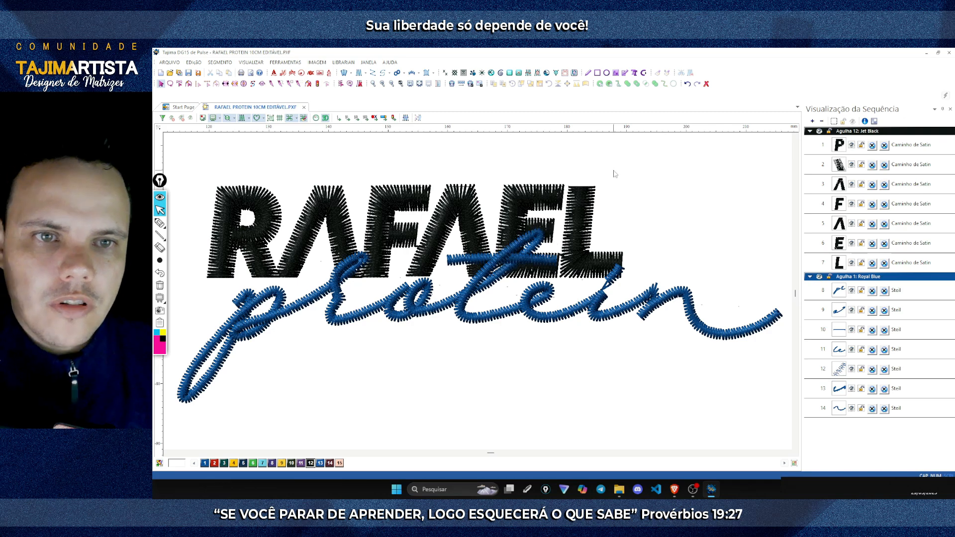
{"action": "left_click", "coordinate": [316, 119]}
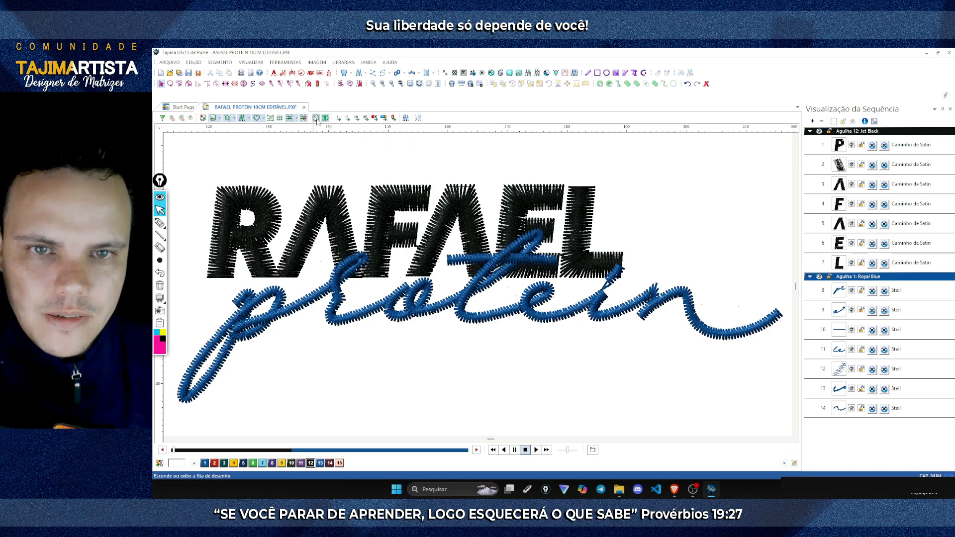
{"action": "left_click", "coordinate": [536, 450]}
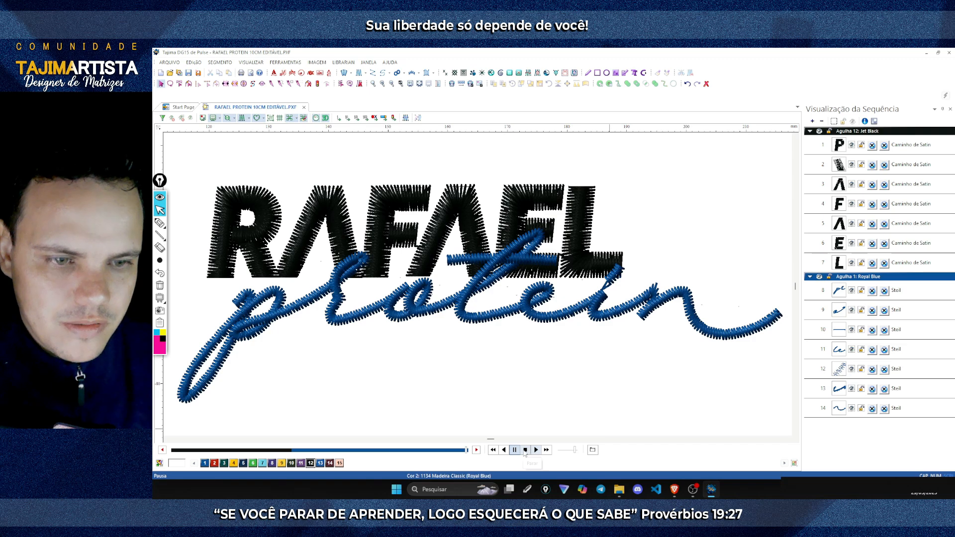
{"action": "left_click", "coordinate": [525, 451]}
- Save the design with Save As over the existing RAFAEL PROTEIN 10CM EDITÁVEL file in PXF format
{"action": "left_click", "coordinate": [170, 63]}
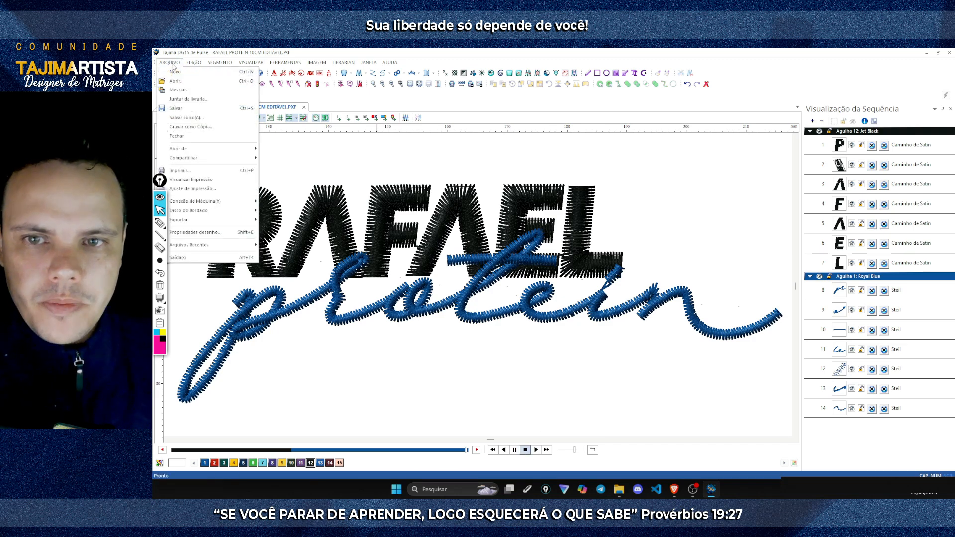
{"action": "left_click", "coordinate": [189, 120]}
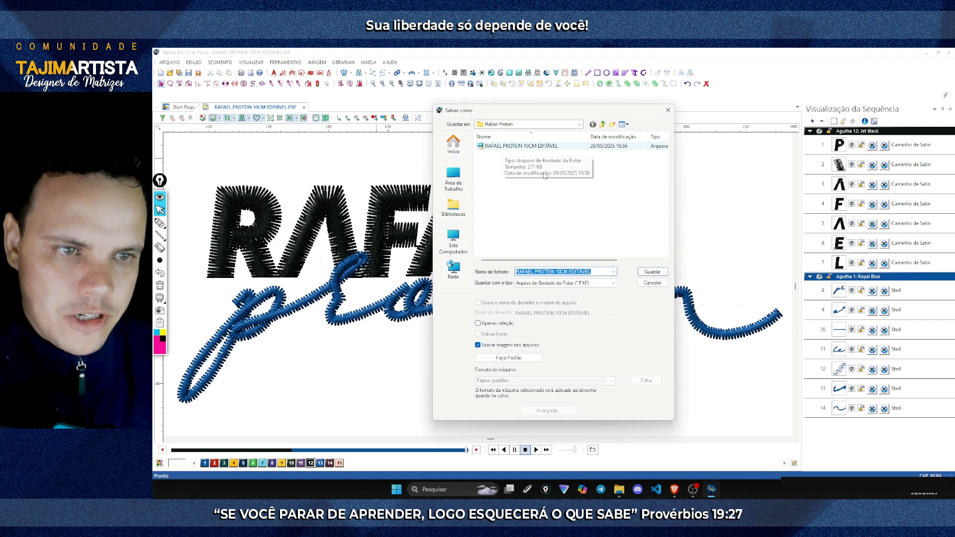
{"action": "left_click", "coordinate": [557, 146]}
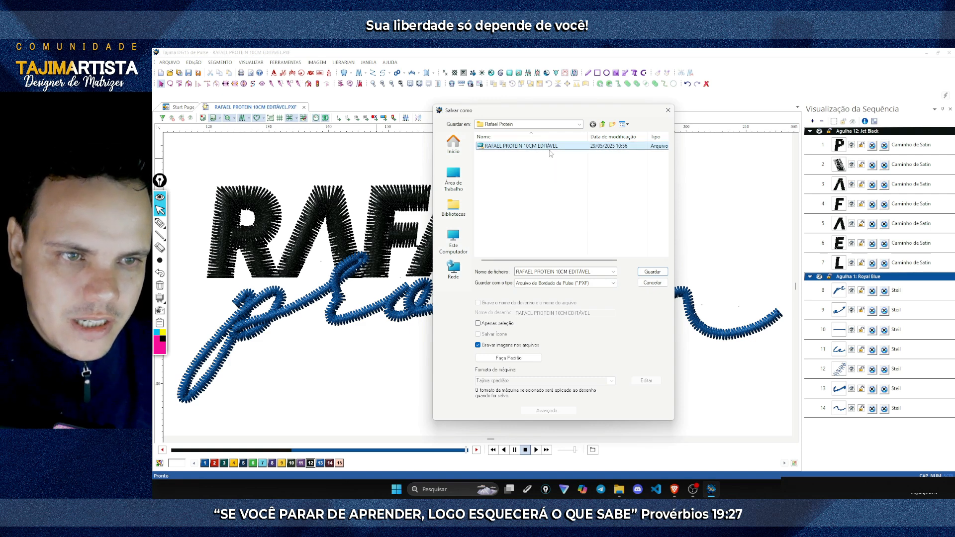
{"action": "left_click", "coordinate": [652, 273]}
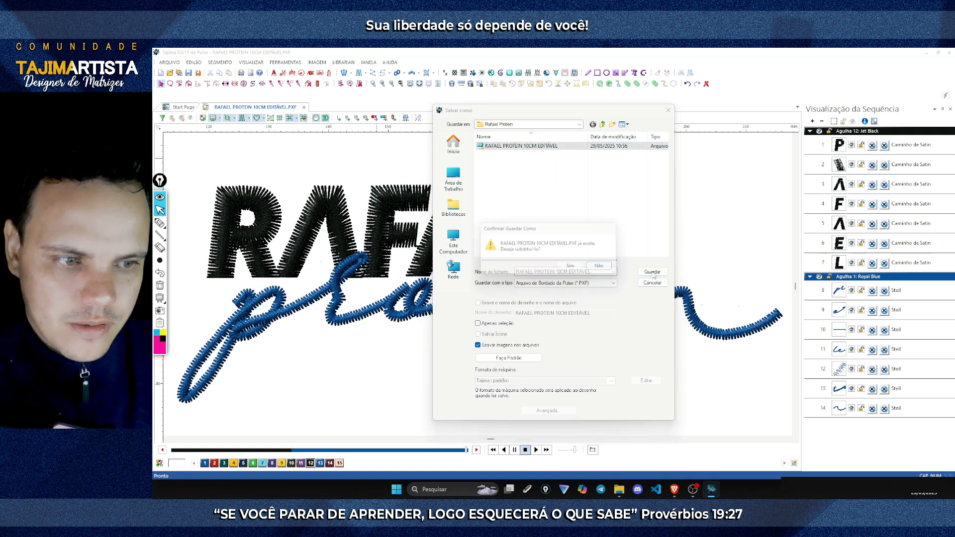
{"action": "left_click", "coordinate": [575, 269]}
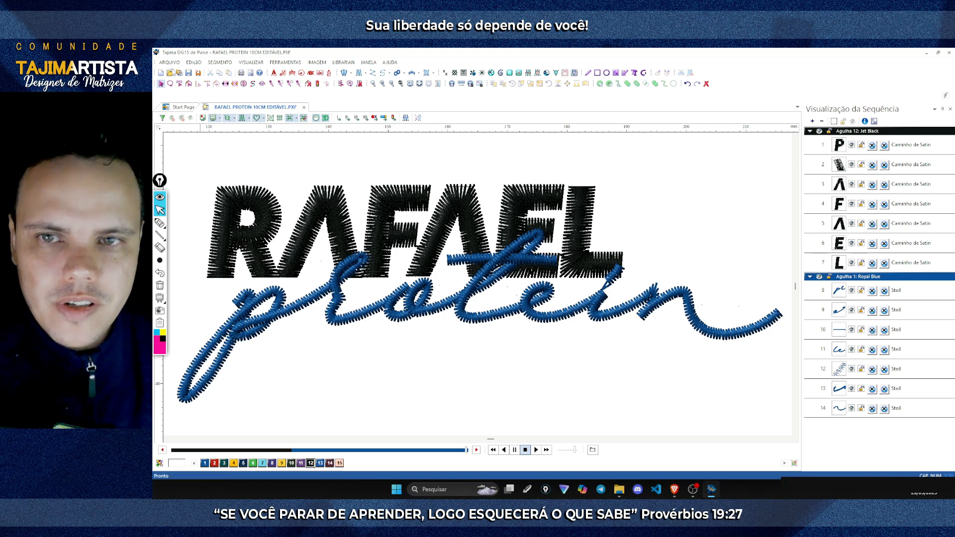
- Save the design as a Tajima stitch file (*.DST) named RAFAEL PROTEIN 10CM in the same folder
{"action": "left_click", "coordinate": [169, 62]}
{"action": "left_click", "coordinate": [181, 118]}
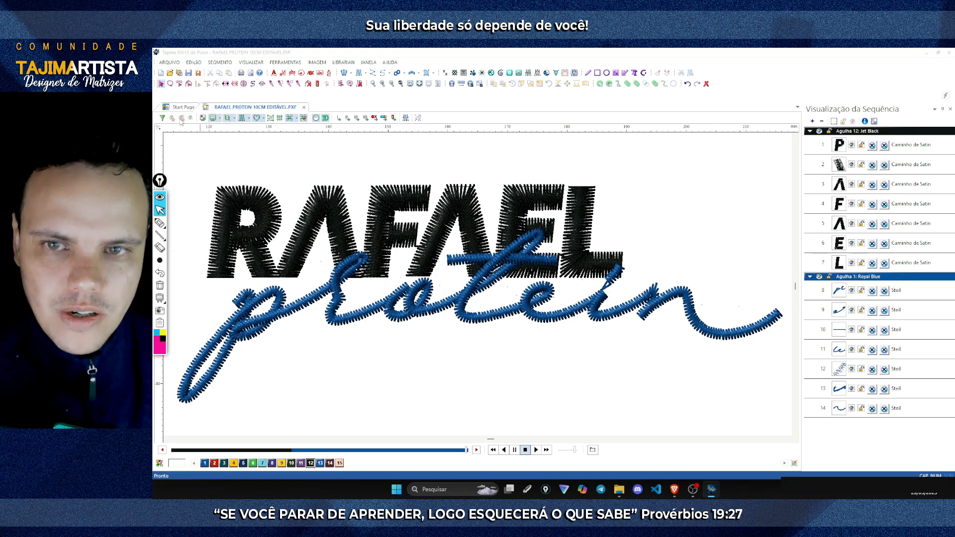
{"action": "left_click", "coordinate": [604, 283]}
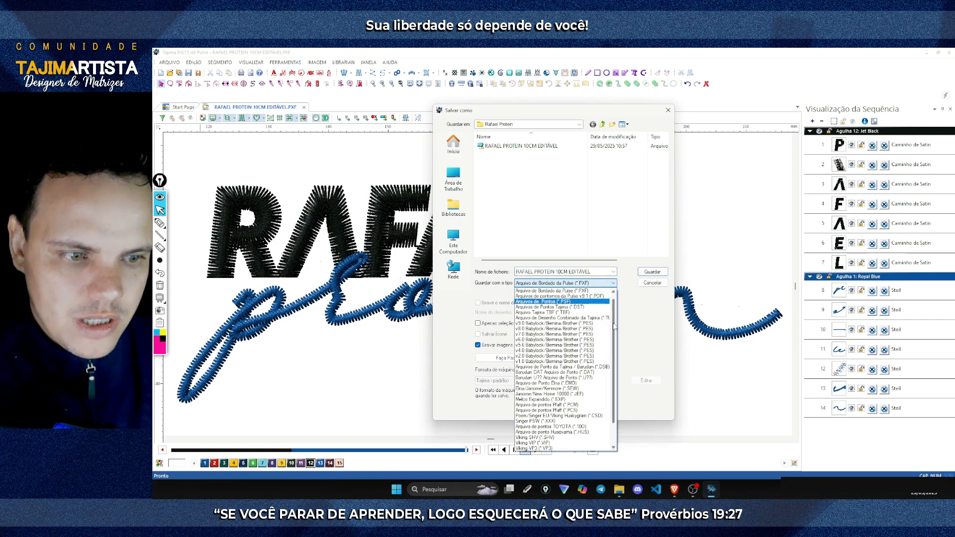
{"action": "mouse_move", "coordinate": [614, 322]}
{"action": "left_mouse_down"}
{"action": "mouse_move", "coordinate": [615, 350]}
{"action": "mouse_move", "coordinate": [620, 320]}
{"action": "left_mouse_up"}
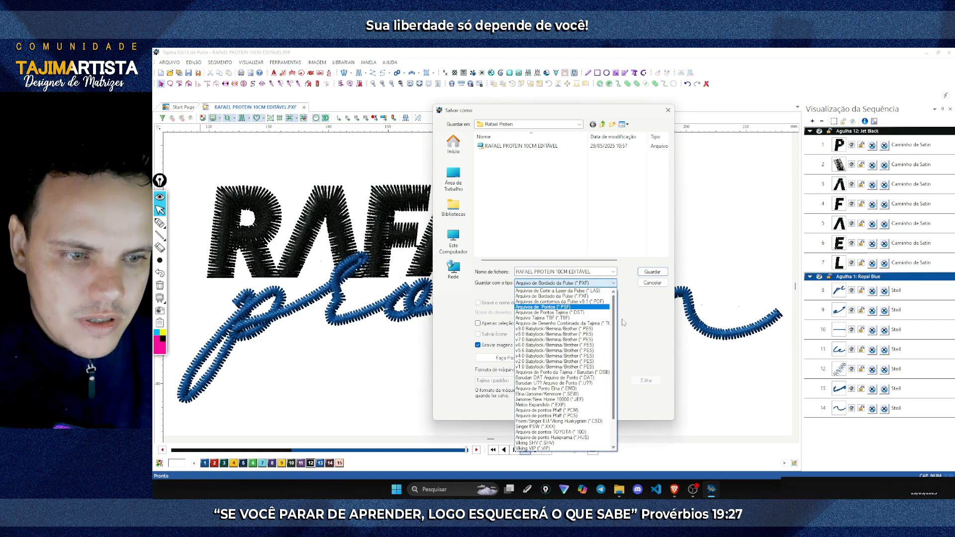
{"action": "left_click", "coordinate": [585, 313]}
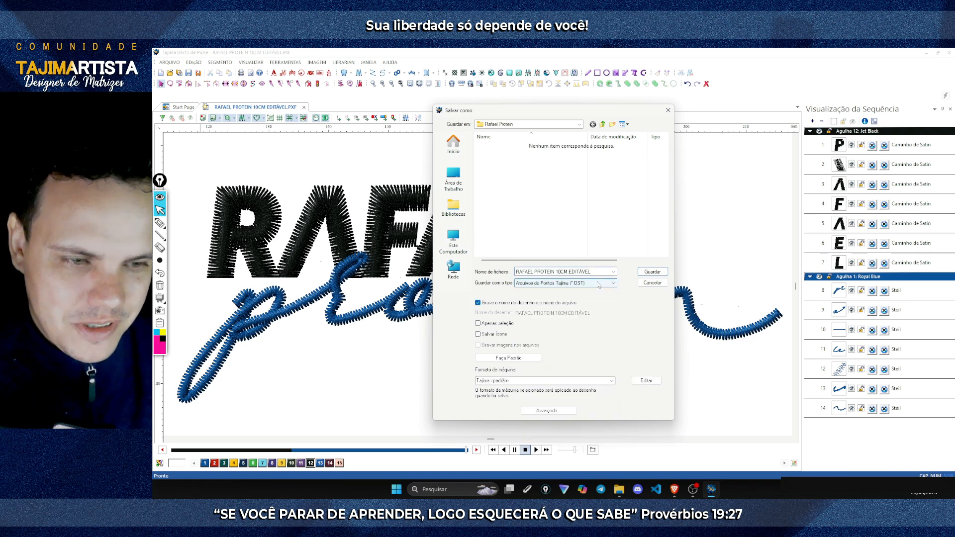
{"action": "key", "text": "BackSpace"}
{"action": "key", "text": "BackSpace"}
{"action": "key", "text": "BackSpace"}
{"action": "key", "text": "BackSpace"}
{"action": "key", "text": "BackSpace"}
{"action": "key", "text": "BackSpace"}
{"action": "key", "text": "BackSpace"}
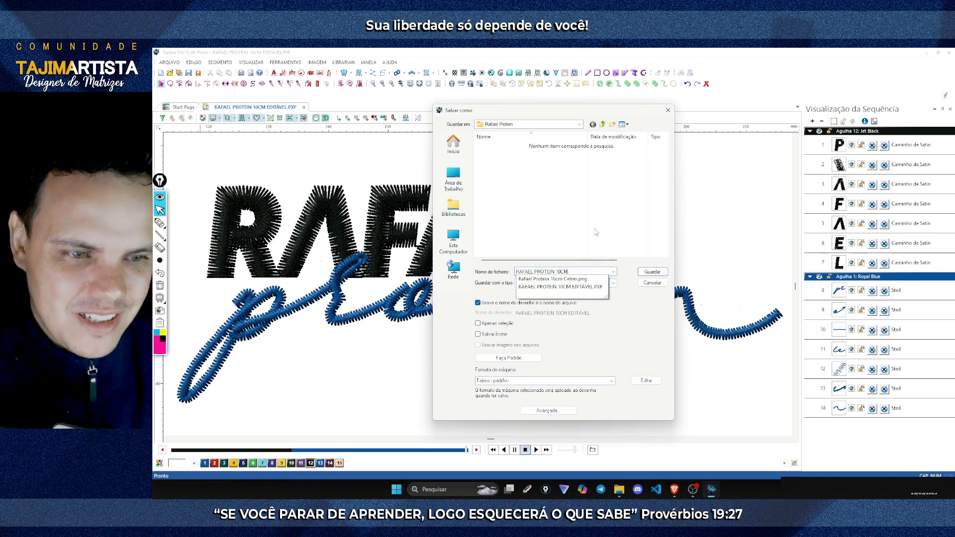
{"action": "left_click", "coordinate": [653, 272]}
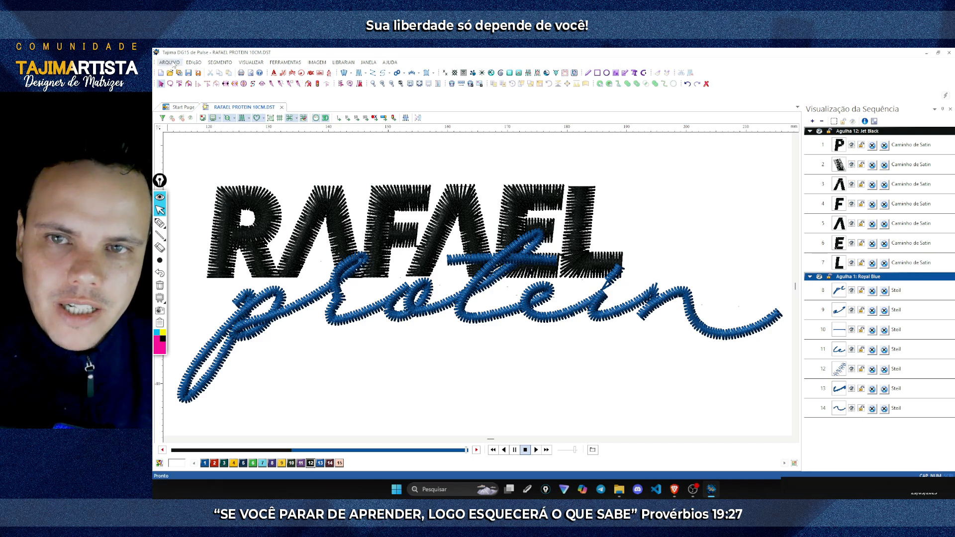
- Print all pages of the finished logo design using the Microsoft Print to PDF printer
{"action": "left_click", "coordinate": [170, 62]}
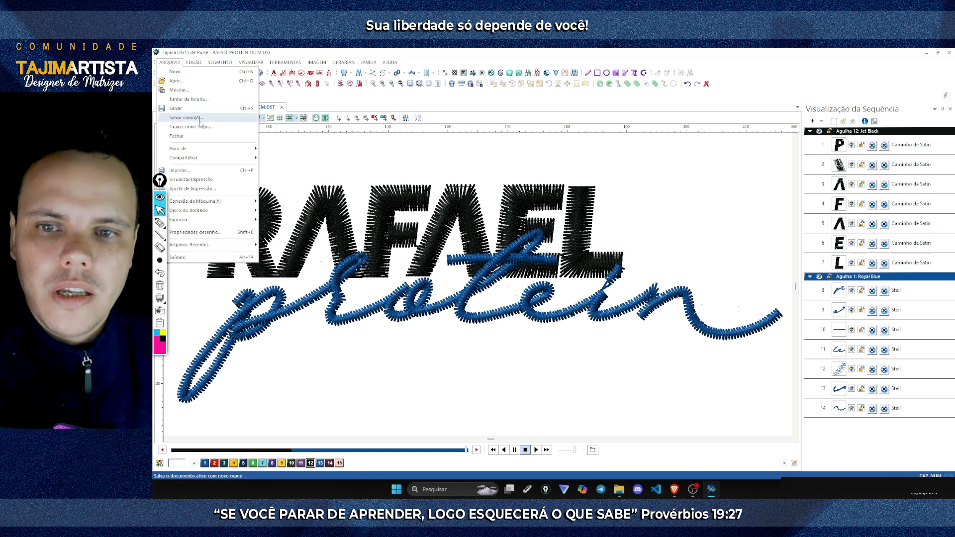
{"action": "left_click", "coordinate": [178, 170]}
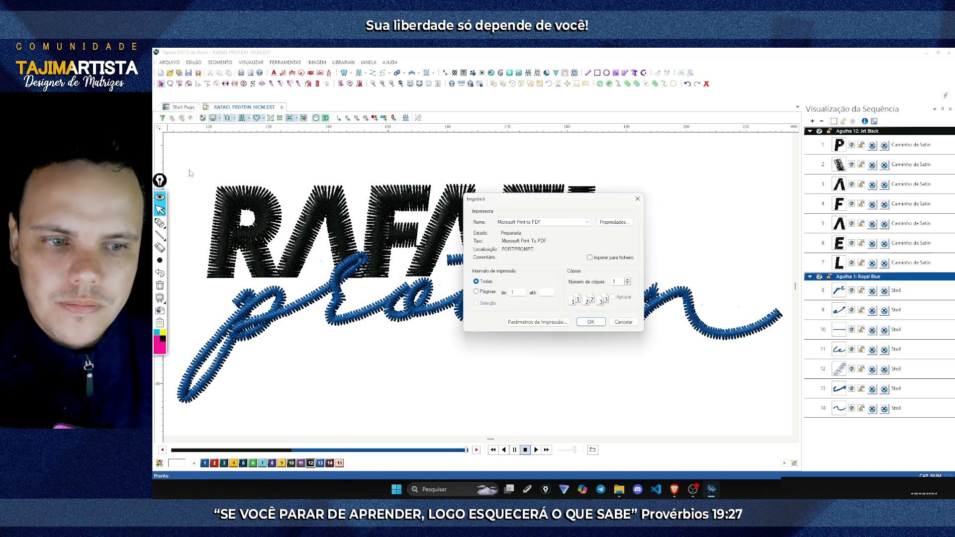
{"action": "left_click", "coordinate": [539, 223]}
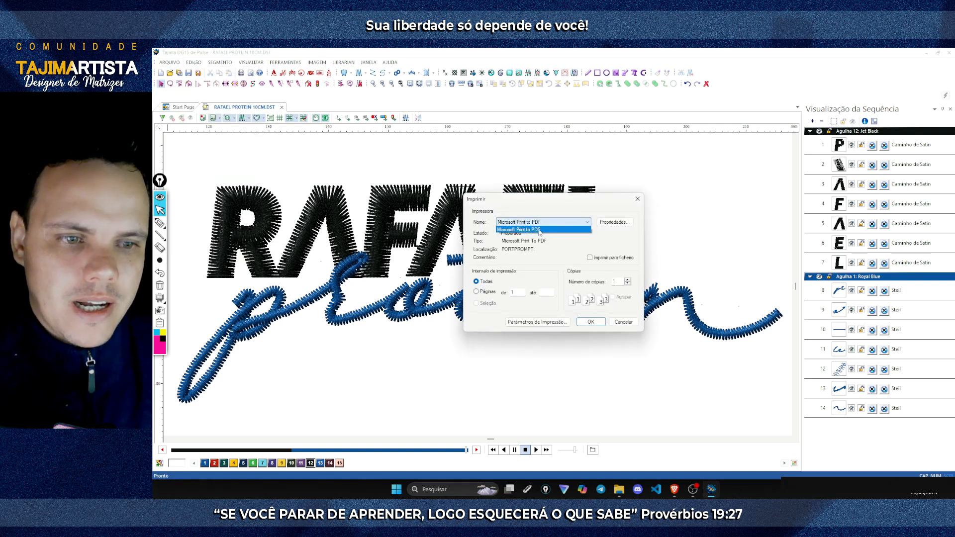
{"action": "left_click", "coordinate": [539, 230]}
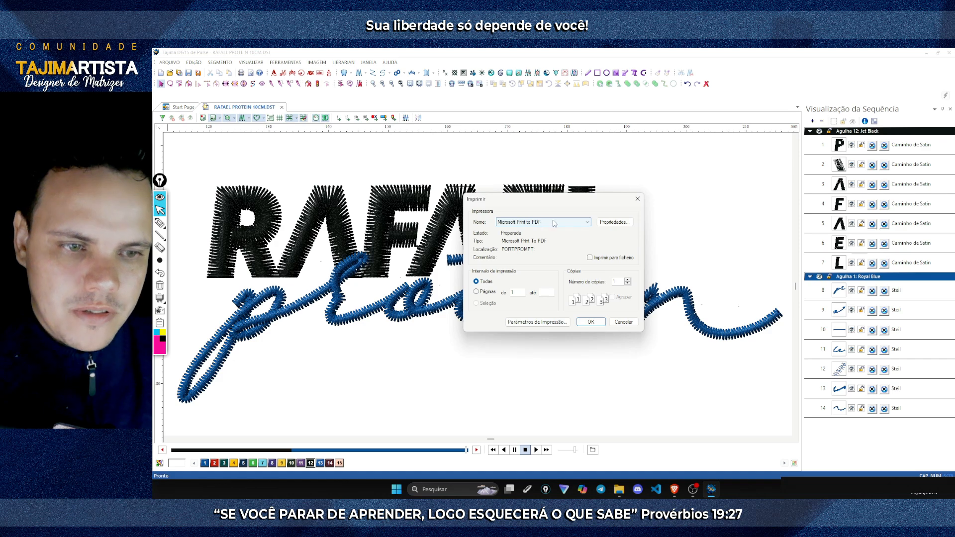
{"action": "left_click", "coordinate": [591, 323]}
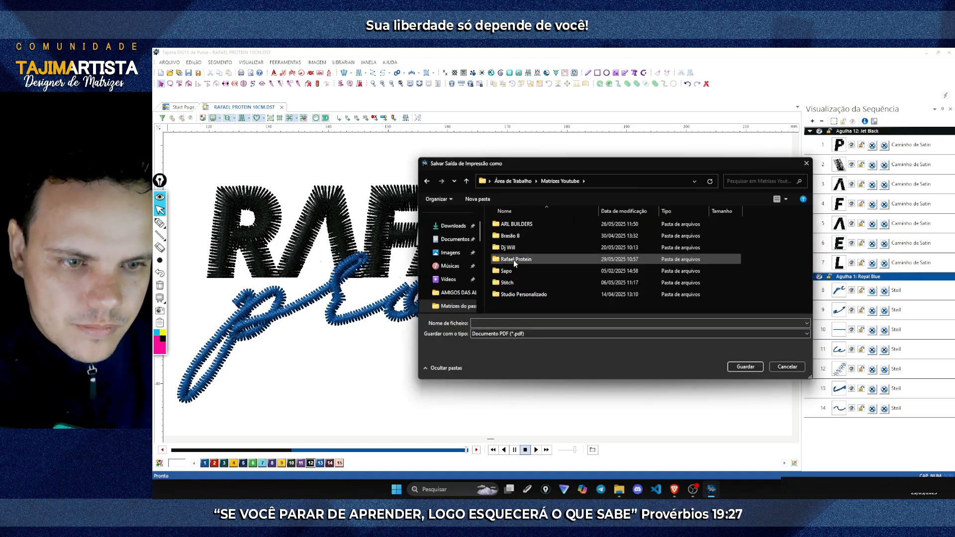
- Save the print output as a PDF document named RAFAEL PROTEIN in the Rafael Protein folder
{"action": "double_click", "coordinate": [517, 260]}
{"action": "left_click", "coordinate": [508, 324]}
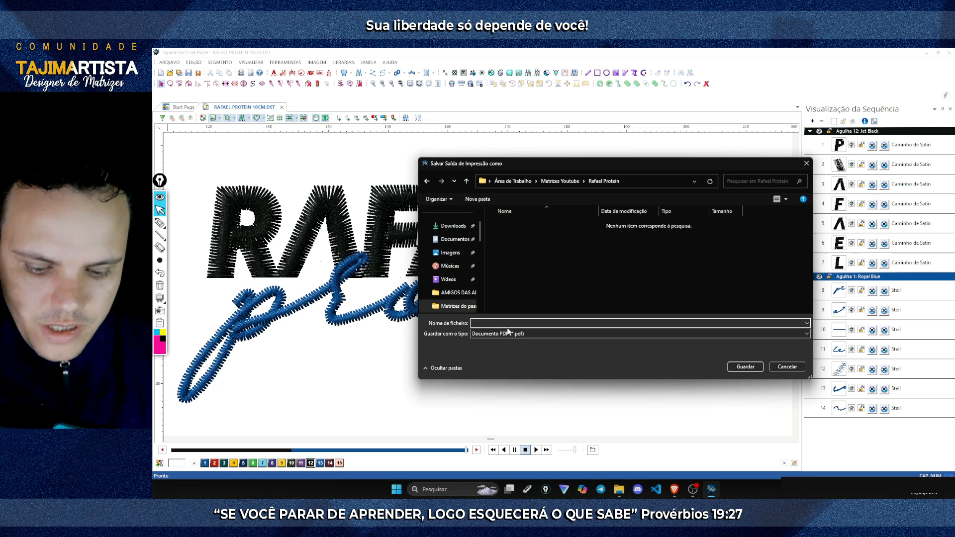
{"action": "type", "text": "RAFA"}
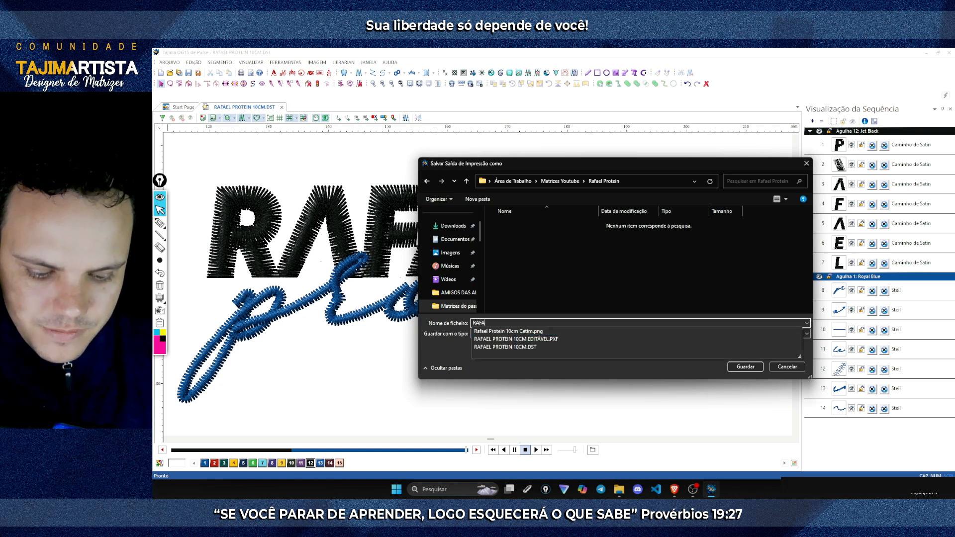
{"action": "type", "text": "EL PROTEIN"}
{"action": "left_click", "coordinate": [567, 282]}
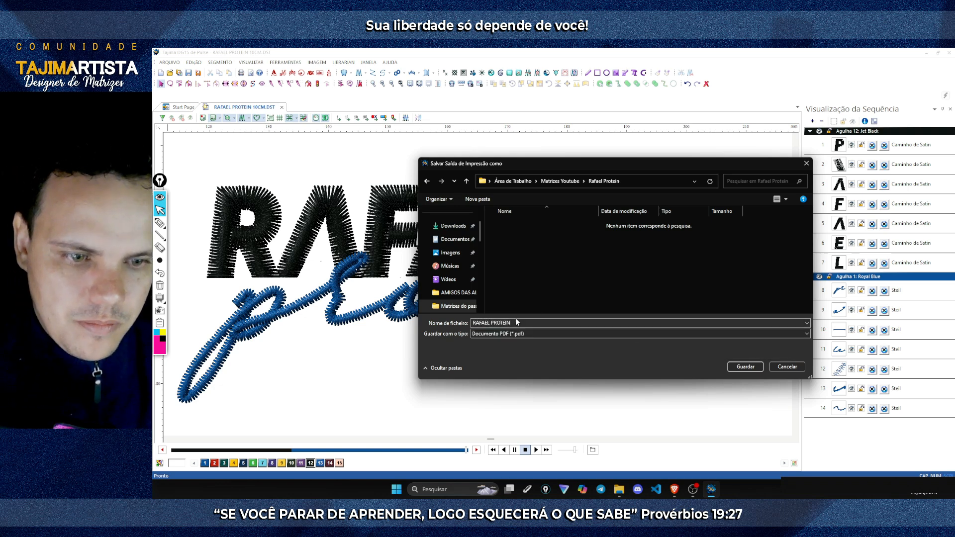
{"action": "left_click", "coordinate": [737, 368]}
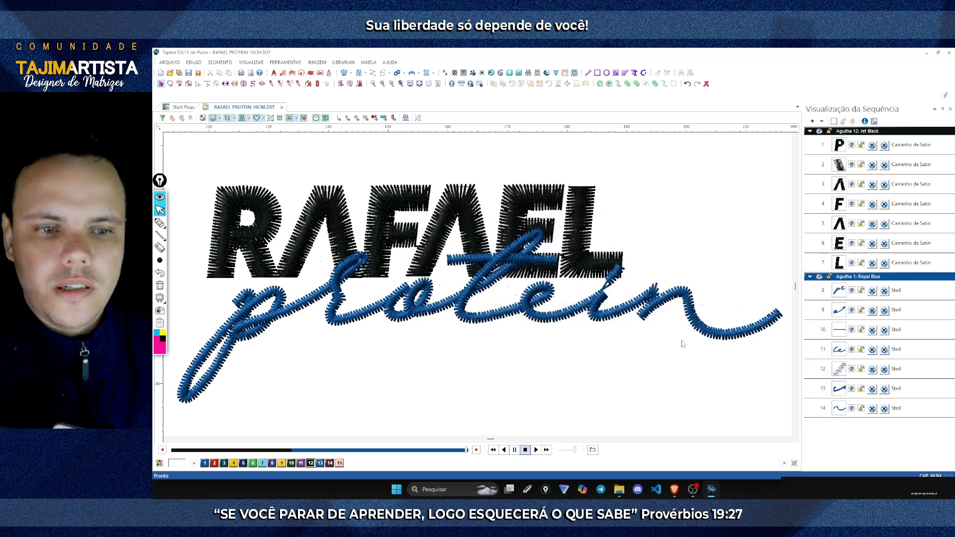
- Switch to File Explorer, open the RAFAEL PROTEIN PDF, and check the design dimensions and stitch count in its header
{"action": "left_click", "coordinate": [628, 488]}
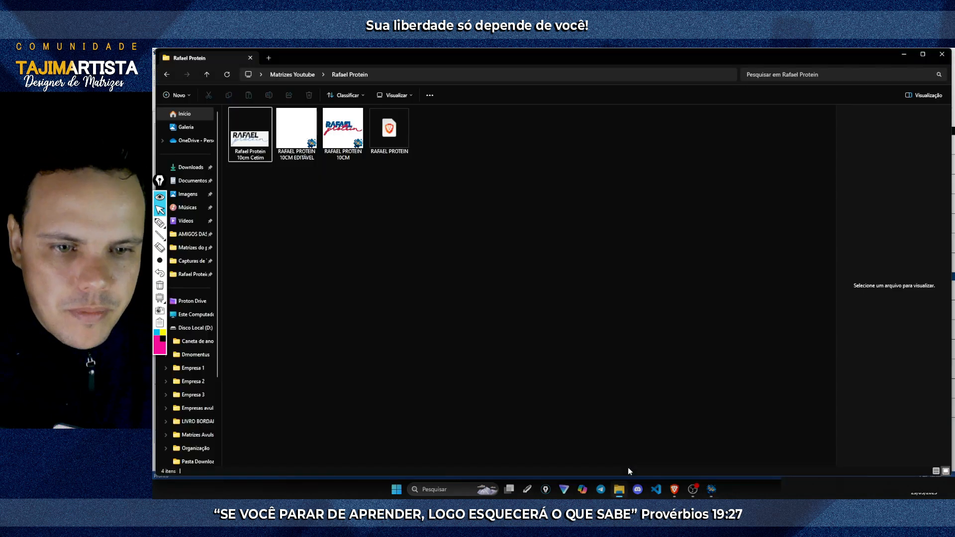
{"action": "double_click", "coordinate": [389, 131]}
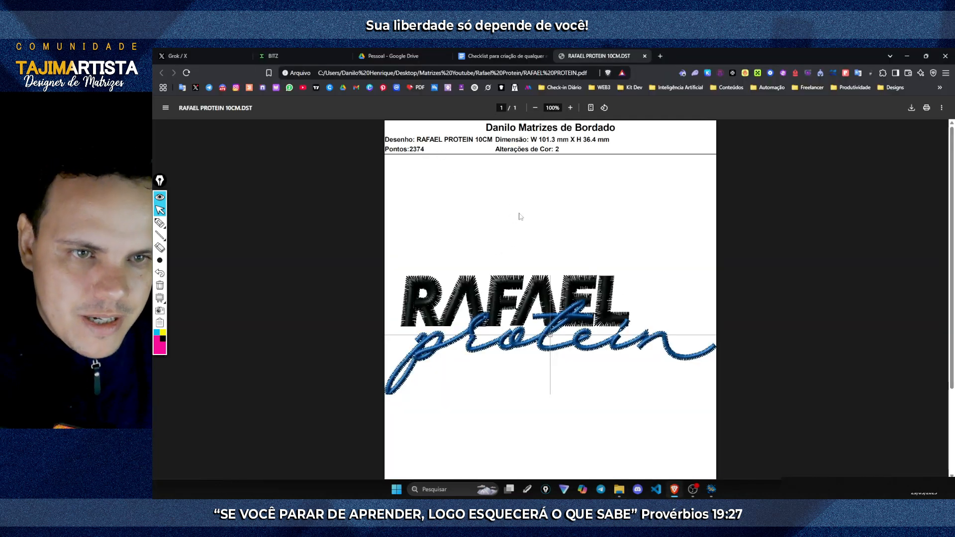
{"action": "left_click_drag", "start_coordinate": [393, 140], "coordinate": [609, 128]}
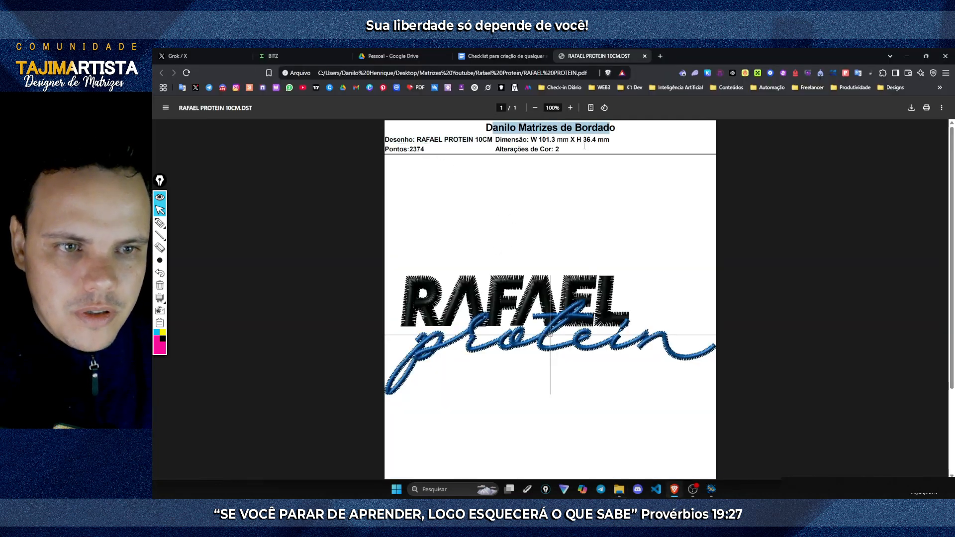
{"action": "left_click_drag", "start_coordinate": [509, 150], "coordinate": [611, 140]}
{"action": "left_click_drag", "start_coordinate": [385, 150], "coordinate": [428, 150]}
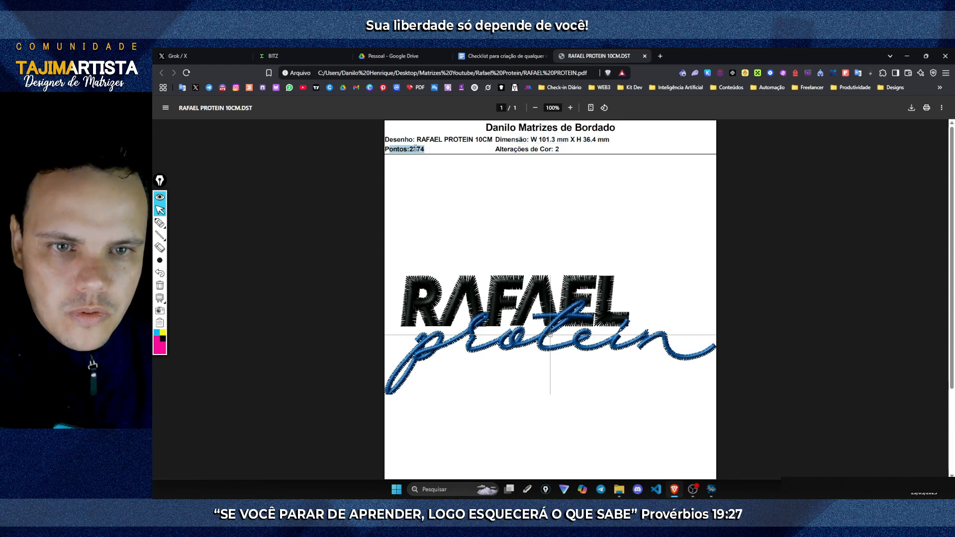
- Check the used thread colours and colour sequence at the end of the PDF sheet, and return to Tajima DG15 by Pulse
{"action": "scroll", "coordinate": [547, 248], "scroll_direction": "down", "scroll_amount": 2}
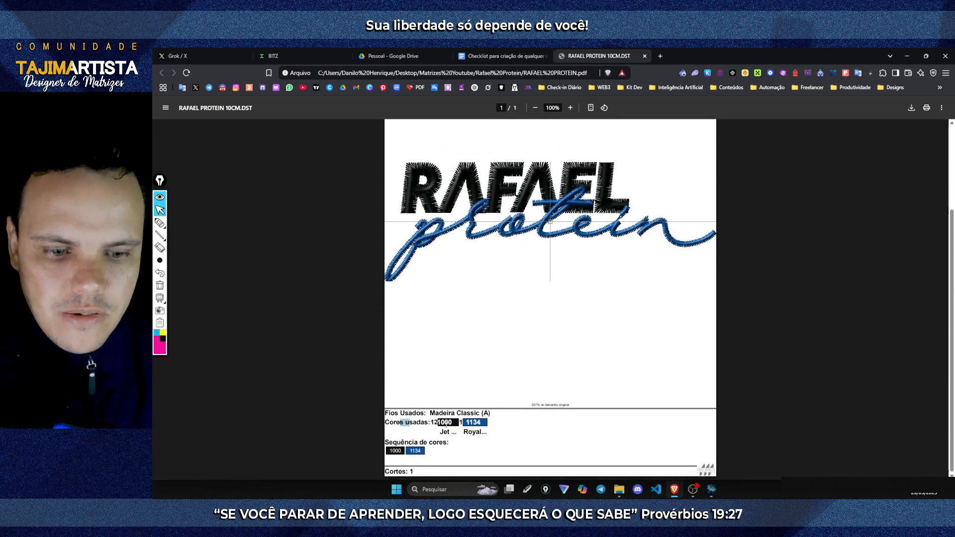
{"action": "left_click_drag", "start_coordinate": [438, 422], "coordinate": [453, 423]}
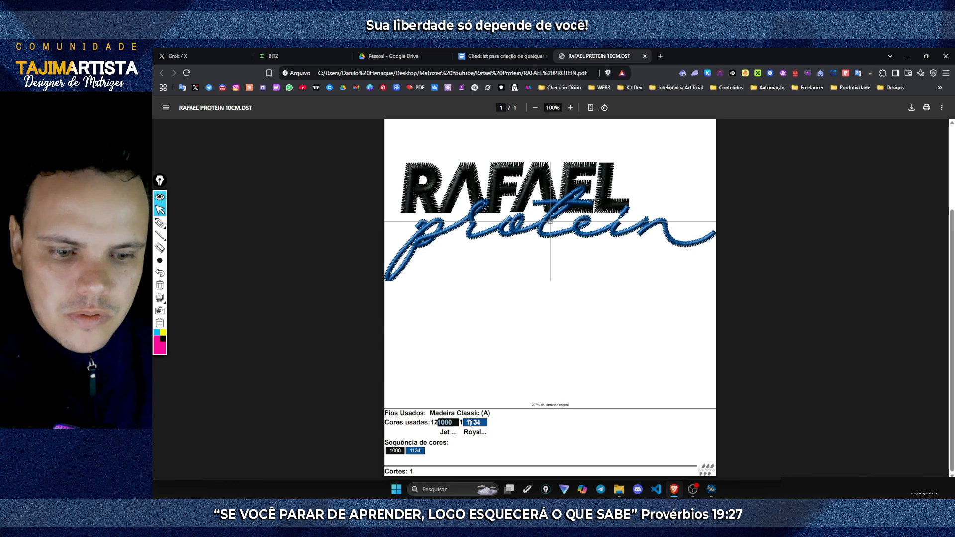
{"action": "double_click", "coordinate": [469, 422]}
{"action": "scroll", "coordinate": [547, 298], "scroll_direction": "up", "scroll_amount": 1}
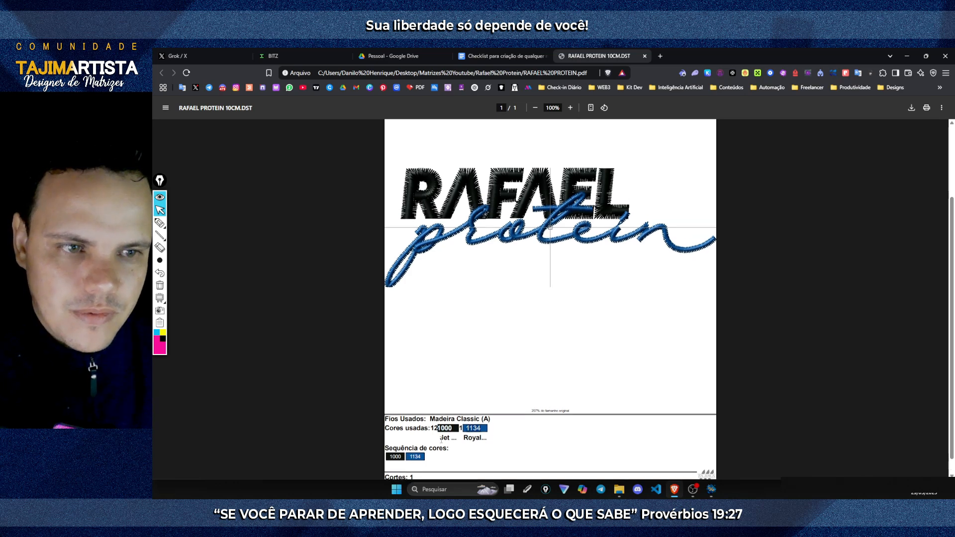
{"action": "scroll", "coordinate": [582, 288], "scroll_direction": "down", "scroll_amount": 1}
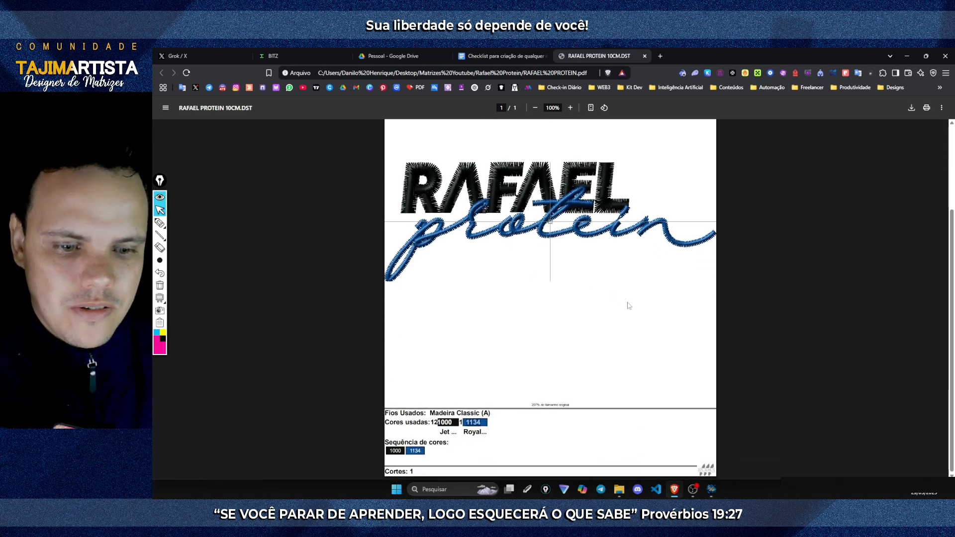
{"action": "left_click", "coordinate": [712, 490]}
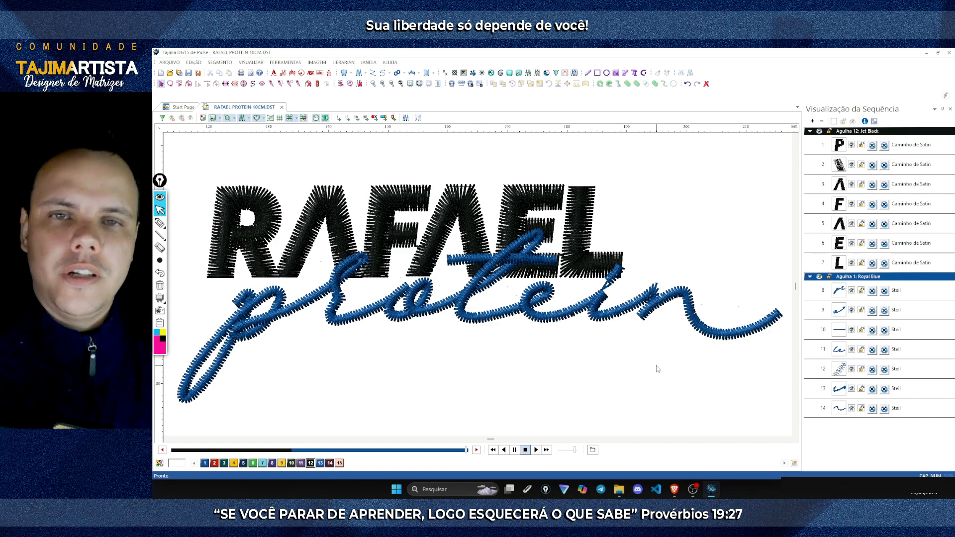